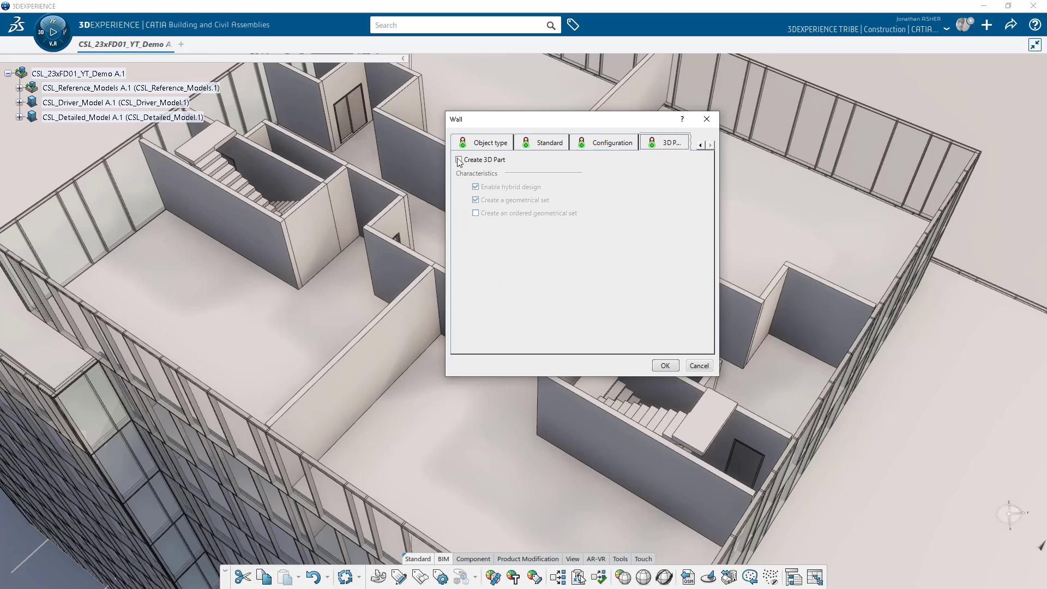
Create the wall as a 3D part and activate its root product.
click(665, 368)
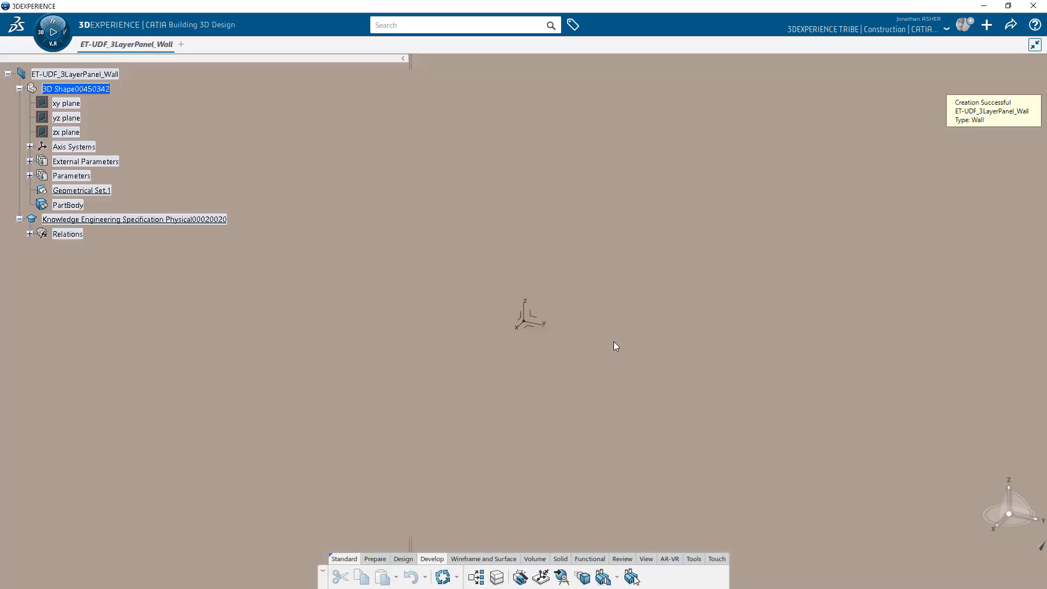
double_click(86, 74)
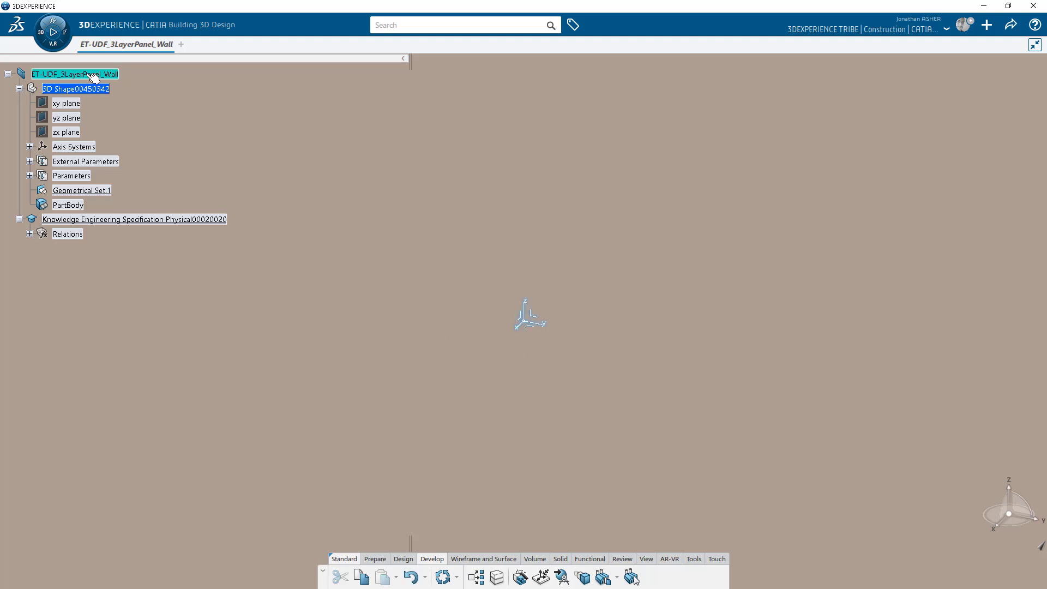
right_click(86, 74)
mouse_move(205, 349)
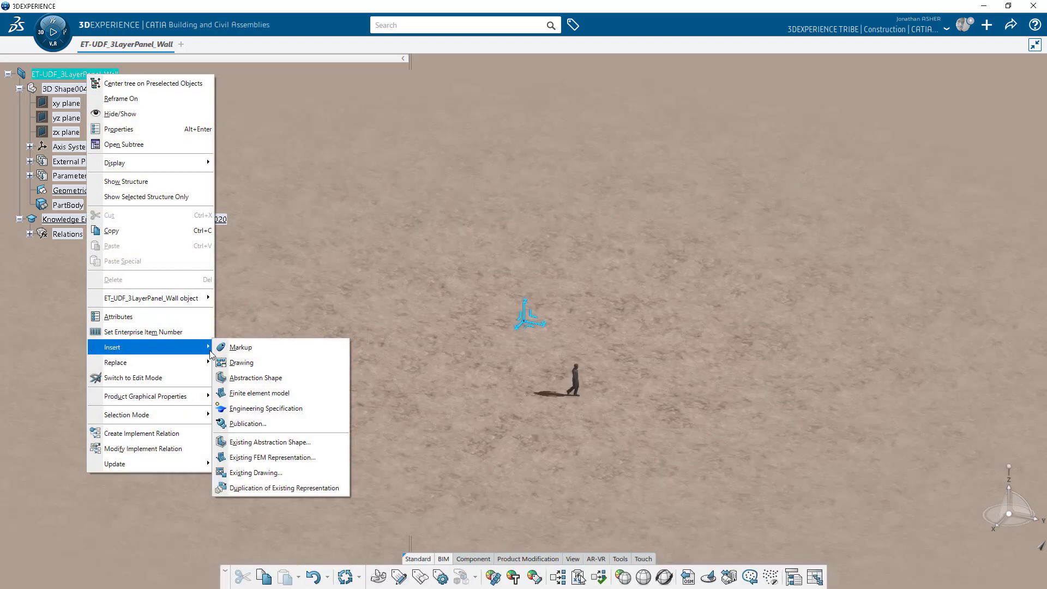
click(301, 299)
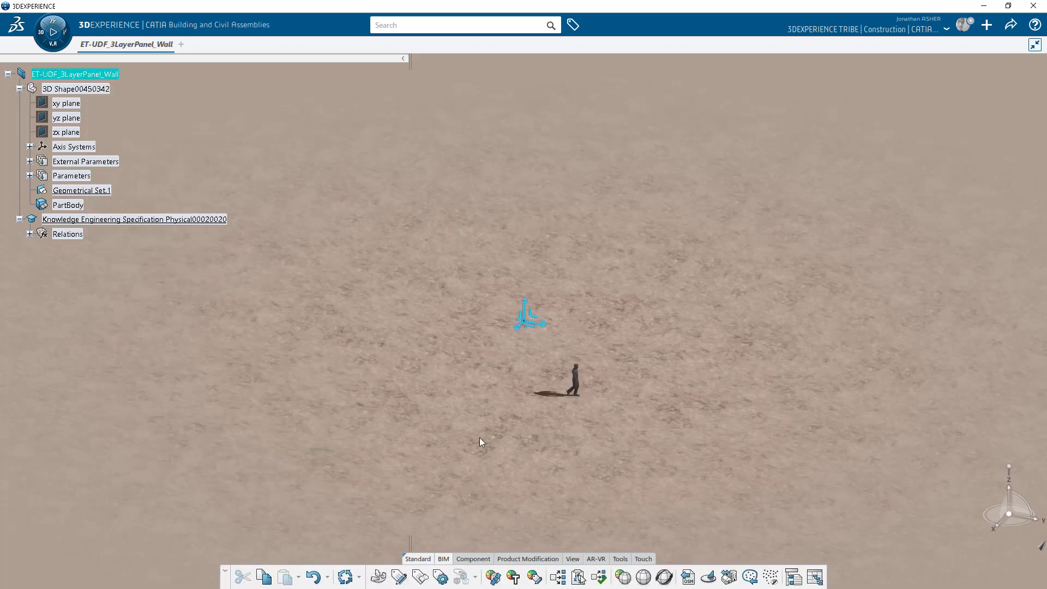
Convert the ET-UDF_3LayerPanel_Wall 3D part into a product.
click(621, 559)
click(696, 570)
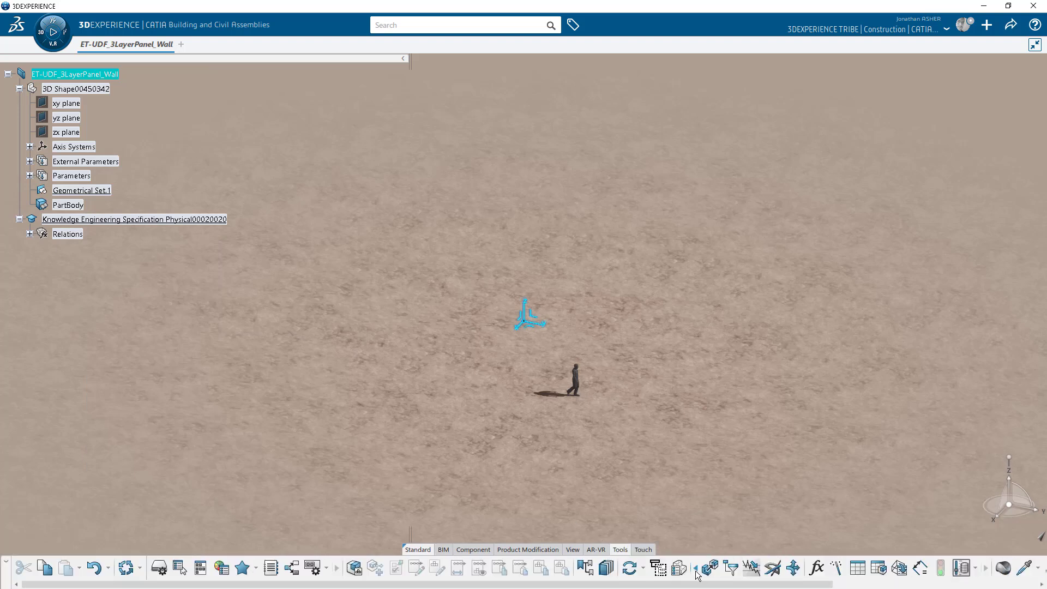
click(709, 569)
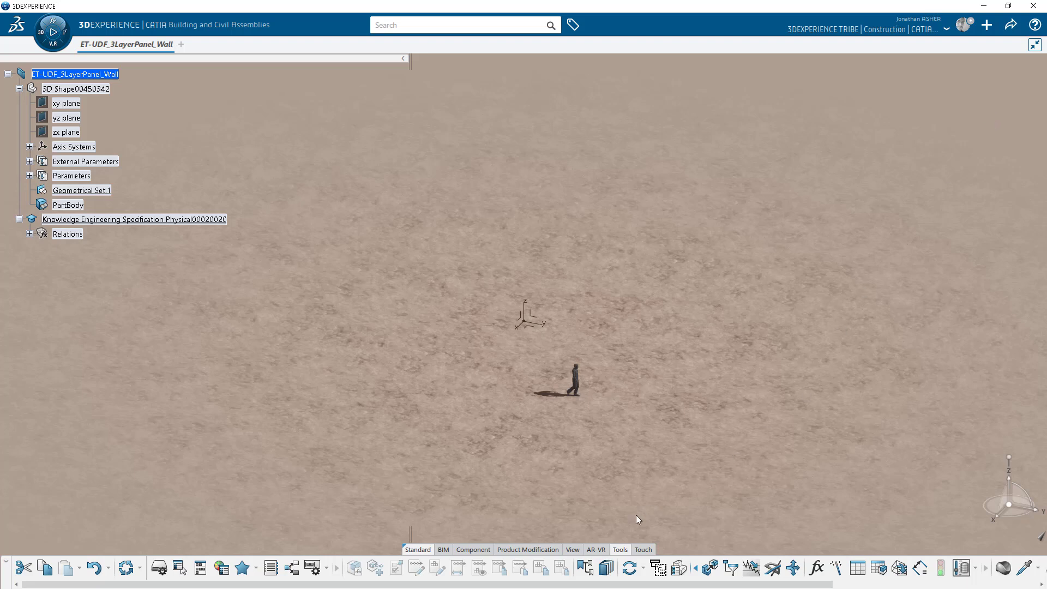
Override the ambience parameters to remove the textured ground.
click(573, 549)
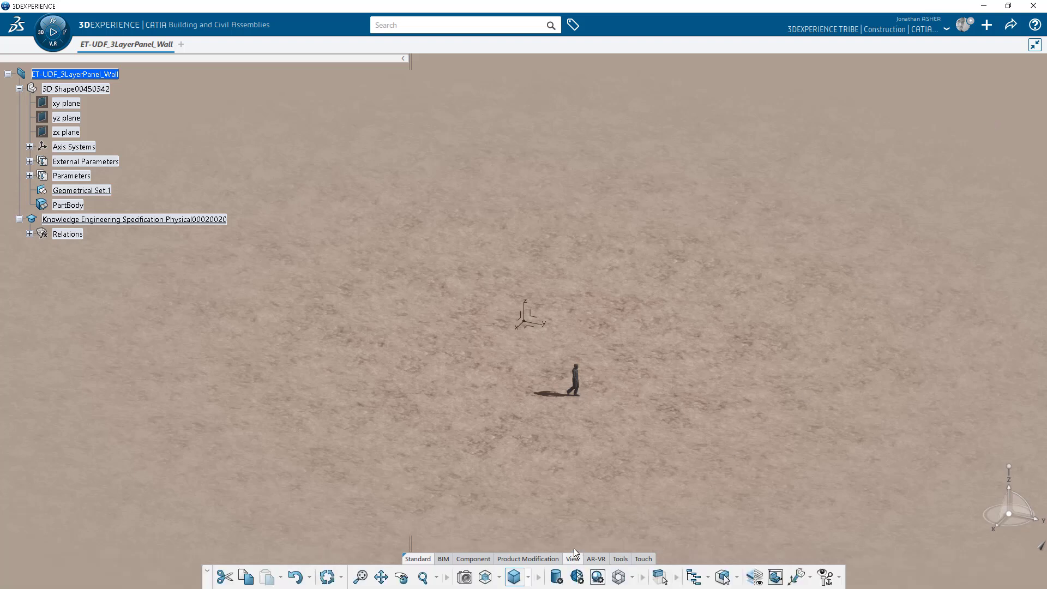
click(598, 577)
click(990, 103)
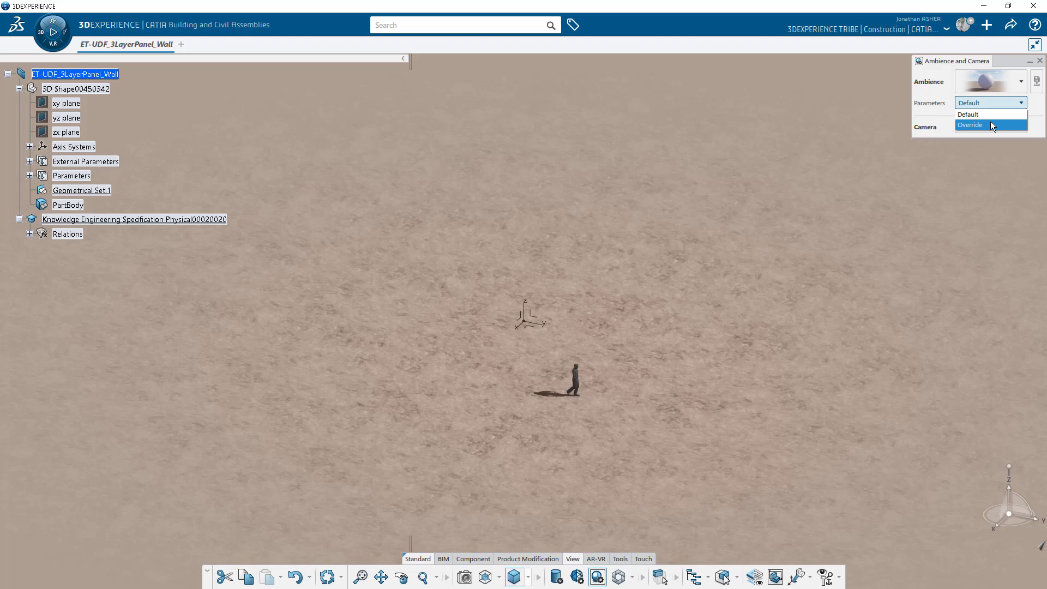
click(991, 121)
click(1039, 62)
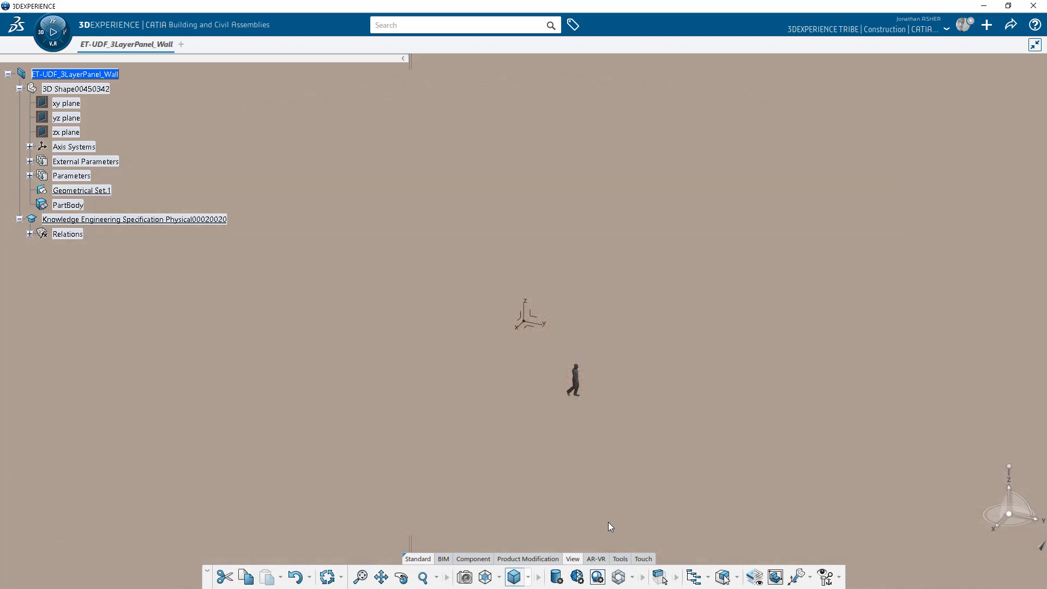
Switch the view to perspective projection and reframe the scene.
click(530, 578)
click(534, 555)
middle_drag(546, 489, 237, 346)
middle_drag(398, 311, 468, 339)
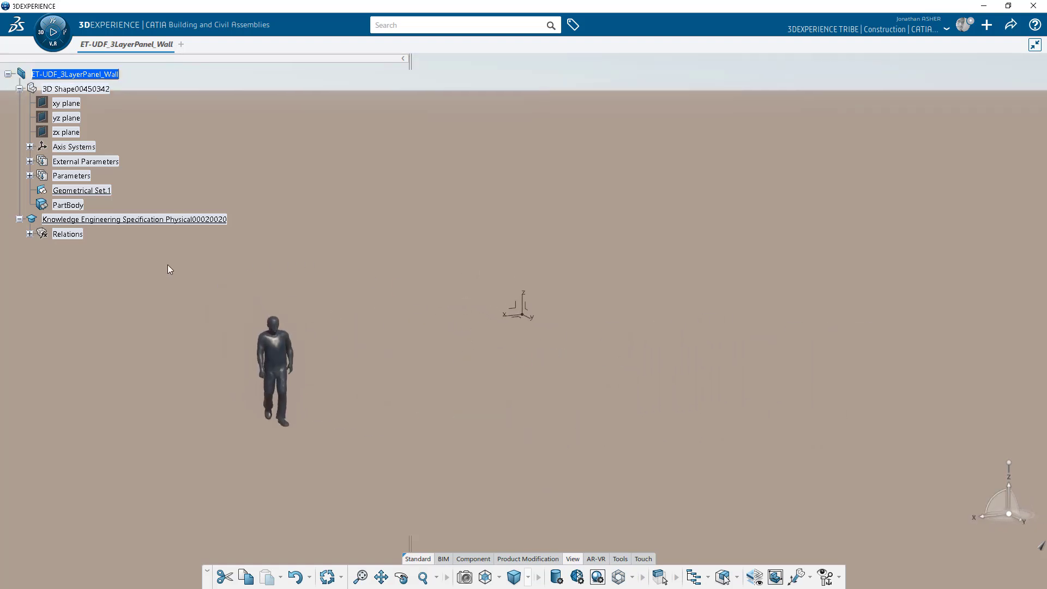
Rename Geometrical Set.1 to INPUT_CONSTRUCTION.
double_click(97, 192)
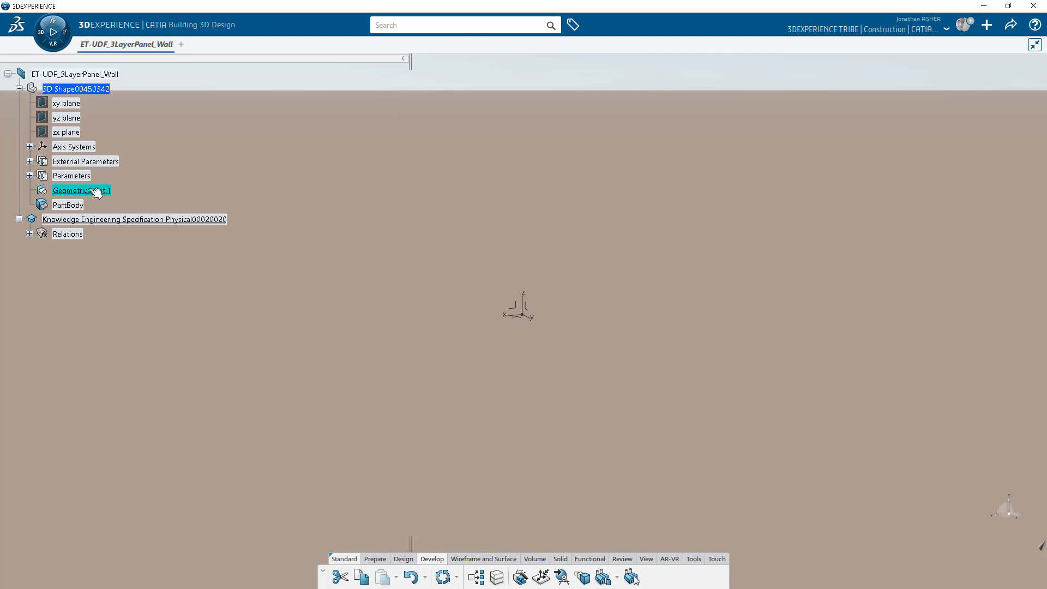
right_click(86, 191)
click(111, 246)
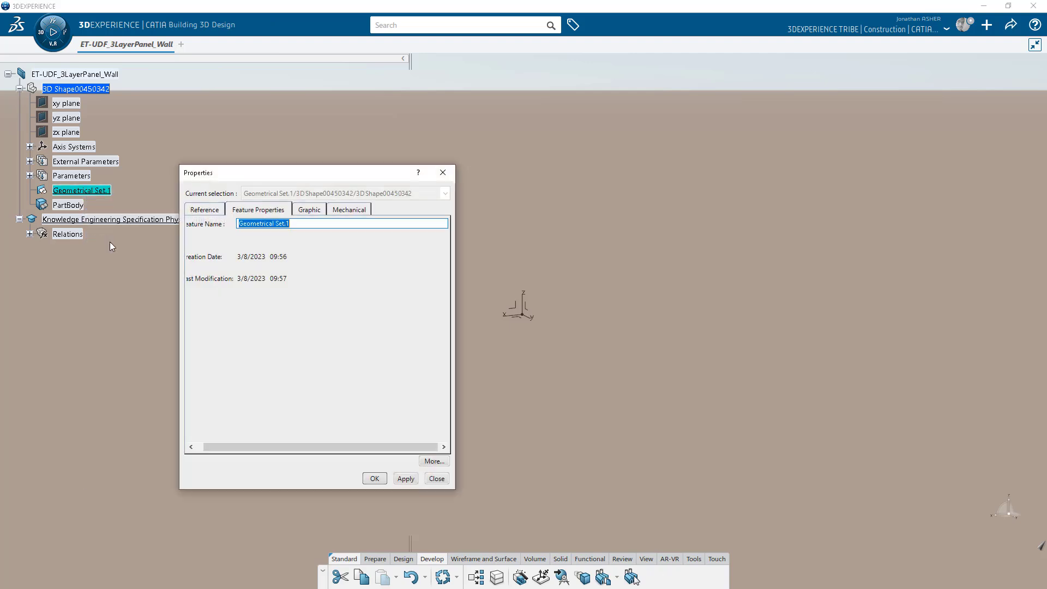
text(INPUT_CONSTRUCTION)
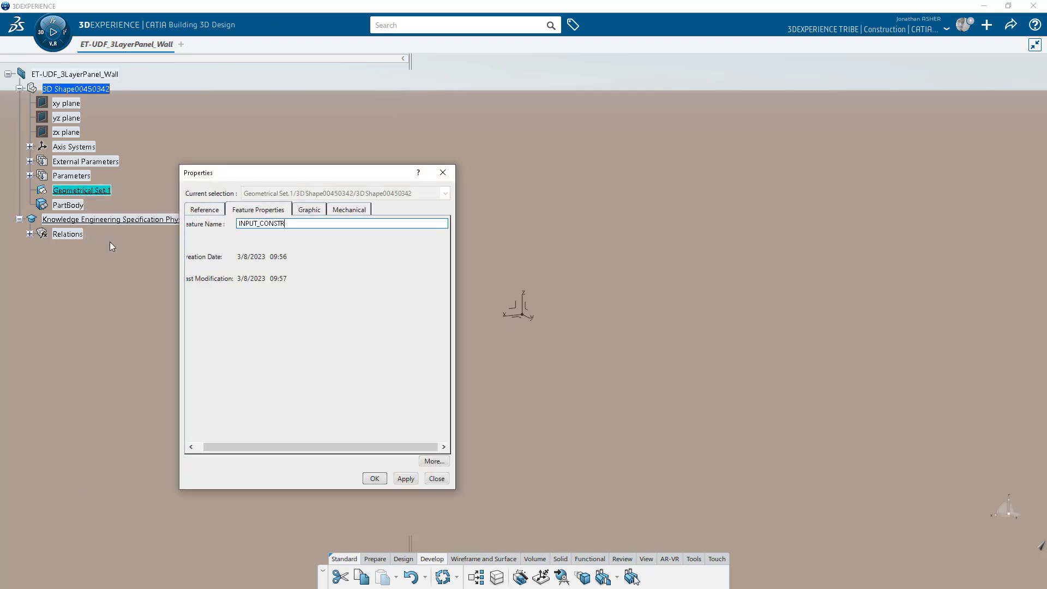
key(Return)
Insert a new geometrical set in the part and name it INPUTS.
click(76, 88)
click(137, 67)
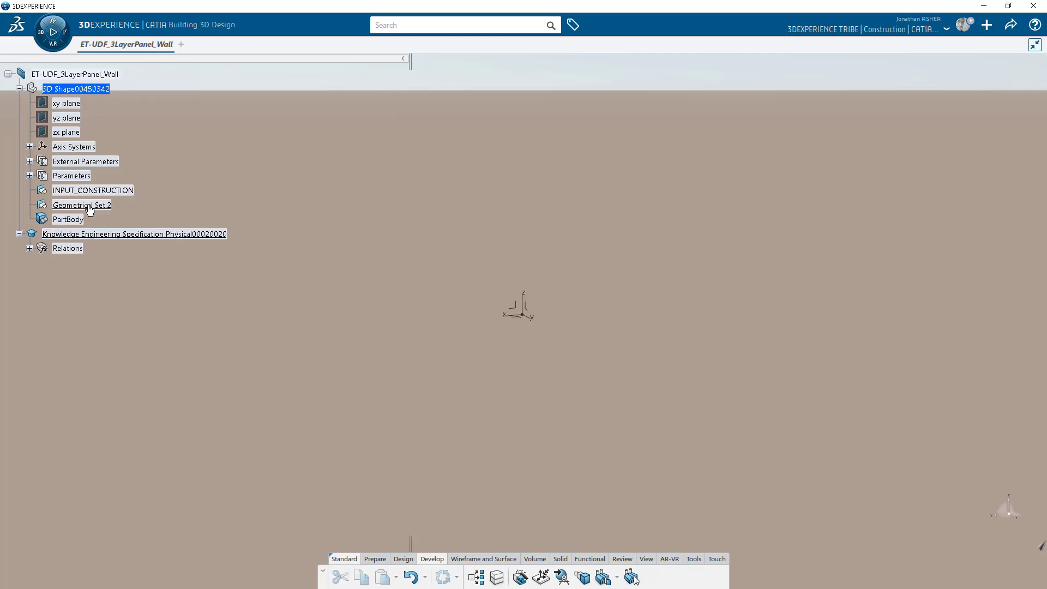
right_click(87, 205)
click(121, 253)
text(INPUTS)
key(Return)
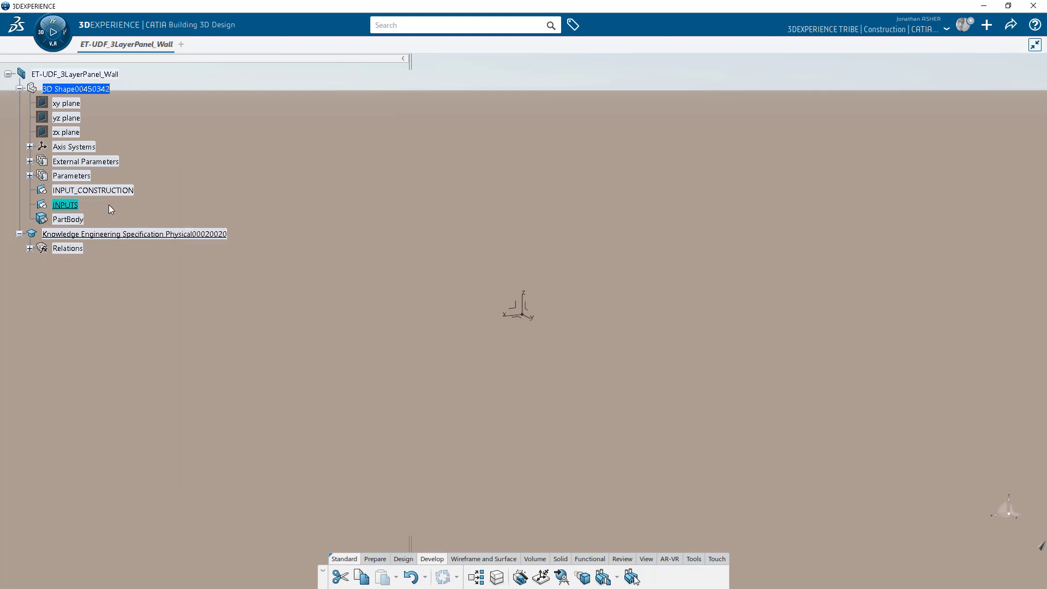
Start a positioned sketch in INPUT_CONSTRUCTION.
click(116, 190)
click(195, 289)
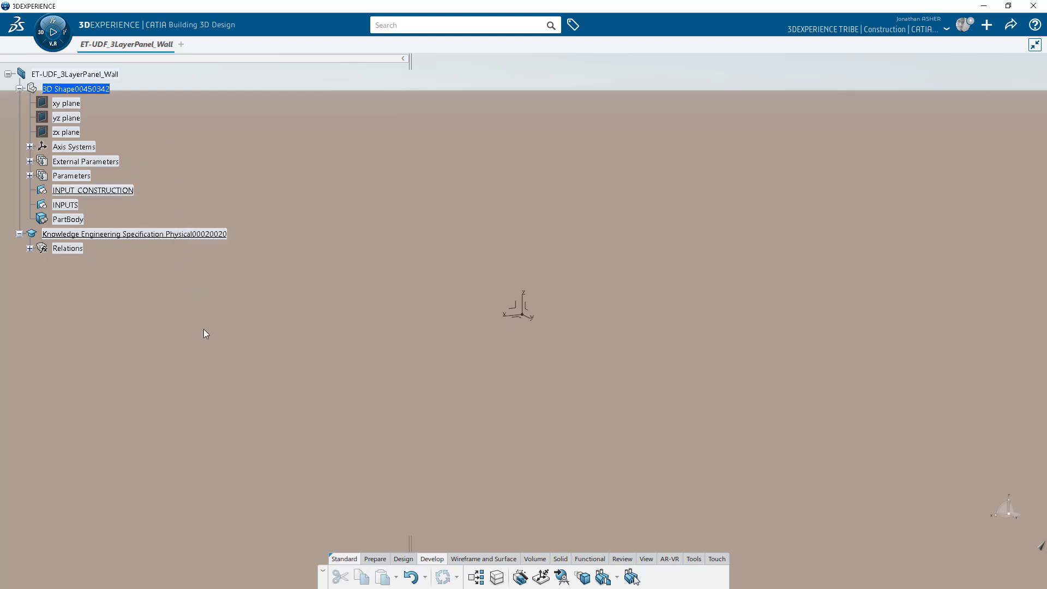
click(403, 558)
click(443, 577)
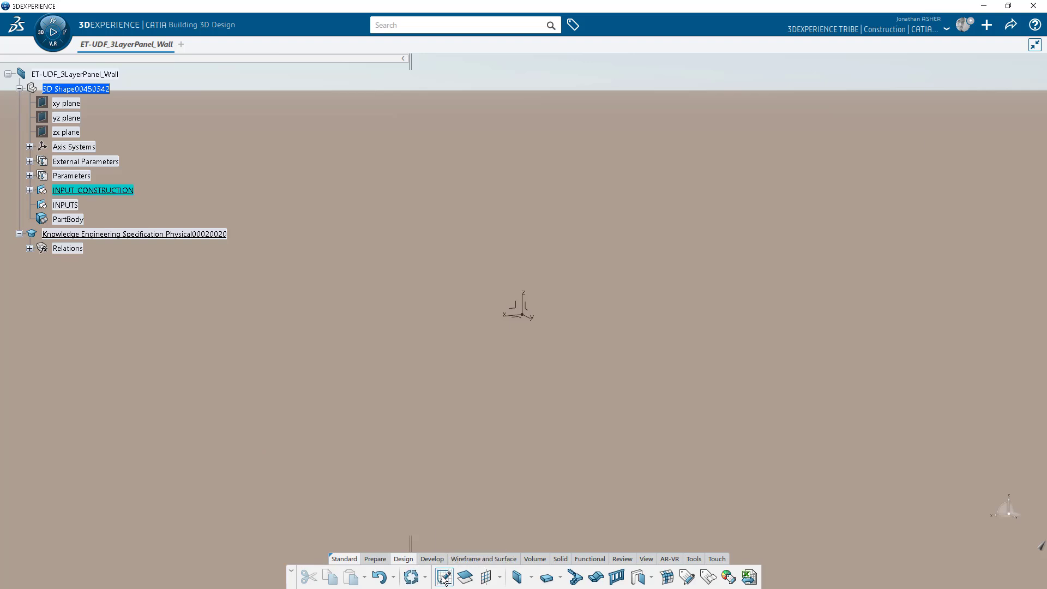
On the absolute axis system, draw a straight line from lower left to upper right.
click(517, 318)
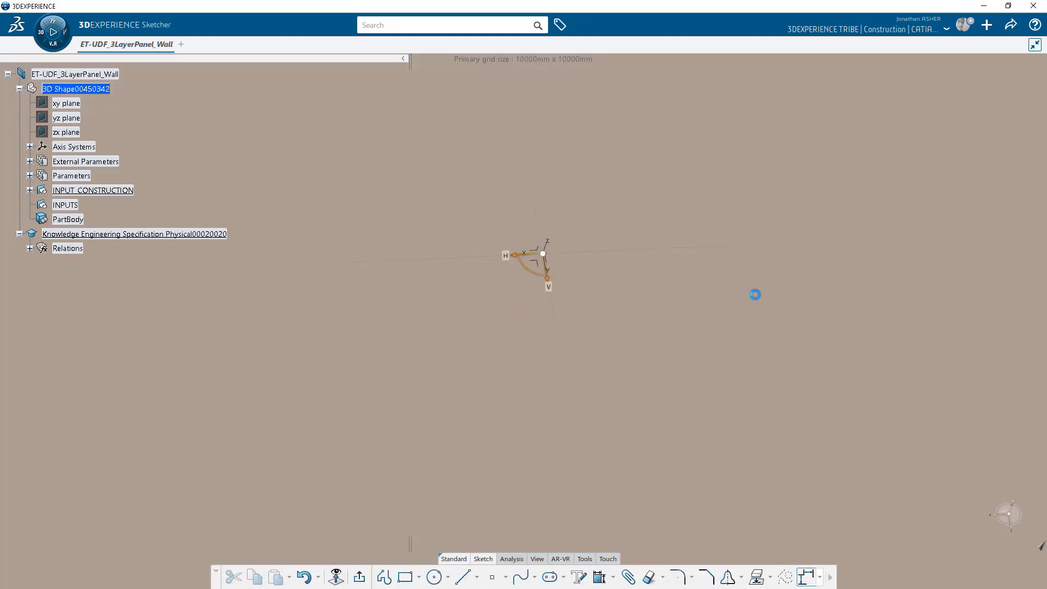
click(462, 577)
click(506, 479)
click(860, 258)
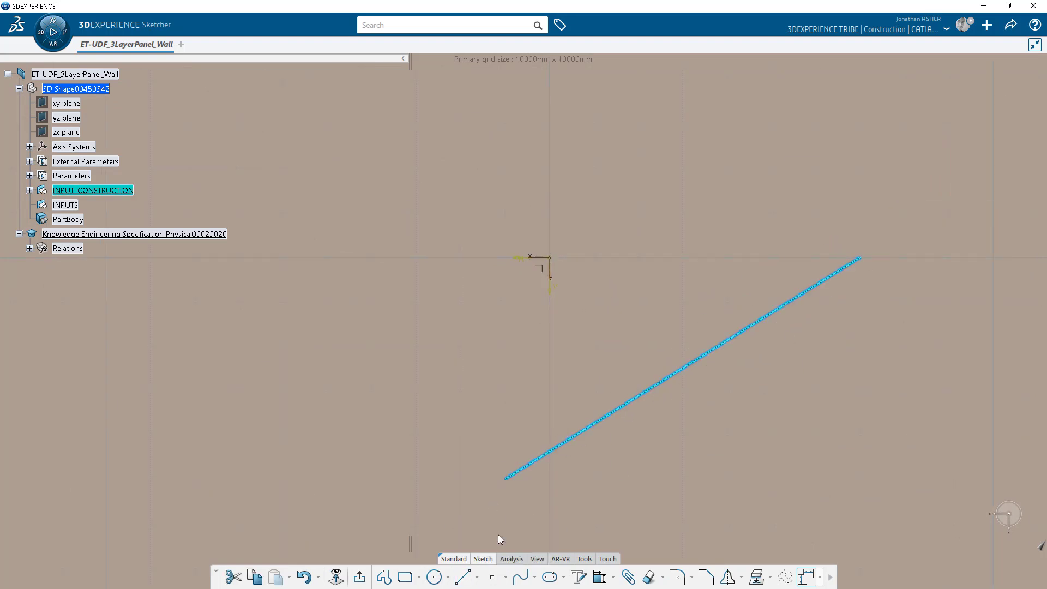
click(830, 582)
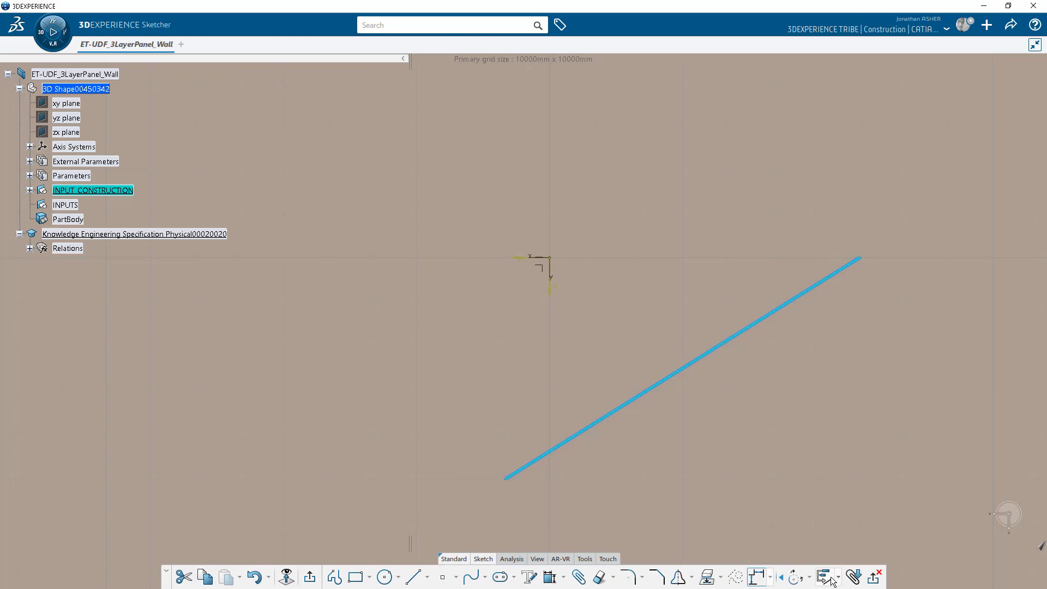
click(833, 582)
Draw a center arc starting at the origin toward the upper right, then exit the sketch.
click(398, 577)
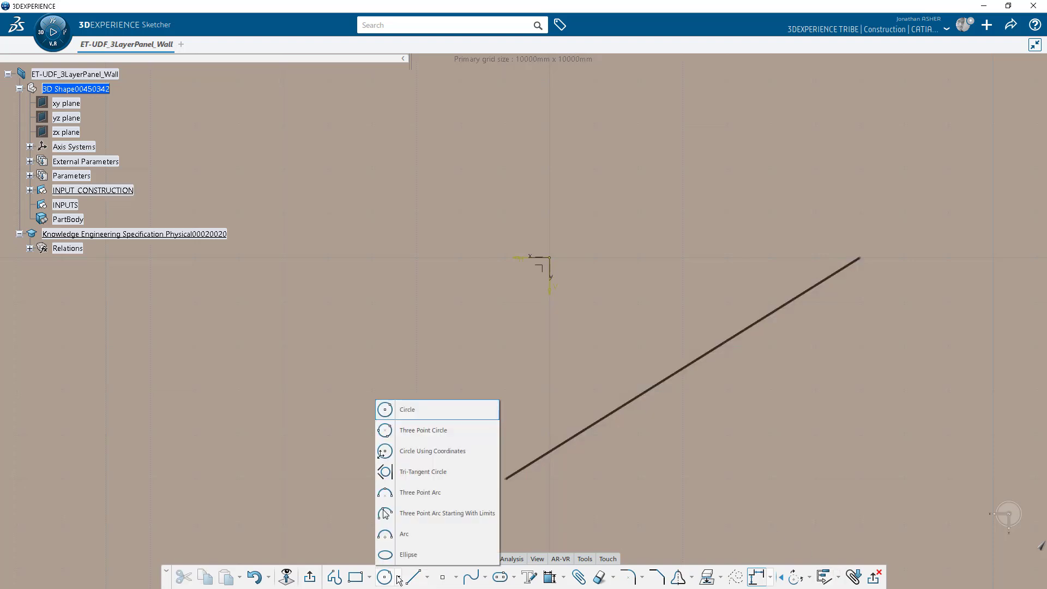
click(410, 533)
click(461, 435)
click(570, 256)
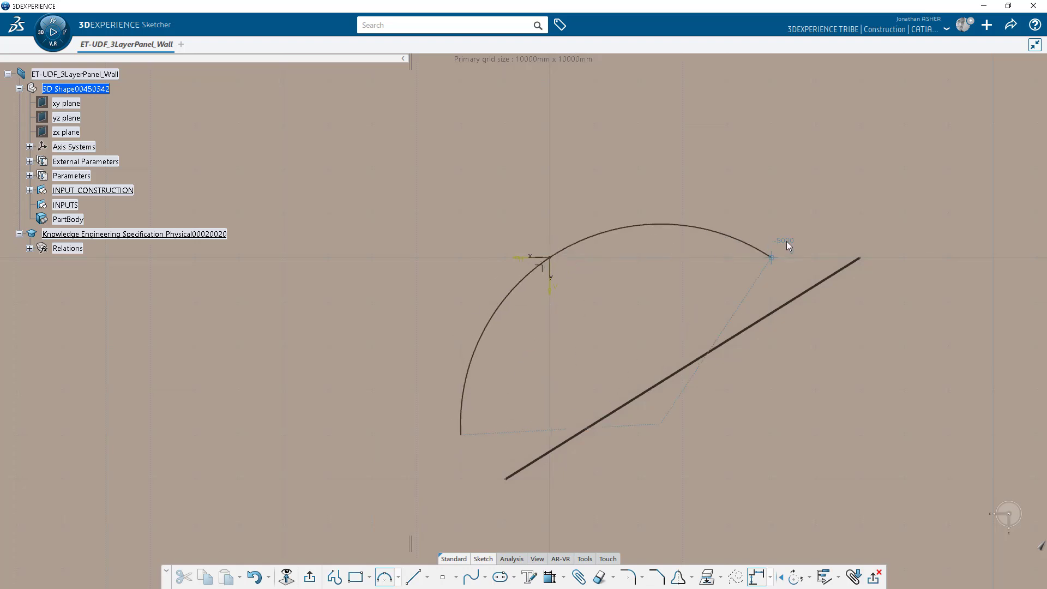
click(731, 213)
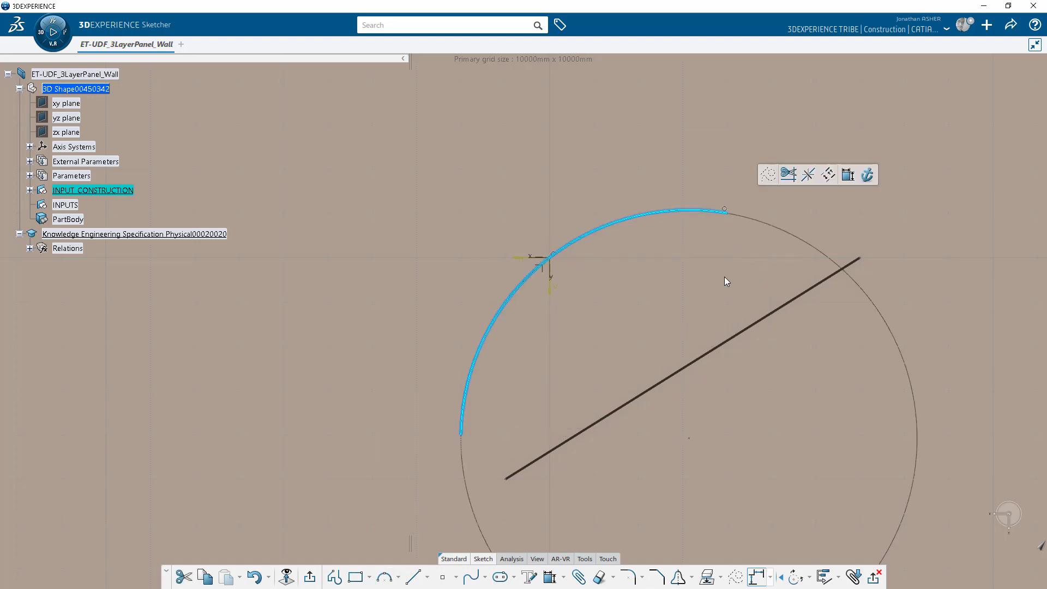
click(828, 583)
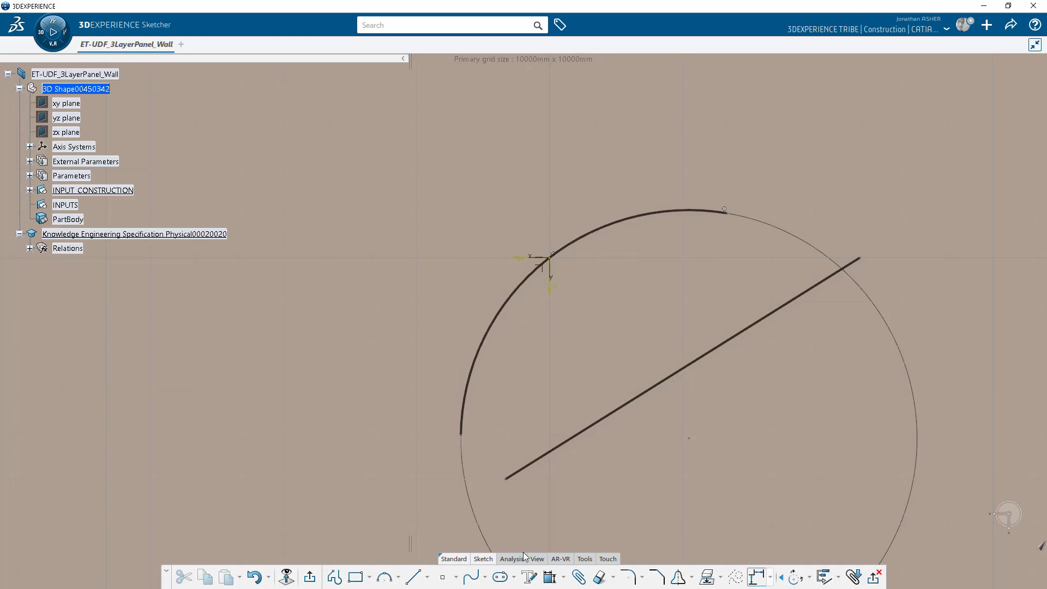
click(310, 577)
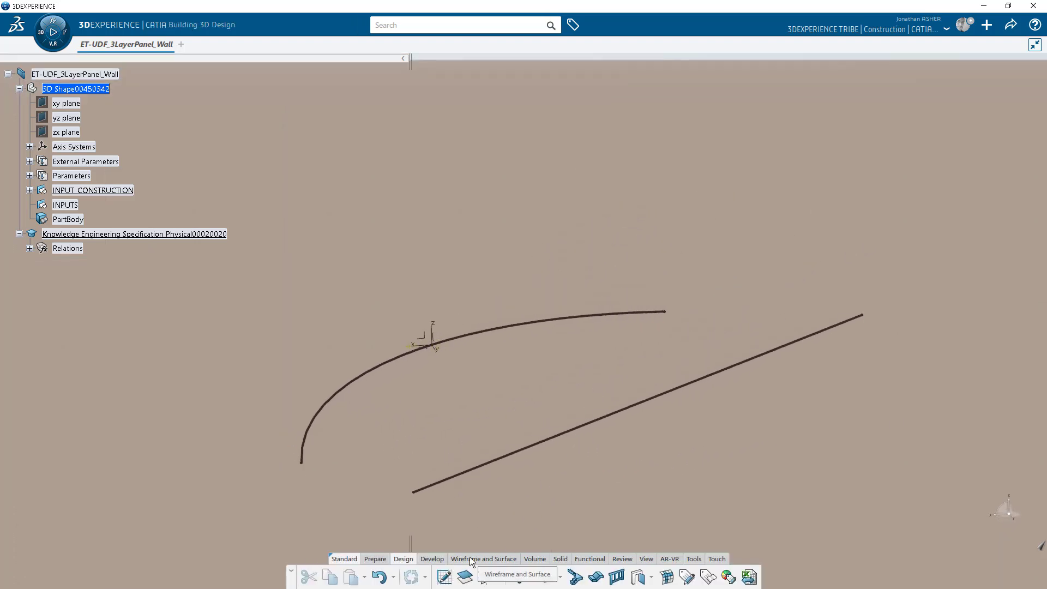
Create Plane.1 offset 2000mm from the xy plane.
click(328, 577)
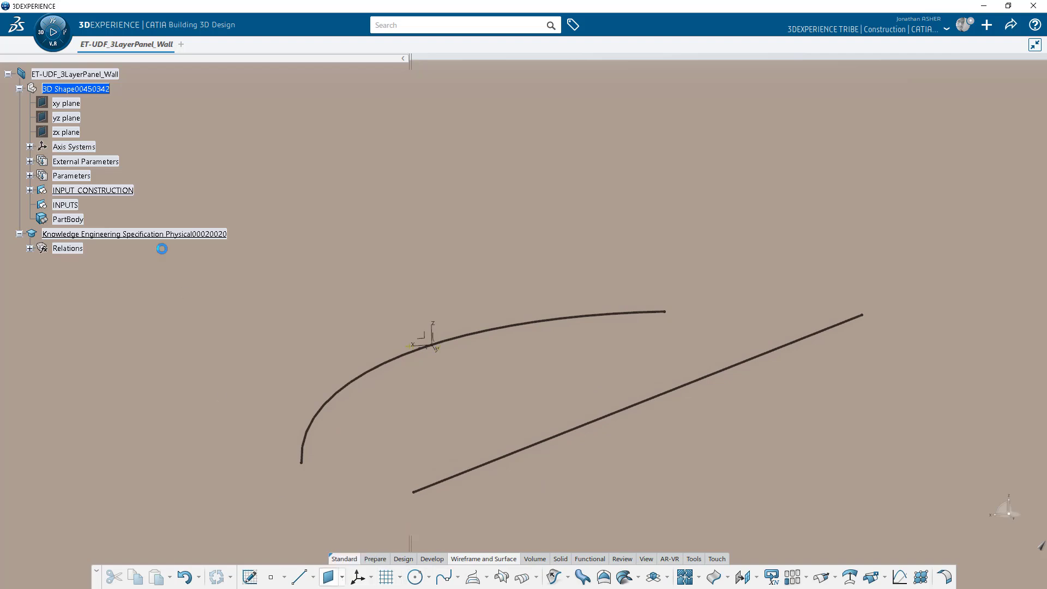
click(66, 104)
click(868, 406)
Create Plane.2 offset 3000mm from Plane.1.
click(332, 583)
click(430, 207)
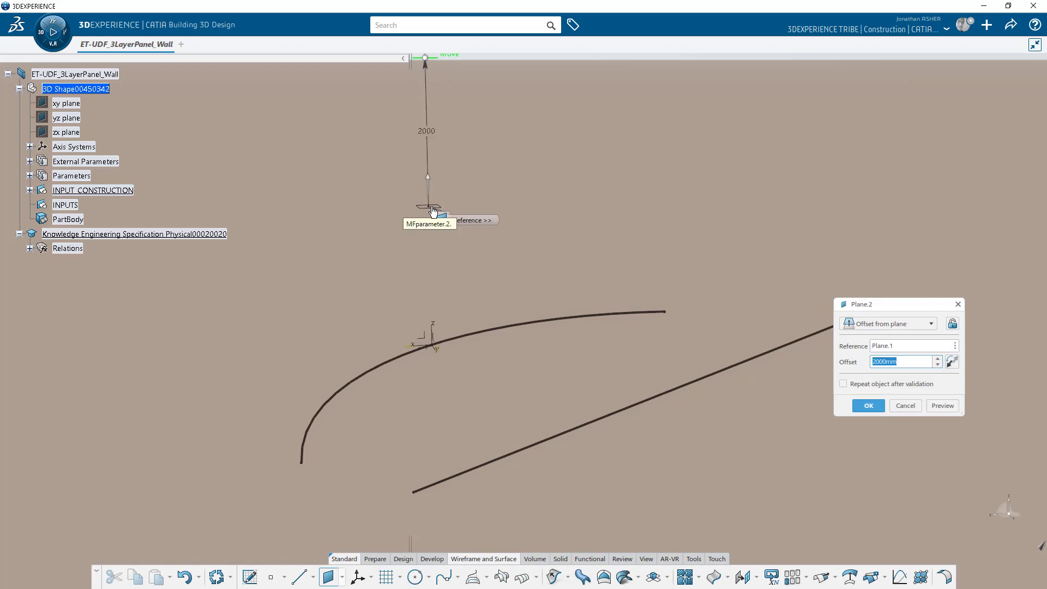
click(872, 359)
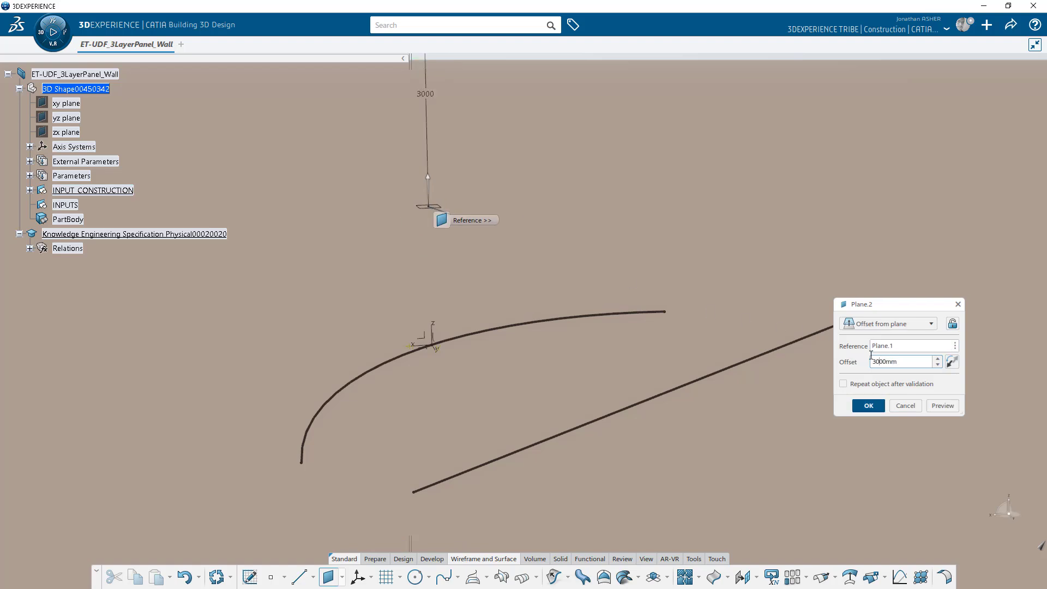
click(863, 405)
middle_drag(560, 321, 558, 445)
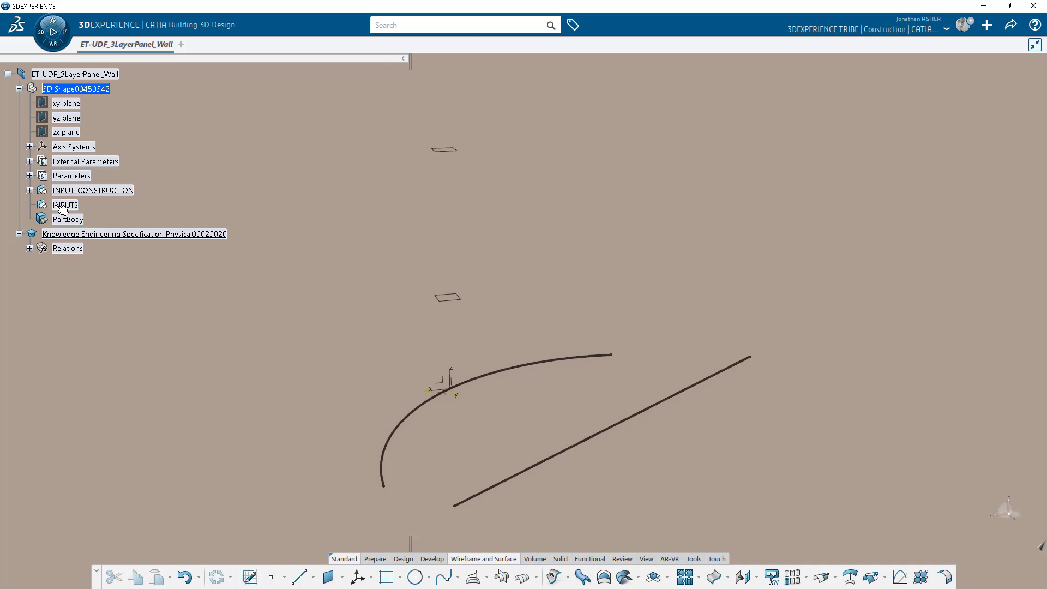
Extrude the sketched straight line up to Plane.1 and Plane.2.
click(509, 486)
click(554, 577)
click(387, 290)
click(369, 310)
click(447, 297)
click(385, 335)
click(372, 349)
click(449, 153)
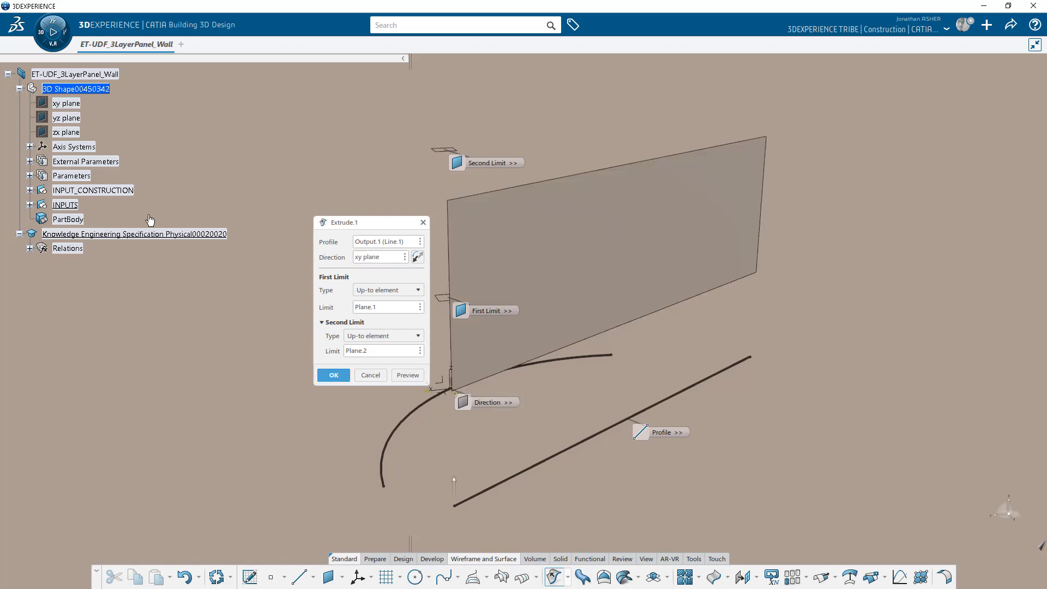
click(333, 375)
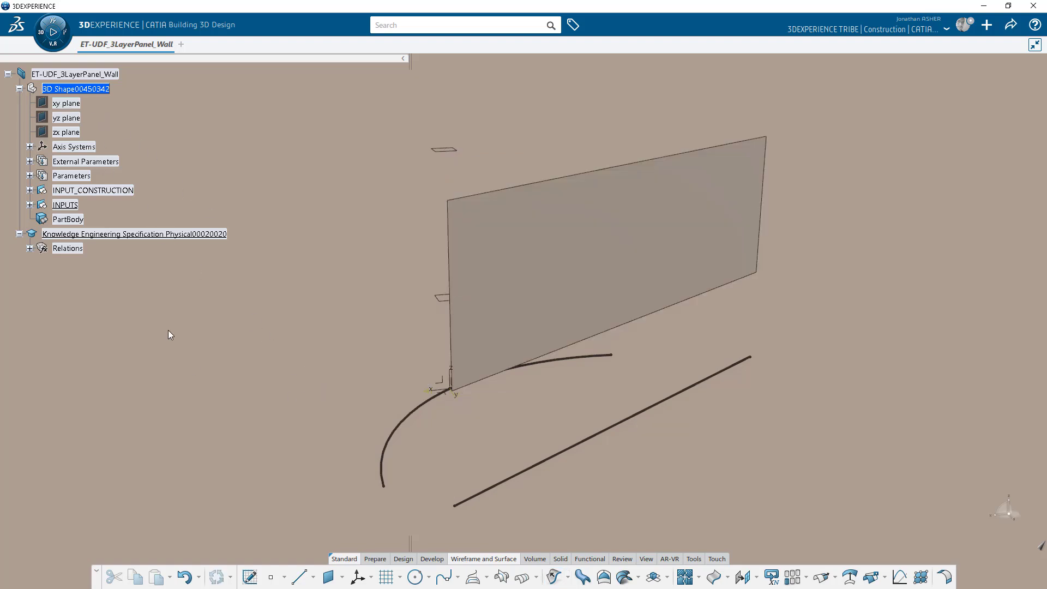
Rename Extrude.1 under INPUTS to Mid-Surface.
click(29, 205)
right_click(74, 221)
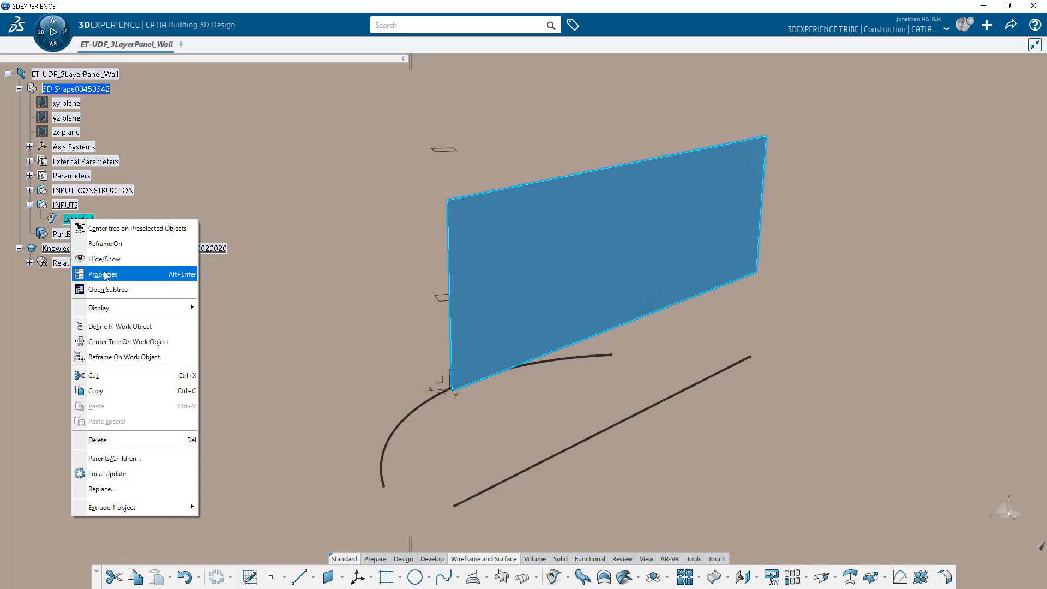
click(104, 275)
text(M)
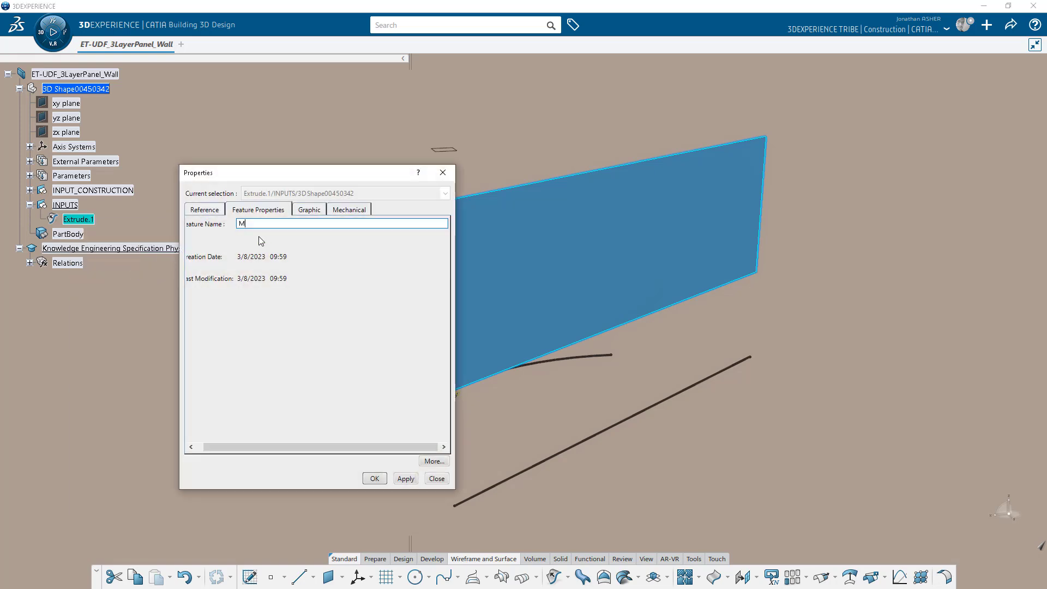
text(id-Surface)
key(Return)
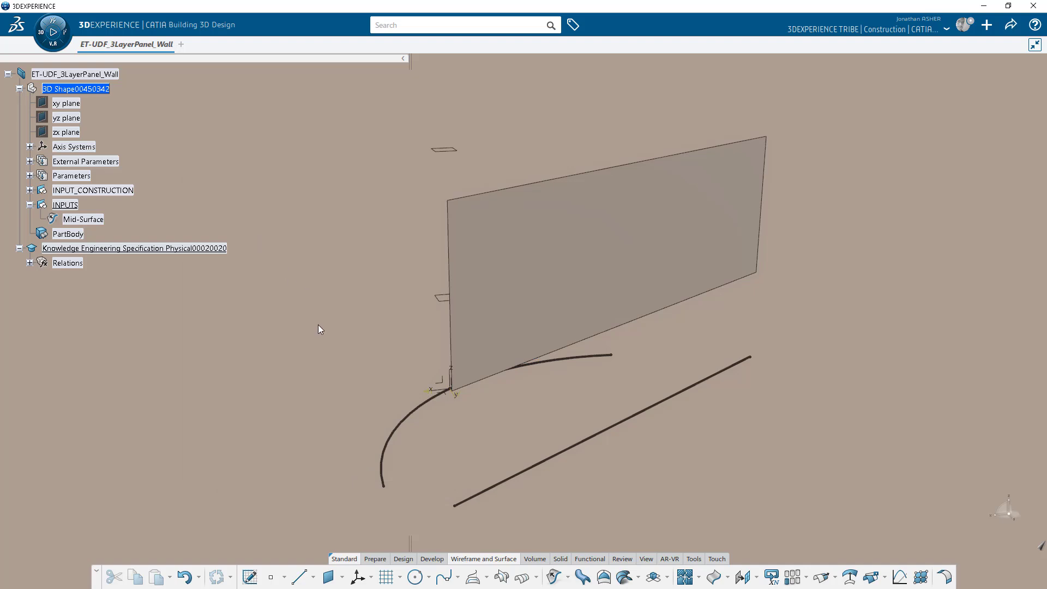
middle_drag(502, 363, 463, 354)
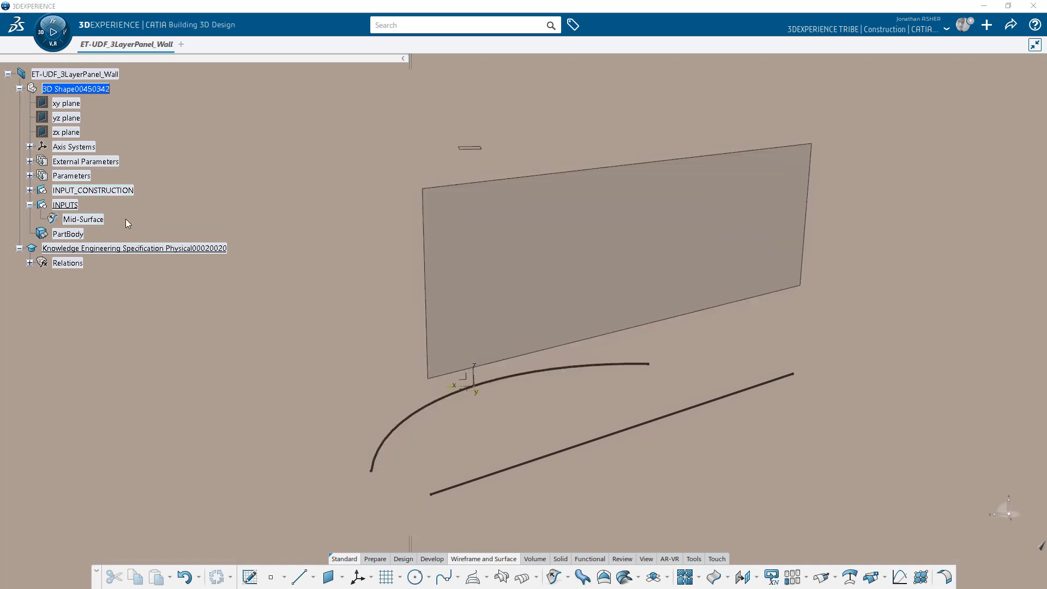
Start a profile-based wall core on the lower straight line.
click(92, 191)
click(234, 375)
click(403, 557)
click(517, 577)
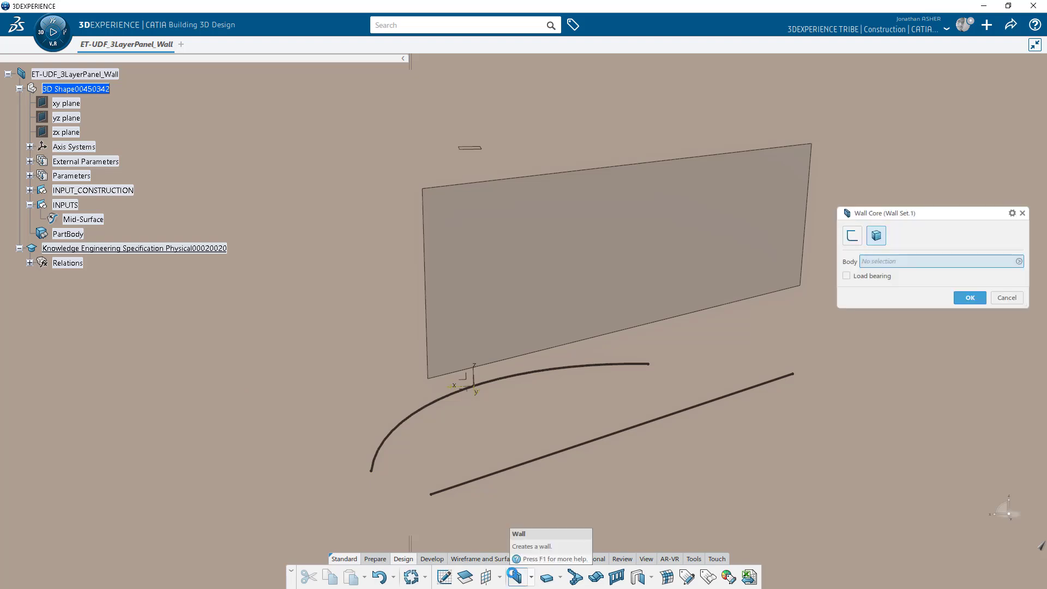
click(854, 238)
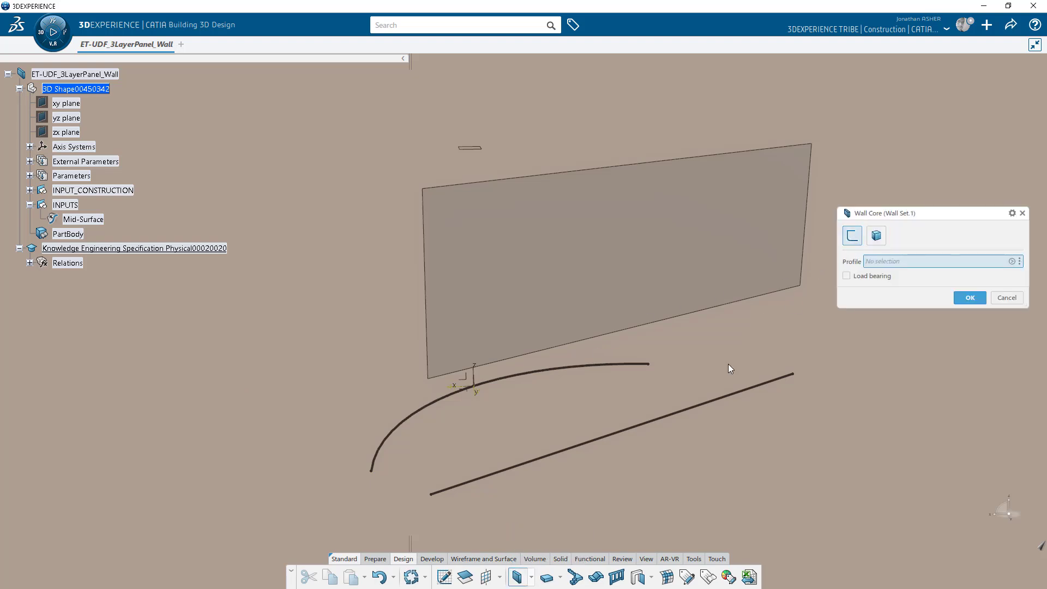
click(720, 399)
Limit the wall core up to Plane.2 above and Plane.1 below, and confirm it.
click(952, 334)
click(905, 355)
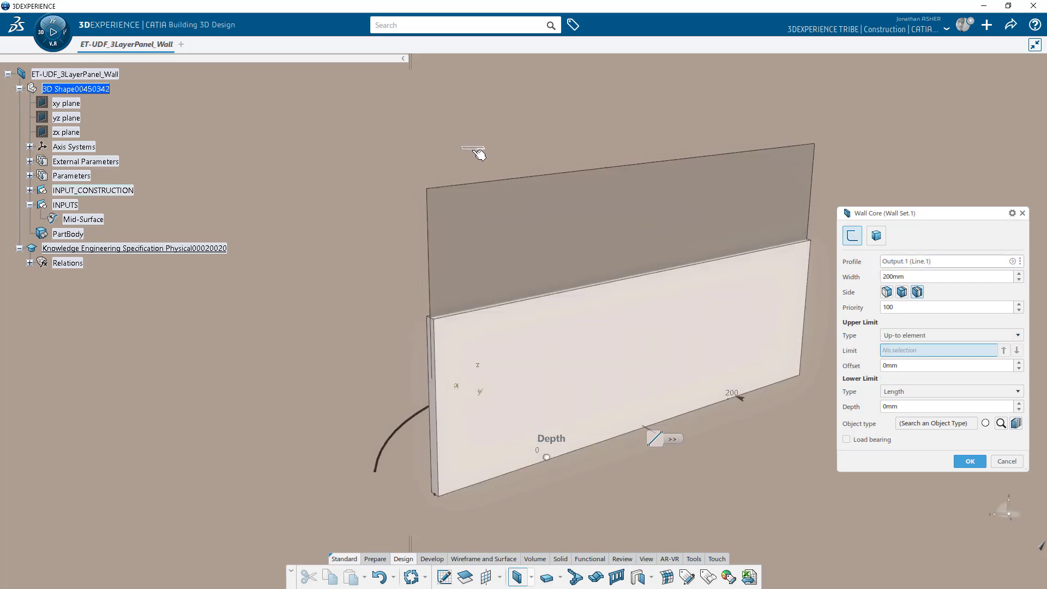
click(626, 239)
click(909, 393)
click(907, 413)
middle_drag(514, 435, 641, 389)
click(492, 298)
click(964, 477)
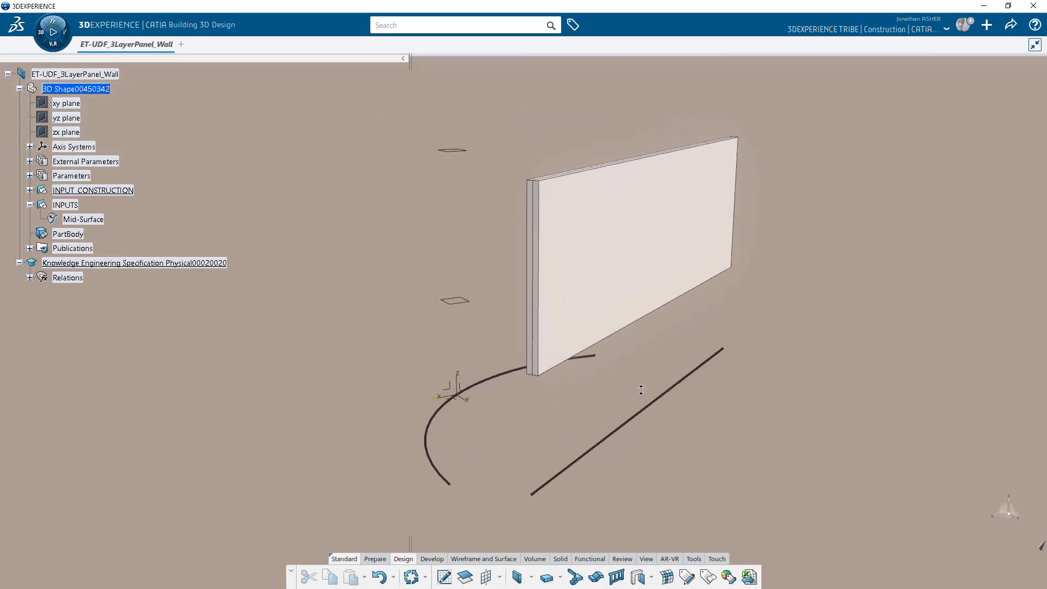
Insert a new geometrical set and reorder the tree so INPUTS comes before it.
click(75, 91)
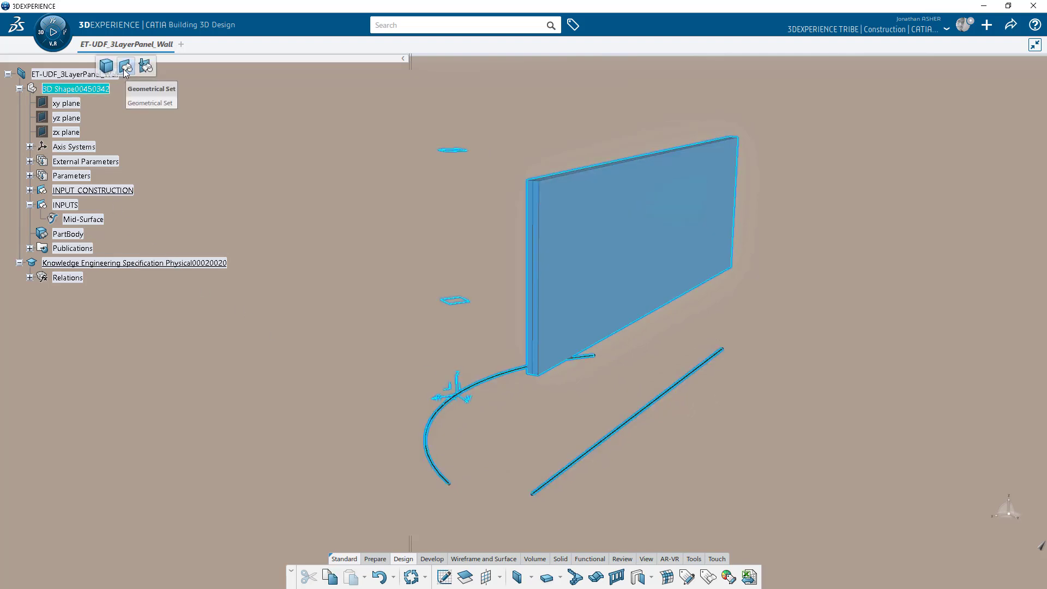
click(127, 66)
right_click(83, 95)
mouse_move(180, 381)
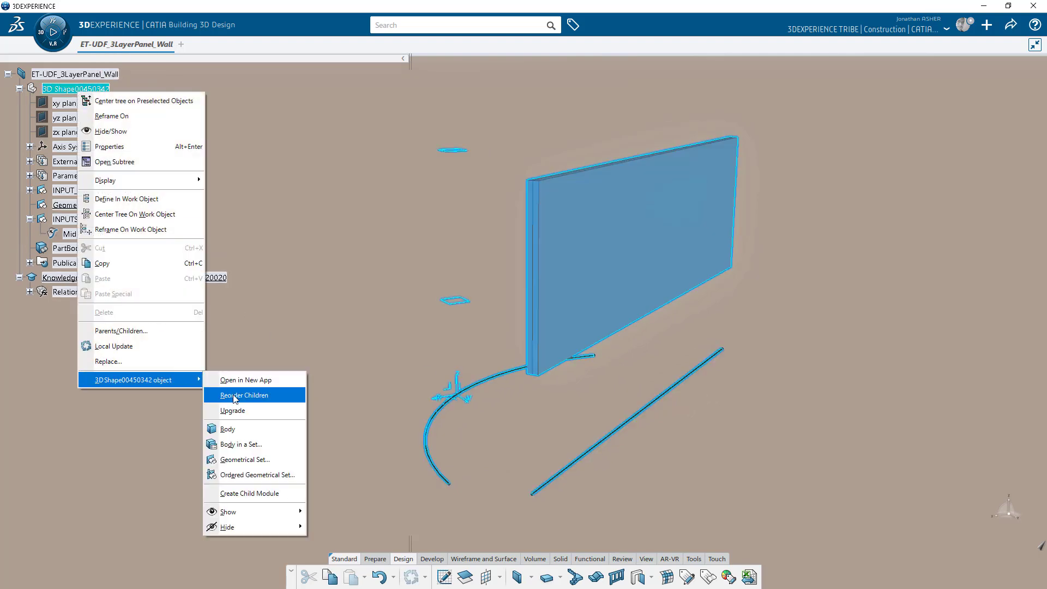
click(295, 398)
click(934, 544)
click(1022, 483)
click(983, 568)
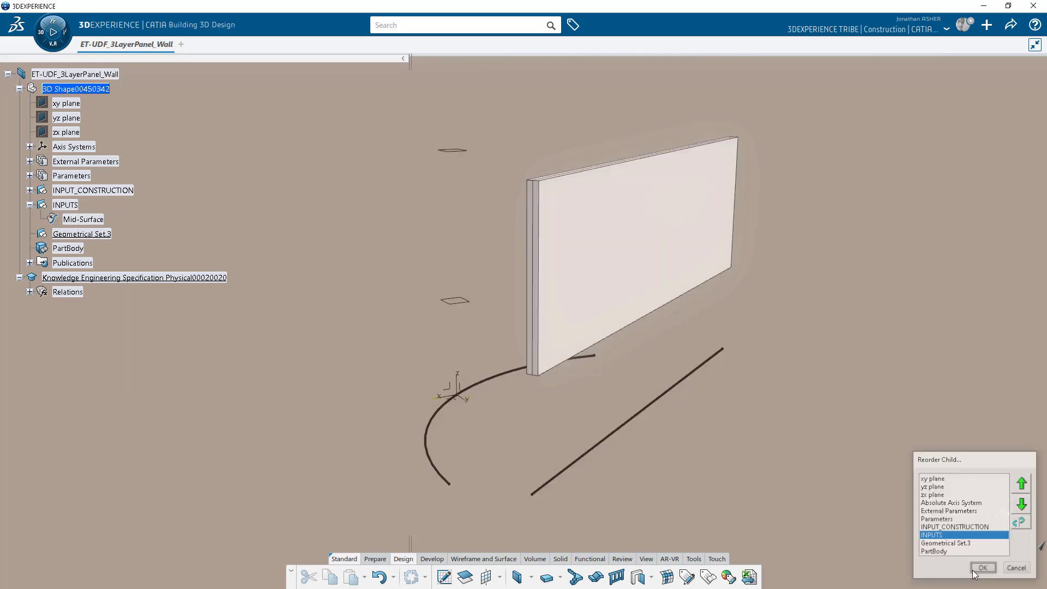
Rename Geometrical Set.3 to UDF_3LayerPanel_Wall.
right_click(98, 234)
click(132, 289)
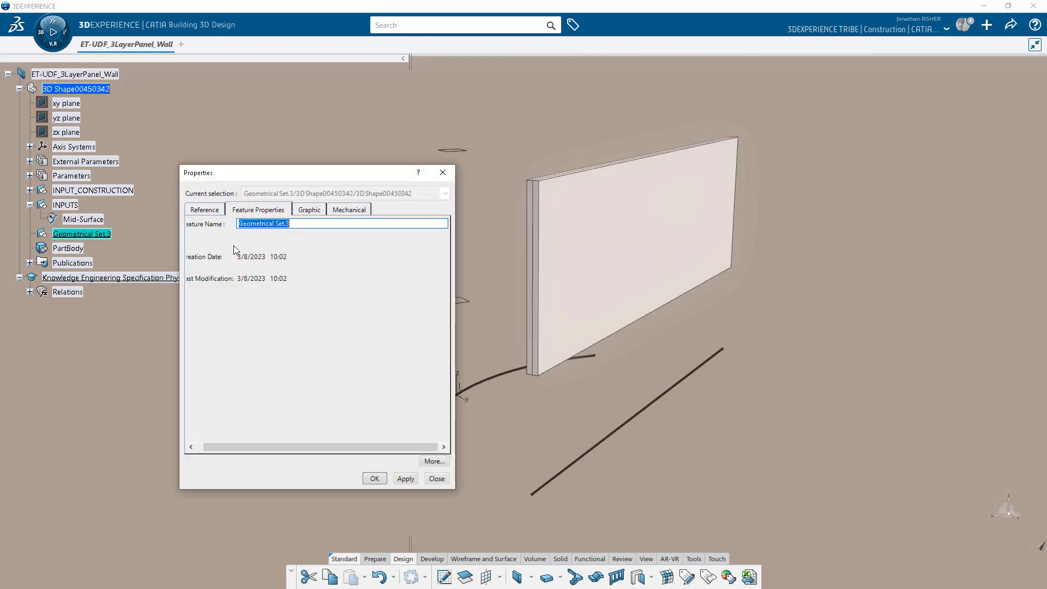
text(UDF_3LayerPanel_Wall)
key(Return)
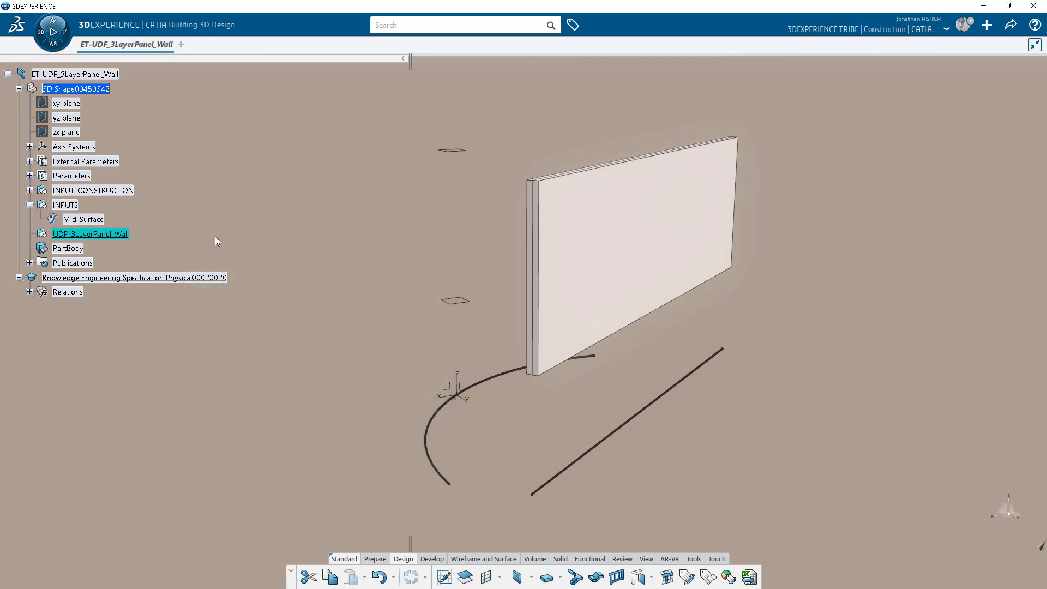
Add a 200mm length parameter under Parameters.
click(30, 176)
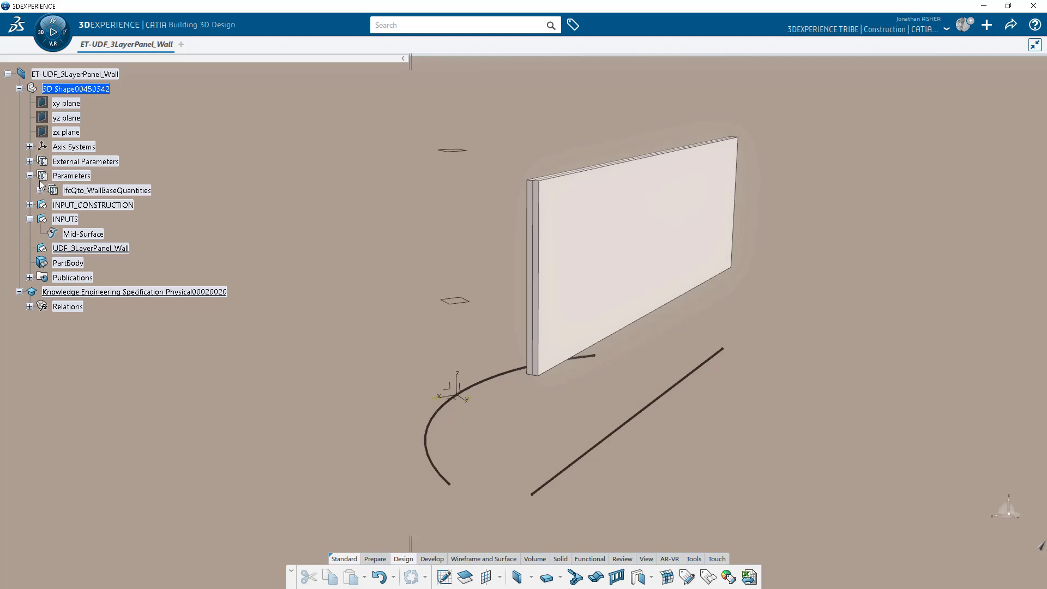
click(72, 177)
click(222, 144)
text(20)
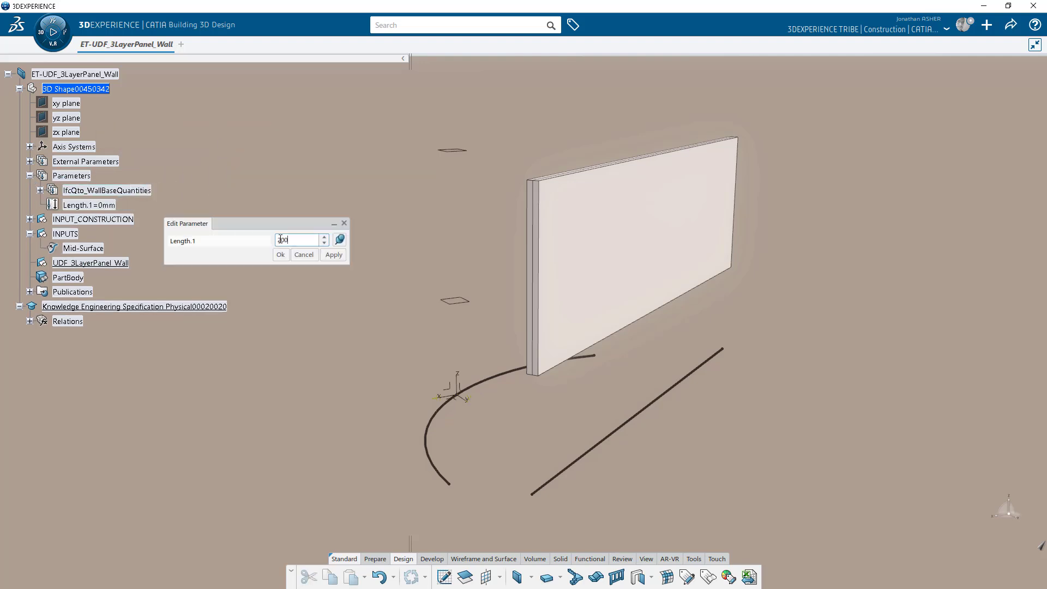
text(0)
key(Return)
Rename the Length.1 parameter to WallThickness.
right_click(103, 205)
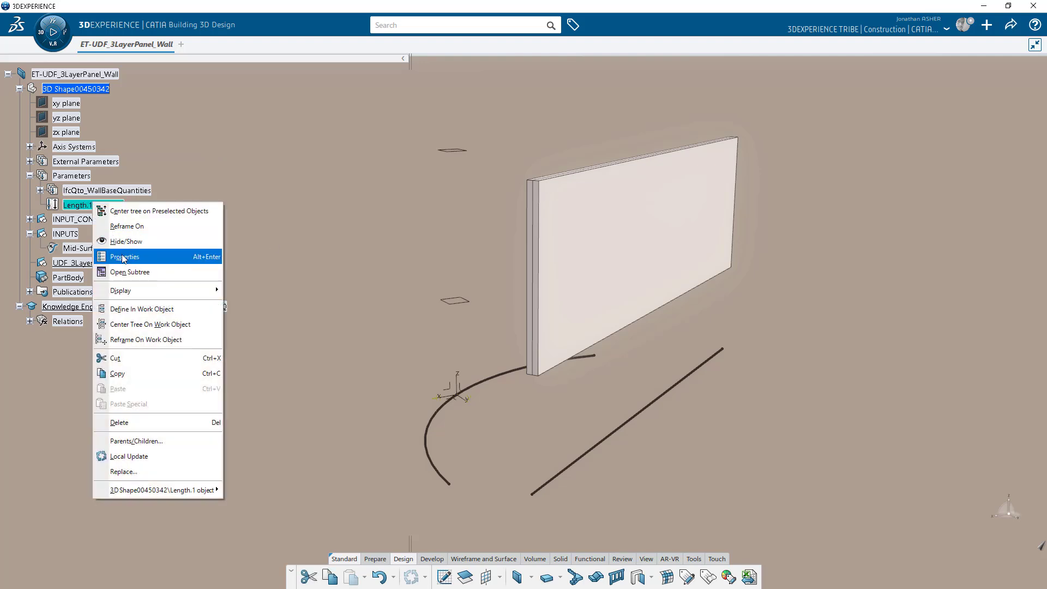
click(128, 254)
drag(261, 228, 203, 225)
text(WallThickness)
key(Return)
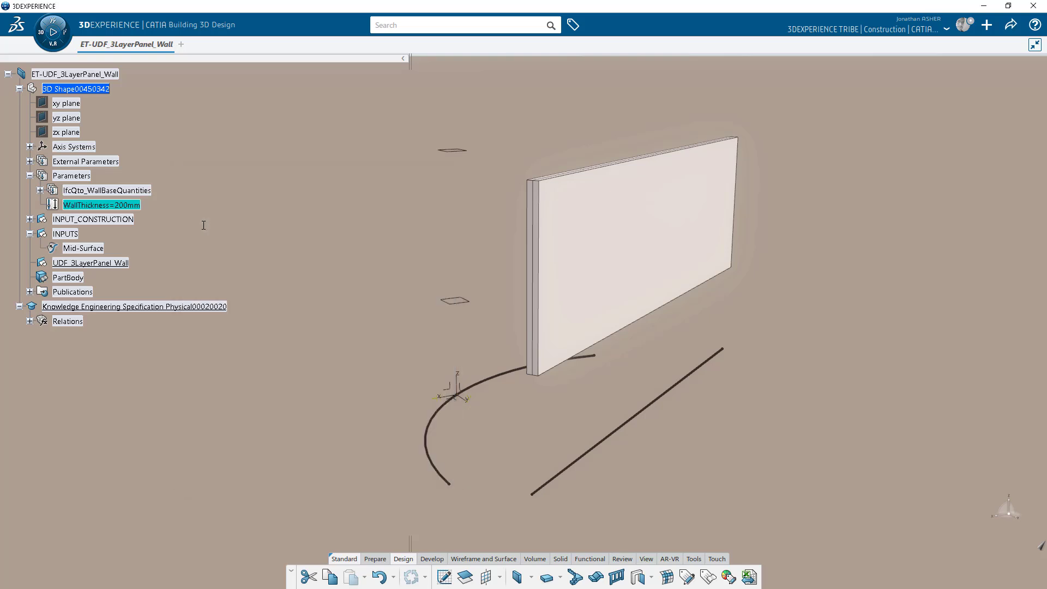
Copy Parameters into UDF_3LayerPanel_Wall and delete the original WallThickness.
right_click(89, 179)
click(110, 347)
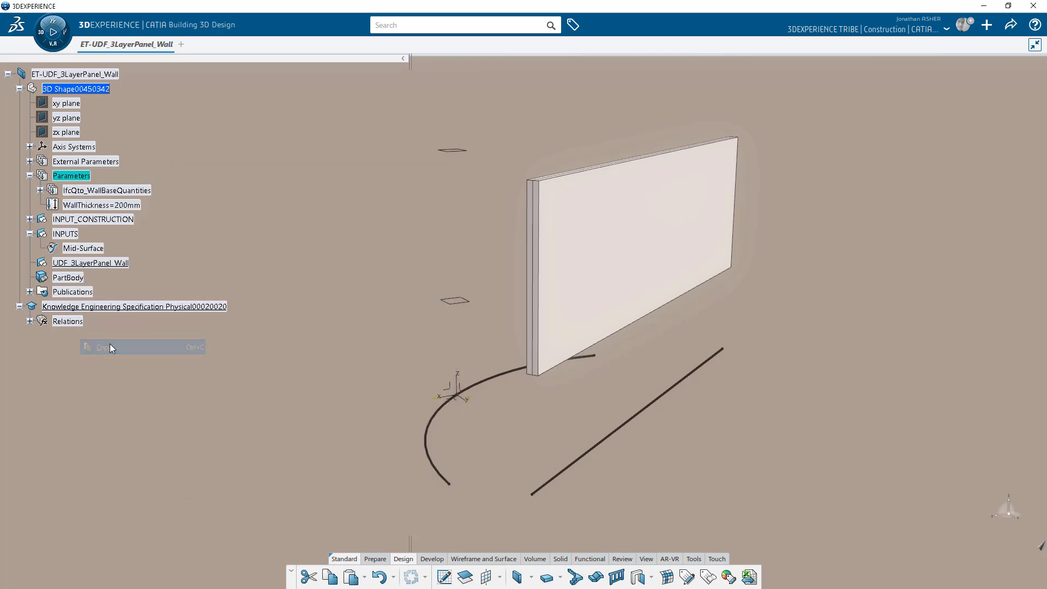
right_click(81, 264)
click(115, 450)
click(95, 206)
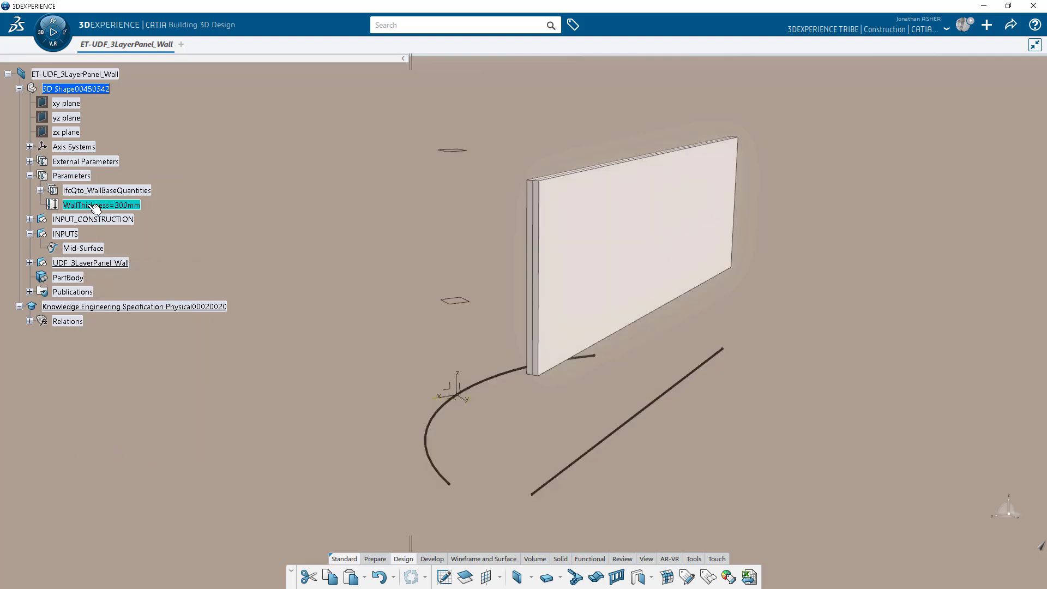
key(Delete)
Remove IfcQto_WallBaseQuantities from Parameters.2 and rename it Control_Parameters.
click(30, 248)
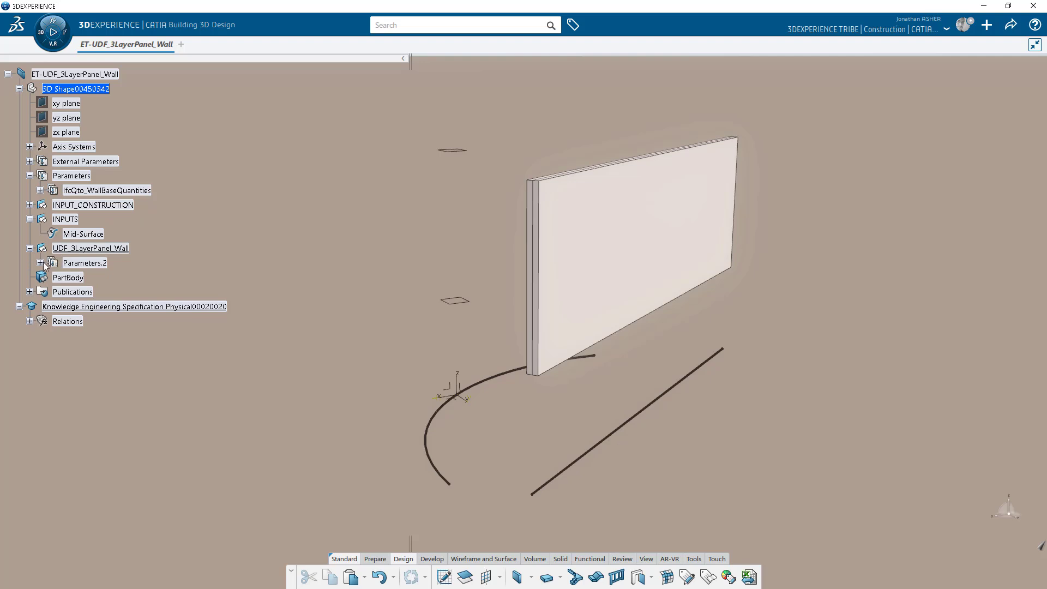
click(40, 262)
right_click(81, 278)
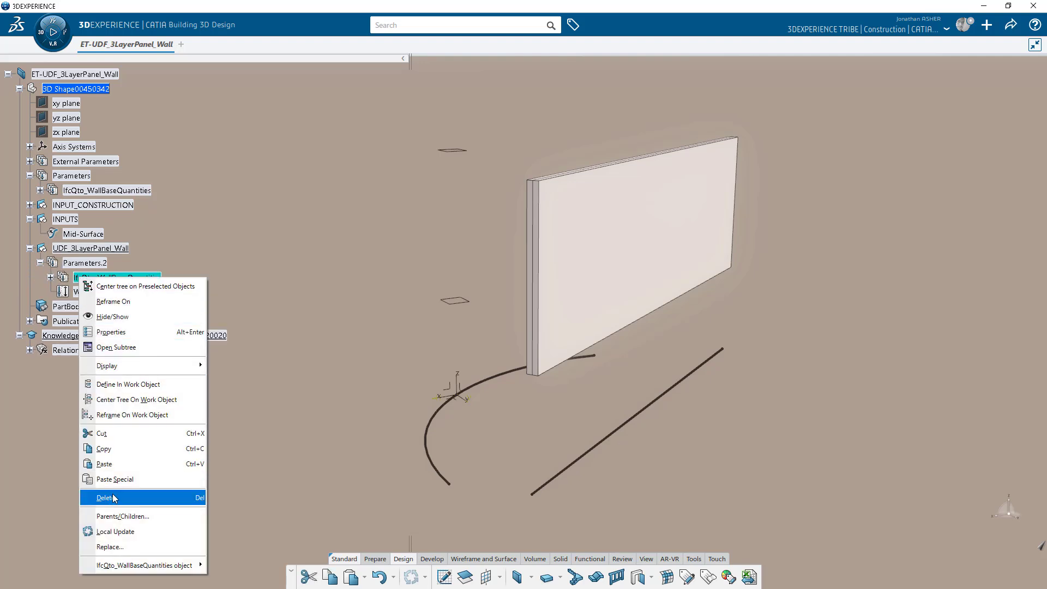
click(114, 498)
right_click(91, 263)
click(142, 317)
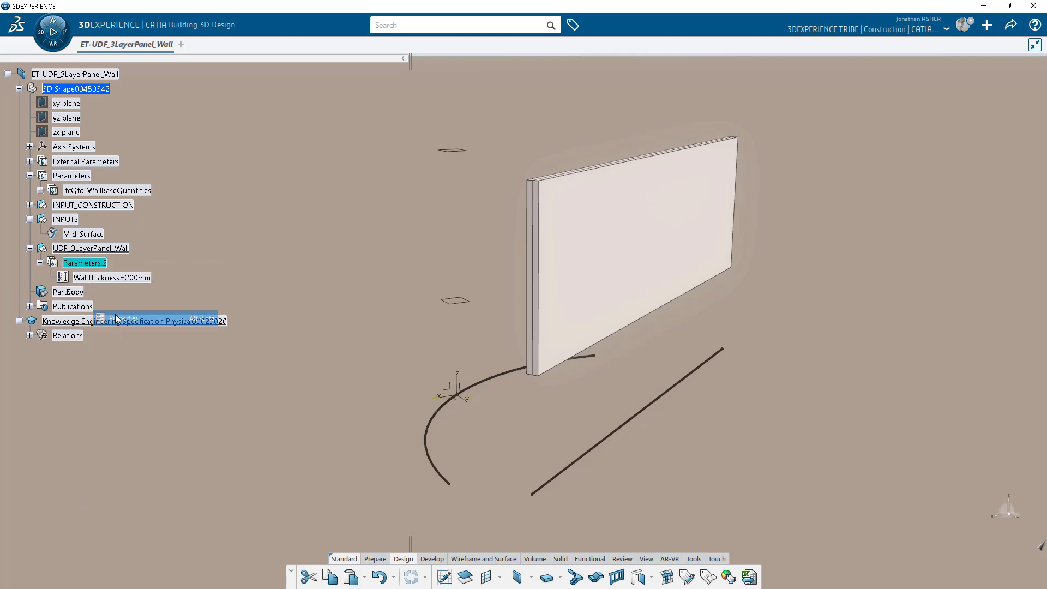
text(Control_Parameters.2)
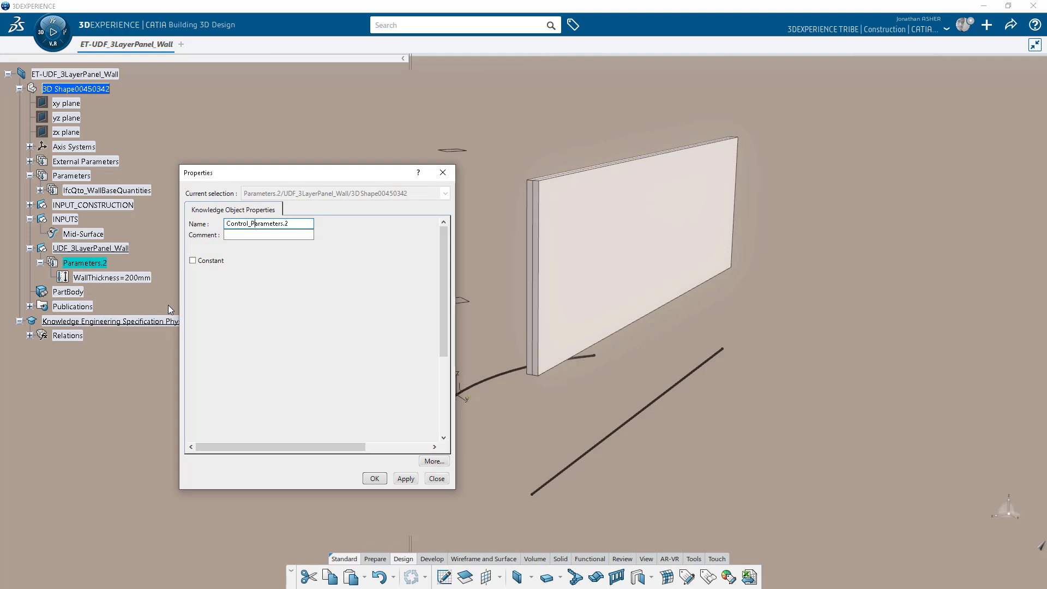
key(Return)
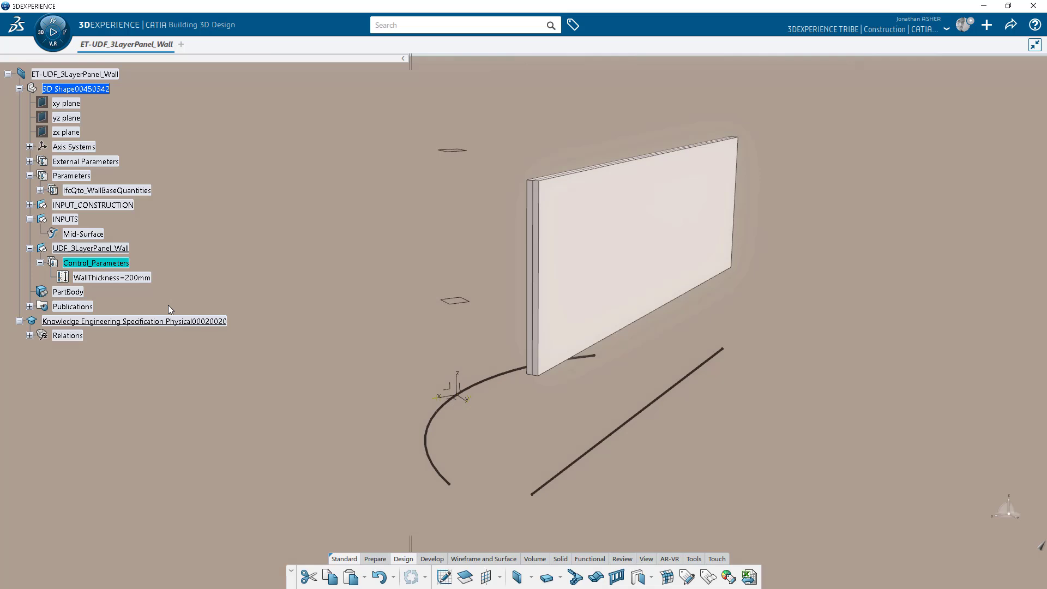
Add a geometrical set named CONSTRUCTION inside UDF_3LayerPanel_Wall.
click(123, 250)
click(149, 210)
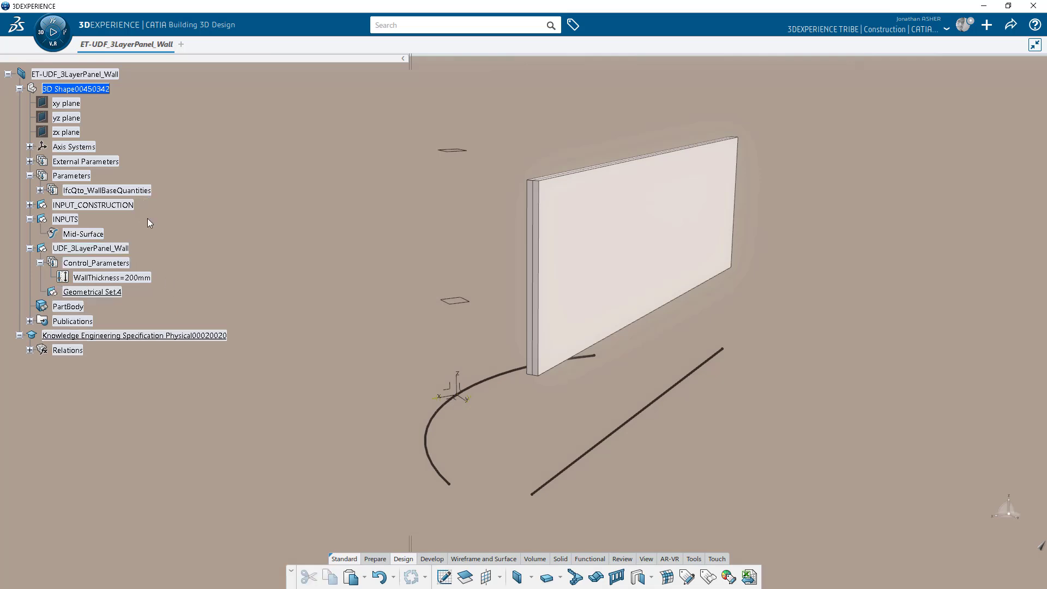
right_click(104, 292)
click(139, 347)
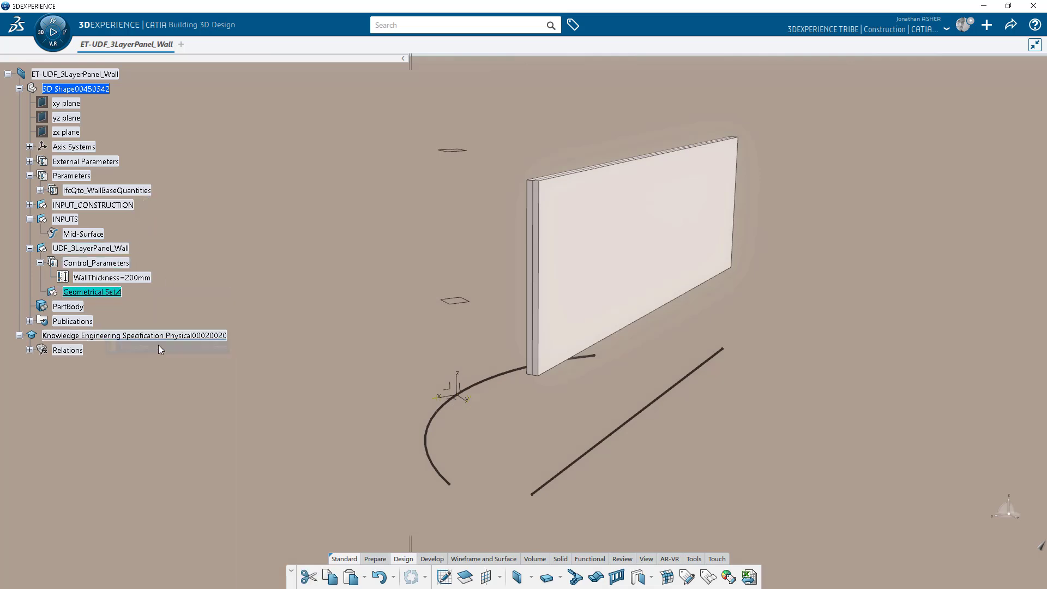
click(259, 209)
text(CONSTRUCTION)
key(Return)
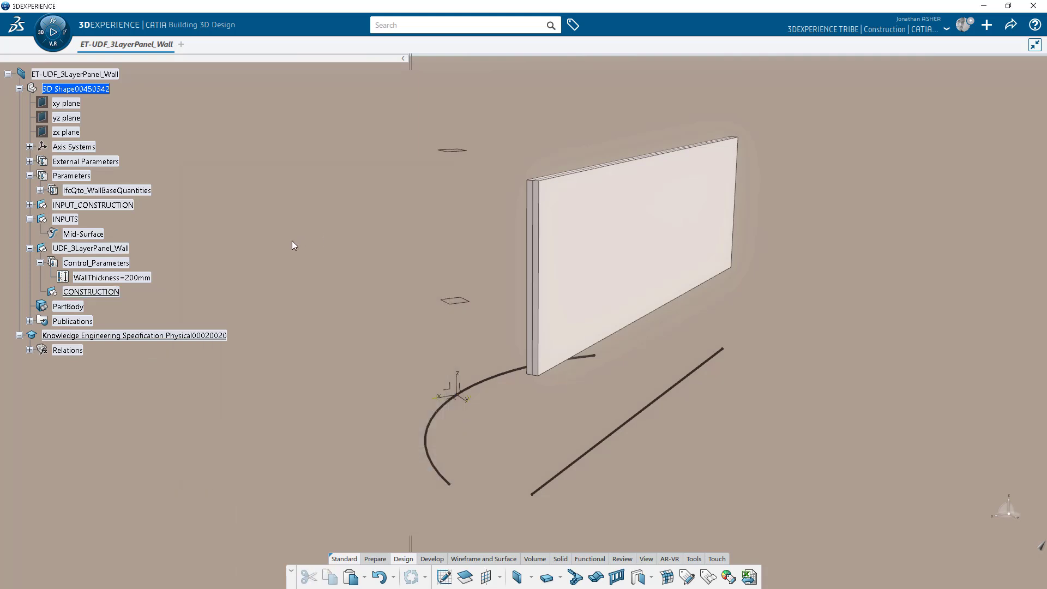
Add a 10mm length parameter to Control_Parameters.
click(94, 264)
click(242, 224)
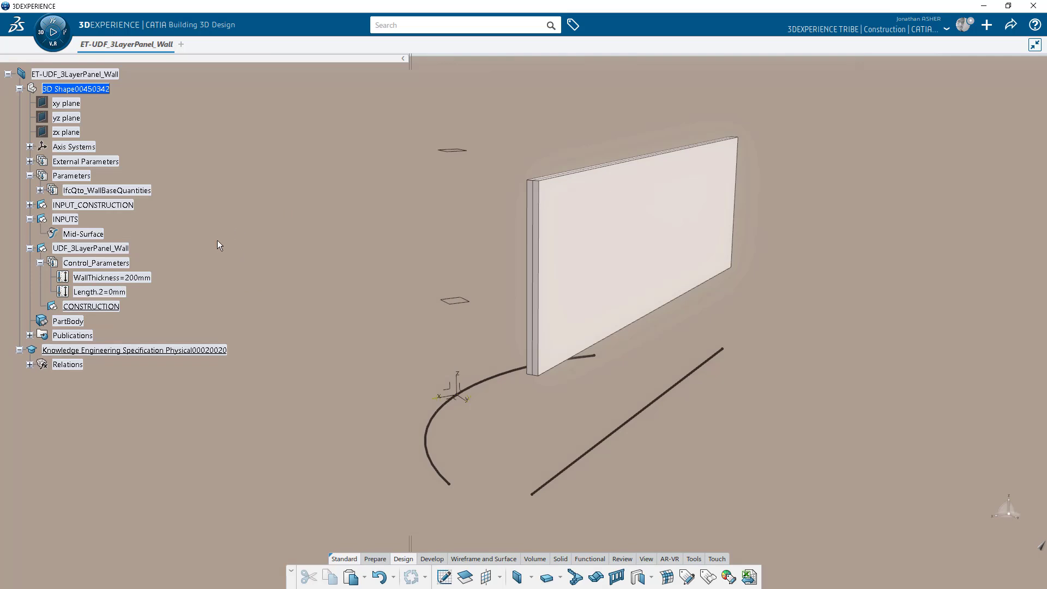
text(10)
key(Return)
Rename the Length.2 parameter to WallCoveringThickness.
right_click(101, 294)
click(129, 347)
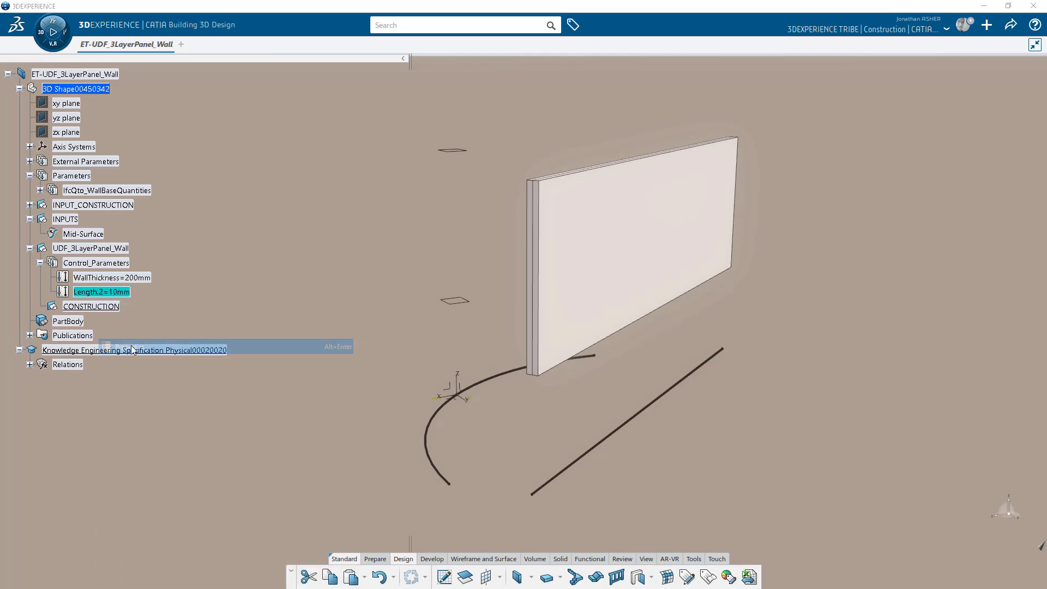
drag(229, 223, 219, 218)
text(WallCoveringThickness)
key(Return)
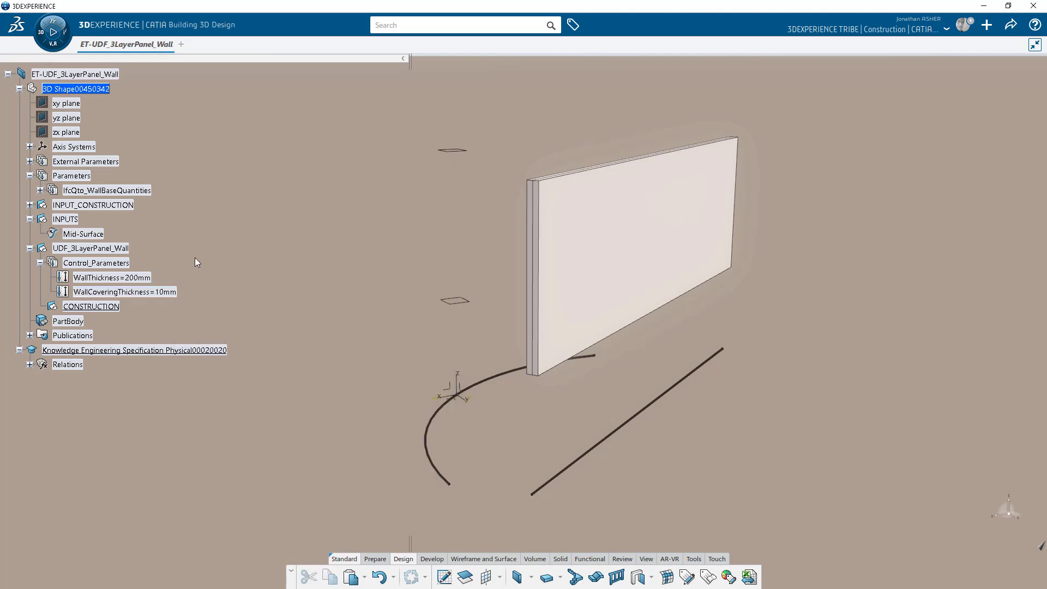
Start a thick surface on Mid-Surface with first offset formula WallThickness/2-WallCoveringThickness.
click(540, 558)
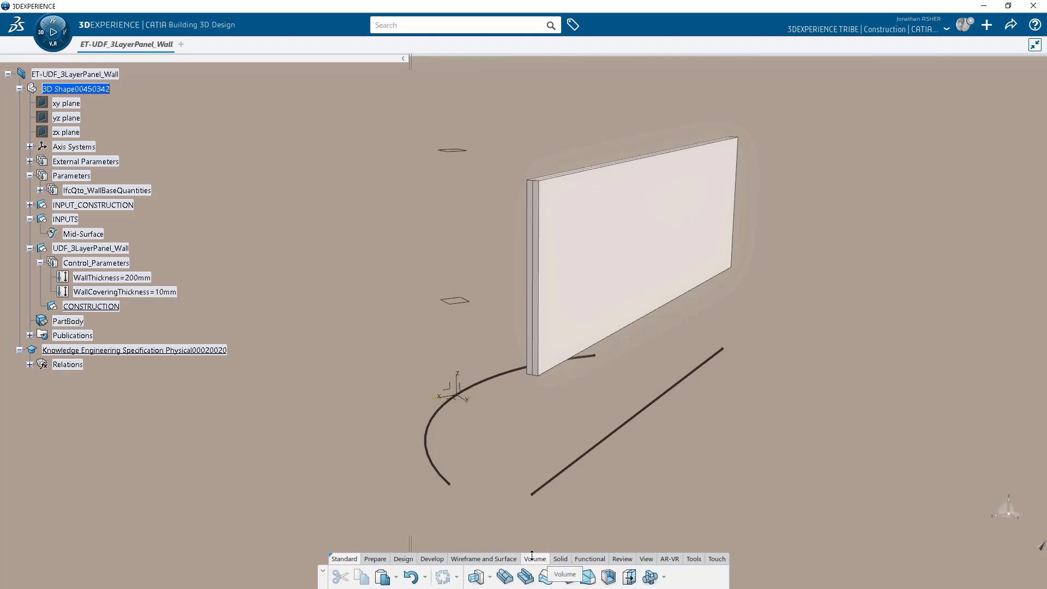
click(546, 576)
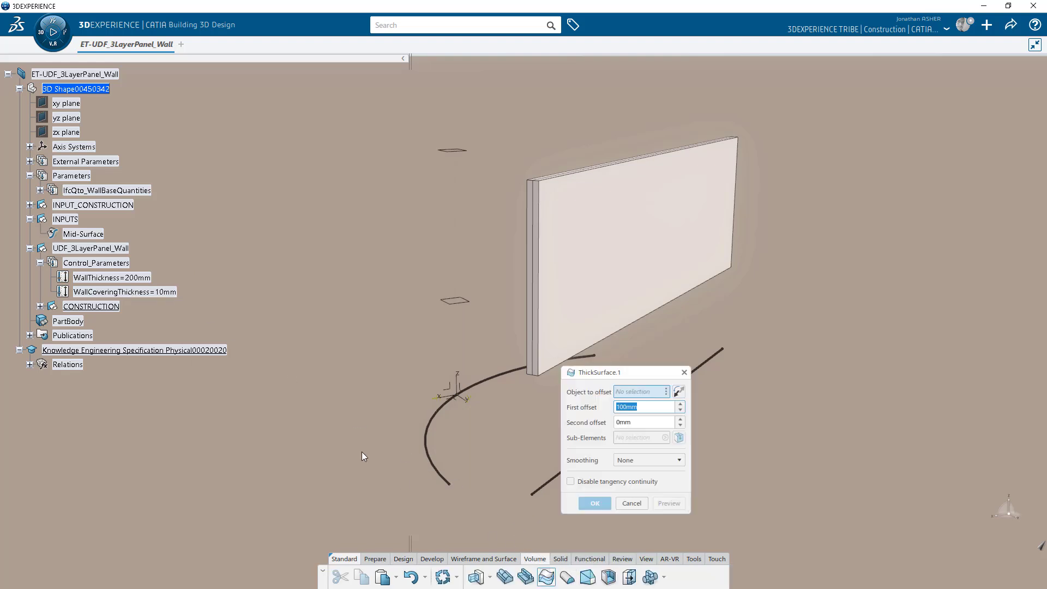
click(82, 234)
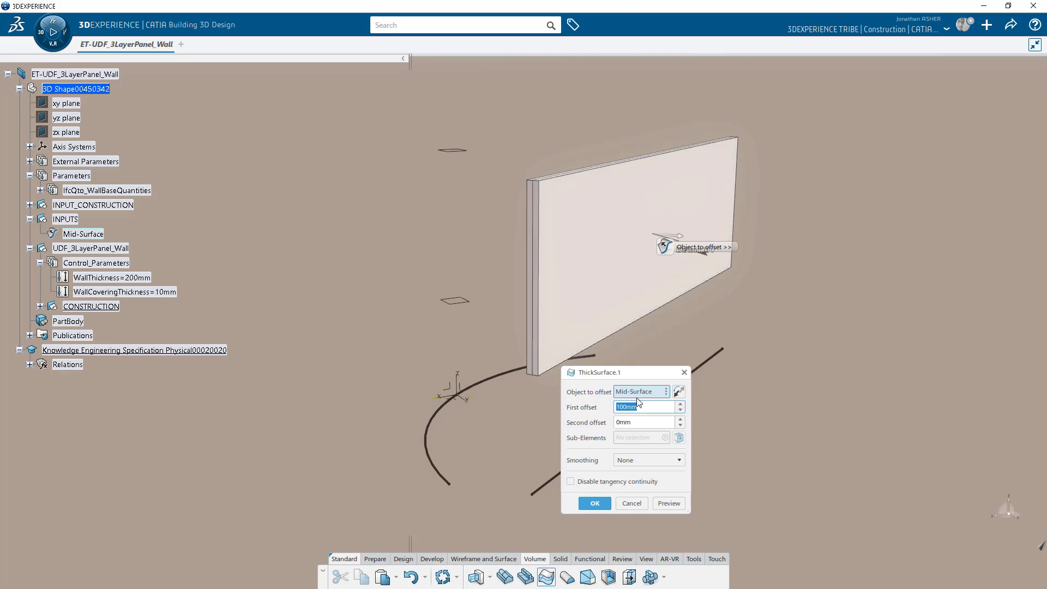
right_click(650, 410)
click(677, 417)
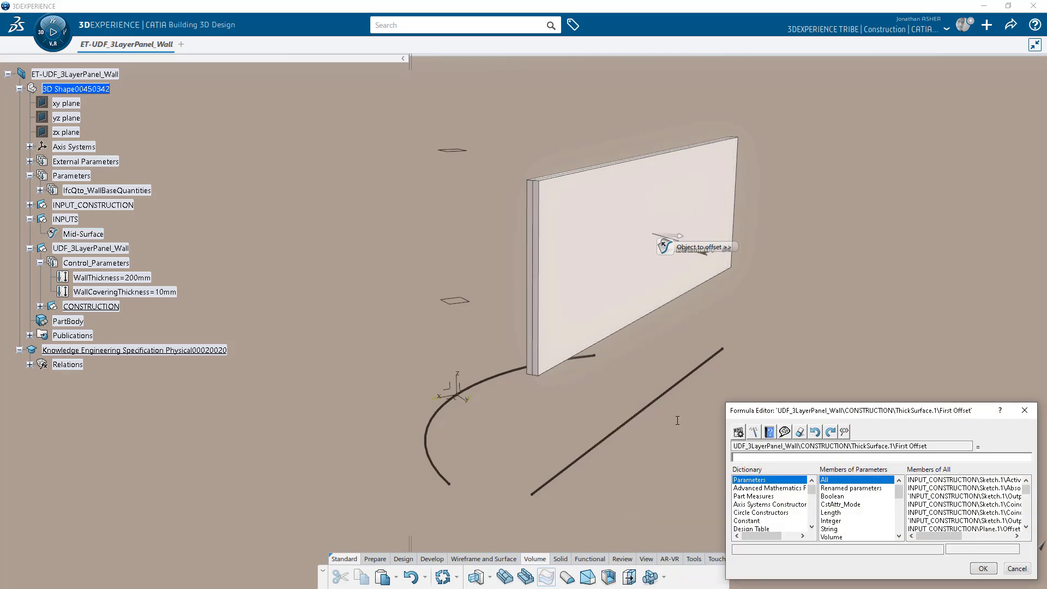
drag(763, 415, 758, 314)
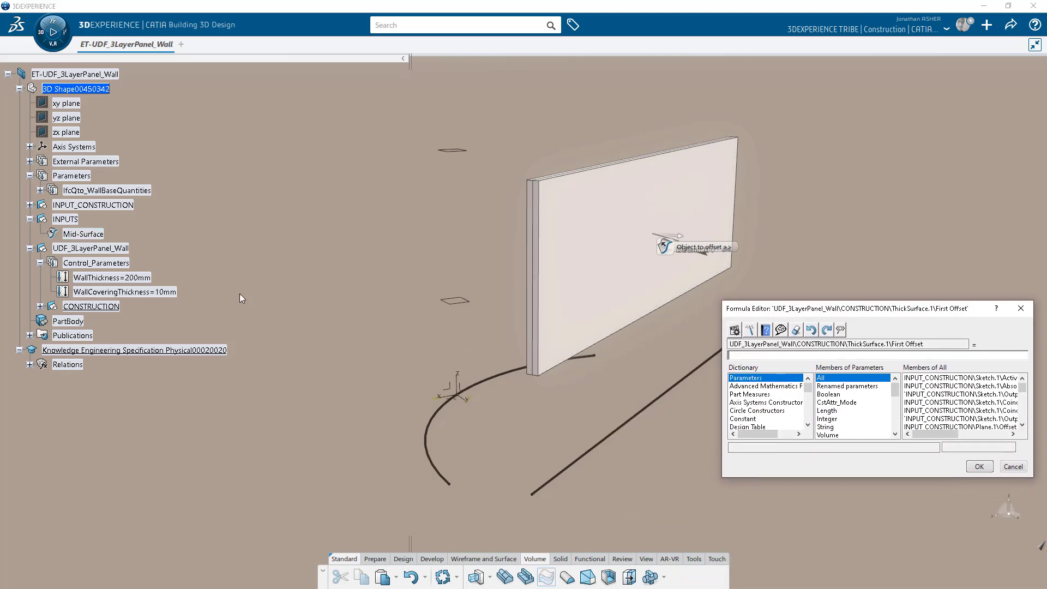
click(130, 279)
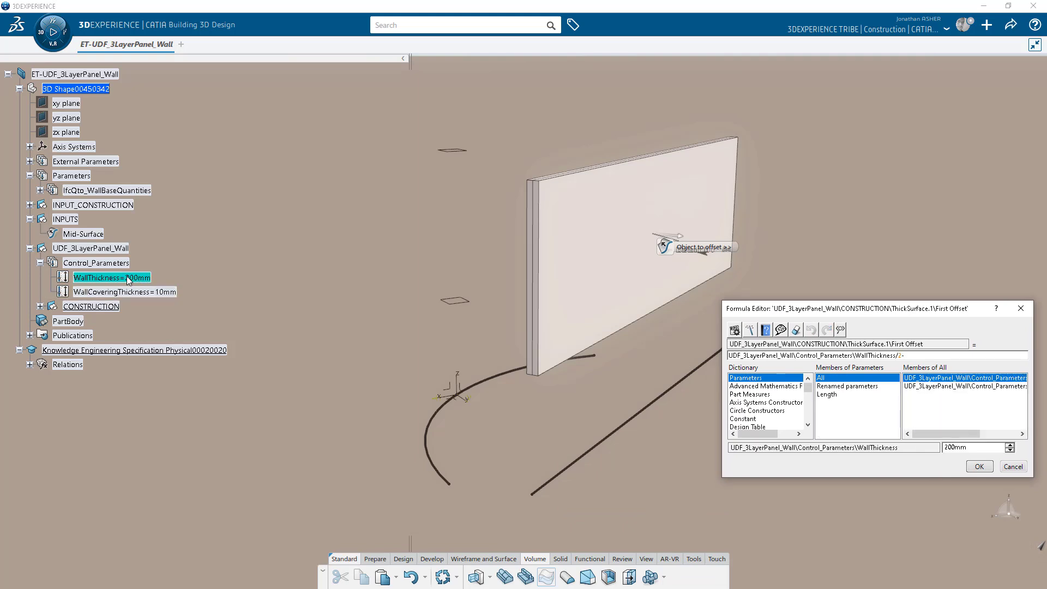
click(131, 293)
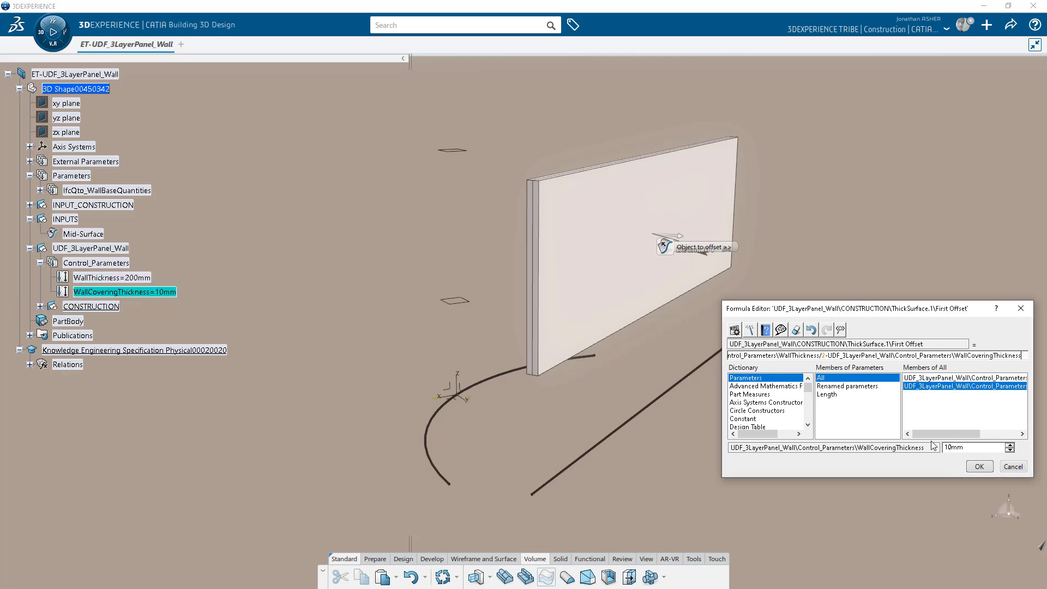
click(979, 466)
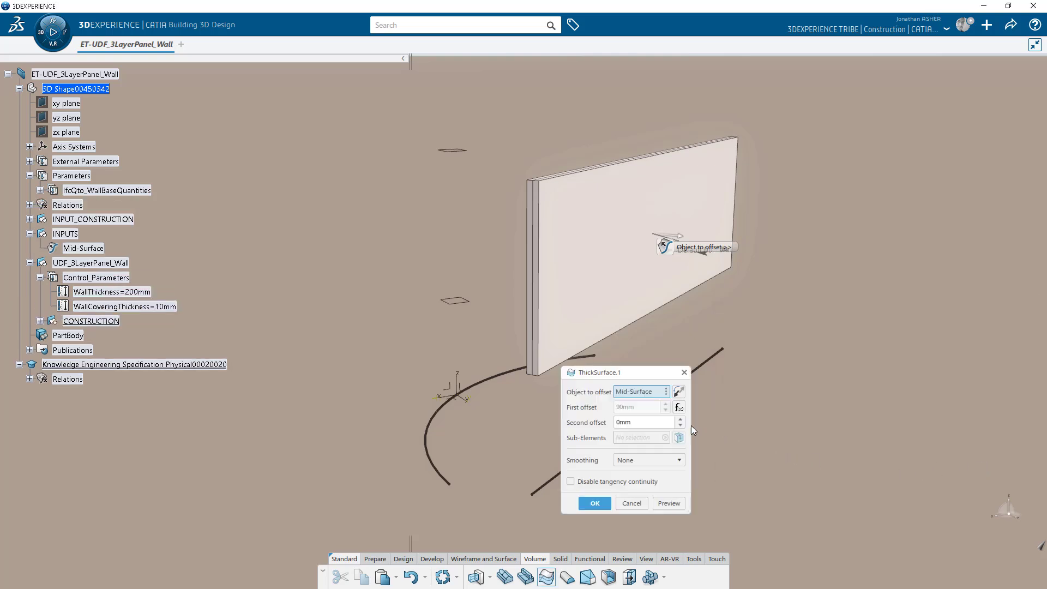
Give the second offset the same WallThickness/2-WallCoveringThickness formula and create the core volume.
right_click(662, 423)
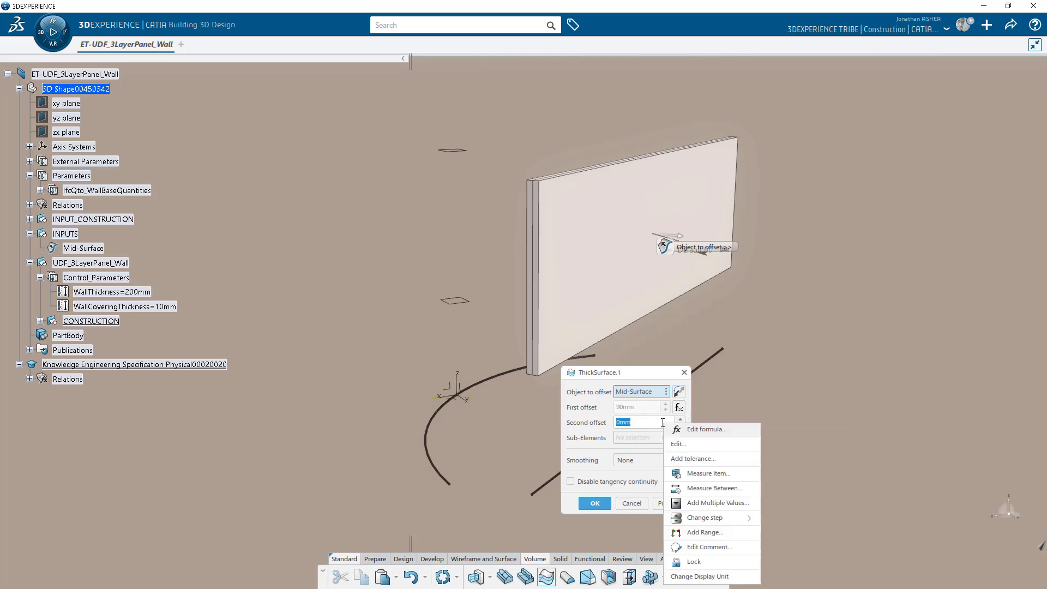
click(691, 429)
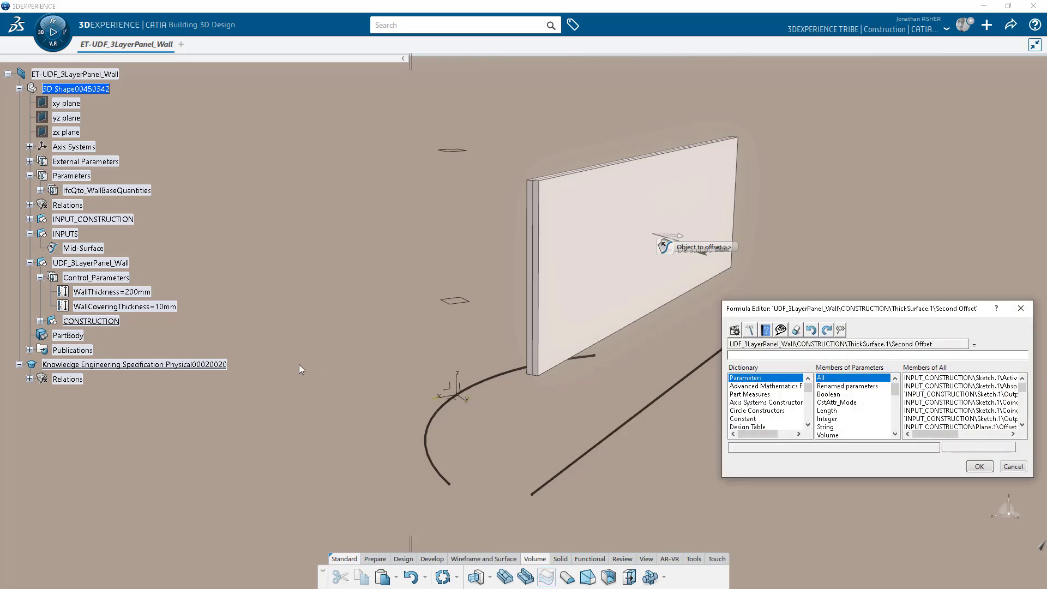
click(137, 293)
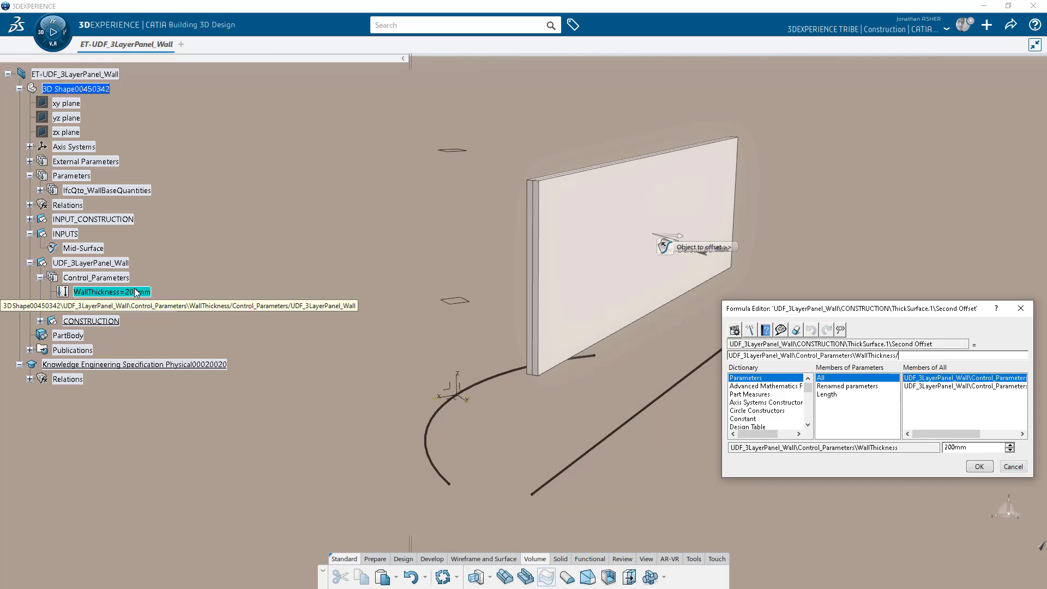
click(136, 307)
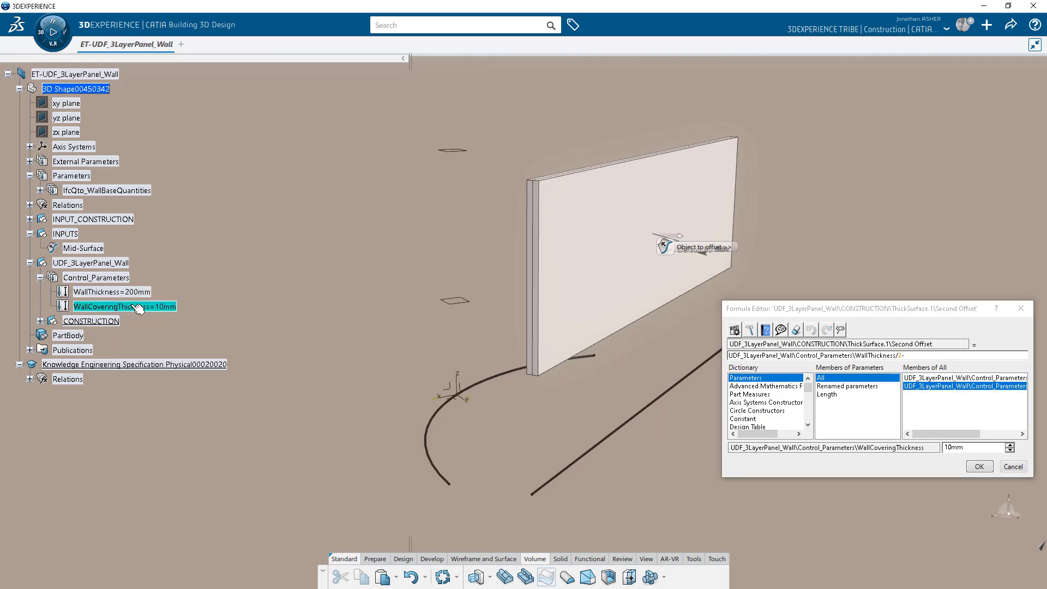
click(979, 466)
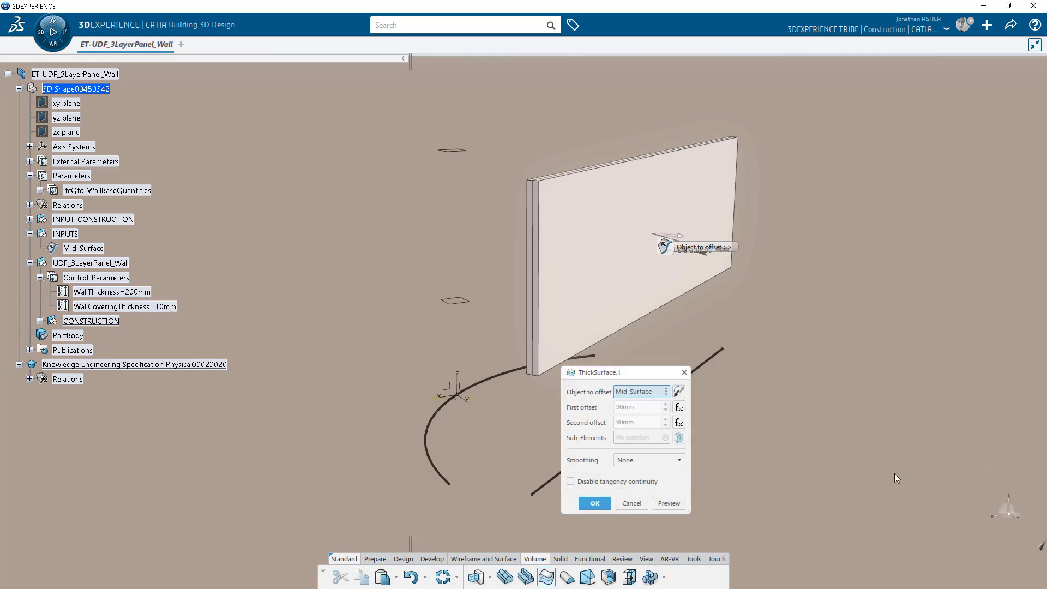
click(594, 502)
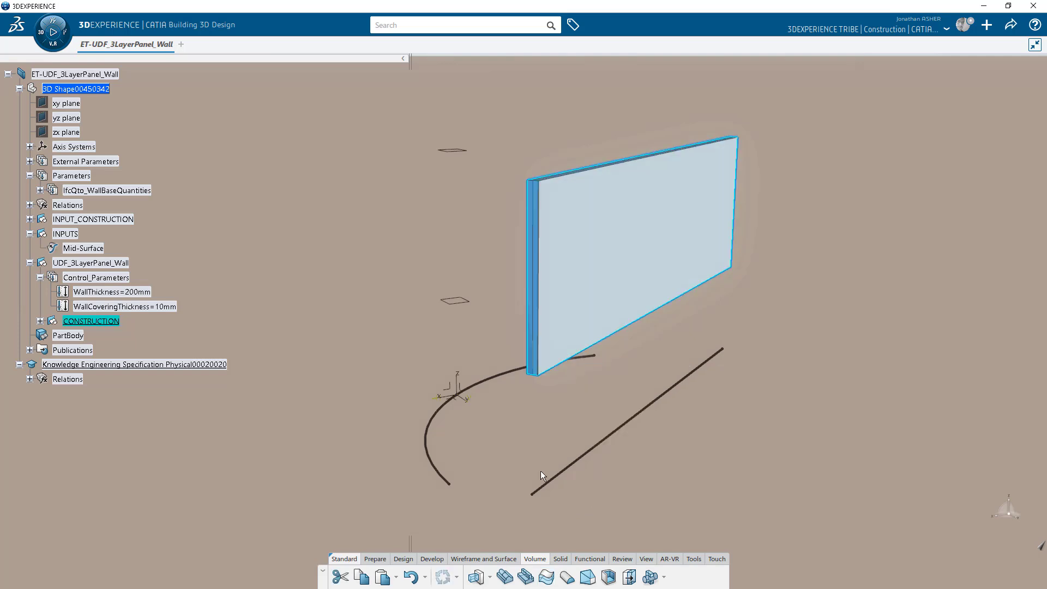
middle_drag(515, 348, 487, 377)
scroll(487, 377, up, 10)
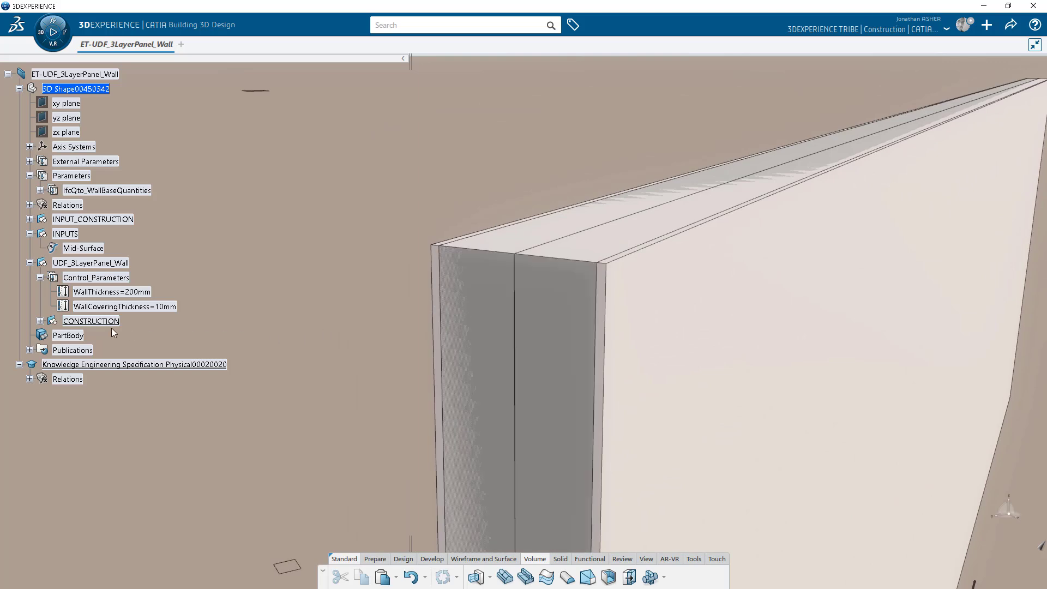
Rename ThickSurface.1 to WALL_CORE_VOLUME in its properties.
click(40, 320)
right_click(104, 335)
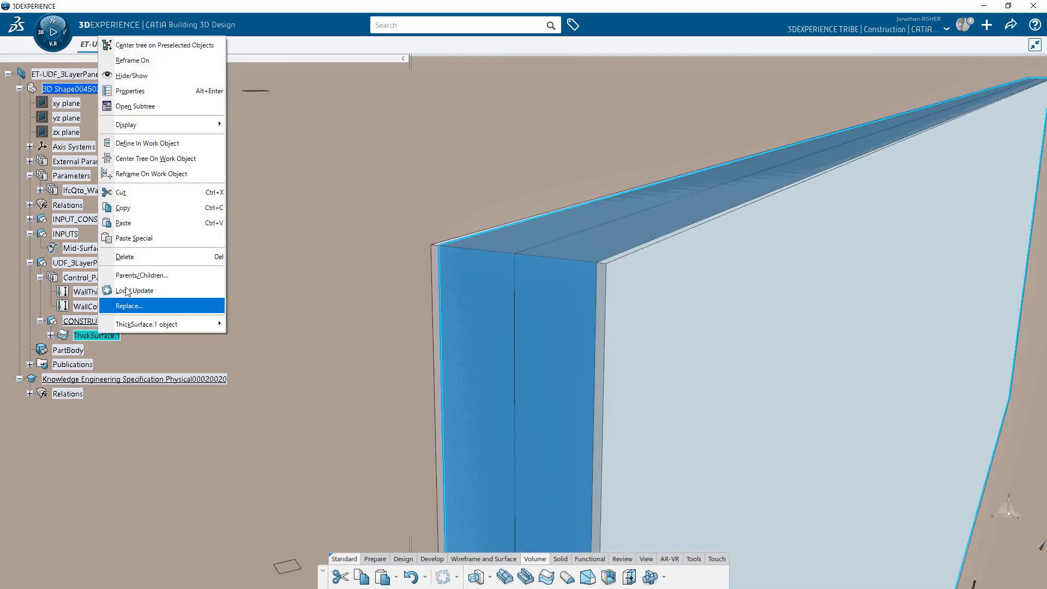
click(128, 87)
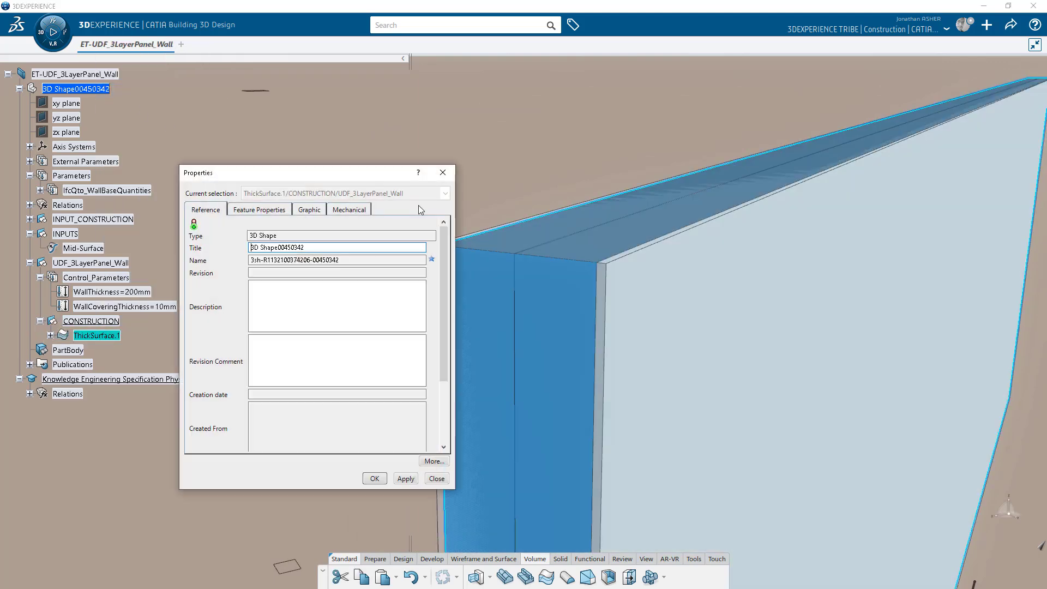
click(275, 211)
key(Return)
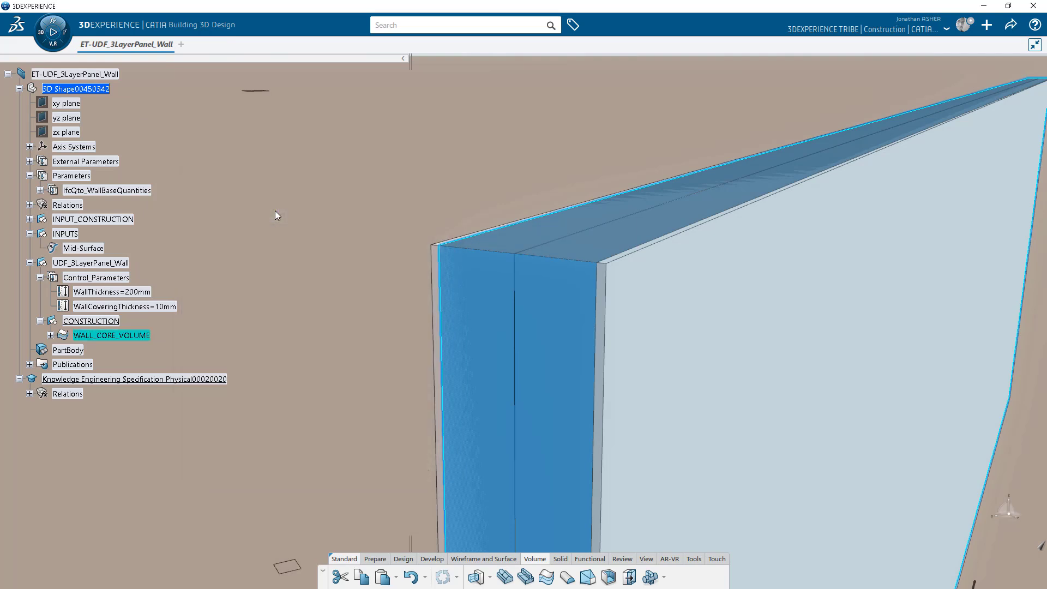
click(242, 231)
middle_drag(275, 252, 289, 278)
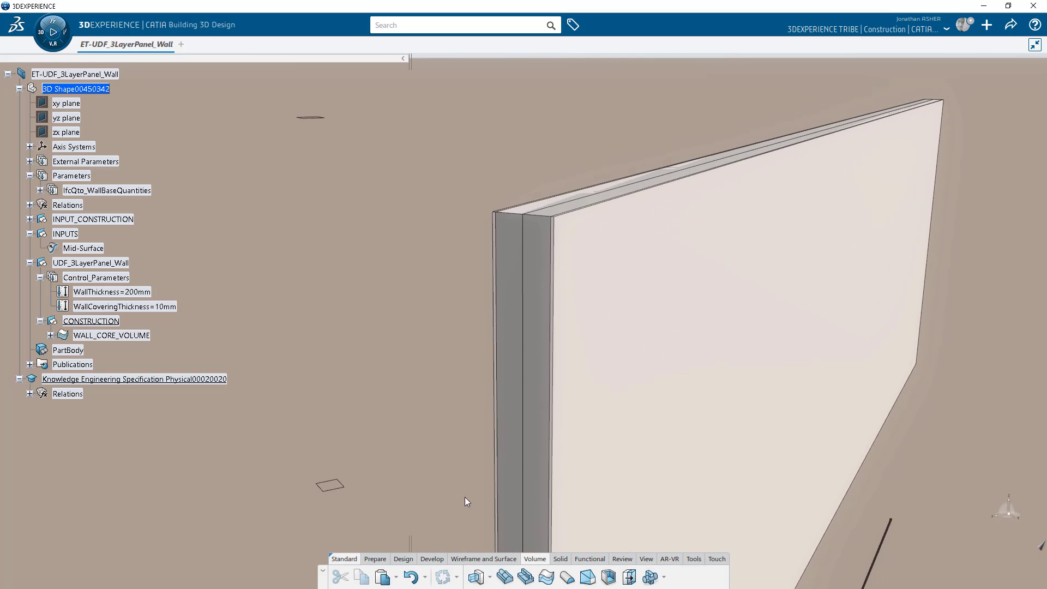
Start a second thick surface on Mid-Surface with a WallThickness/WallCoveringThickness first offset formula.
click(547, 575)
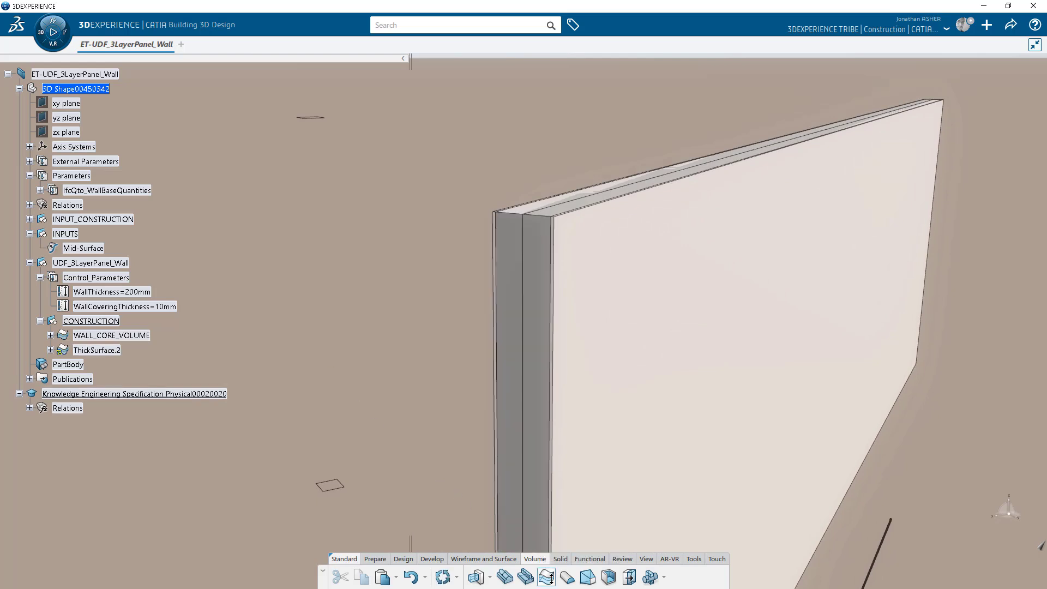
click(72, 247)
right_click(660, 410)
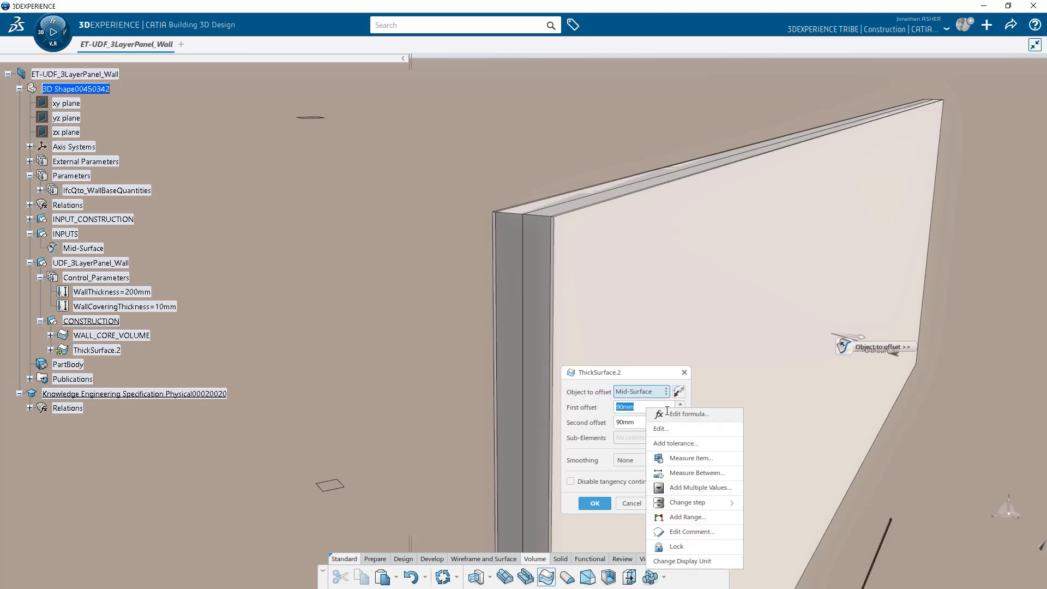
click(675, 413)
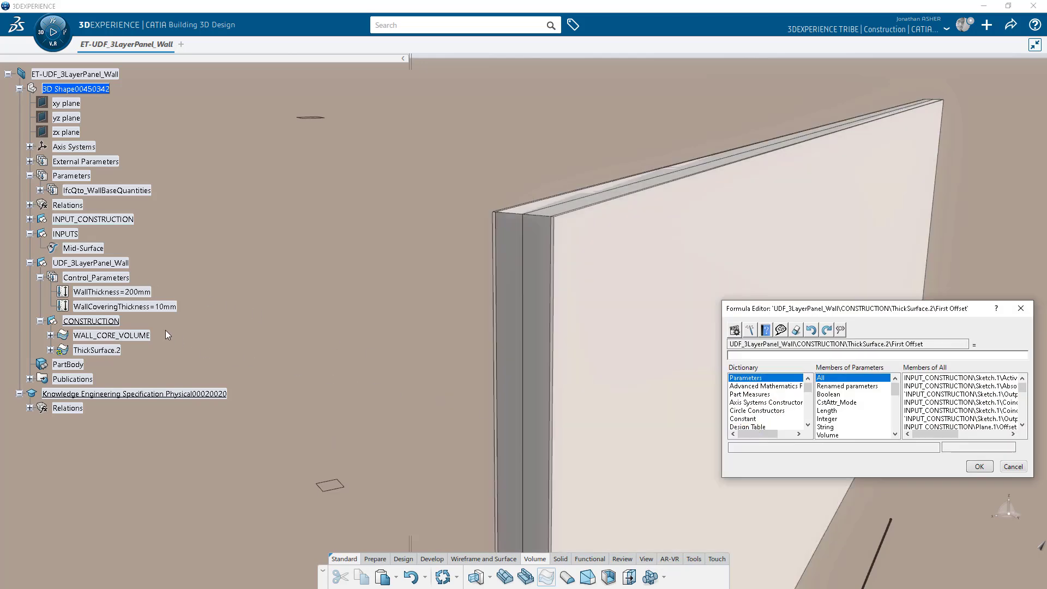
click(110, 292)
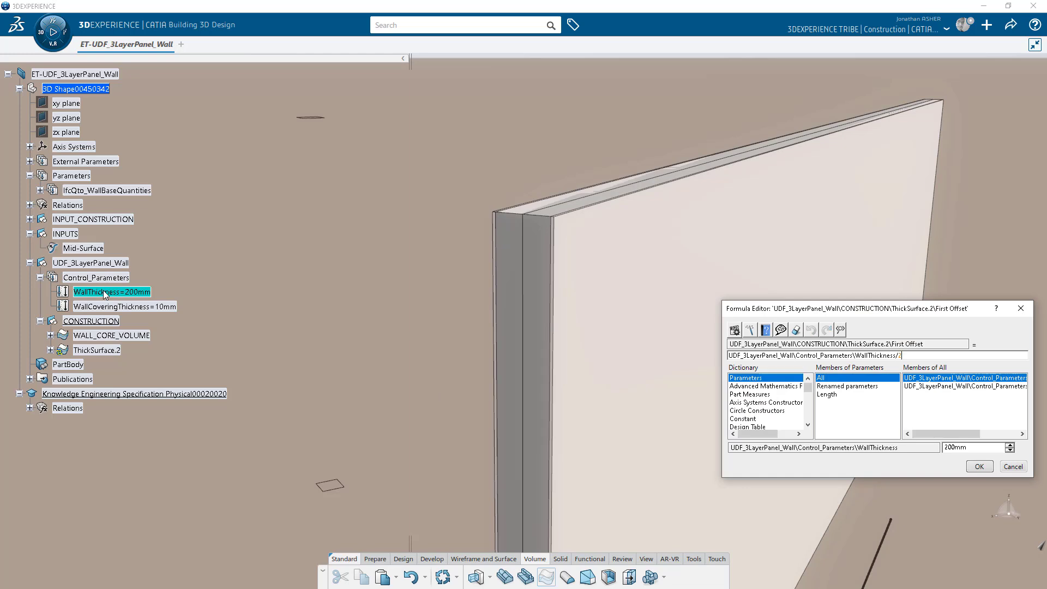
click(924, 355)
text(/2-)
click(125, 306)
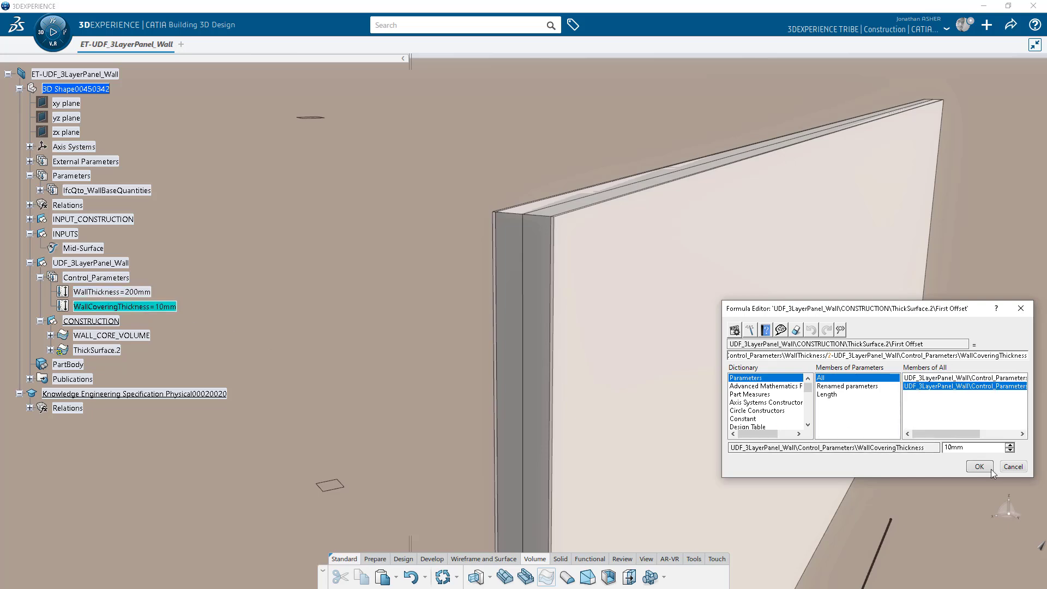
click(979, 466)
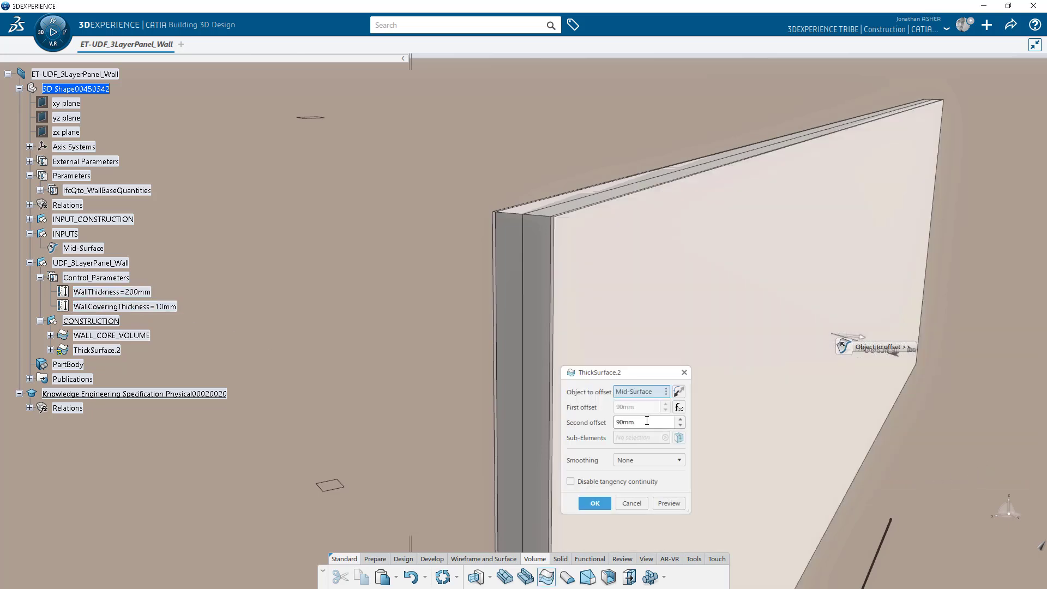
Set the second offset to WallThickness/2, preview, and create ThickSurface.2.
right_click(651, 423)
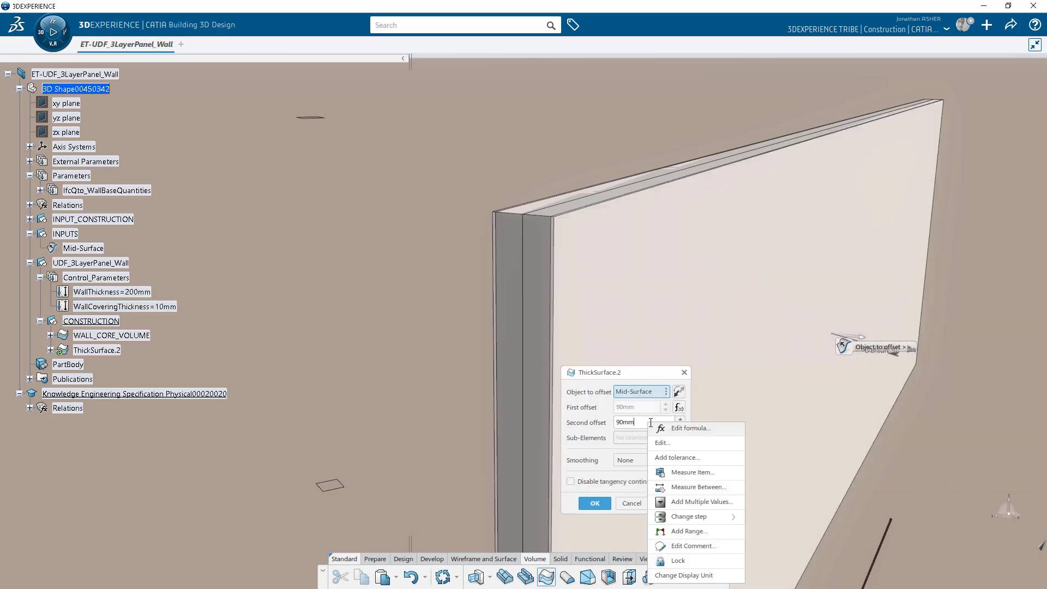
click(679, 429)
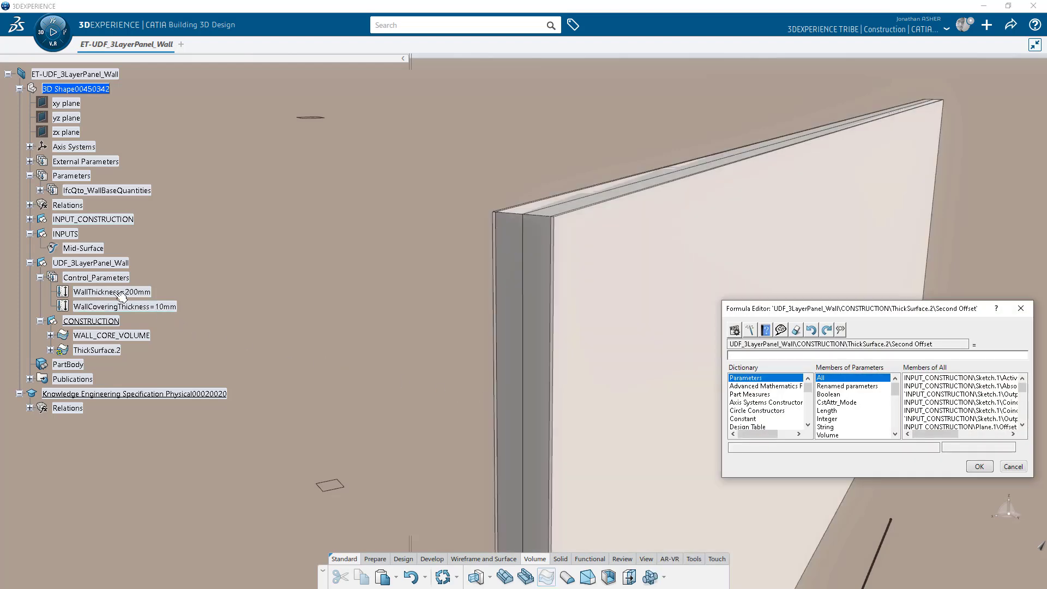
click(112, 294)
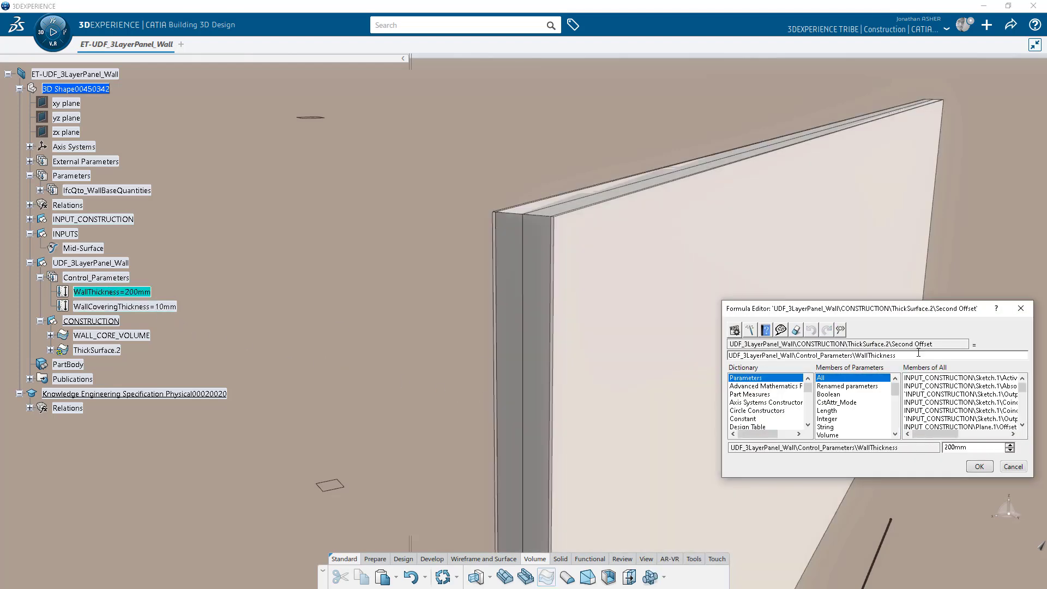
text(/2)
click(982, 467)
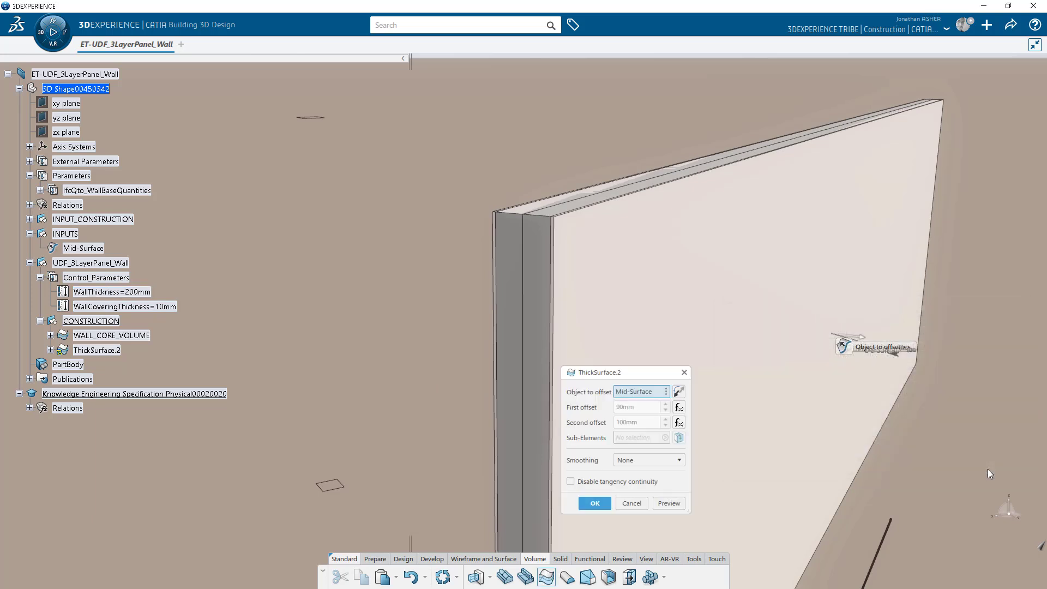
click(670, 503)
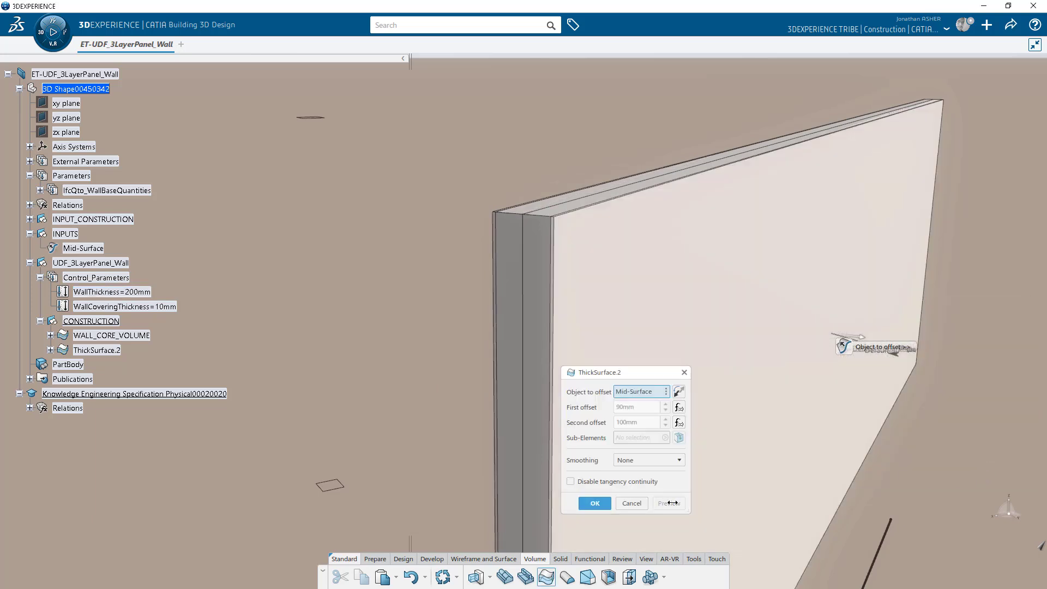
click(595, 502)
click(254, 367)
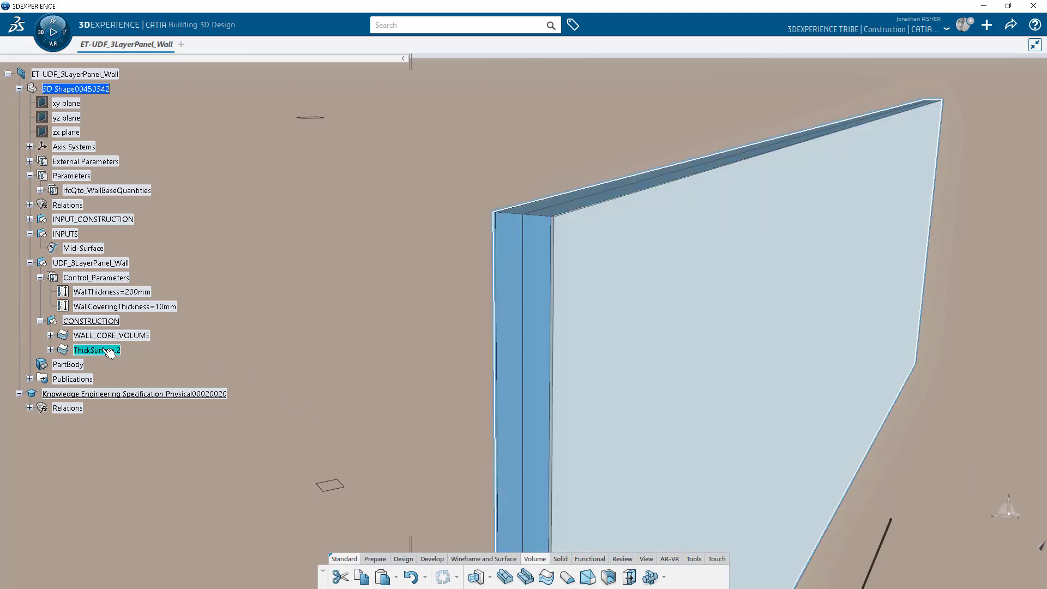
Correct ThickSurface.2's first offset to -WallThickness/2+WallCoveringThickness (-90mm).
double_click(116, 352)
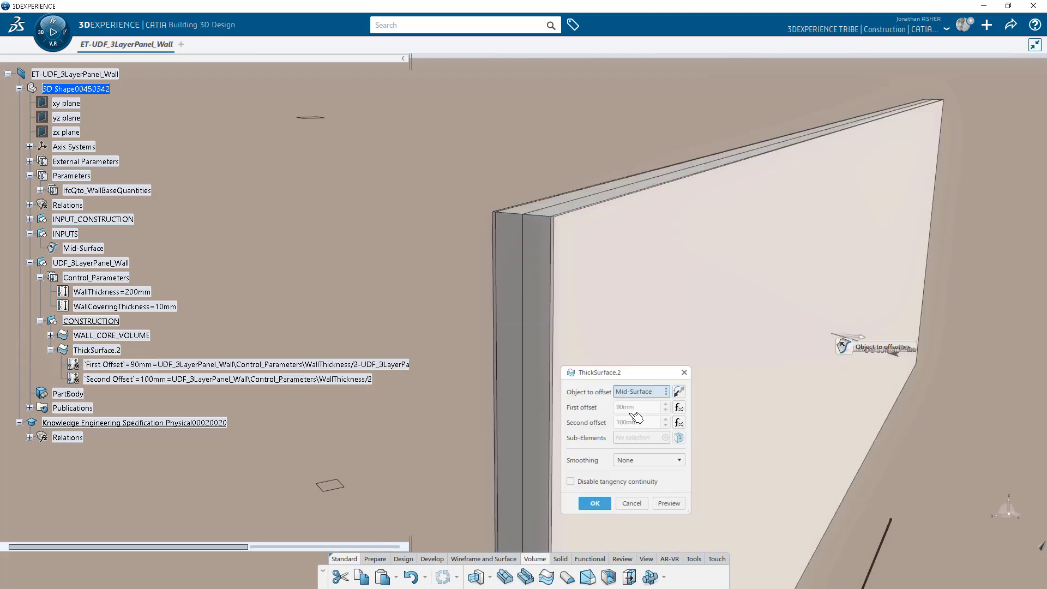
click(673, 409)
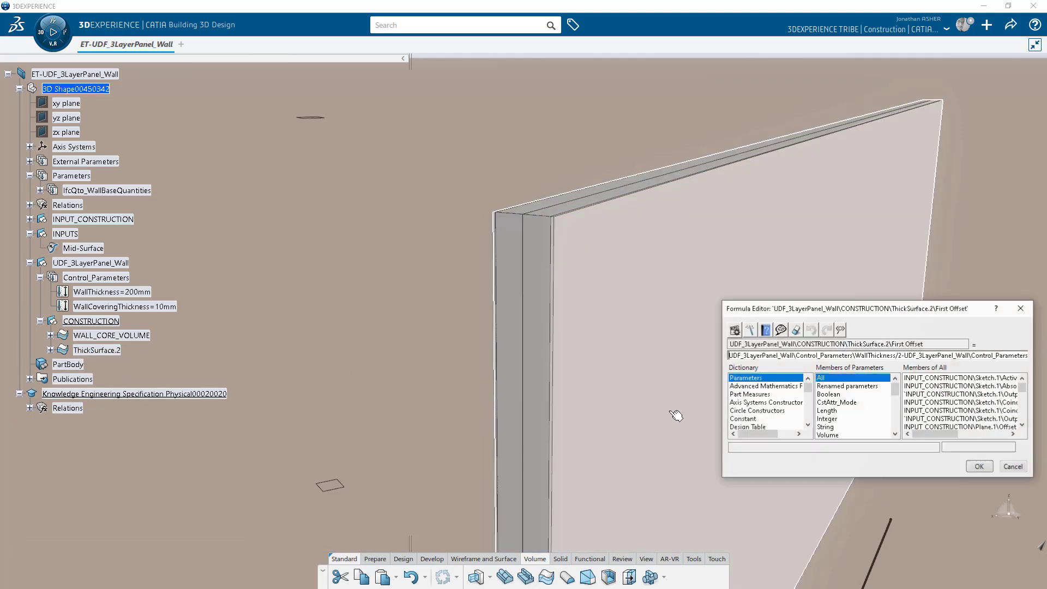
click(909, 355)
key(BackSpace)
text(+)
click(980, 467)
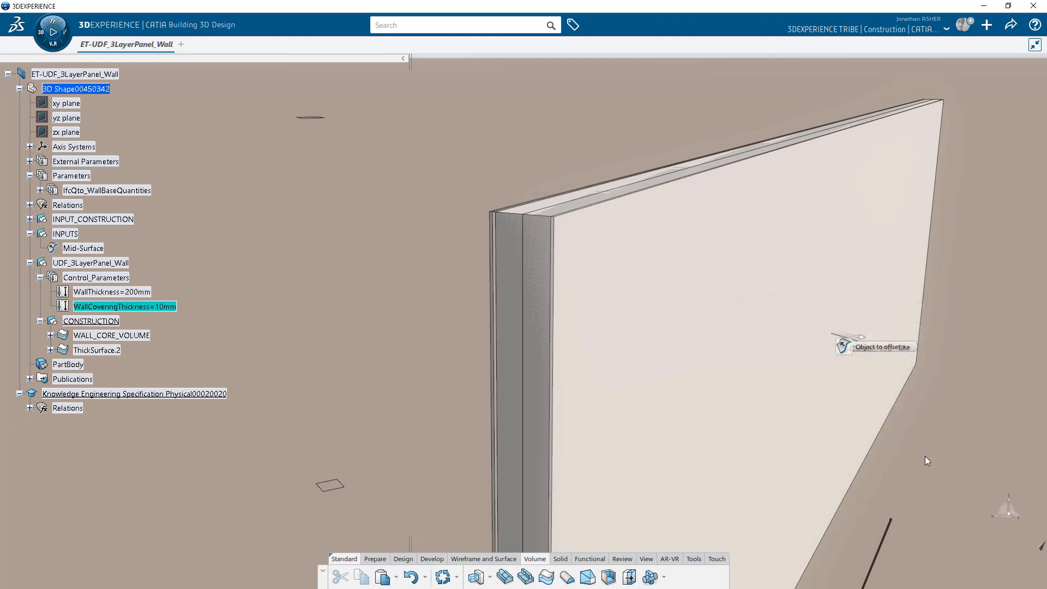
click(669, 503)
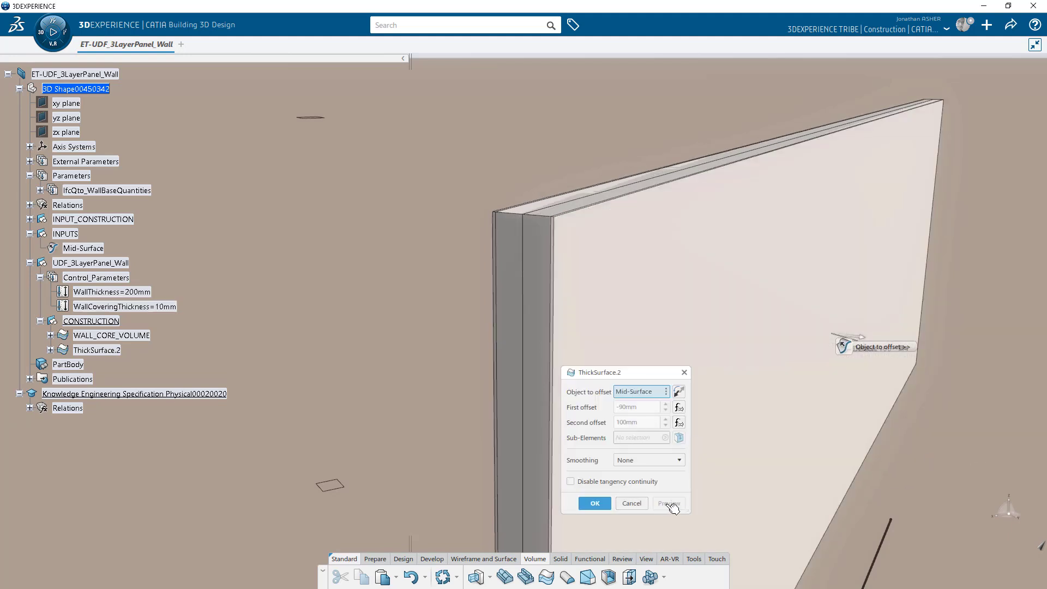
click(595, 503)
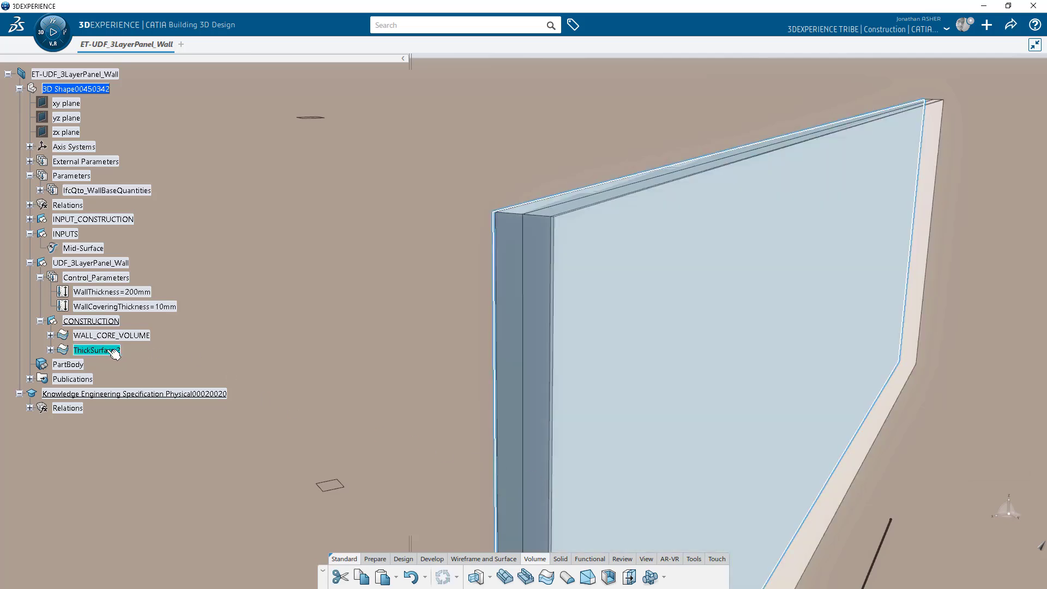
Reopen ThickSurface.2 to verify its offset formulas, leaving it unchanged.
double_click(109, 350)
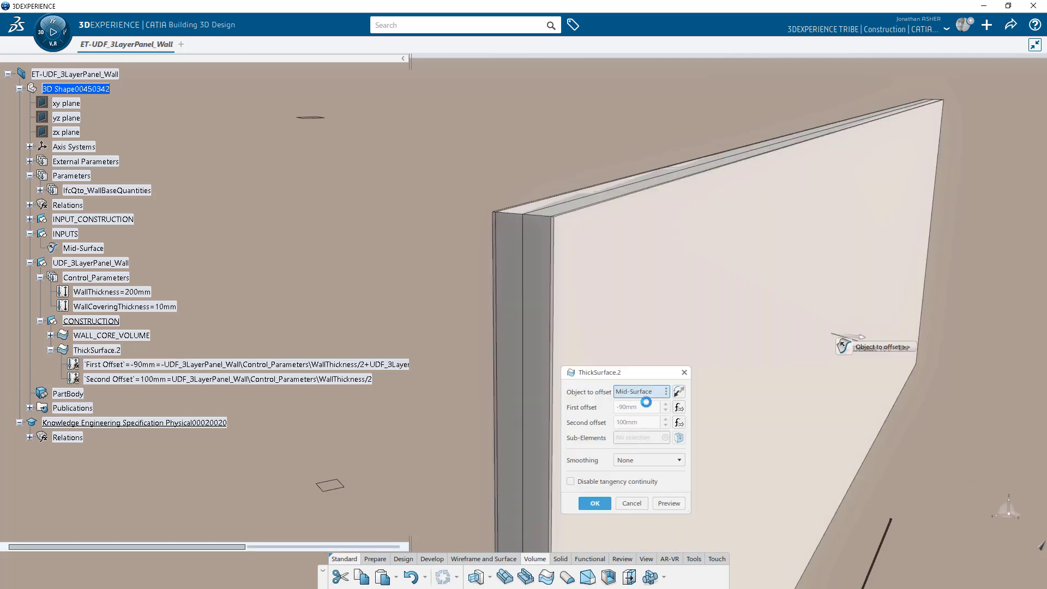
click(595, 503)
right_click(98, 351)
Rename ThickSurface.2 to WALL_FINISH_01 in its properties.
click(155, 107)
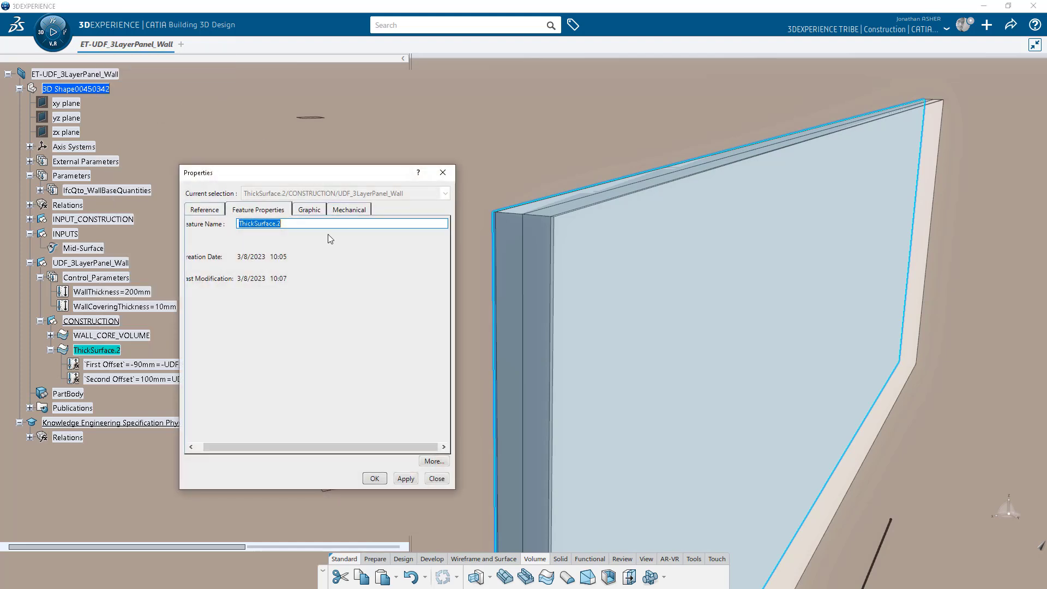
text(WALL_FINISH_01)
key(Return)
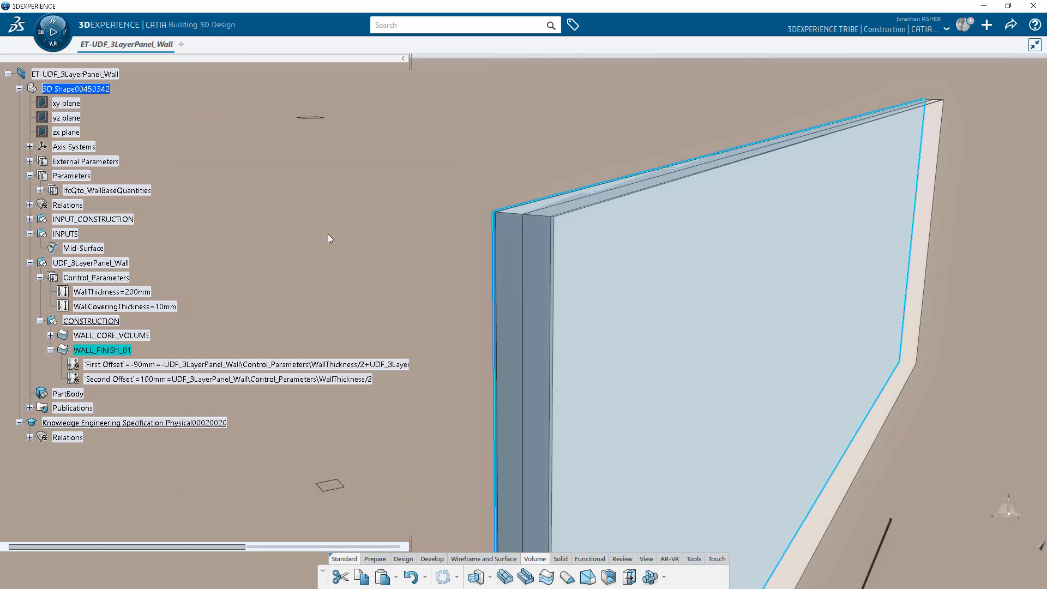
click(50, 350)
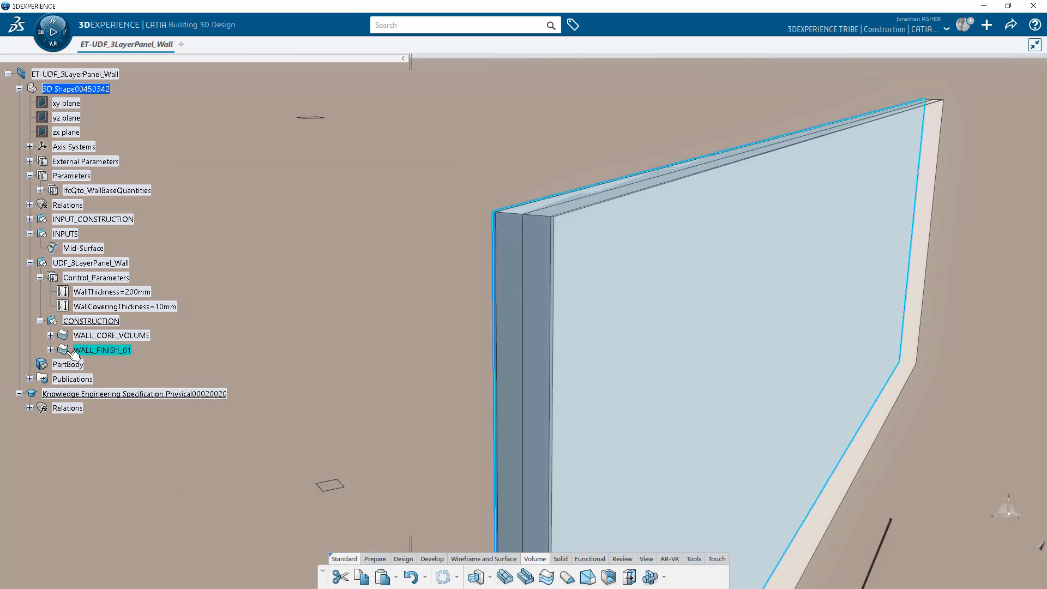
Copy WALL_FINISH_01, paste it into CONSTRUCTION, and update the pasted copy.
right_click(113, 352)
click(130, 221)
right_click(105, 322)
click(129, 210)
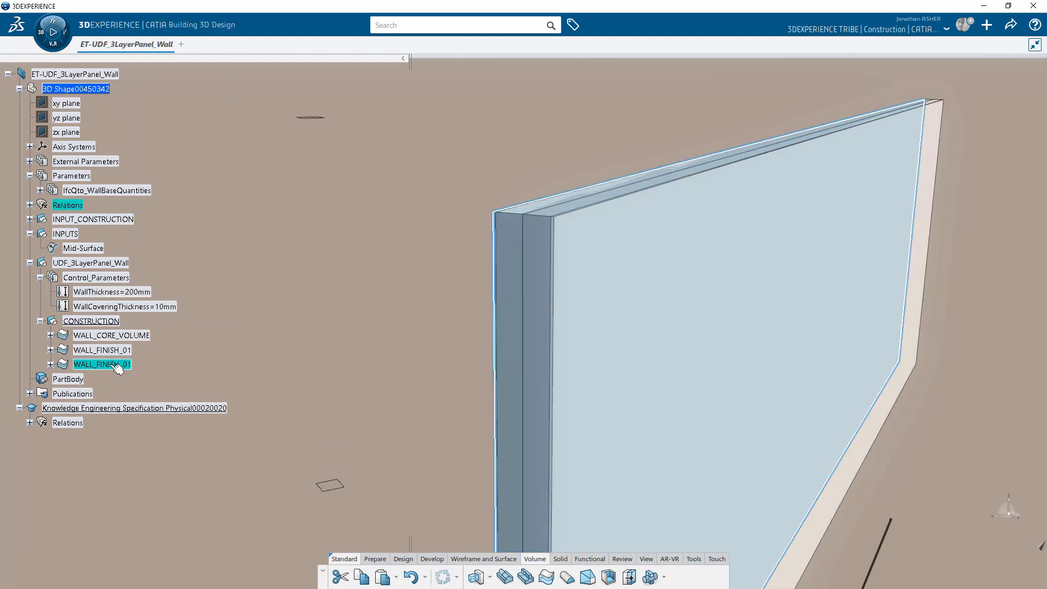
double_click(117, 364)
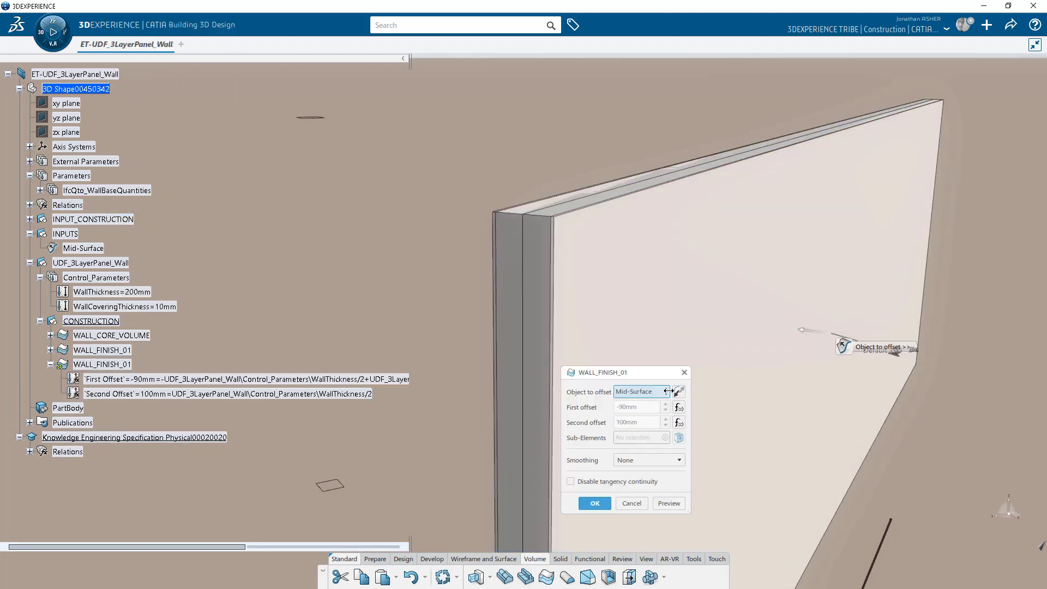
click(669, 502)
click(595, 503)
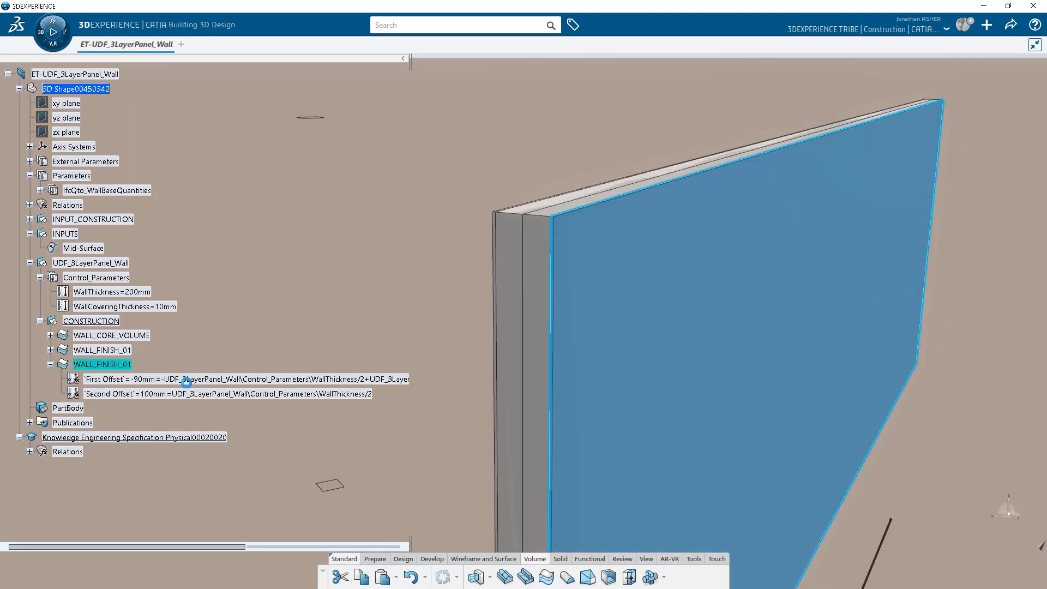
Rename the pasted finish layer to WALL_FINISH_02.
right_click(107, 365)
click(218, 123)
click(302, 221)
key(Return)
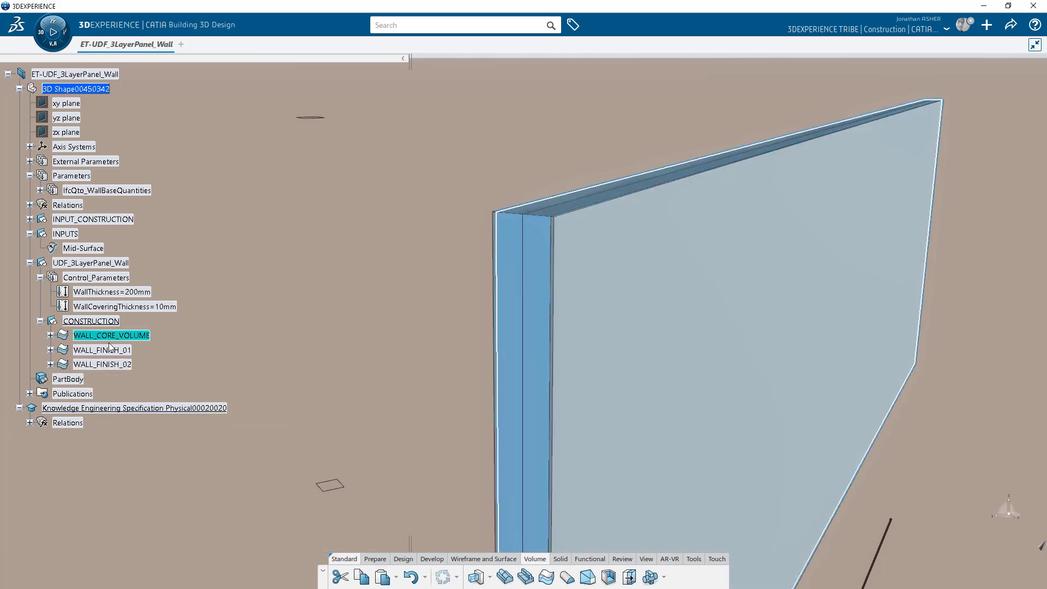
Hide the INPUT_CONSTRUCTION sketches and orient the view onto the wall's end face.
click(111, 367)
click(419, 315)
middle_drag(419, 316, 396, 351)
click(89, 224)
right_click(87, 222)
click(107, 255)
middle_drag(369, 319, 423, 313)
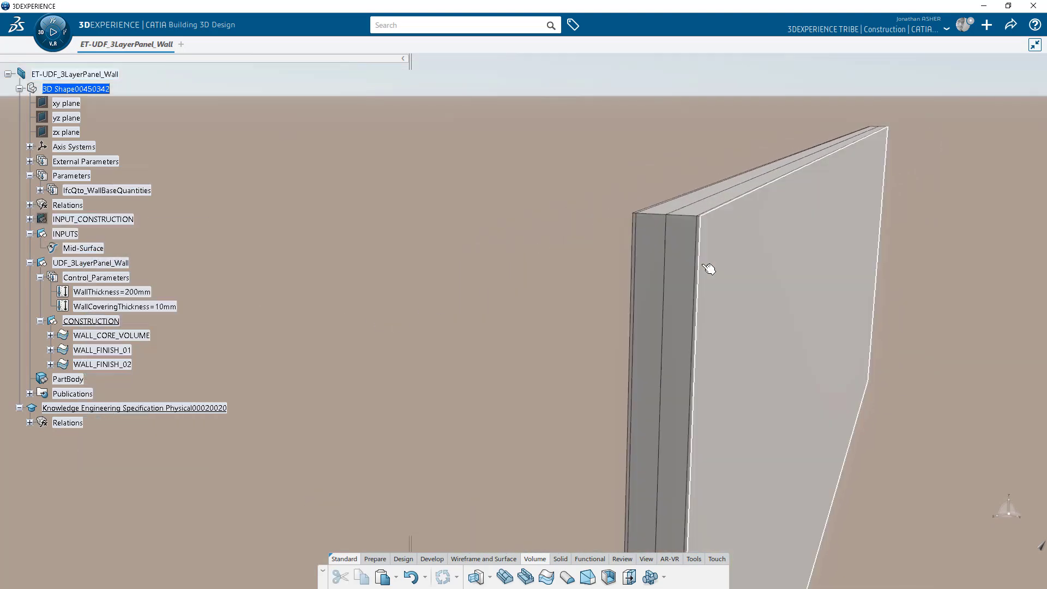
middle_click(709, 267)
click(693, 273)
middle_drag(513, 350, 379, 283)
click(260, 326)
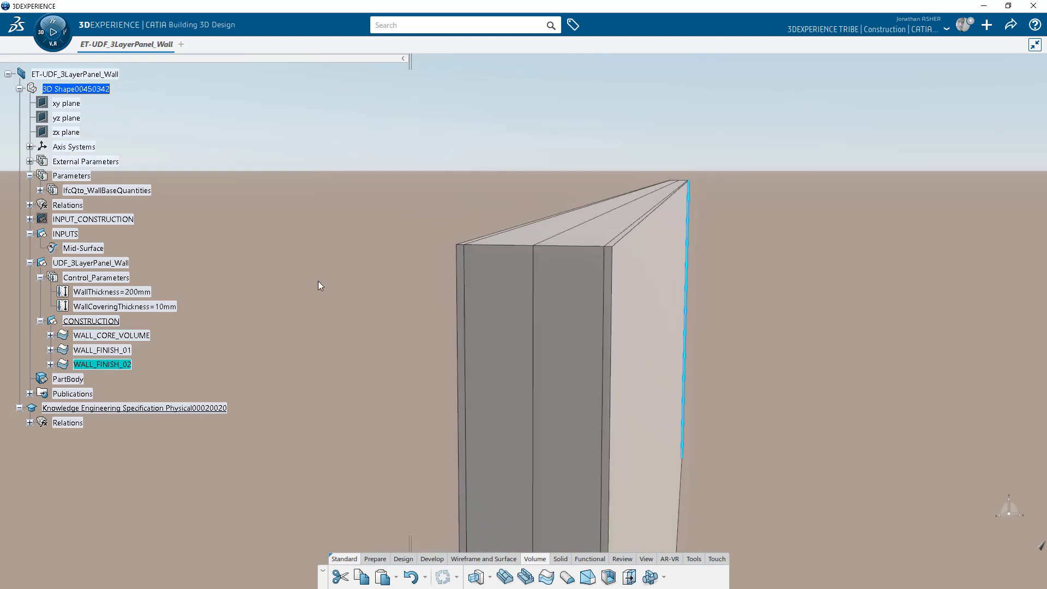
Measure the current WALL_FINISH_02 edge thickness.
click(691, 558)
click(679, 577)
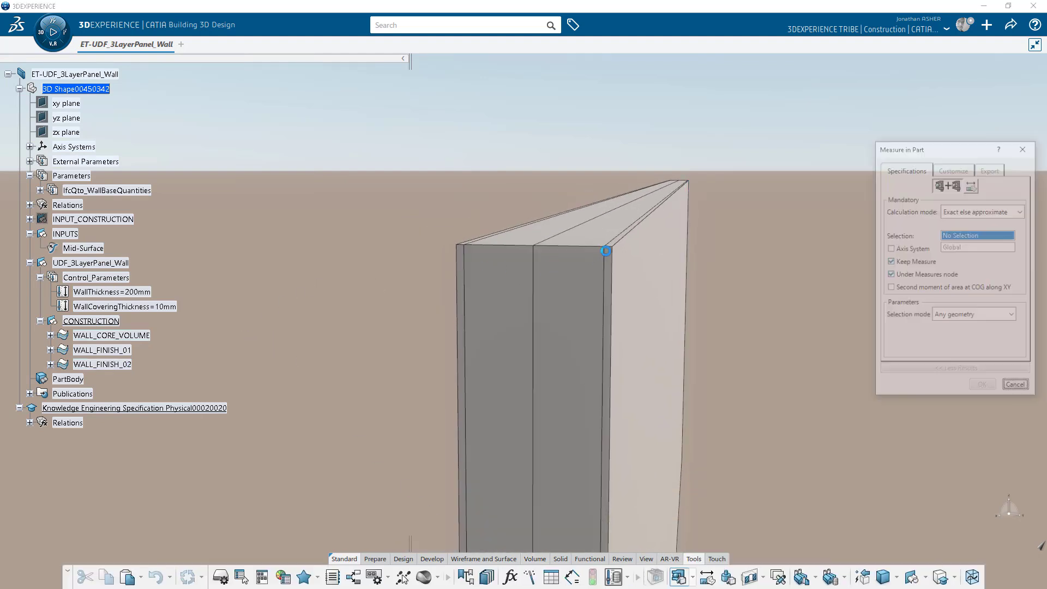
click(610, 246)
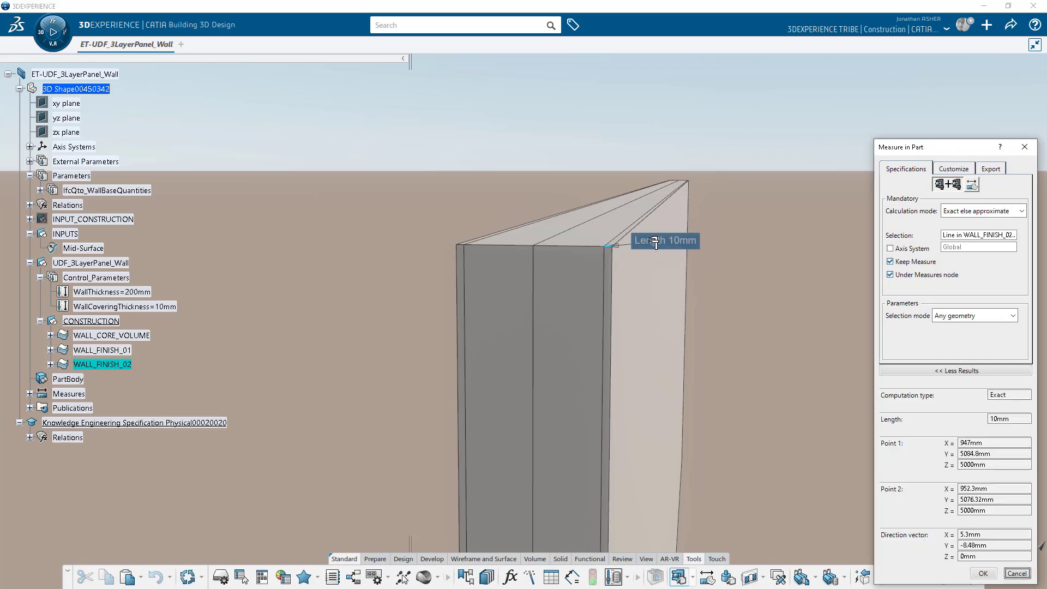
key(Escape)
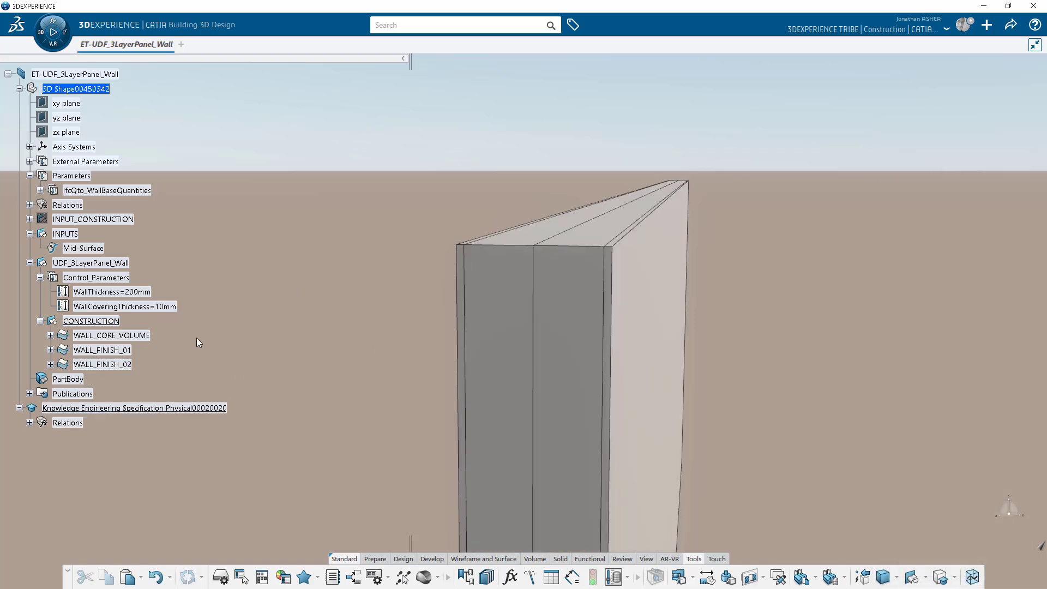
Set WallCoveringThickness to 20mm and re-measure the finish and core edges.
double_click(172, 308)
text(20mm)
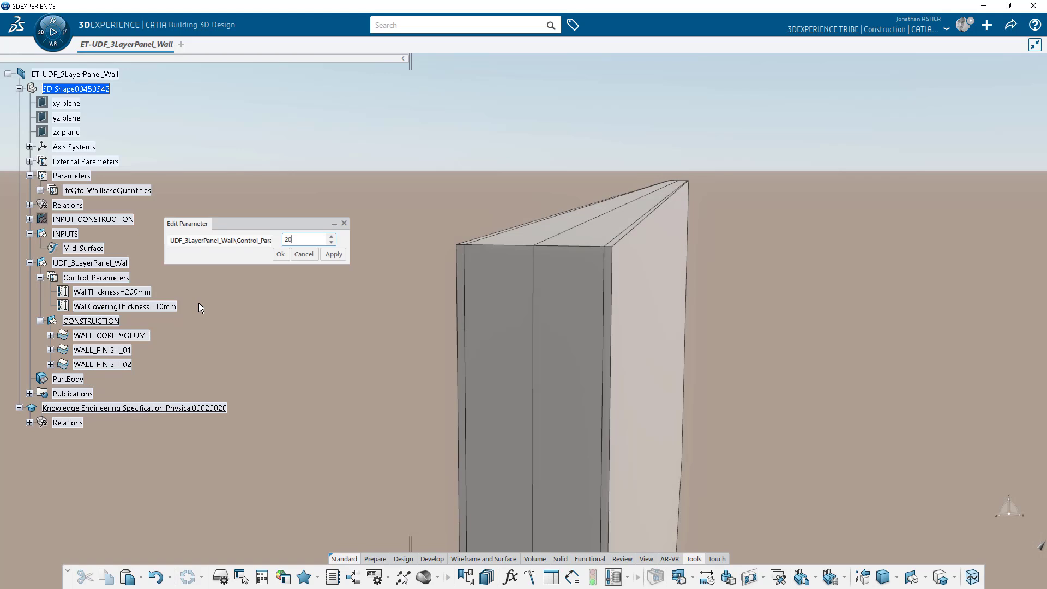
key(Return)
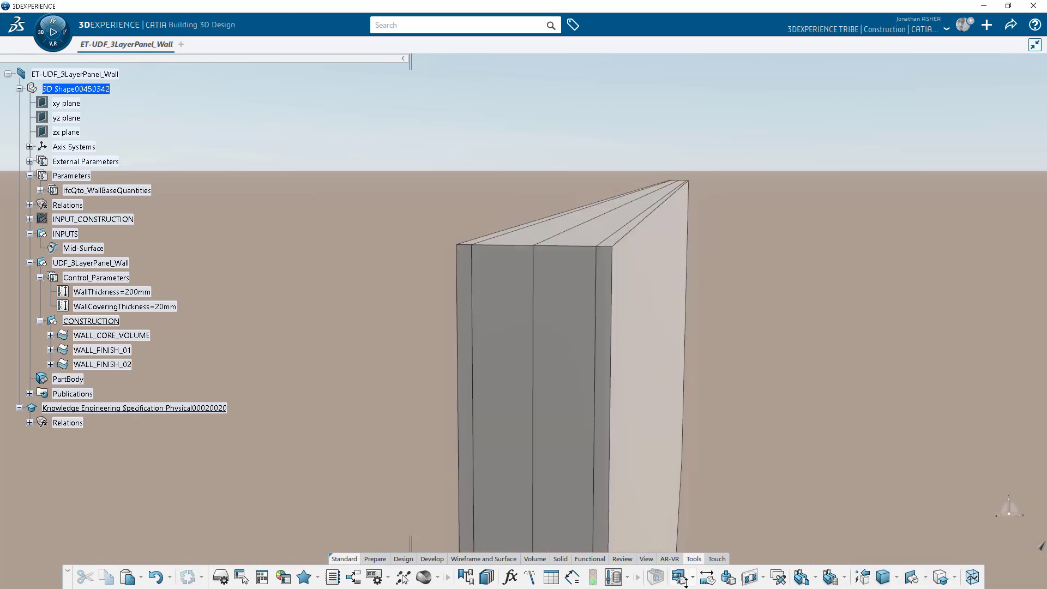
click(605, 247)
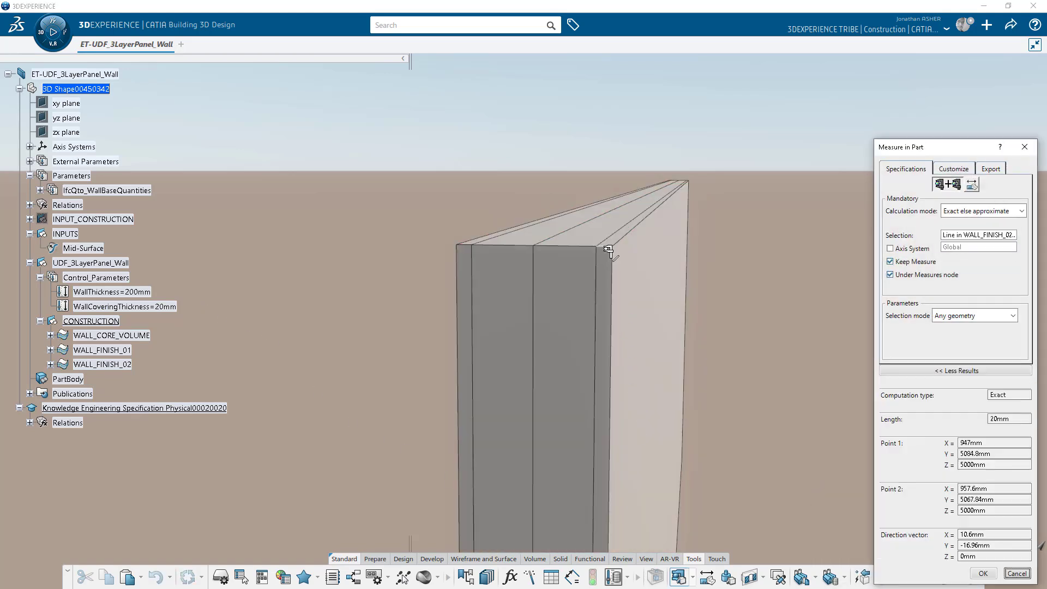
key(Escape)
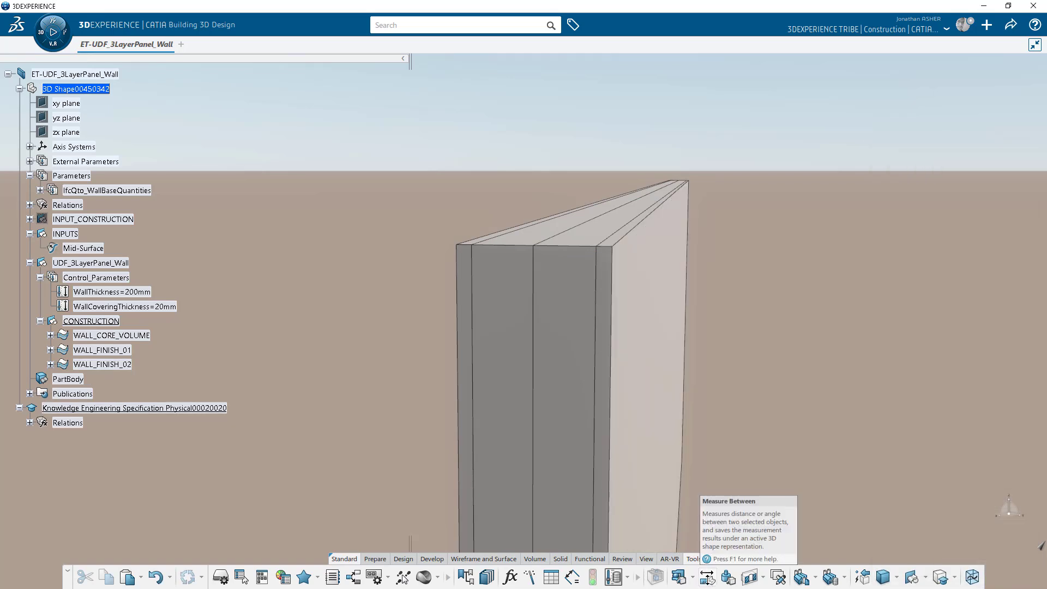
click(567, 247)
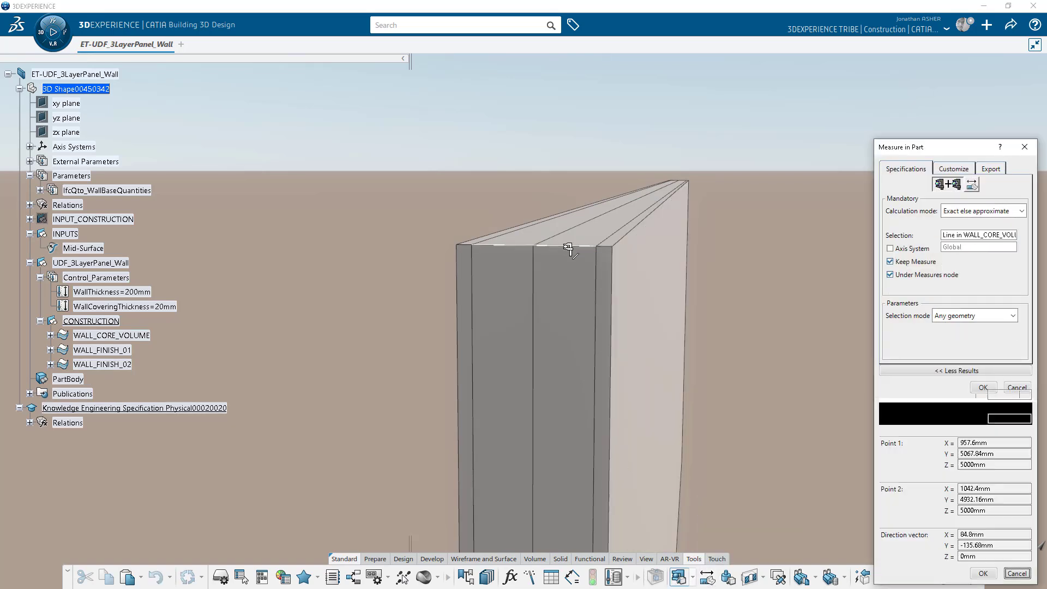
key(Escape)
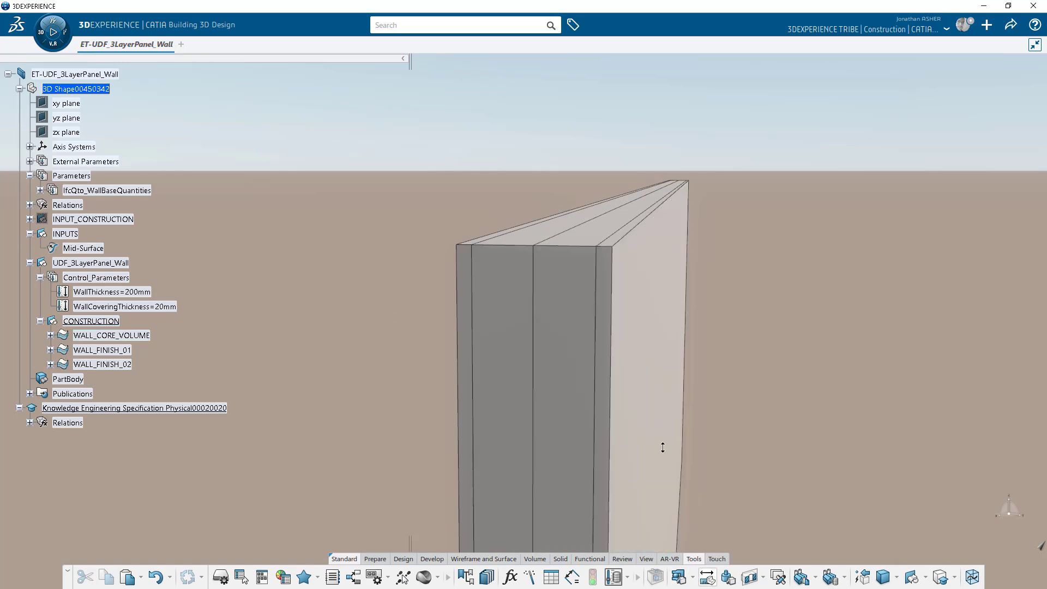
Measure the distance across the wall from the outer face to the opposite edge.
click(628, 267)
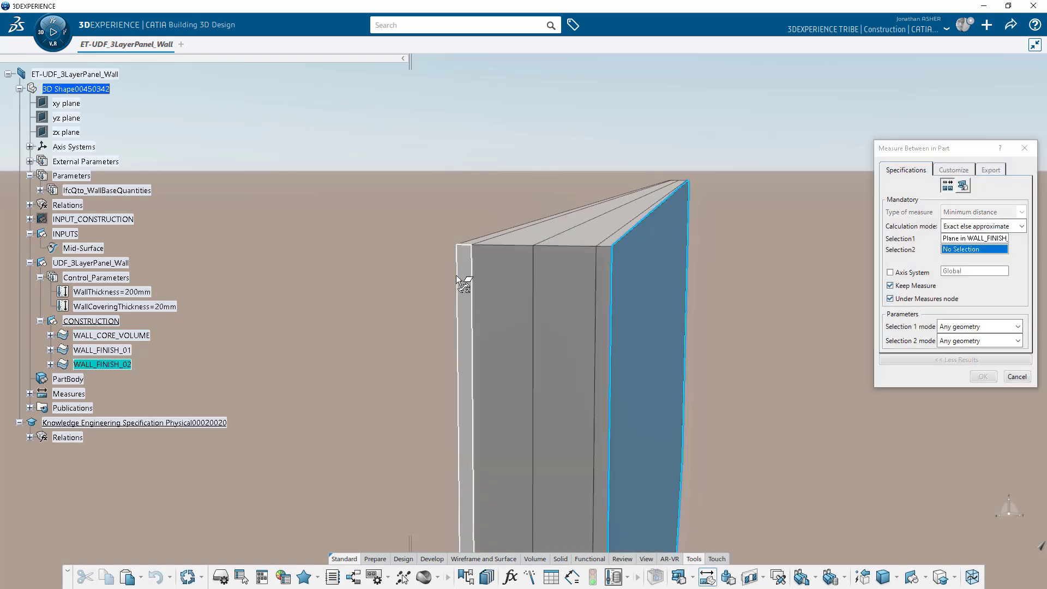
click(458, 287)
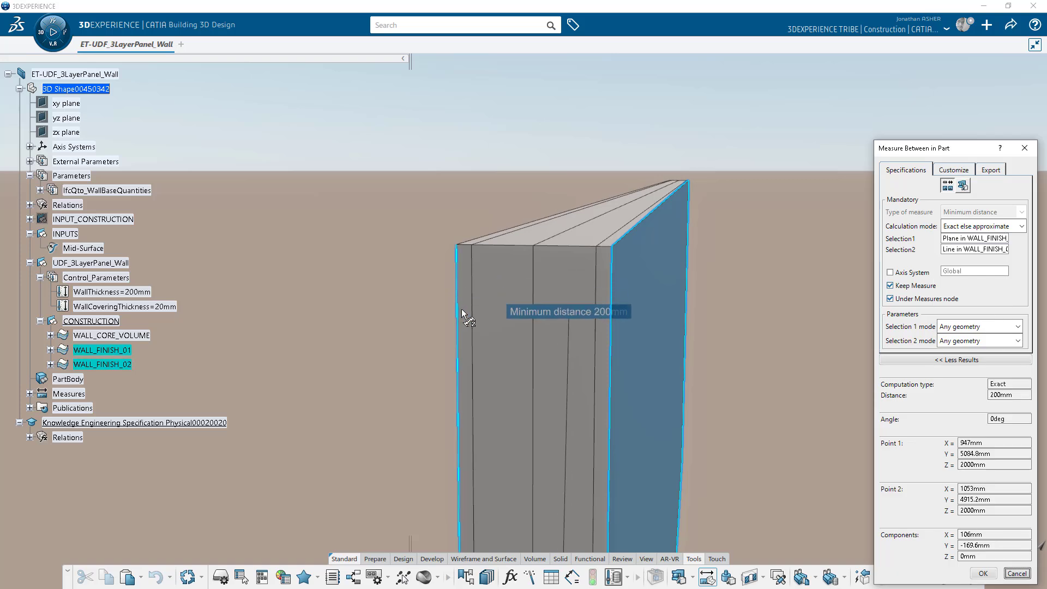
key(Escape)
Test the panel with WallCoveringThickness 40mm and WallThickness 400mm.
double_click(124, 306)
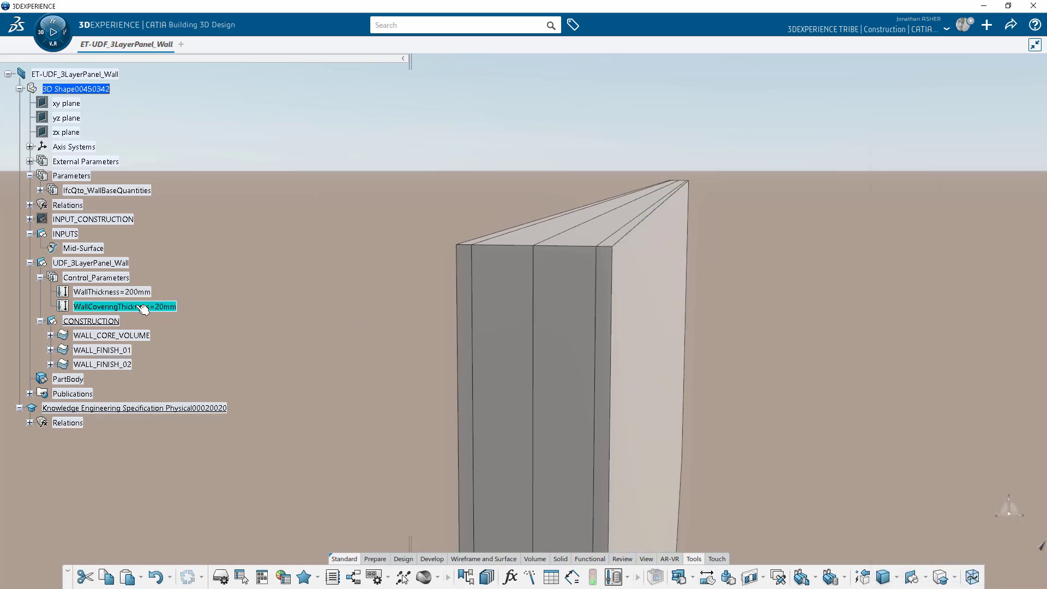
text(40mm)
key(Return)
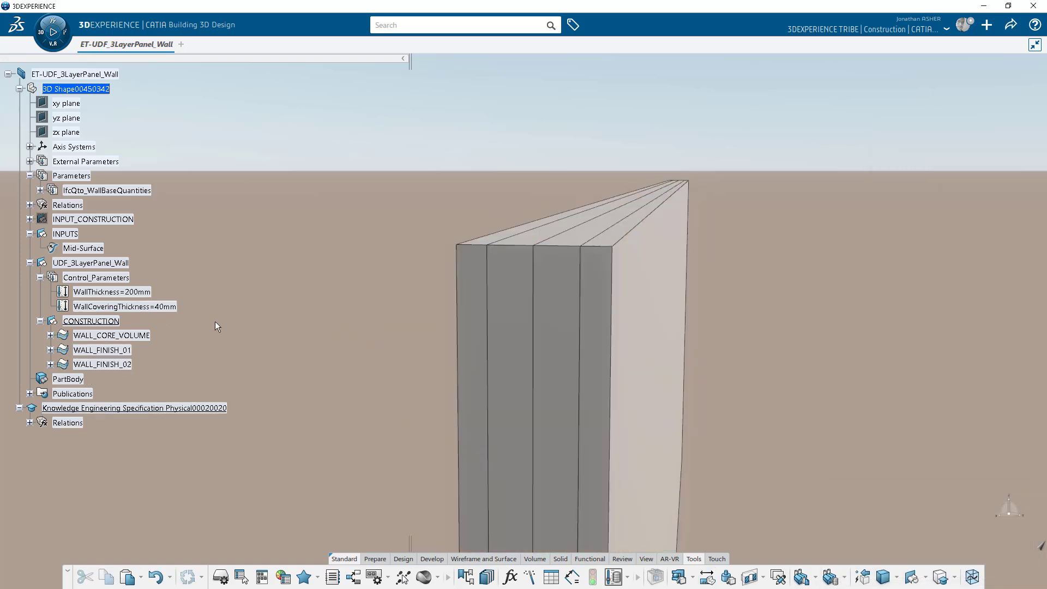
double_click(140, 293)
text(400)
key(Return)
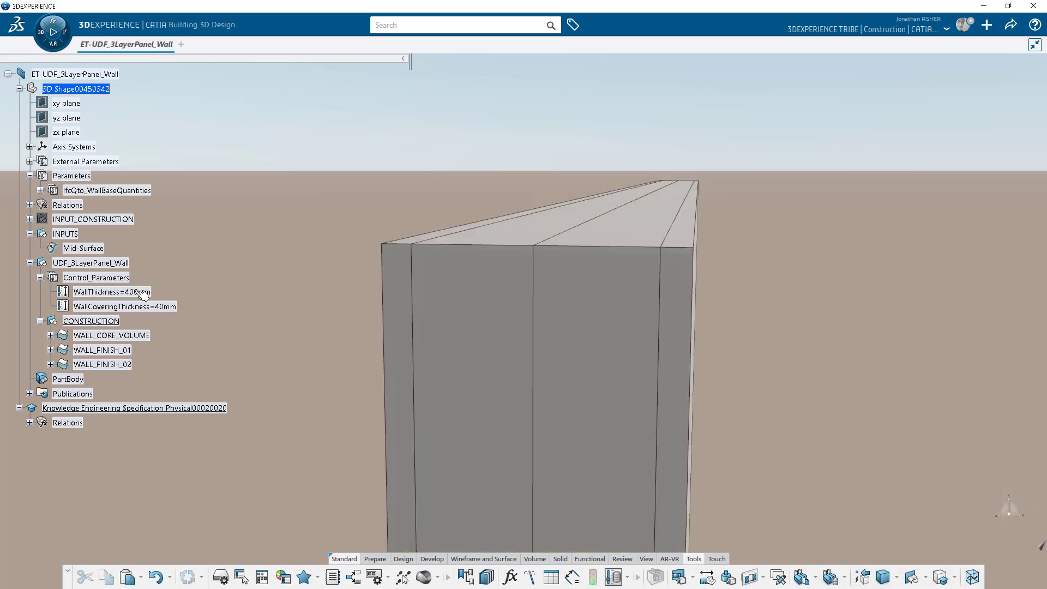
Return WallThickness to 200mm and set WallCoveringThickness to 15mm.
double_click(131, 293)
text(200)
key(Return)
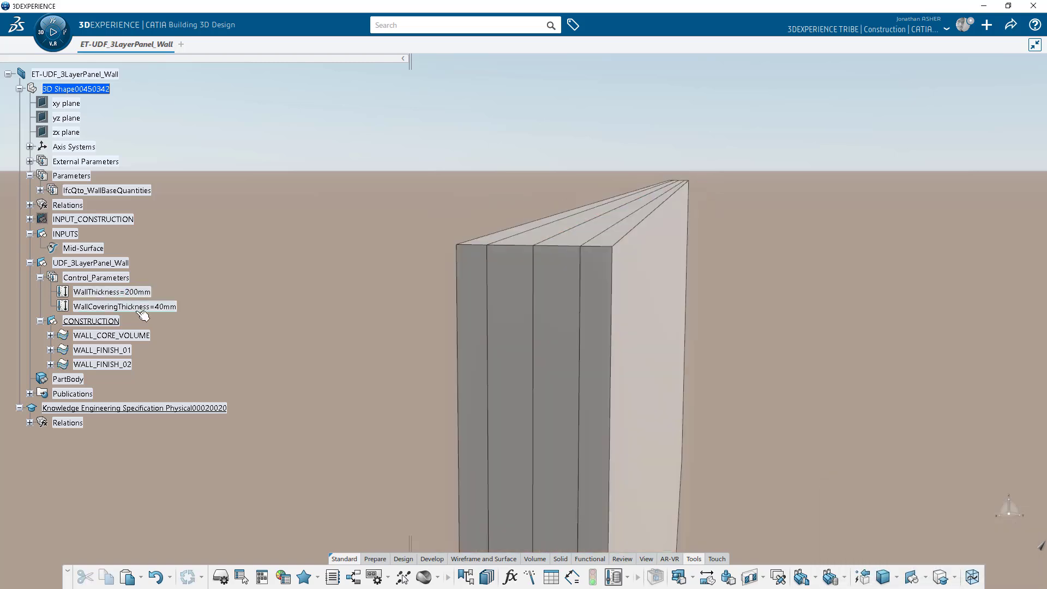
double_click(131, 307)
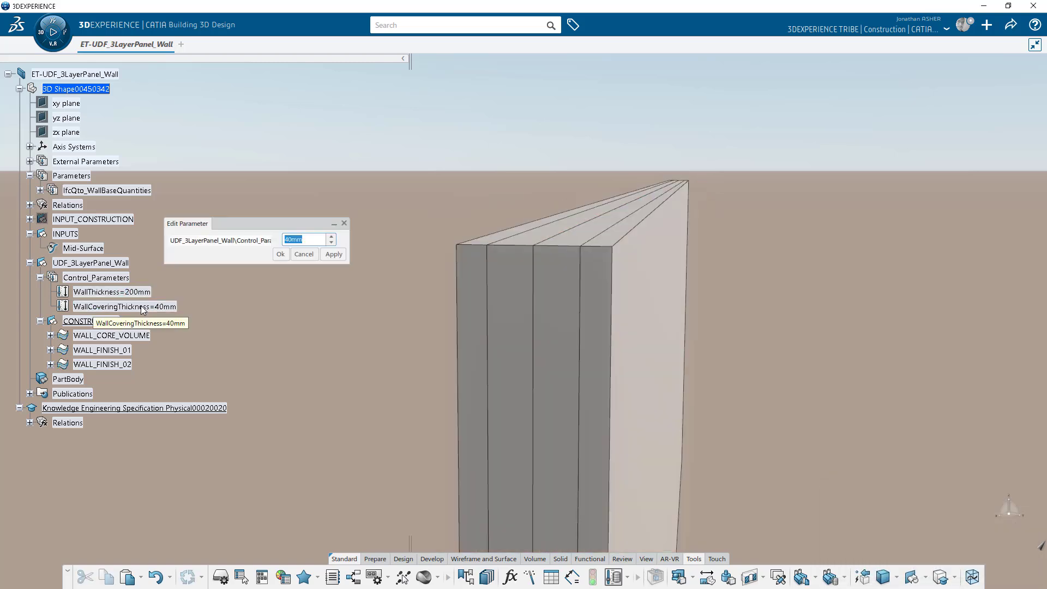
text(15)
key(Return)
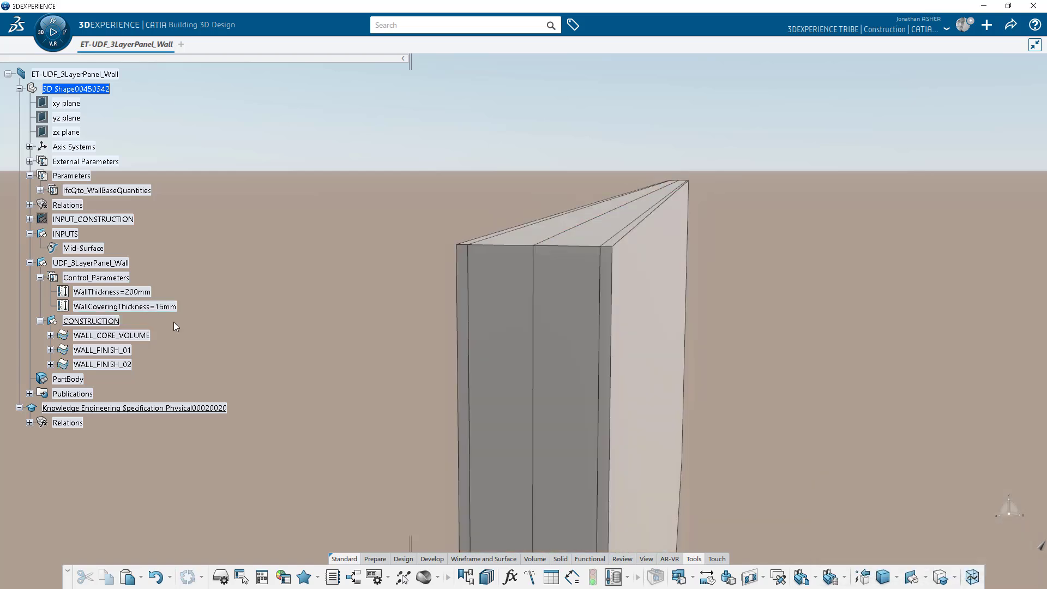
Give WALL_CORE_VOLUME a tan fill colour.
click(113, 335)
right_click(113, 334)
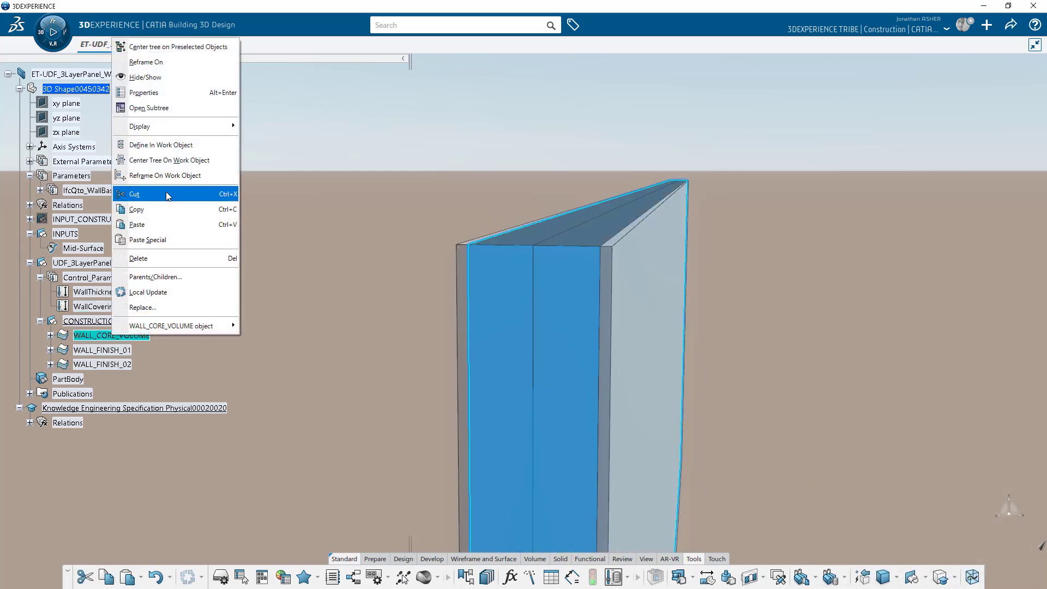
click(164, 96)
click(304, 213)
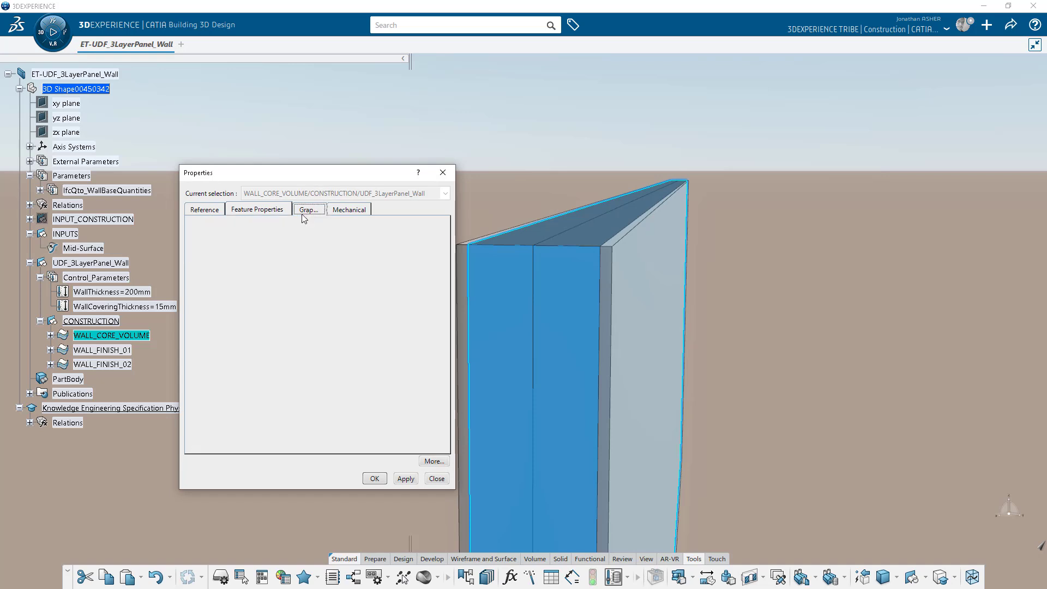
click(257, 251)
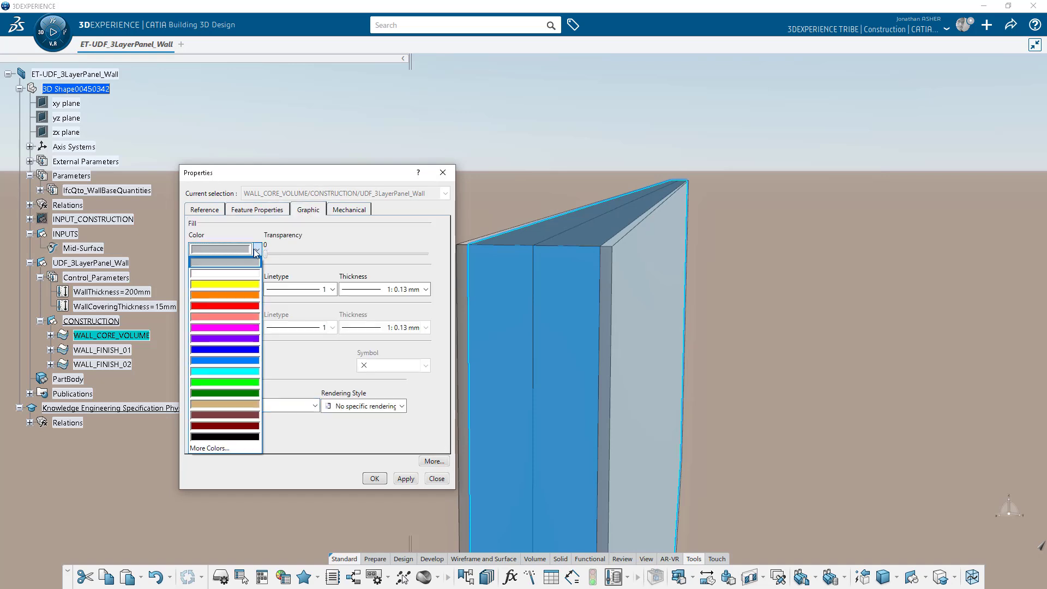
click(238, 412)
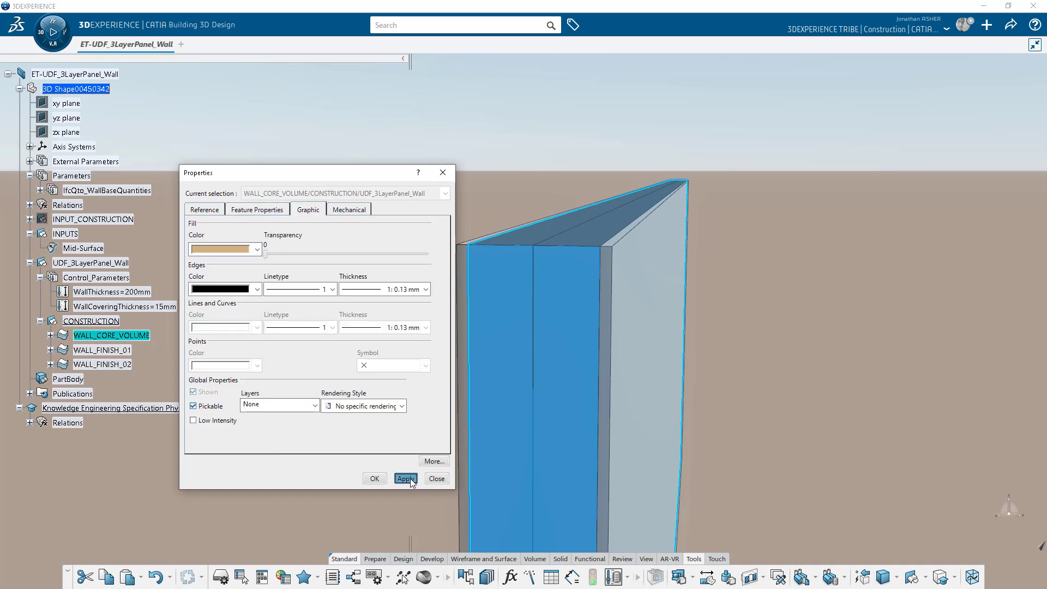
click(375, 478)
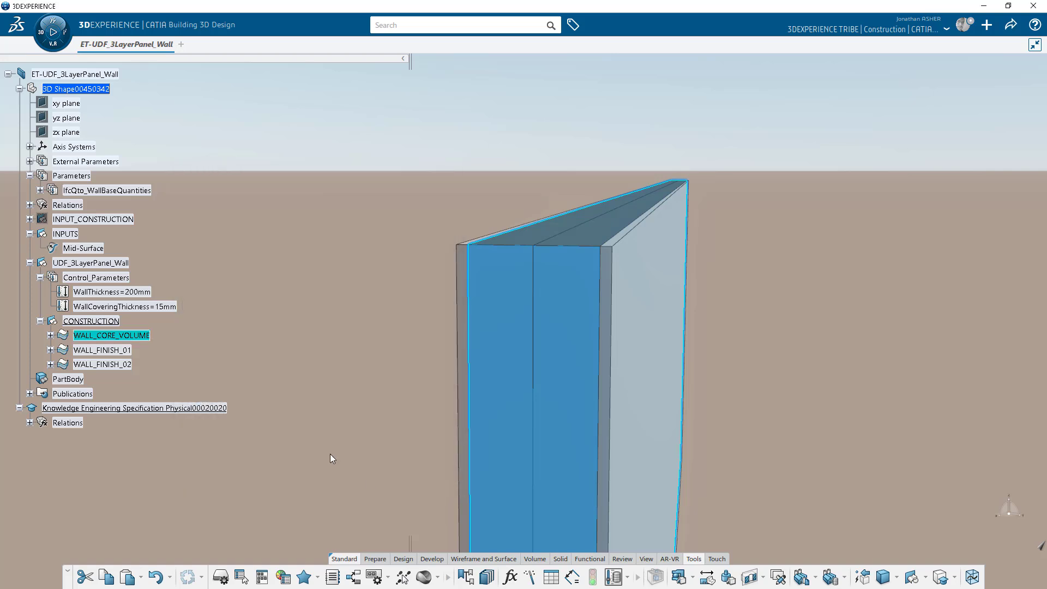
Give WALL_FINISH_01 and WALL_FINISH_02 a white fill and expand Relations to show its formulas.
click(103, 350)
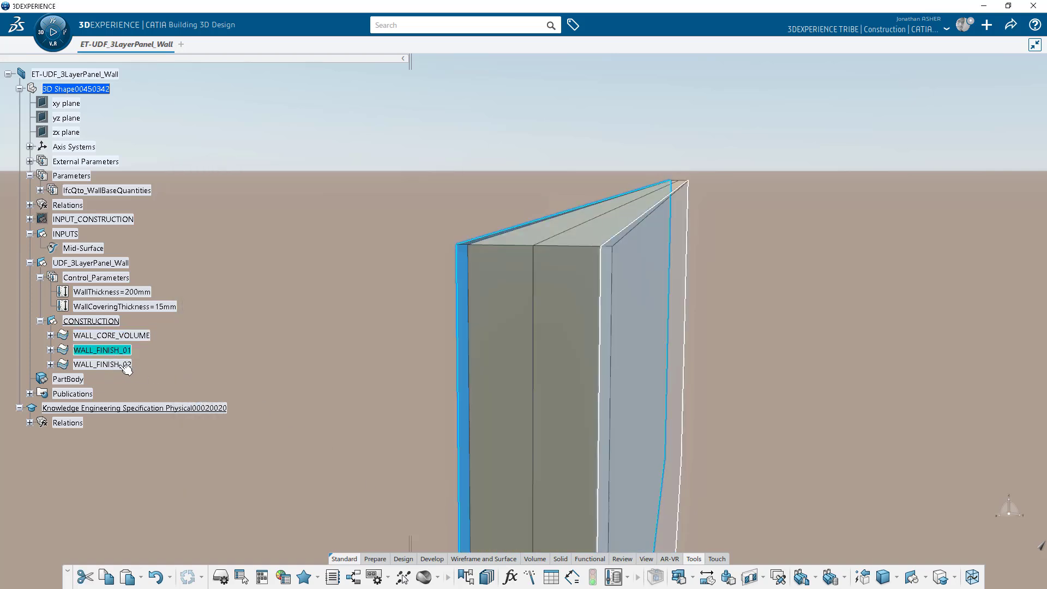
ctrl+click(125, 365)
right_click(125, 365)
click(163, 120)
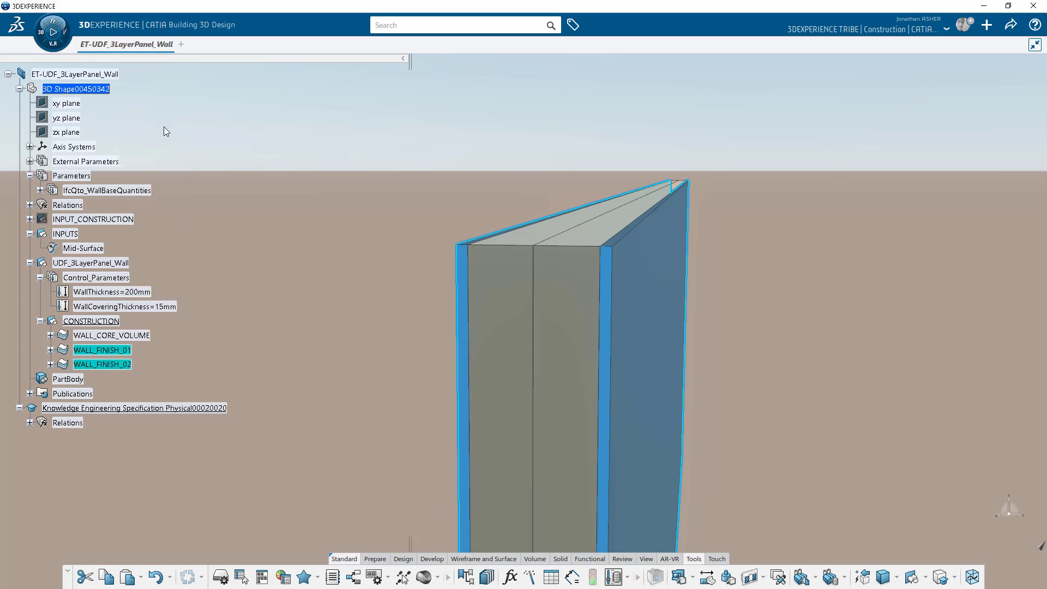
click(258, 249)
click(257, 292)
click(405, 478)
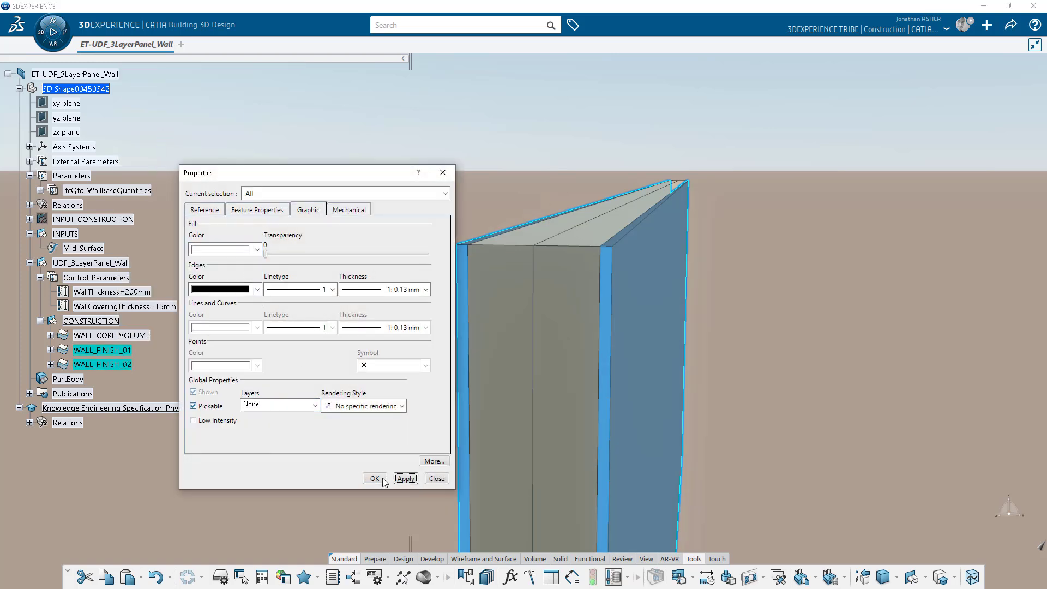
click(374, 478)
click(324, 451)
click(30, 205)
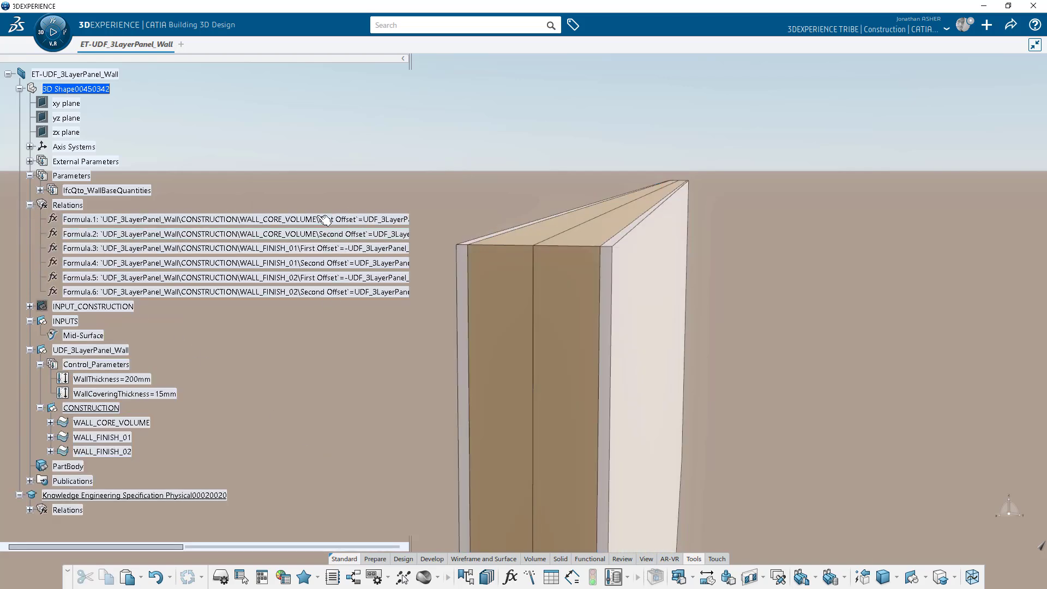
Copy the Relations set and paste it into UDF_3LayerPanel_Wall as Relations.2.
click(69, 205)
right_click(68, 203)
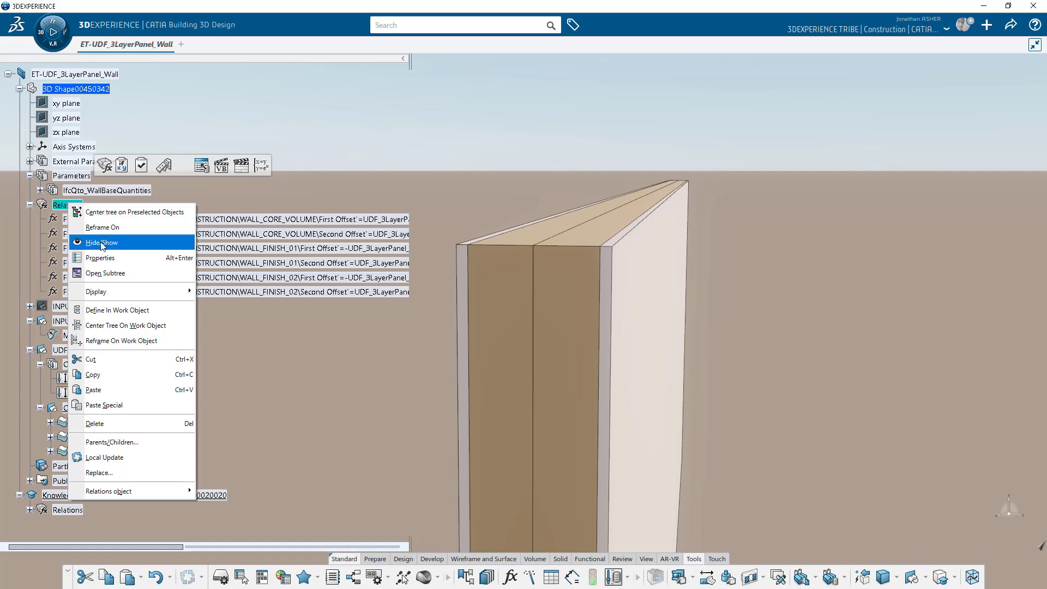
key(Escape)
right_click(103, 349)
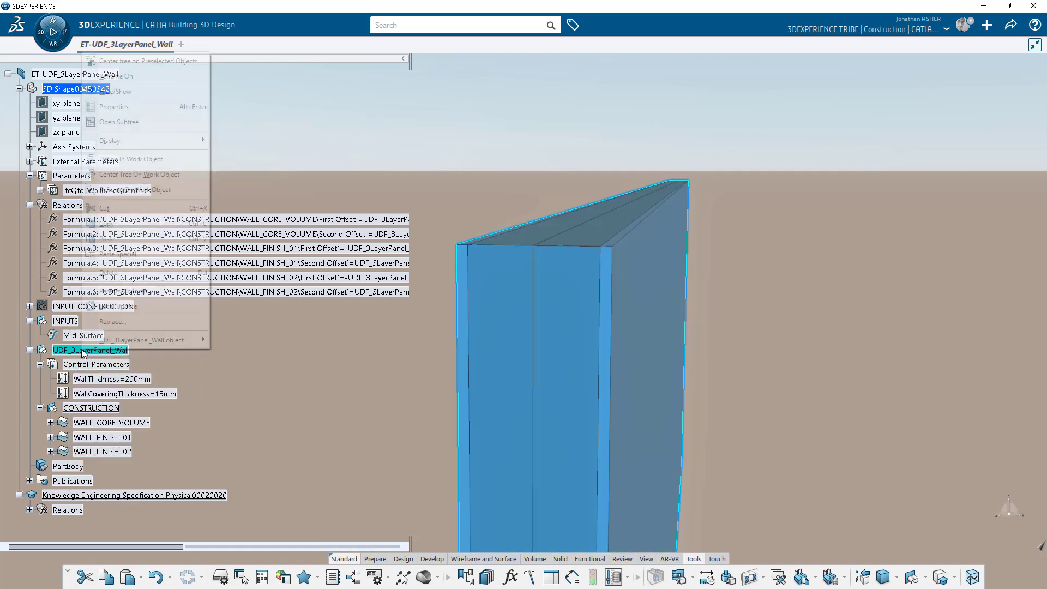
click(107, 238)
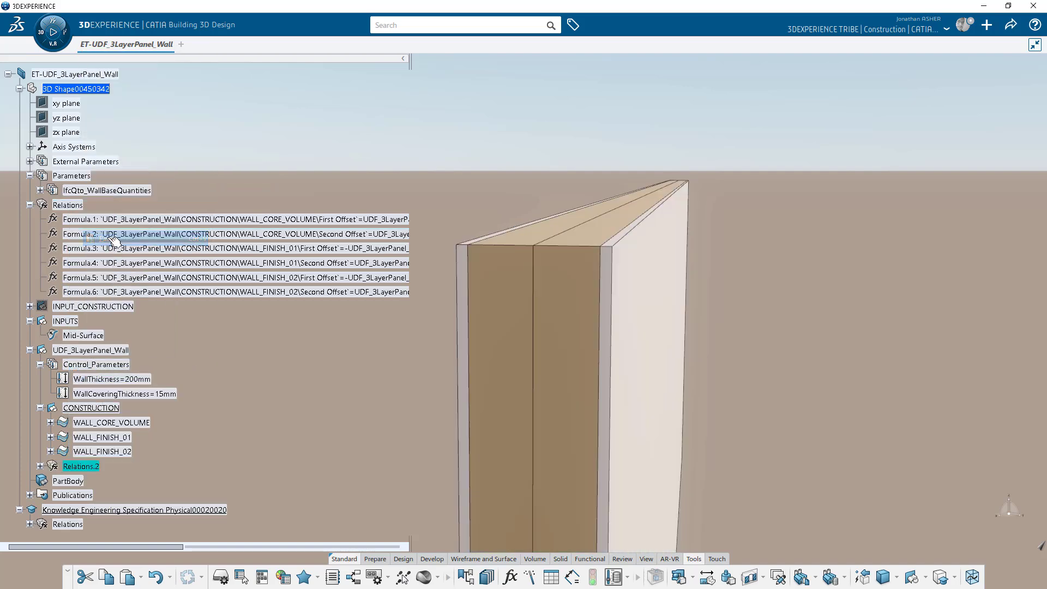
scroll(63, 342, down, 3)
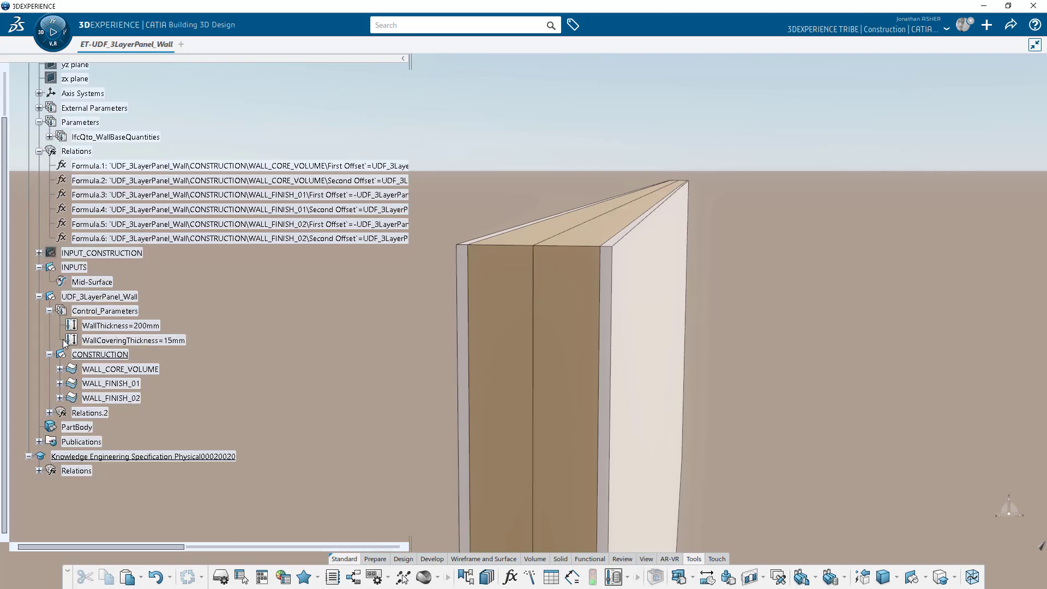
click(49, 412)
Delete the original Formula.1–6.
click(143, 239)
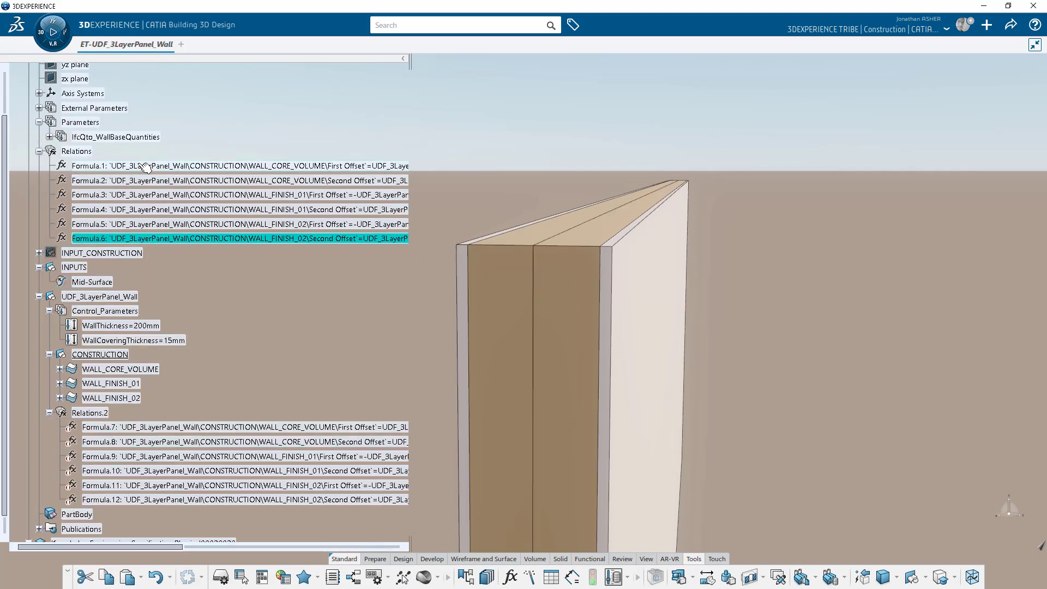
shift+click(143, 166)
right_click(140, 165)
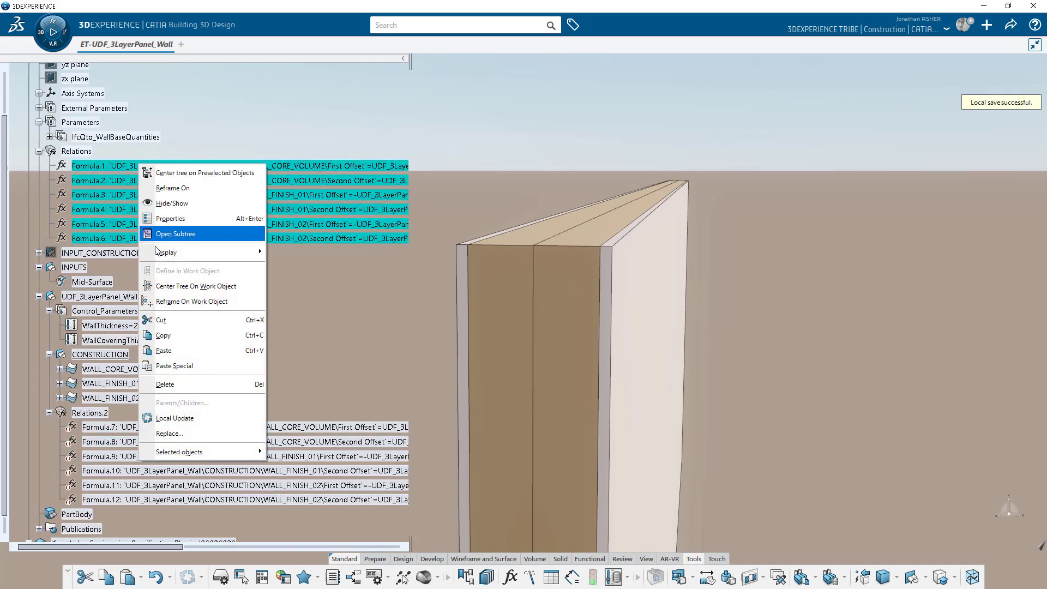
click(170, 384)
Activate the copied Formula.7–12.
click(174, 343)
shift+click(173, 413)
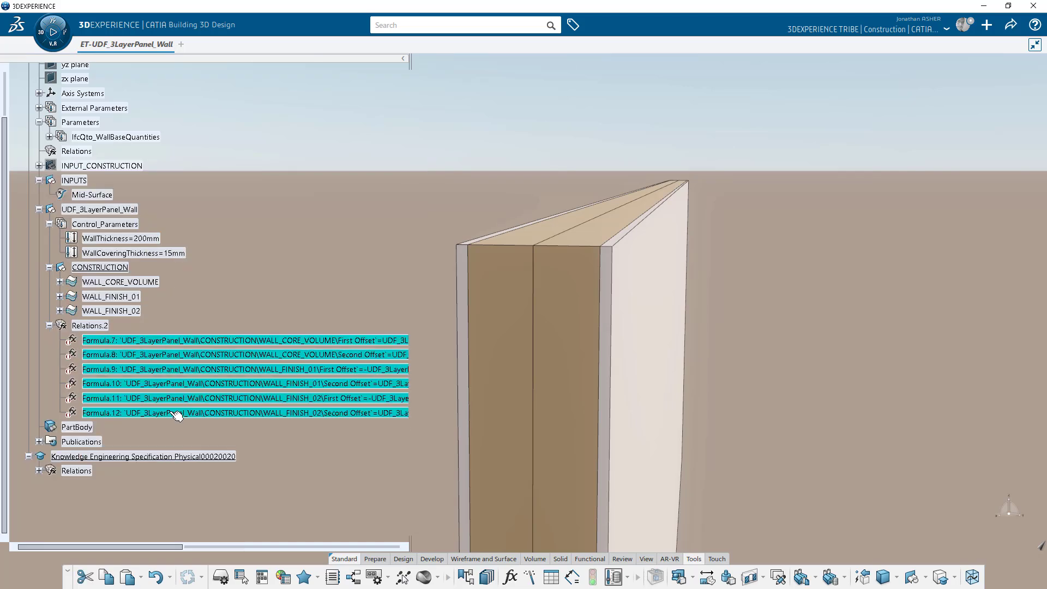
right_click(172, 413)
mouse_move(225, 404)
click(325, 417)
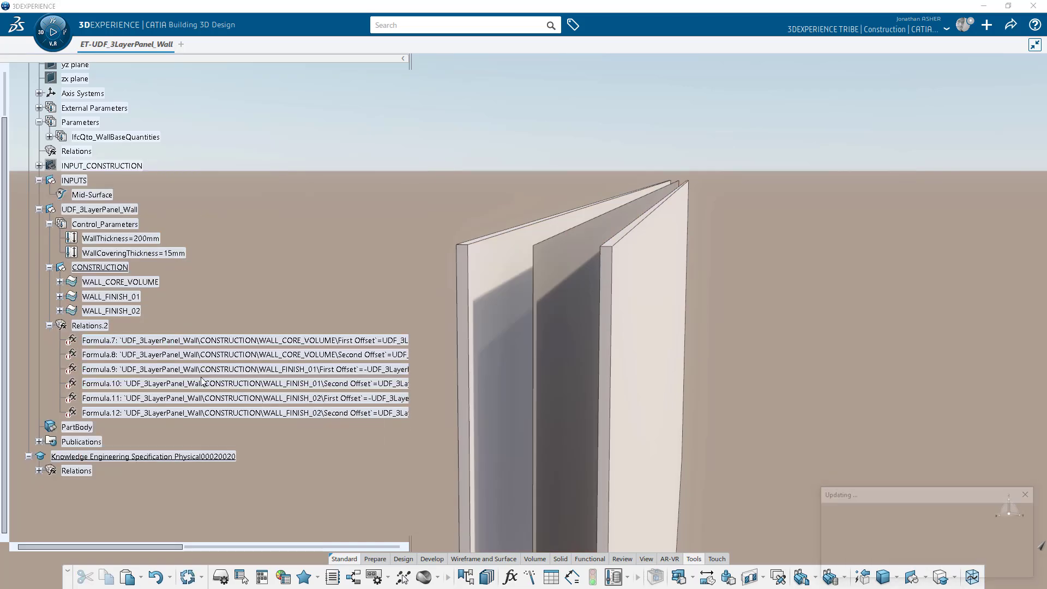
Rename Relations.2 to RELATIONS through its Properties.
right_click(98, 327)
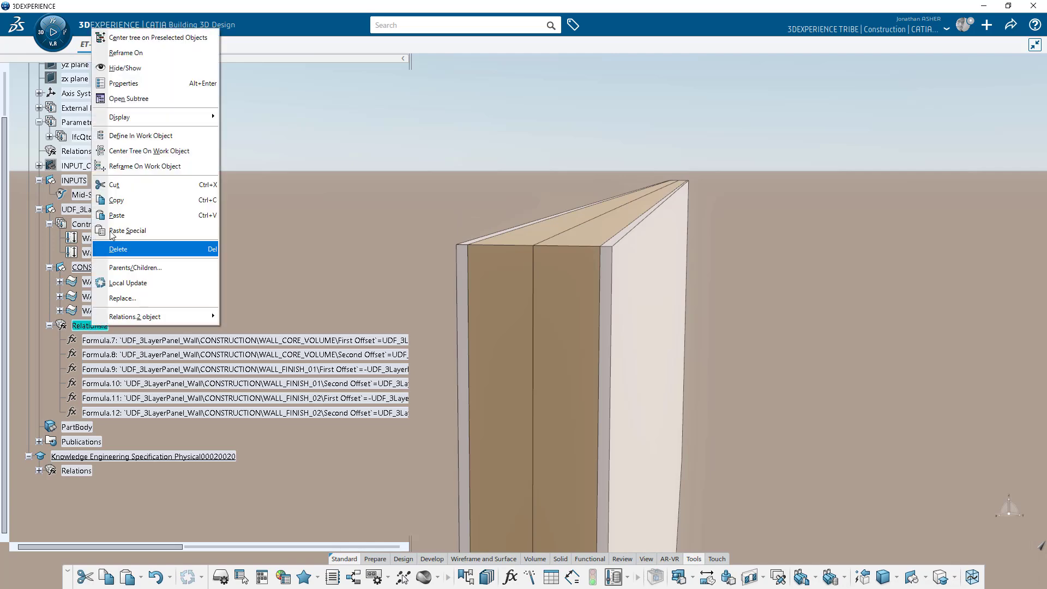
click(123, 86)
double_click(257, 224)
text(RELATIONS)
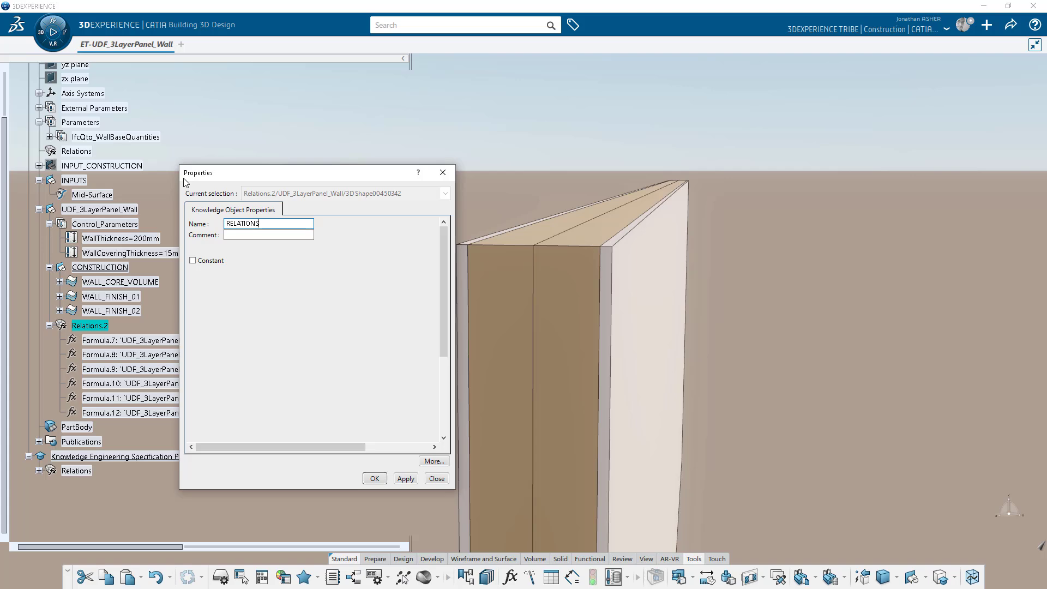
key(Return)
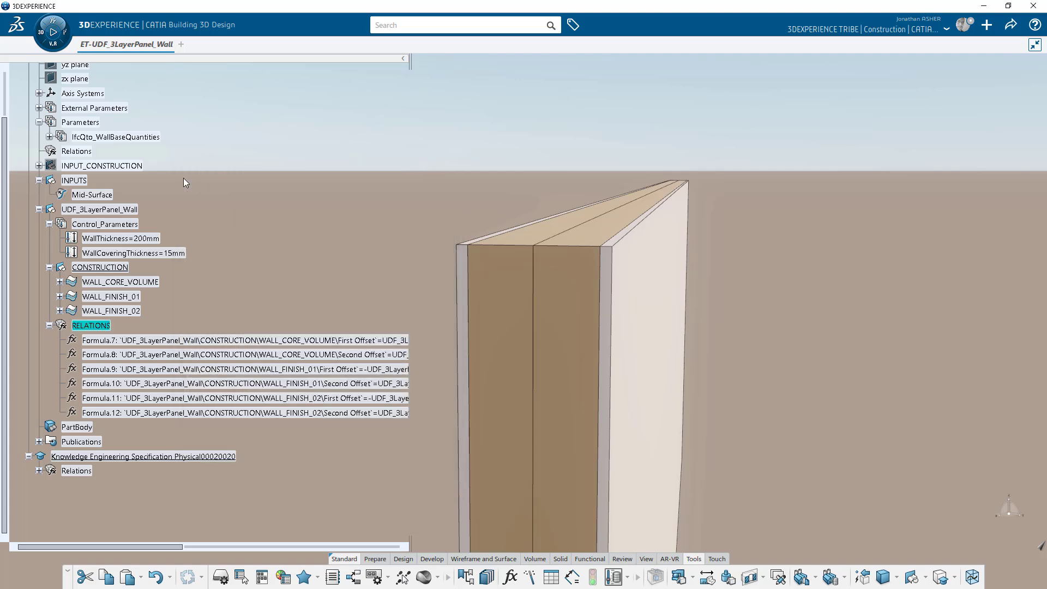
Reorder UDF_3LayerPanel_Wall's children so RELATIONS sits above CONSTRUCTION, then collapse the groups.
right_click(87, 211)
mouse_move(155, 500)
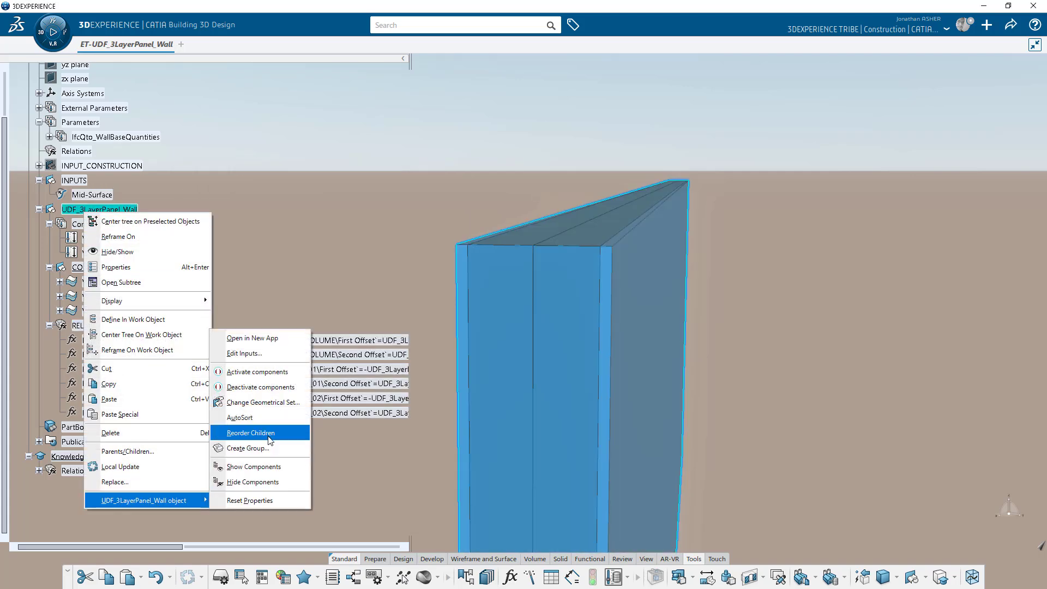
click(251, 433)
click(963, 524)
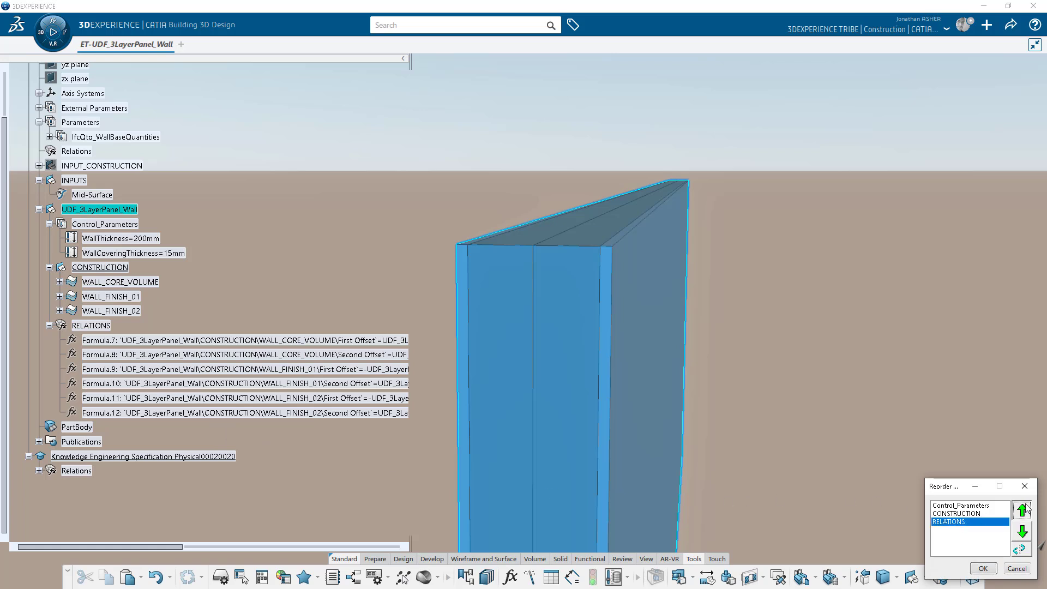
click(1022, 510)
click(983, 569)
click(49, 267)
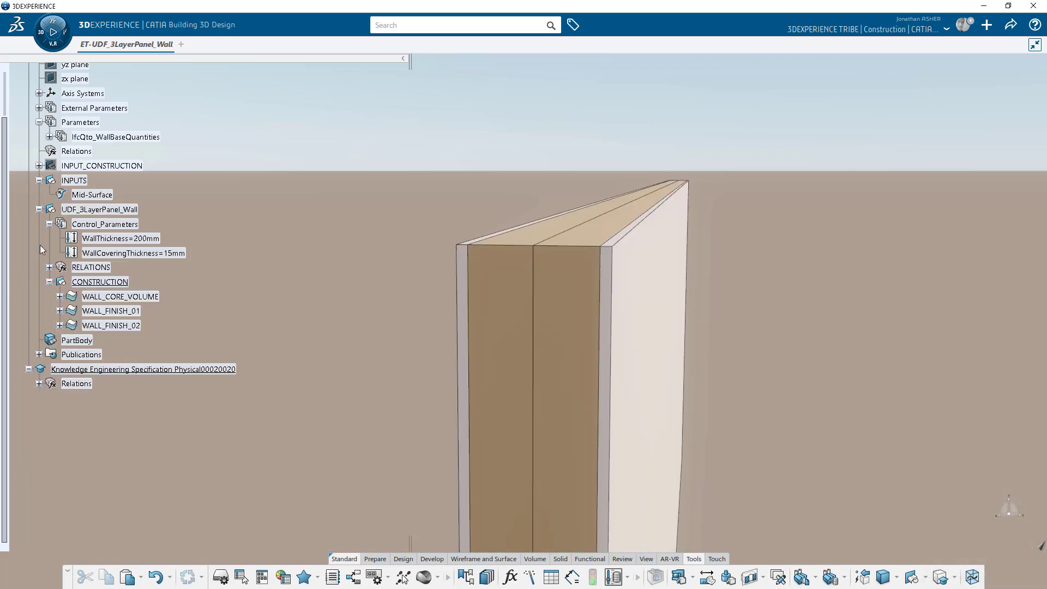
click(49, 224)
middle_drag(442, 305, 358, 311)
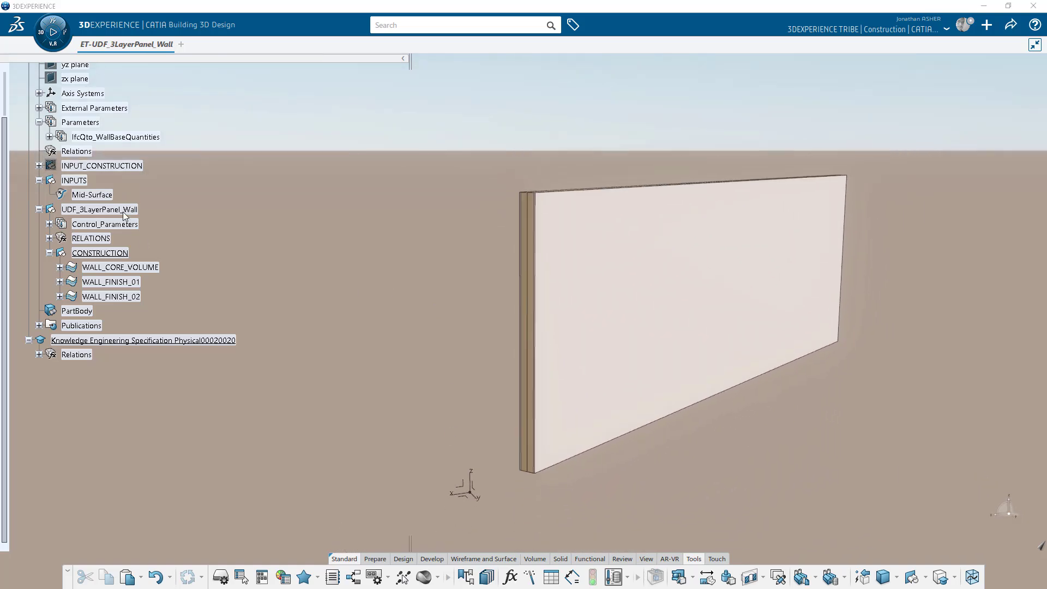
Show the INPUT_CONSTRUCTION curves alongside the wall and toggle Wall Set.1's visibility.
right_click(107, 167)
click(131, 204)
middle_drag(256, 243, 158, 239)
click(39, 166)
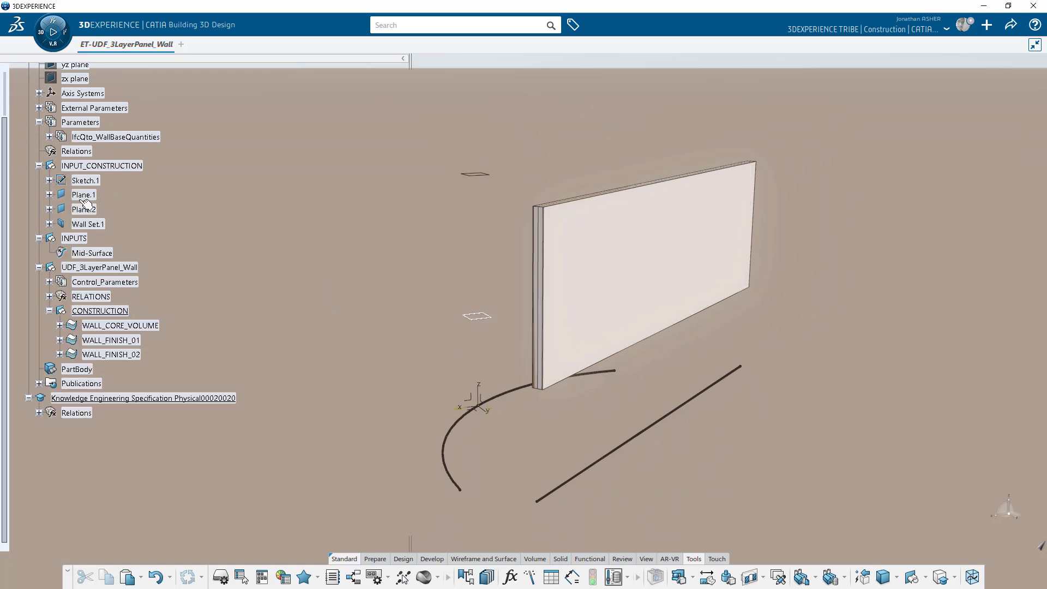
right_click(86, 224)
click(125, 262)
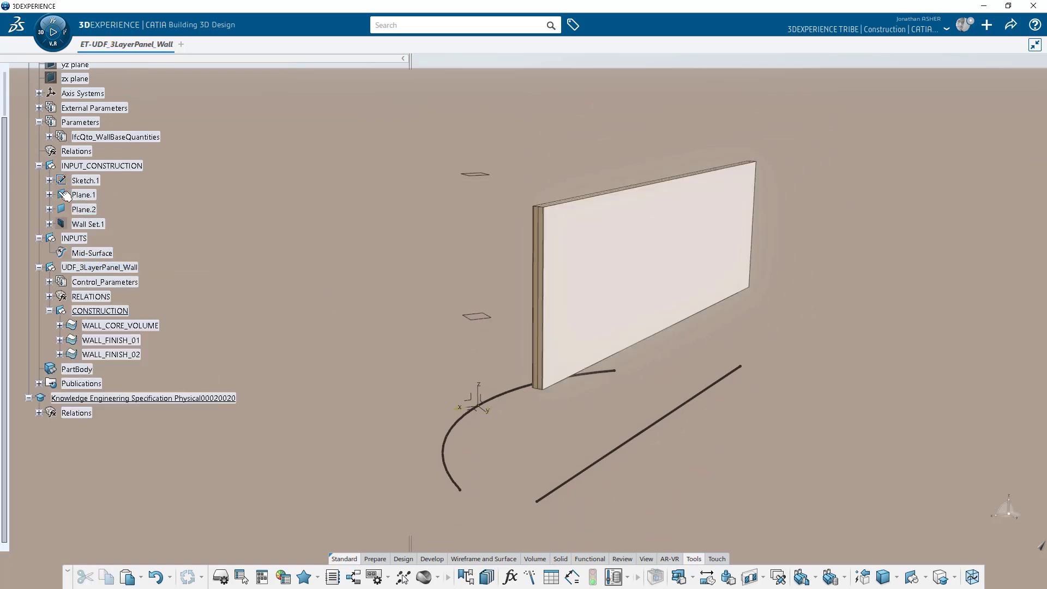
Replace Sketch.1's line output with the arc output so the wall follows the arc.
click(49, 181)
click(59, 238)
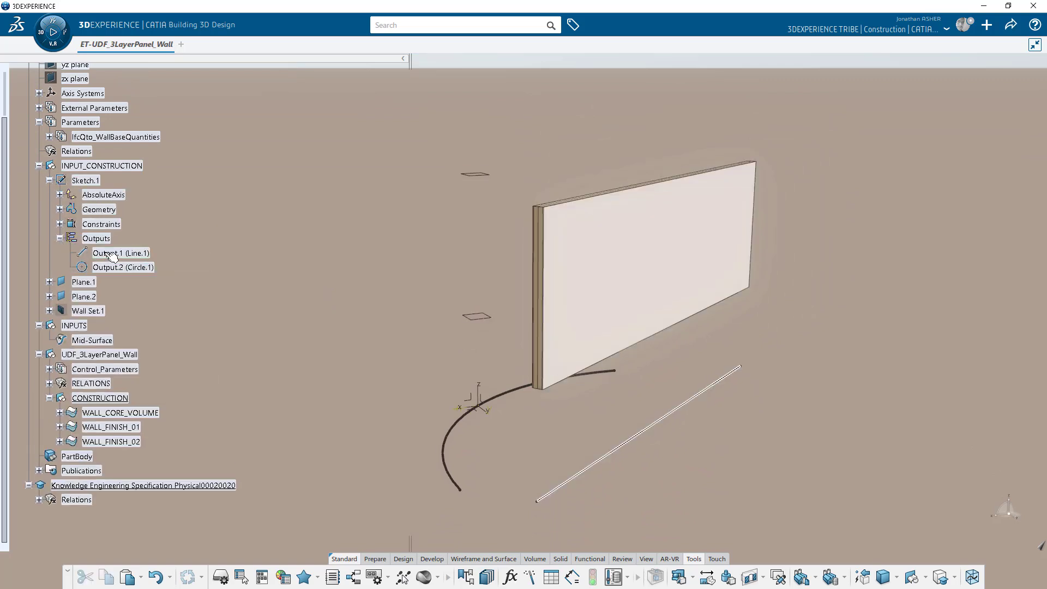
right_click(106, 253)
click(156, 519)
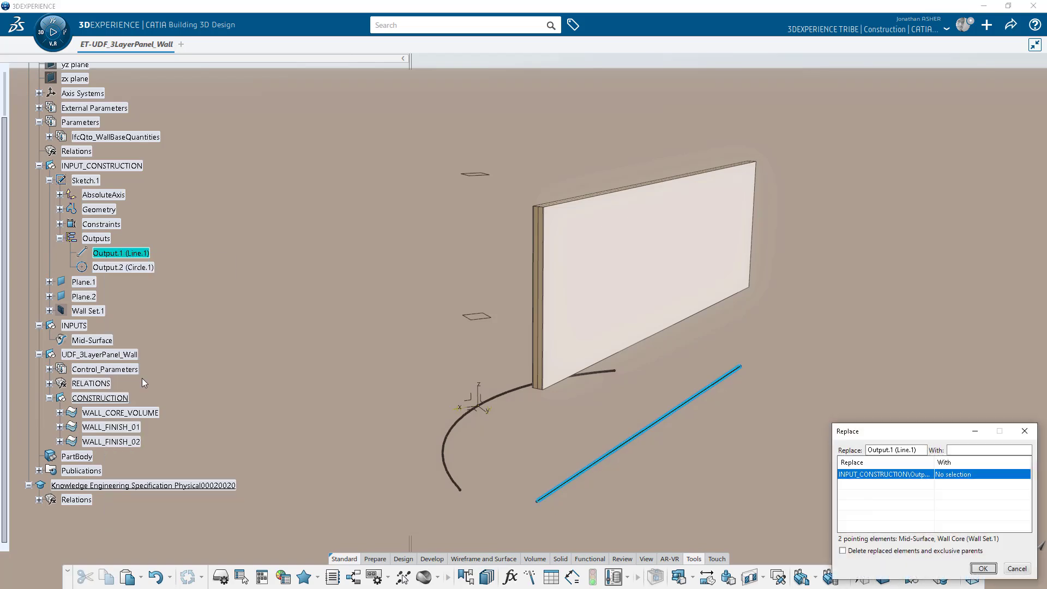
click(132, 269)
click(983, 569)
middle_drag(506, 305, 403, 392)
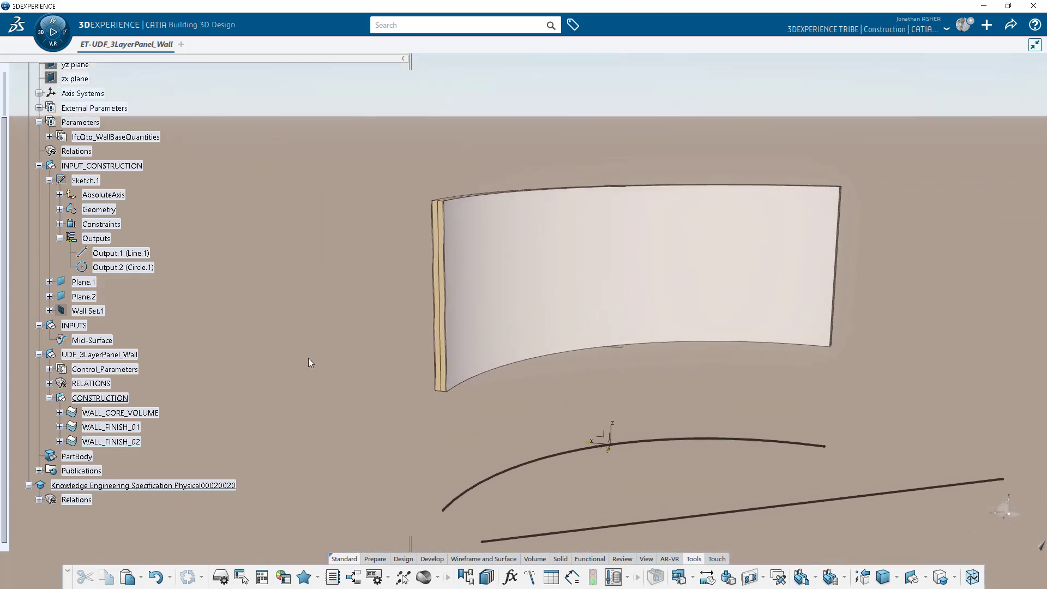
Replace the arc output with the line output again to restore the straight wall.
right_click(151, 272)
click(163, 522)
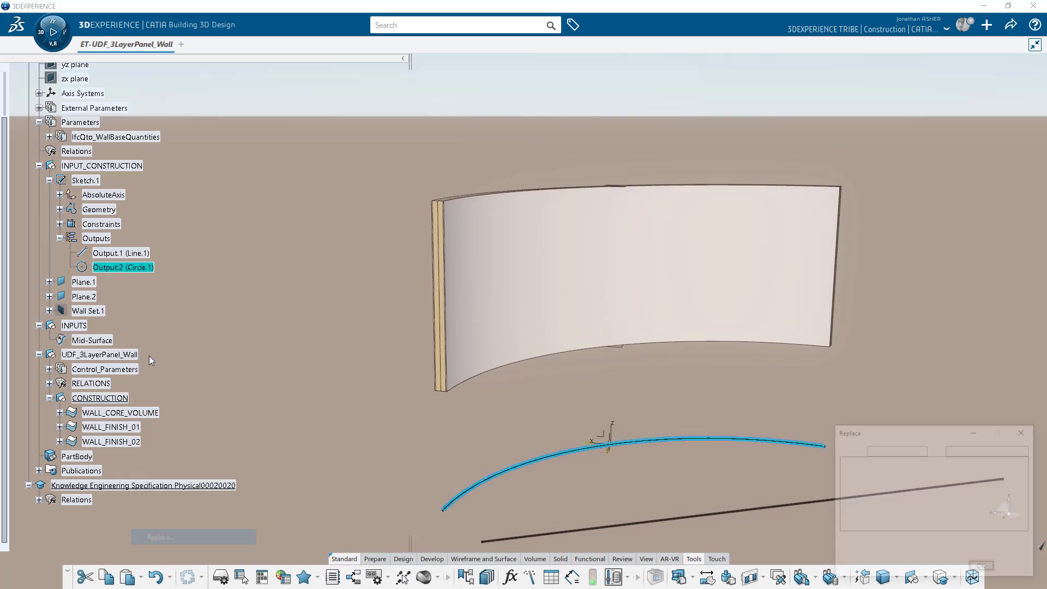
click(140, 255)
click(995, 570)
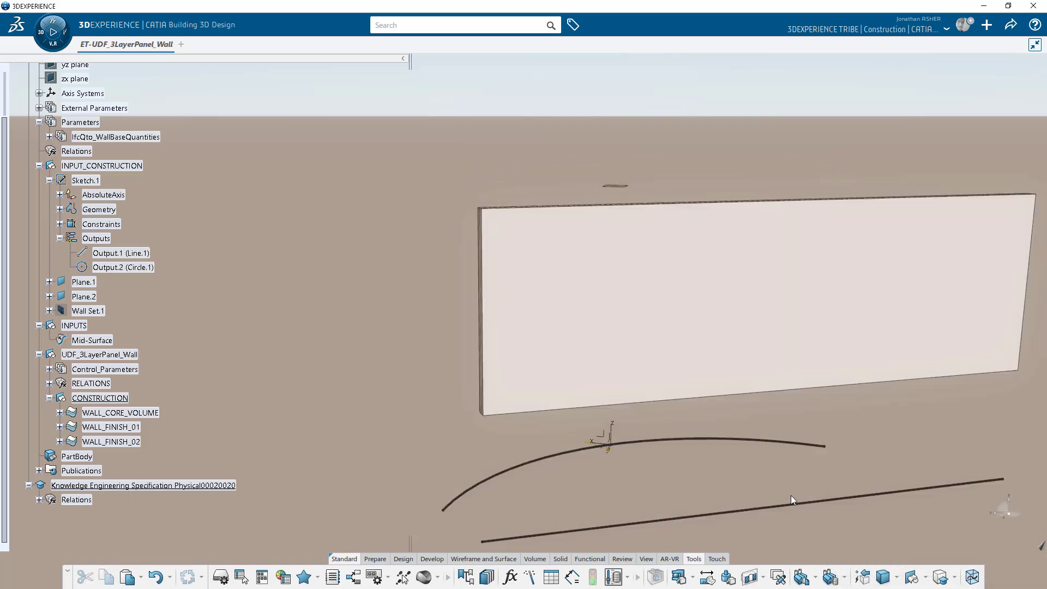
middle_drag(344, 381, 598, 351)
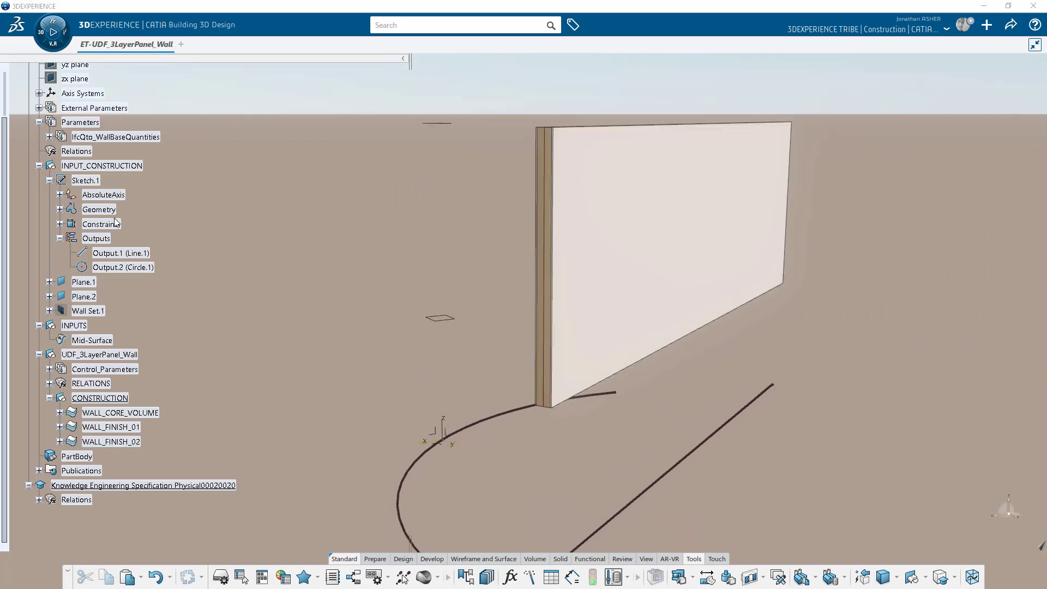
click(50, 181)
click(39, 166)
click(39, 180)
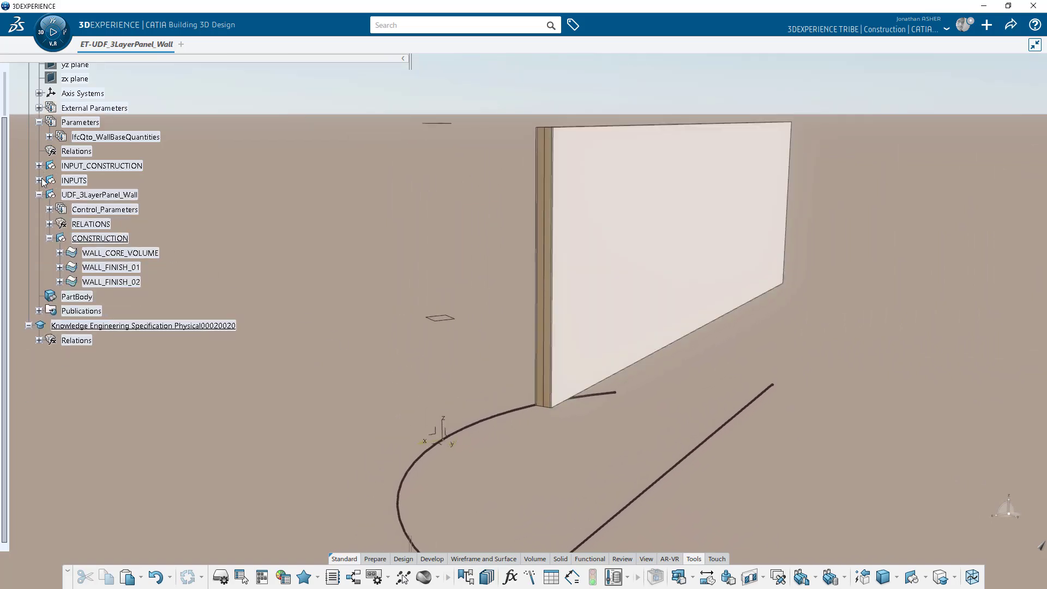
Define a new user feature from the UDF_3LayerPanel_Wall set, named UDF_3LayerPanel_Wall.
click(38, 195)
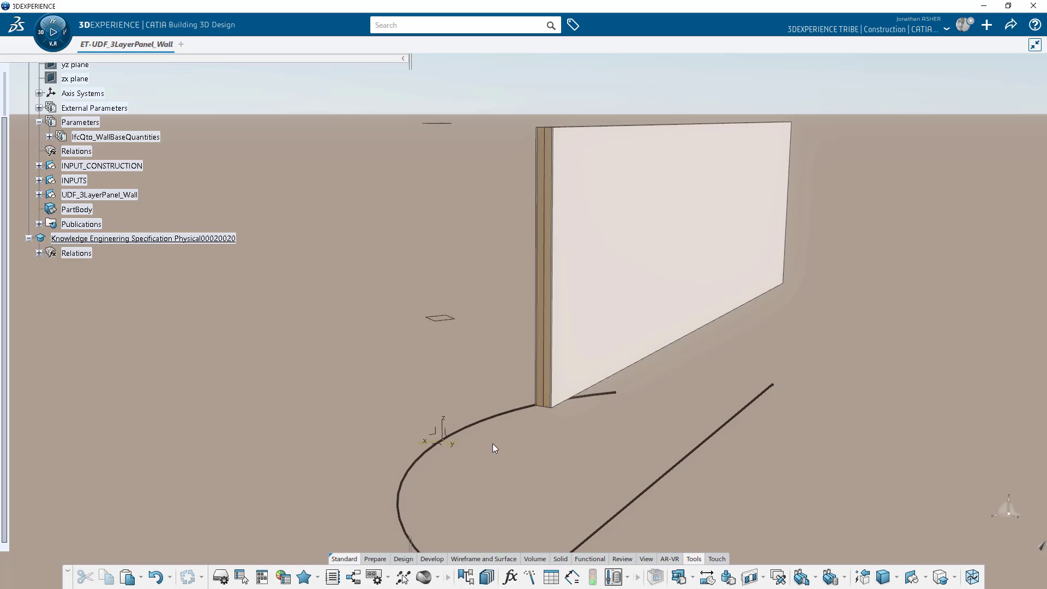
click(814, 577)
click(819, 550)
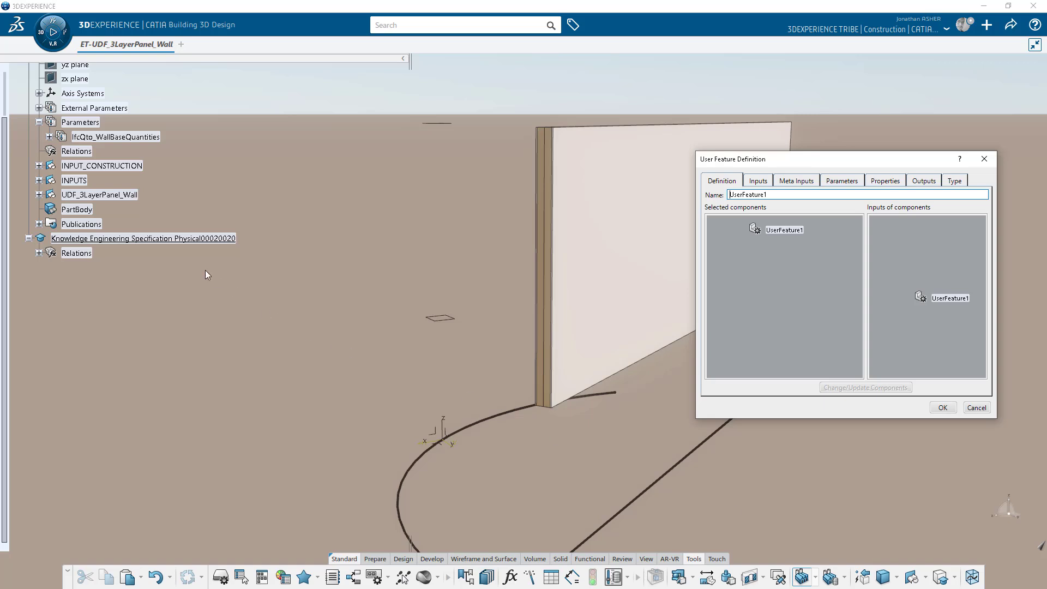
click(100, 194)
click(756, 182)
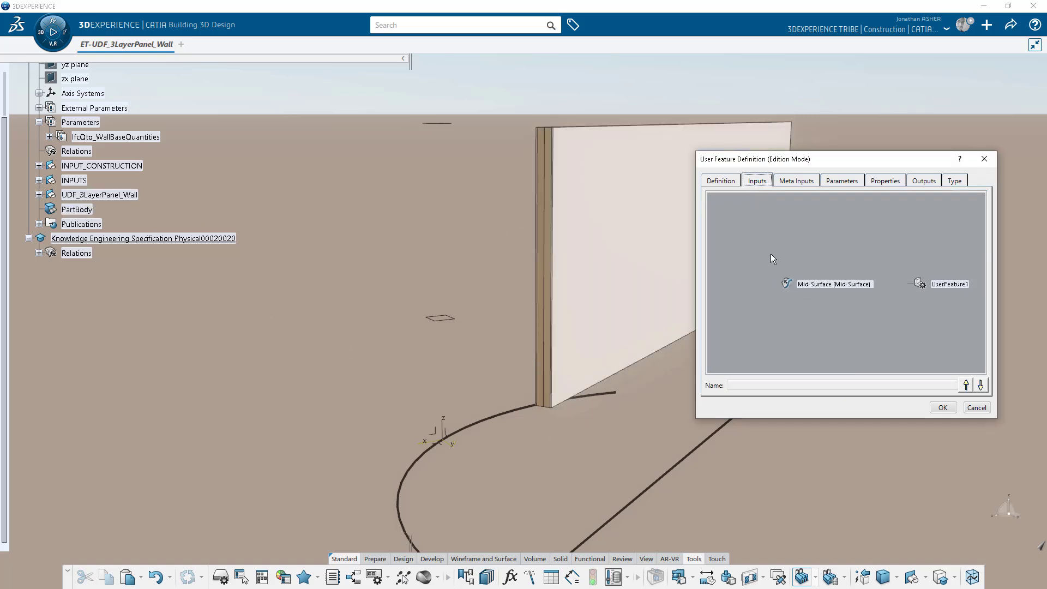
click(721, 182)
text(UDF_3LayerPanel_Wall)
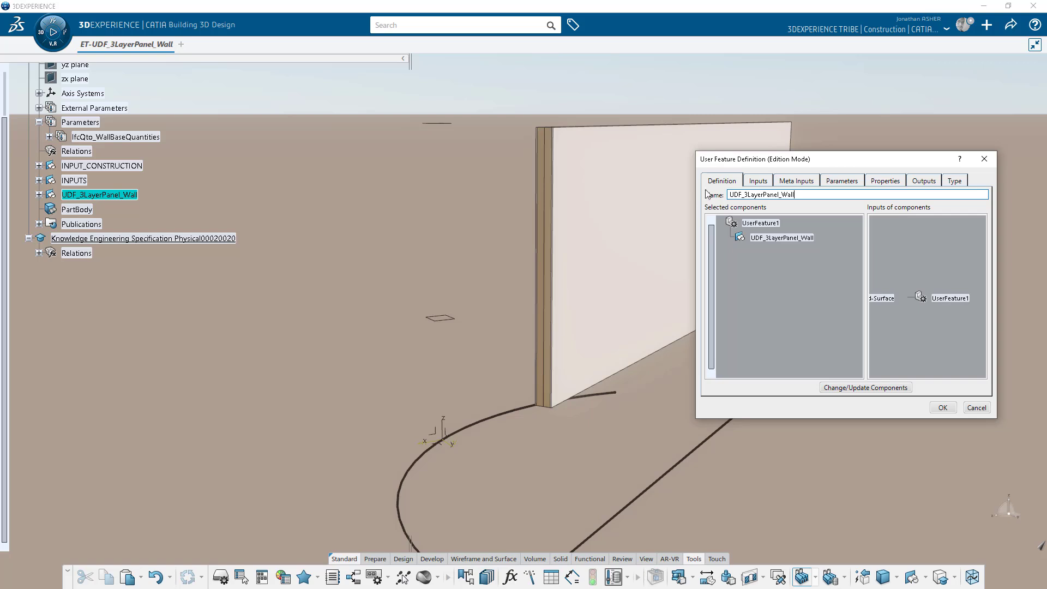
Publish the 200mm width parameter and shorten its name to WallThickness.
click(833, 182)
click(809, 210)
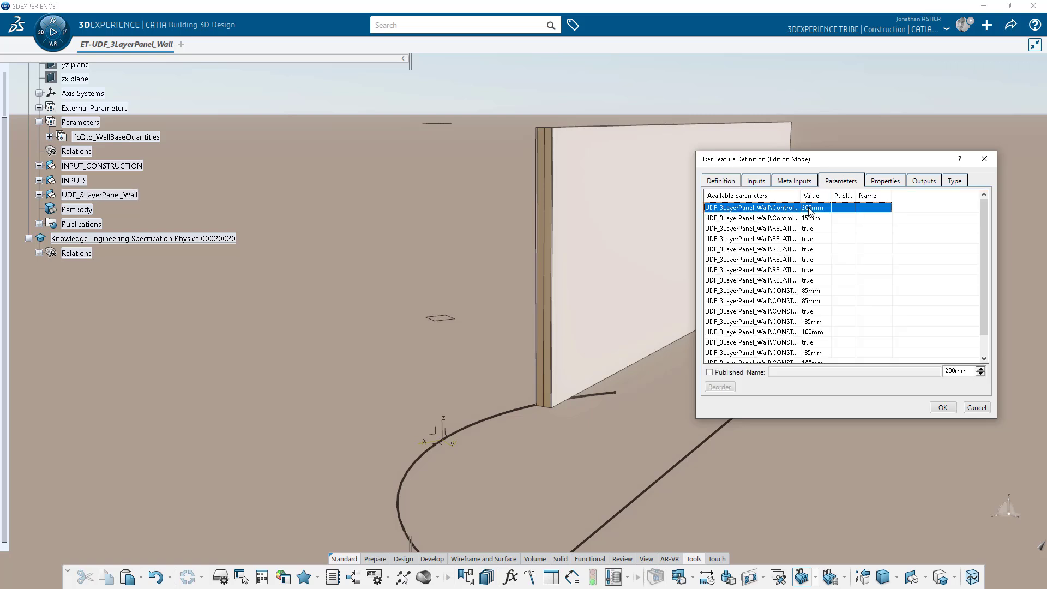
click(710, 372)
click(805, 371)
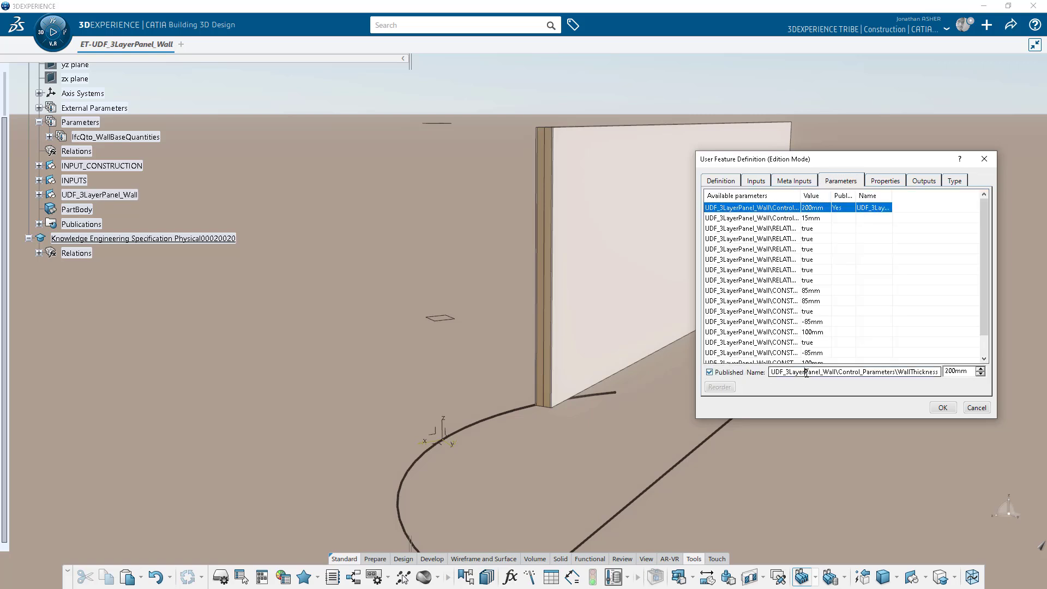
drag(899, 372, 770, 371)
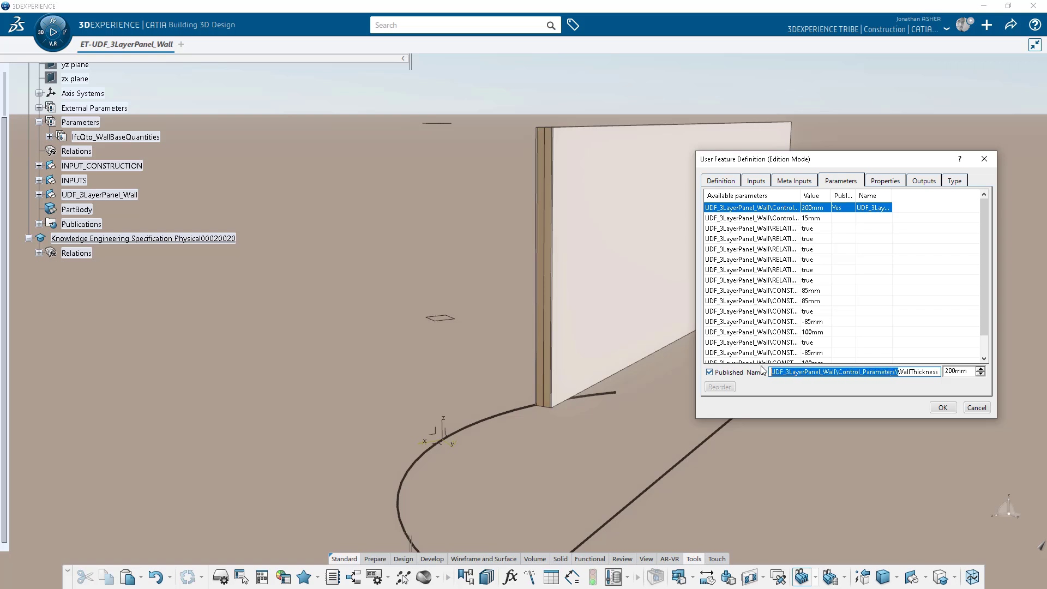
key(BackSpace)
Check the outputs, create the user feature, and inspect it under KnowledgeTemplates.
click(897, 182)
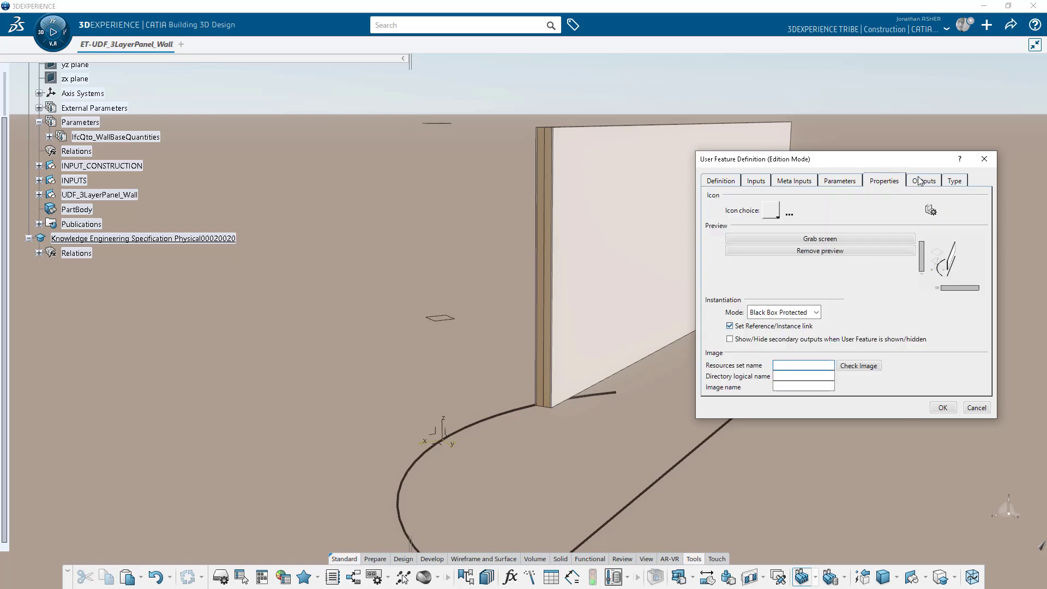
click(922, 181)
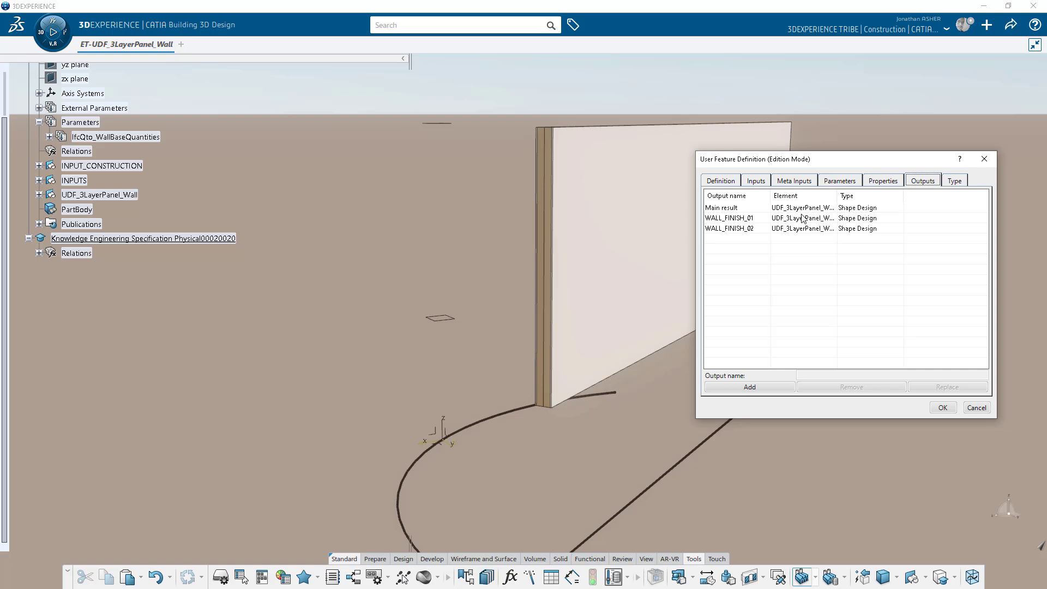
drag(837, 196, 974, 195)
click(883, 182)
click(833, 181)
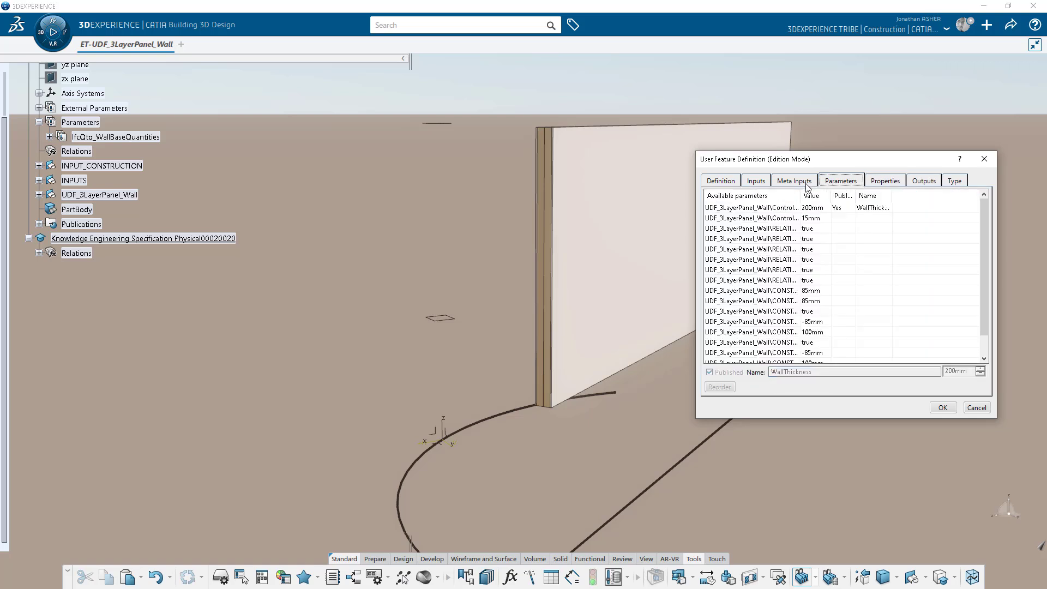
click(943, 409)
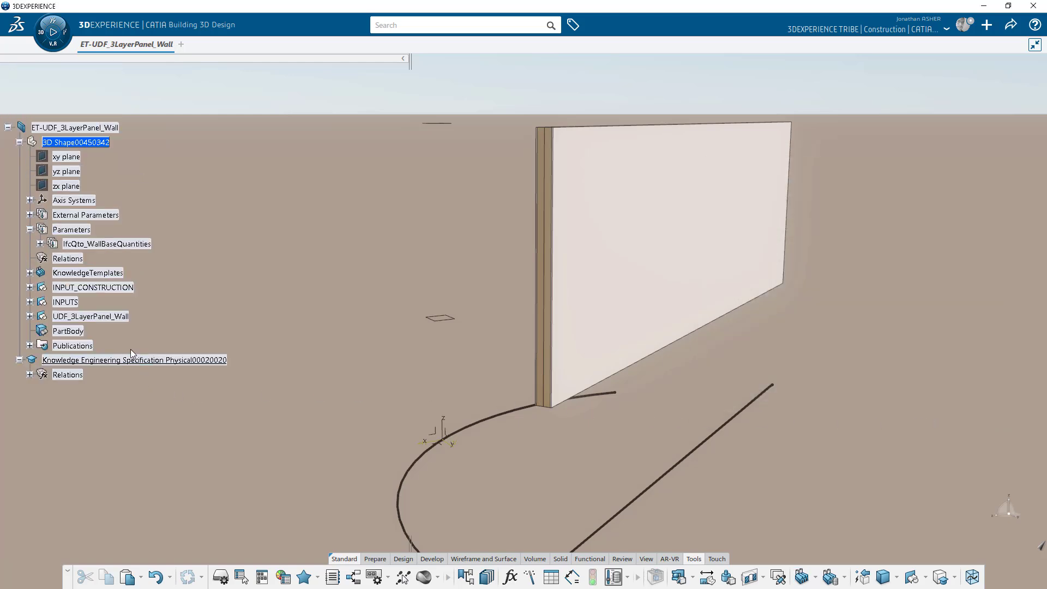
click(30, 273)
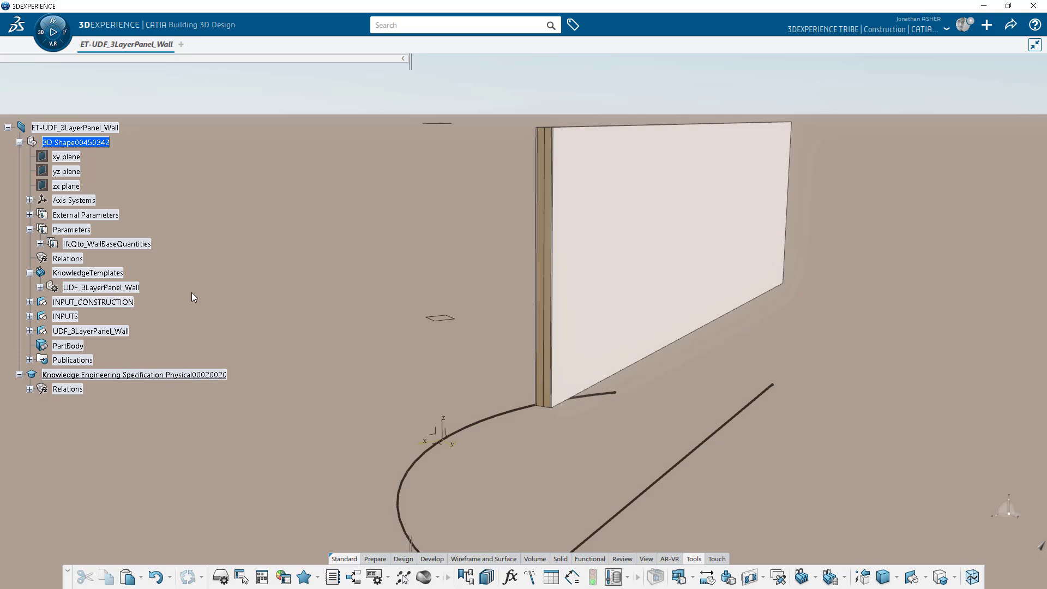
click(40, 287)
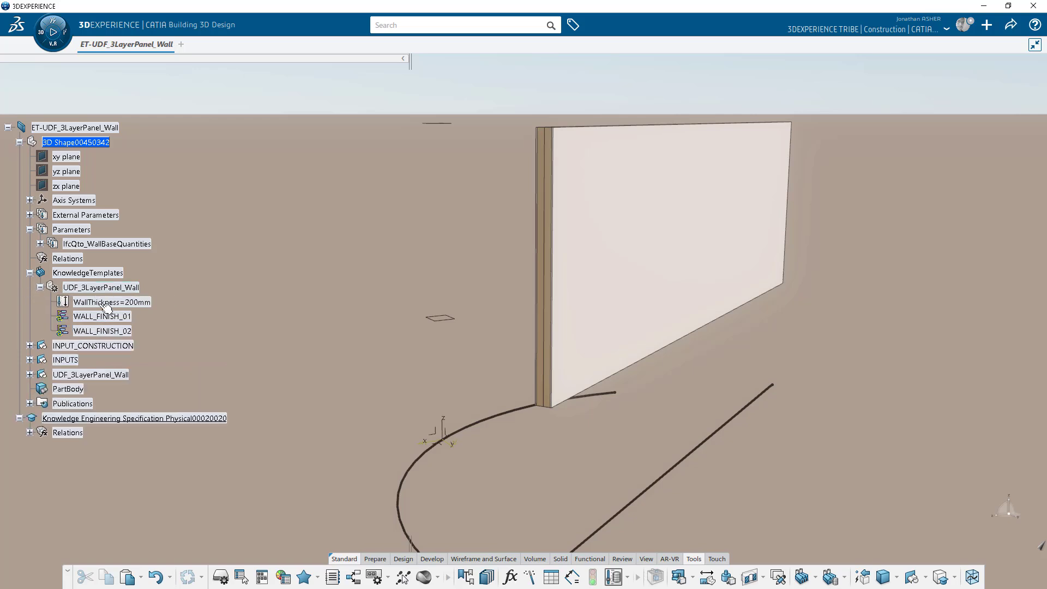
Save the wall template document with Ctrl+S.
key(ctrl+s)
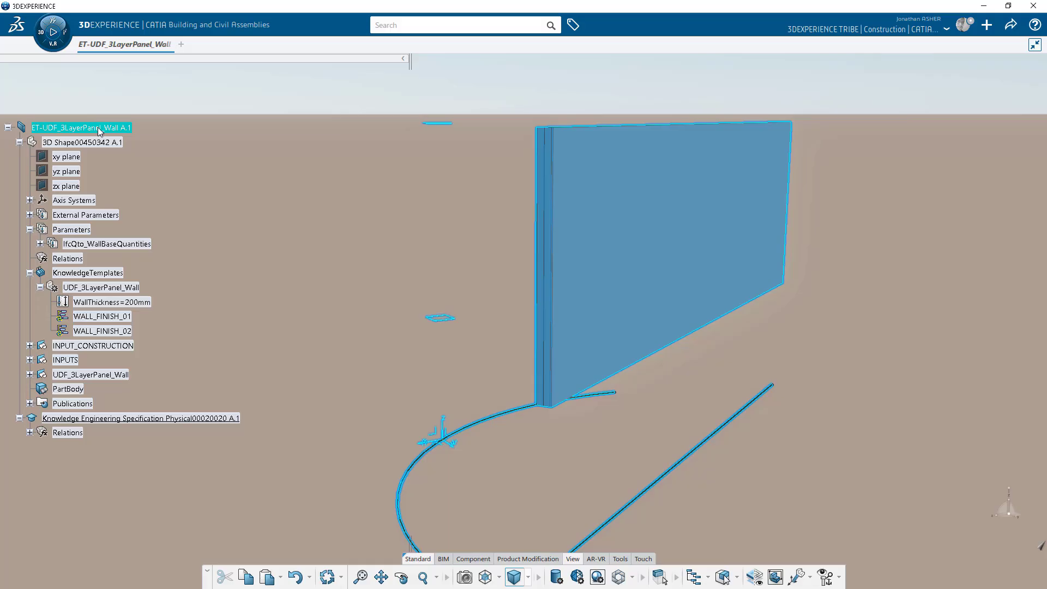
Insert an Other AEC structural element under the root titled 3LayerPanel_Wall_Core.
right_click(97, 126)
mouse_move(187, 394)
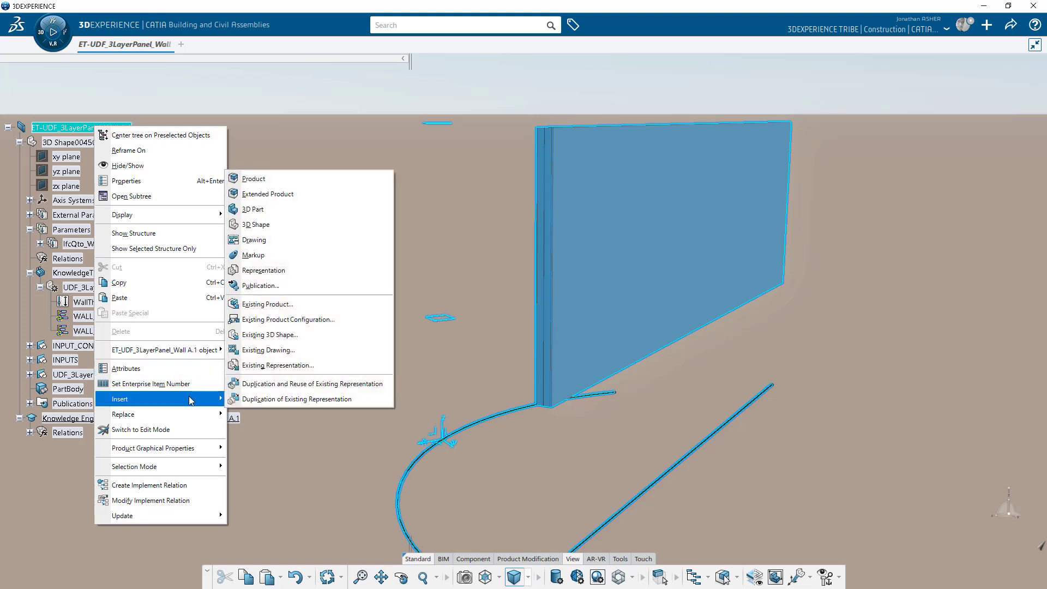
click(283, 194)
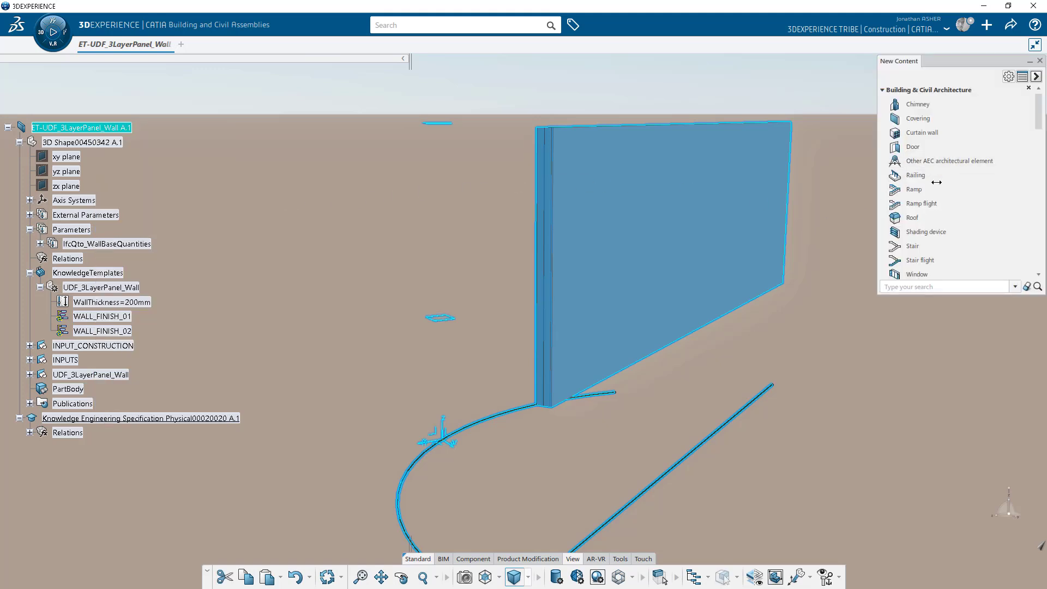
scroll(927, 185, down, 5)
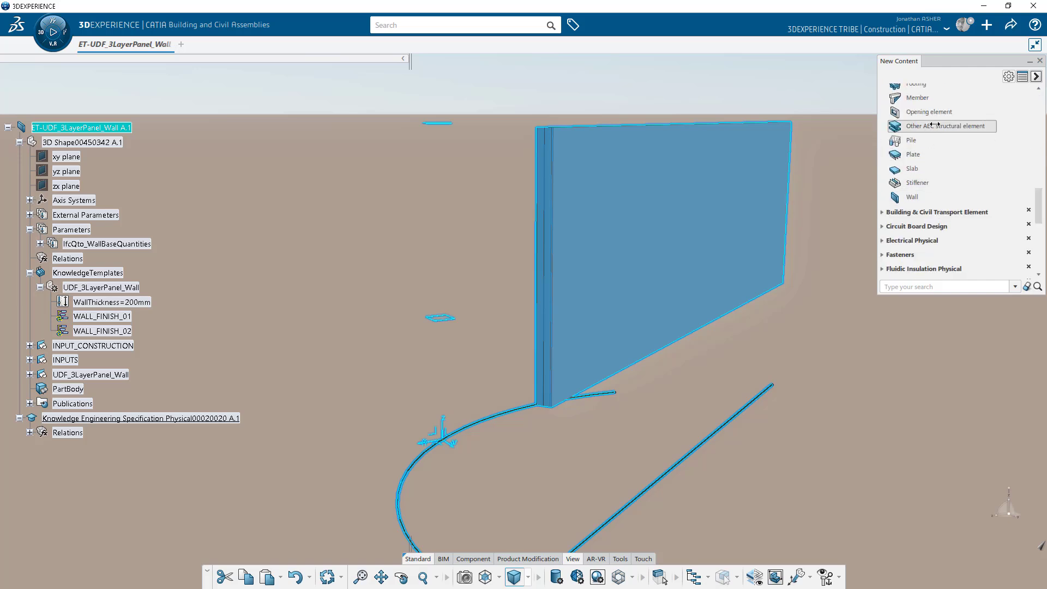
click(935, 125)
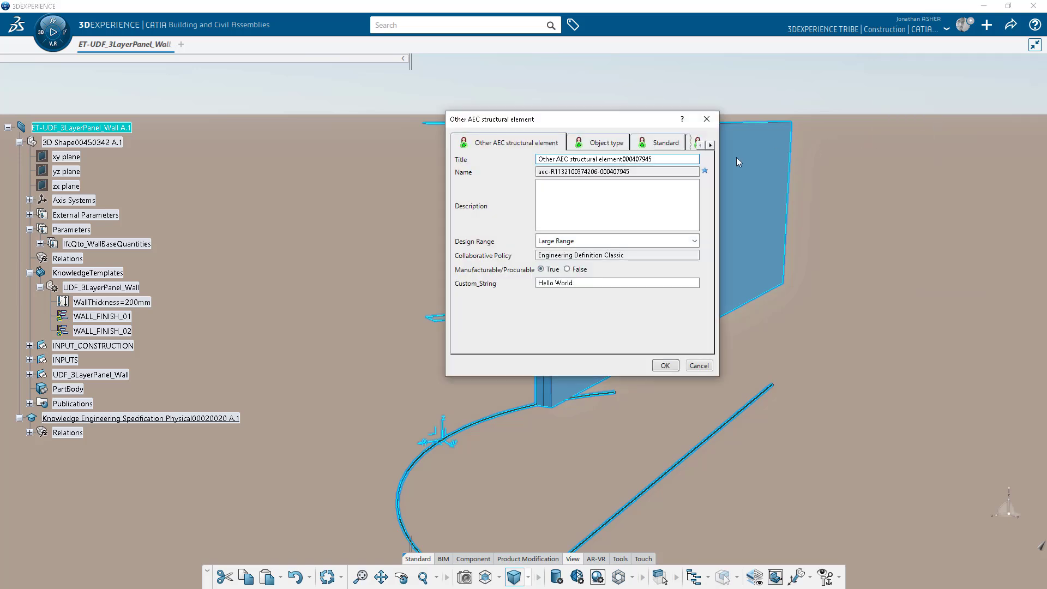
triple_click(683, 159)
text(3)
Enable Create 3D Part for the wall core and create it, then collapse its tree nodes.
click(710, 145)
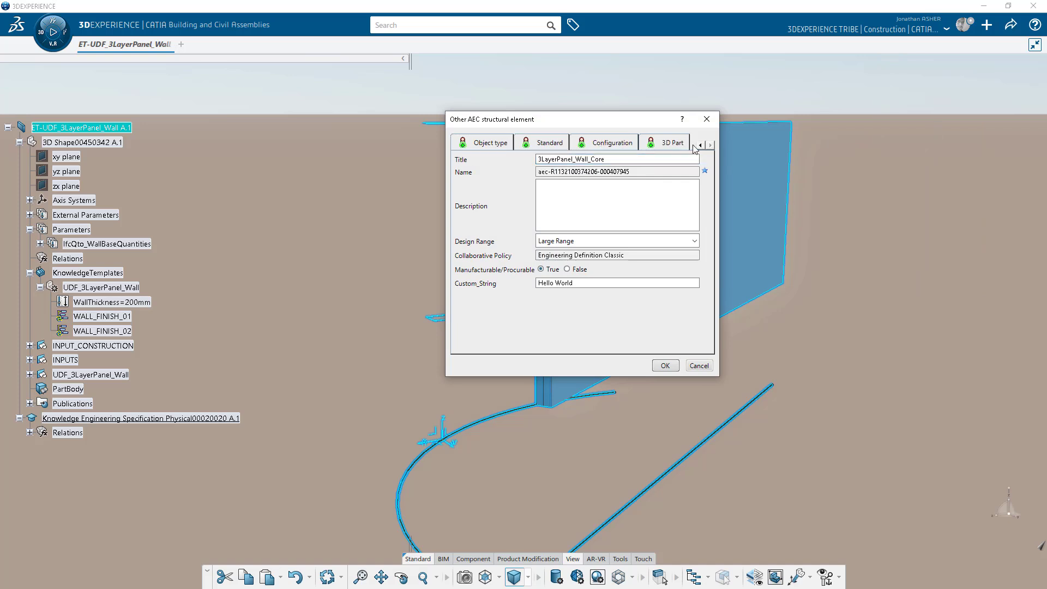
click(666, 143)
click(473, 159)
click(665, 366)
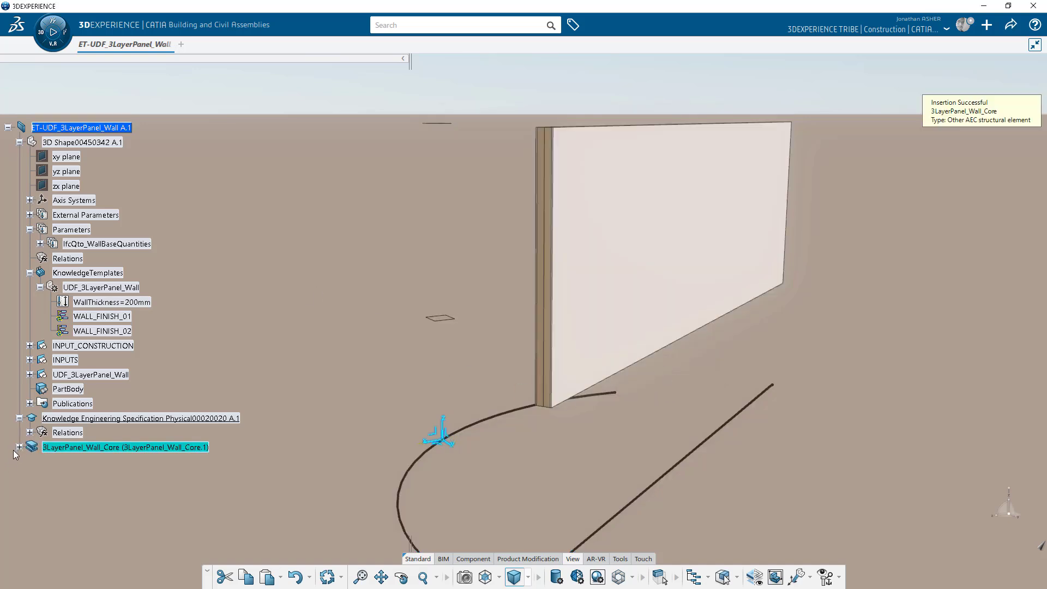
click(19, 447)
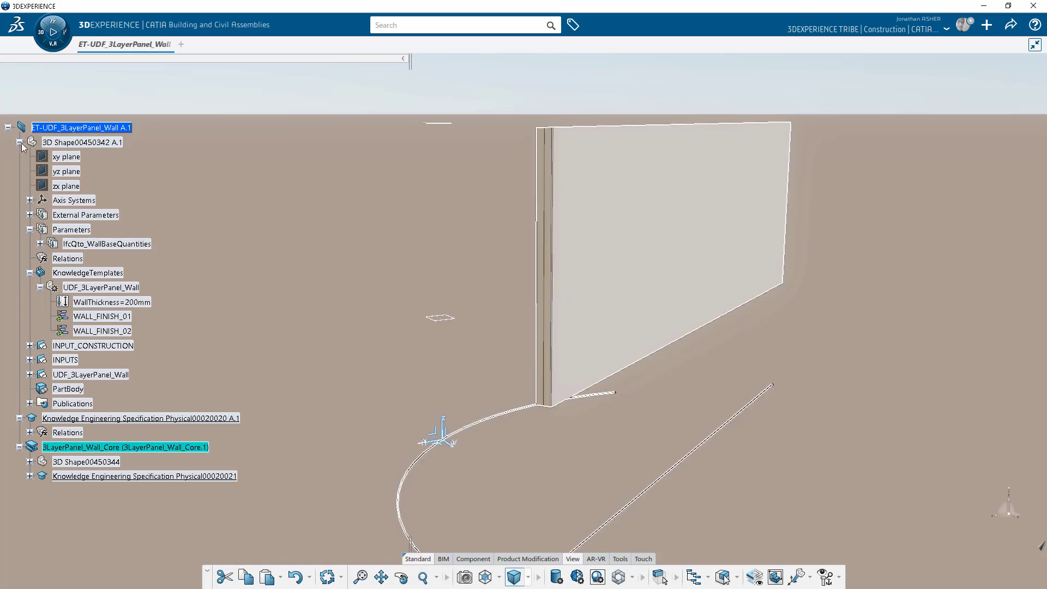
click(19, 141)
click(19, 157)
click(19, 171)
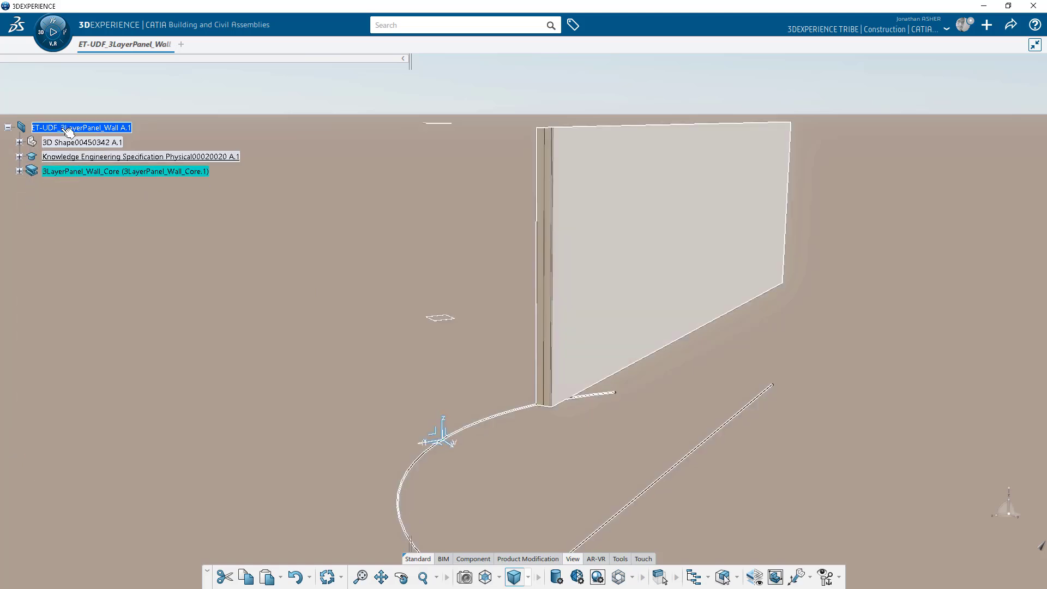
right_click(68, 131)
Insert a Covering element titled 3LayerPanel_Wall_Covering_01.
mouse_move(129, 402)
click(263, 196)
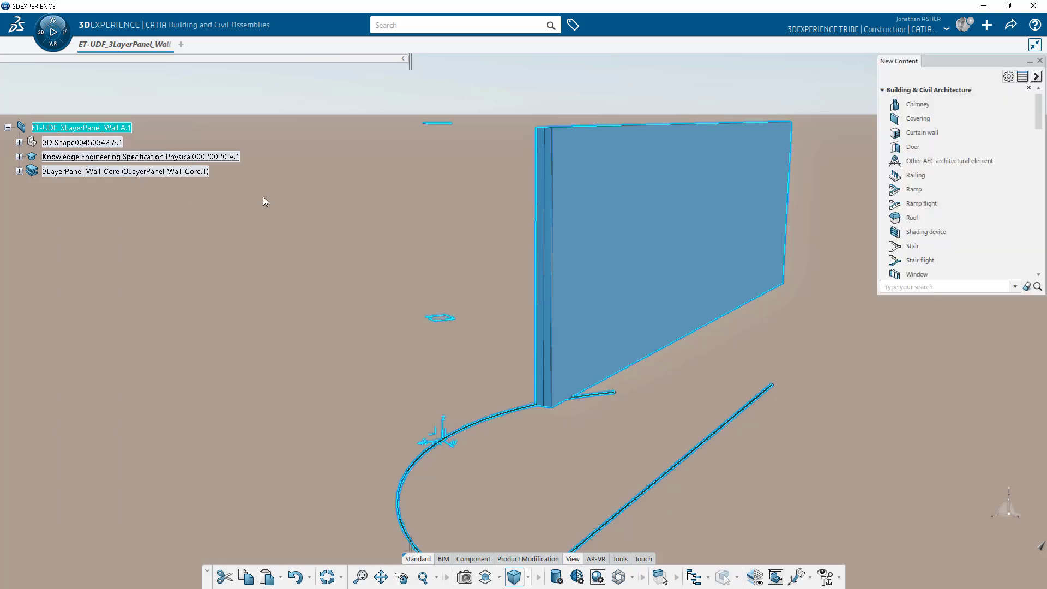
click(920, 118)
drag(680, 160, 541, 153)
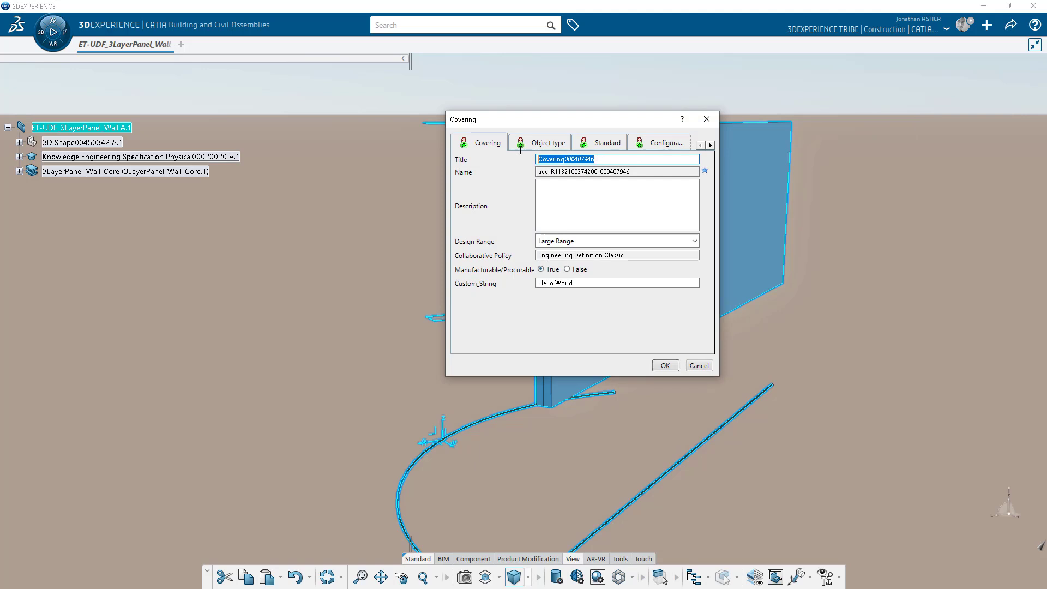
text(3LayerPanel_Wall_Covering_01)
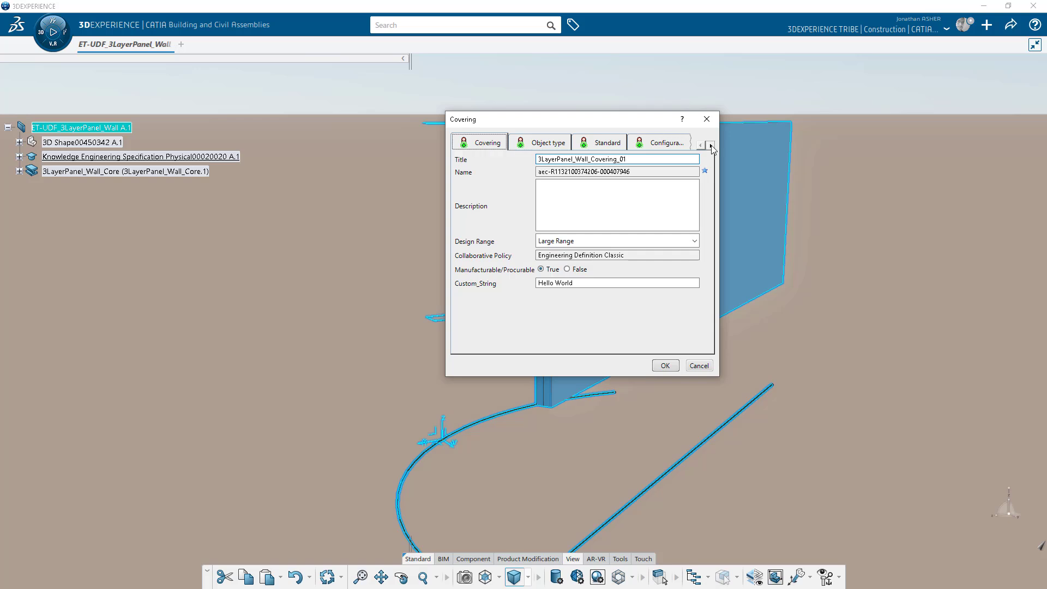
Enable Create 3D Part for the first covering and insert it into the panel.
click(710, 145)
click(666, 143)
click(459, 159)
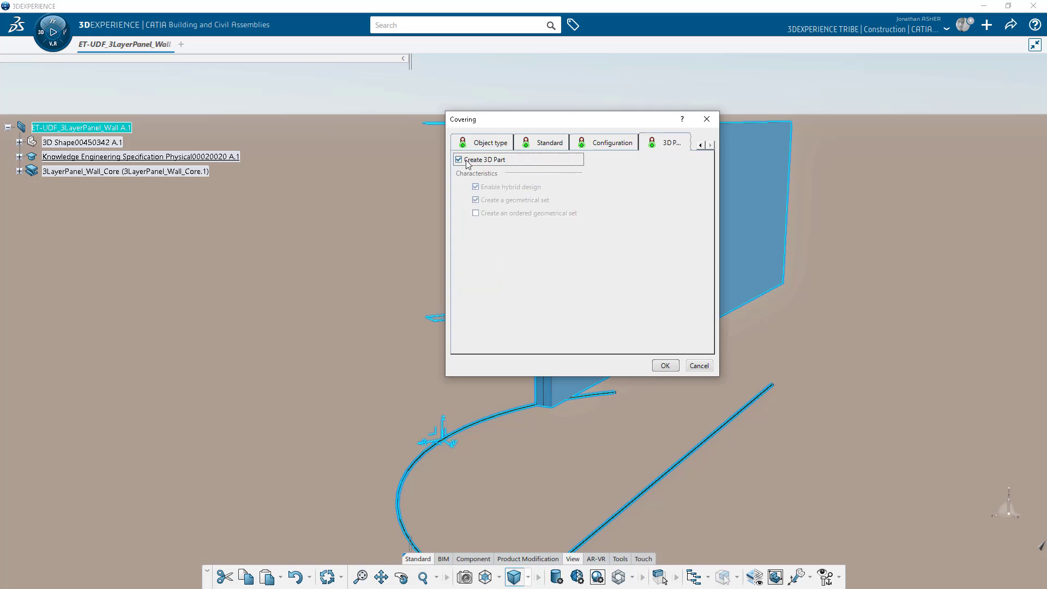
click(664, 364)
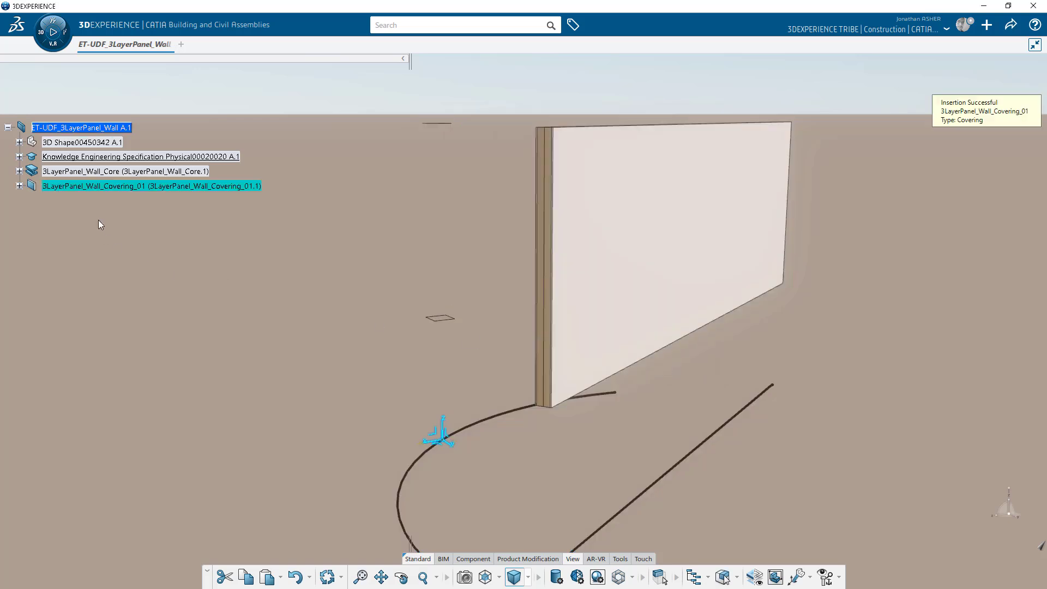
click(19, 186)
click(19, 186)
Start a second Covering element under the panel root and open its 3D part options.
right_click(92, 130)
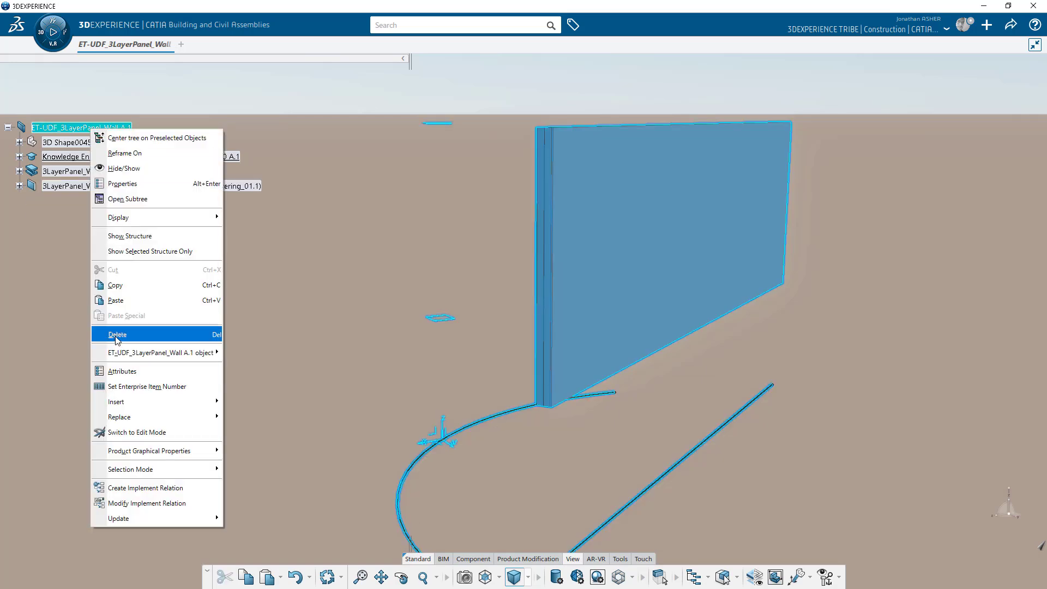
mouse_move(163, 402)
click(263, 197)
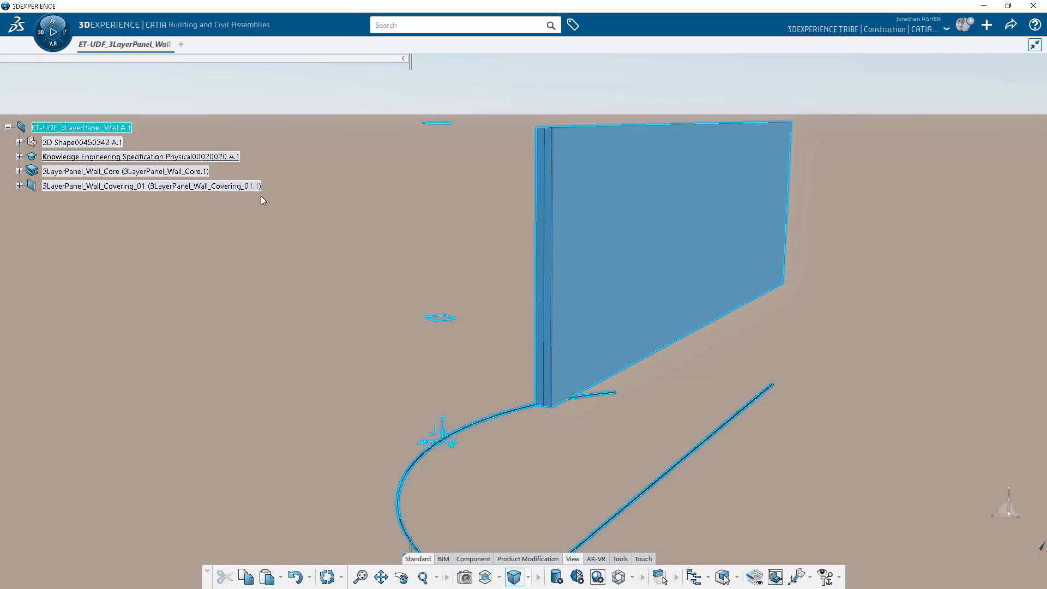
right_click(927, 118)
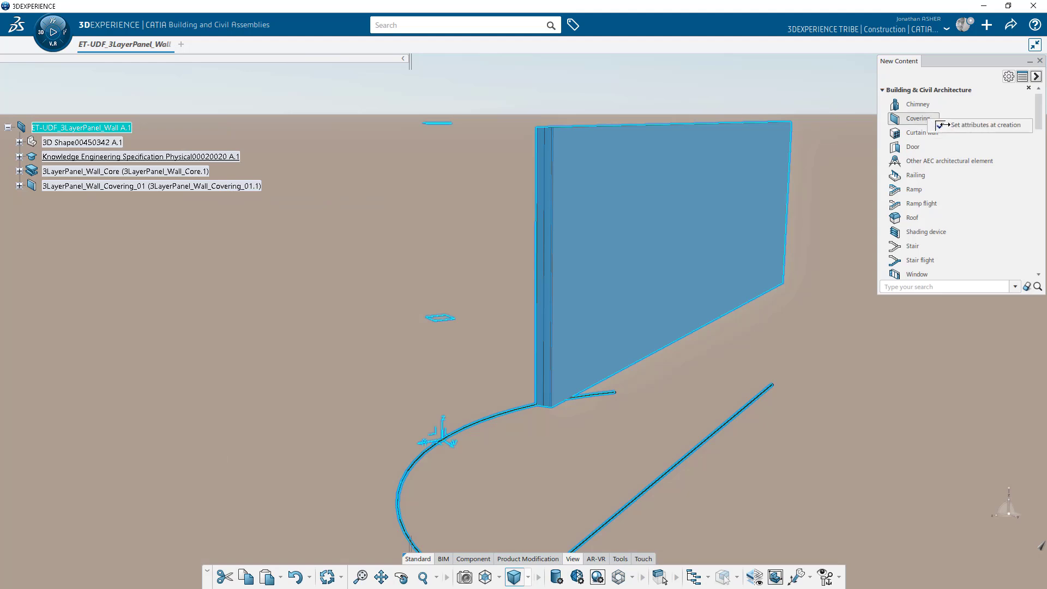
click(946, 70)
click(926, 119)
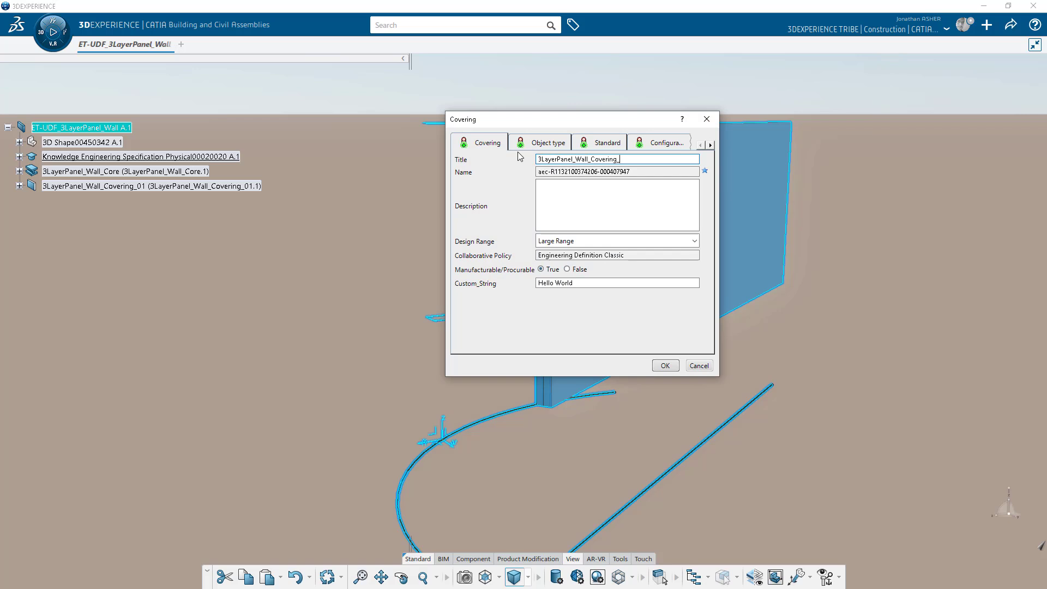
click(710, 144)
click(665, 142)
Insert 3LayerPanel_Wall_Covering_02, then select the wall core and both coverings together.
click(665, 366)
click(57, 171)
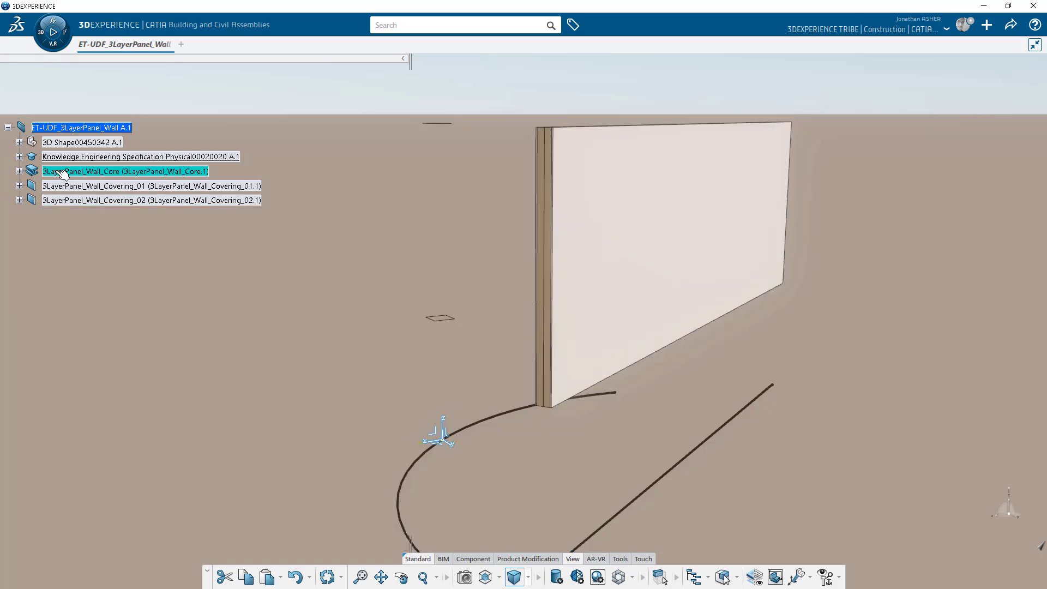
right_click(57, 170)
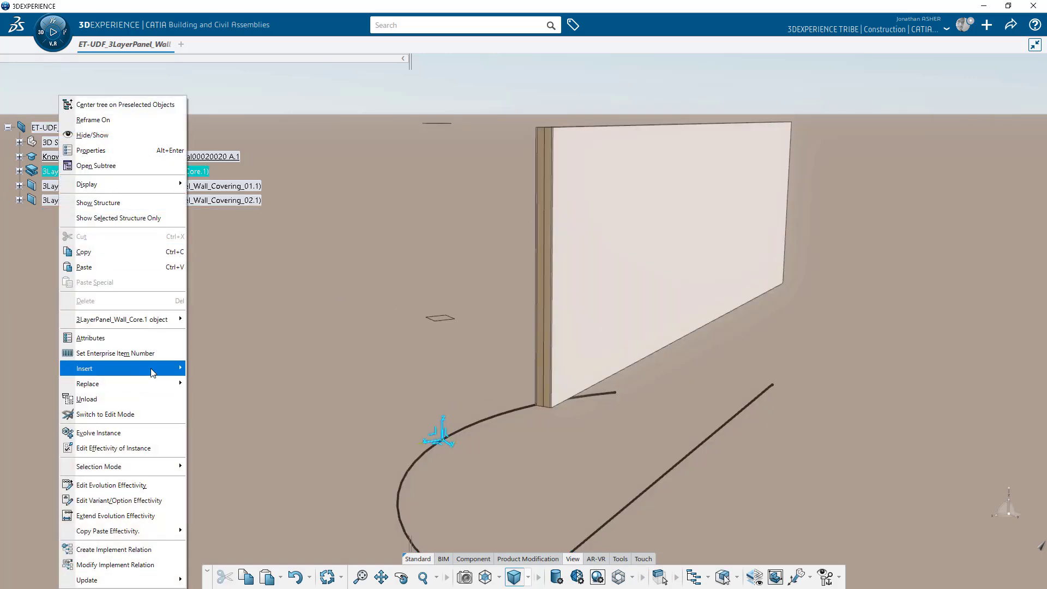
mouse_move(153, 373)
key(Escape)
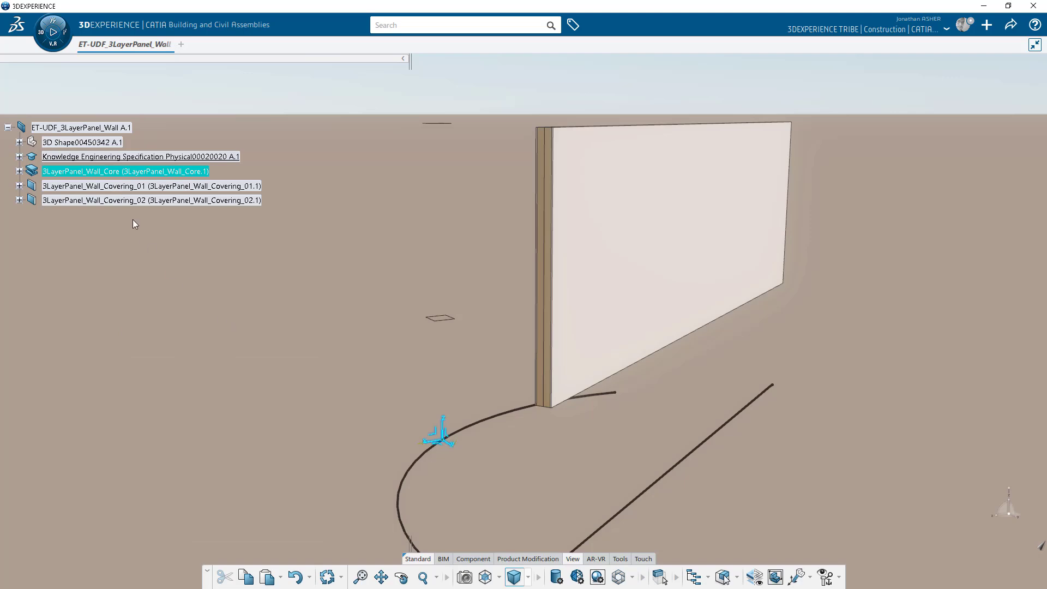
right_click(121, 187)
mouse_move(186, 374)
key(Escape)
right_click(103, 201)
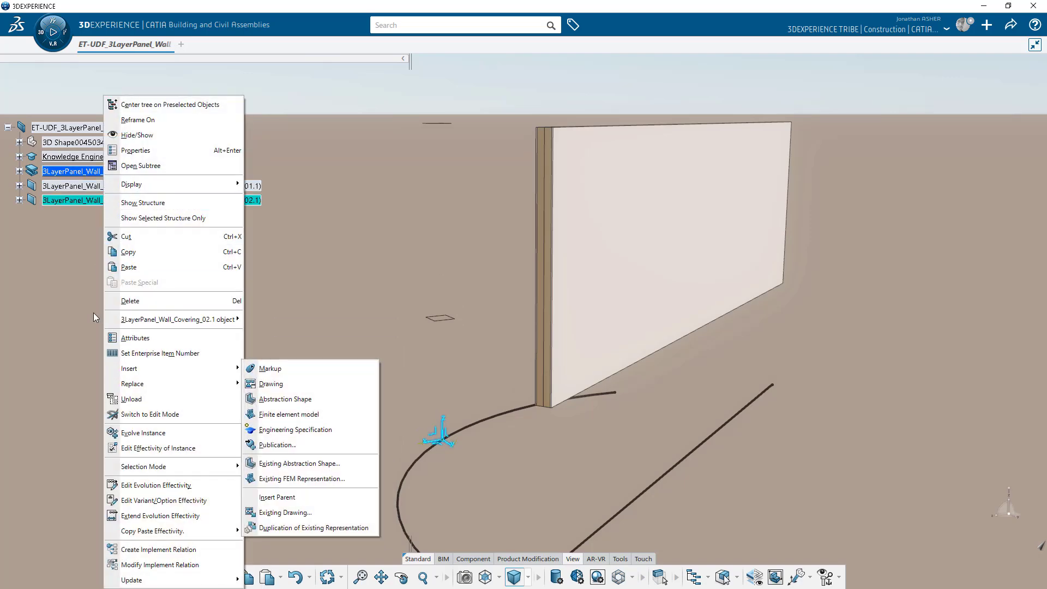
click(72, 175)
shift+click(83, 201)
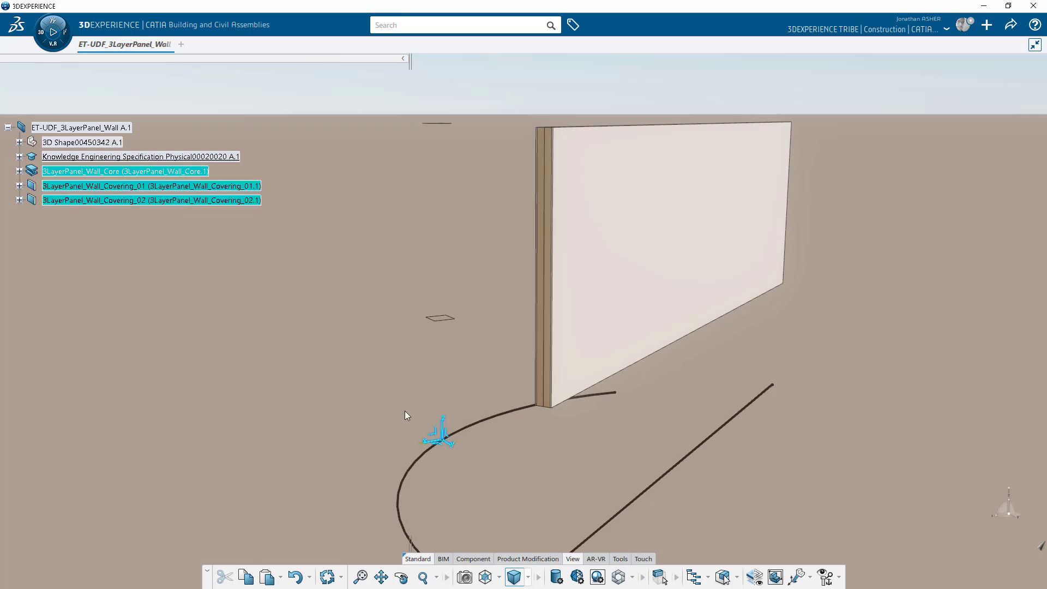
Switch the action bar to Tools, review each wall part's actions, and expand the wall core.
click(625, 560)
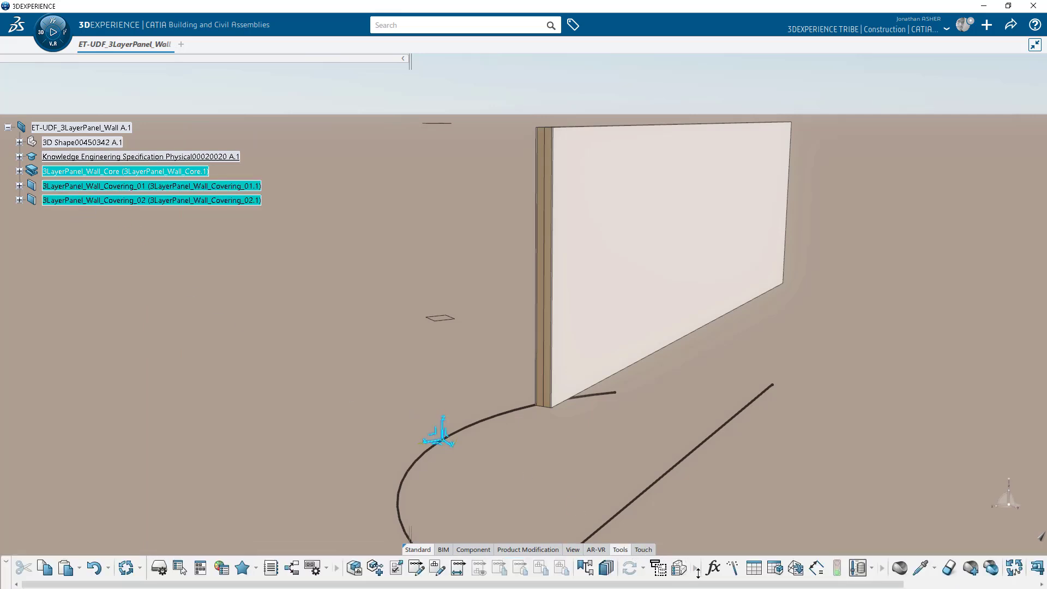
click(707, 519)
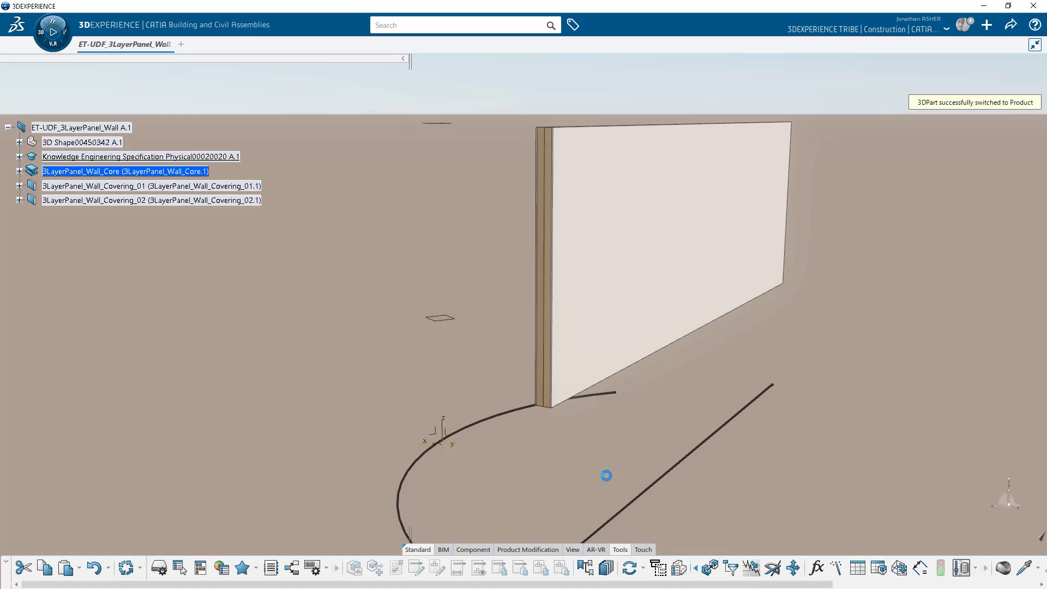
right_click(182, 173)
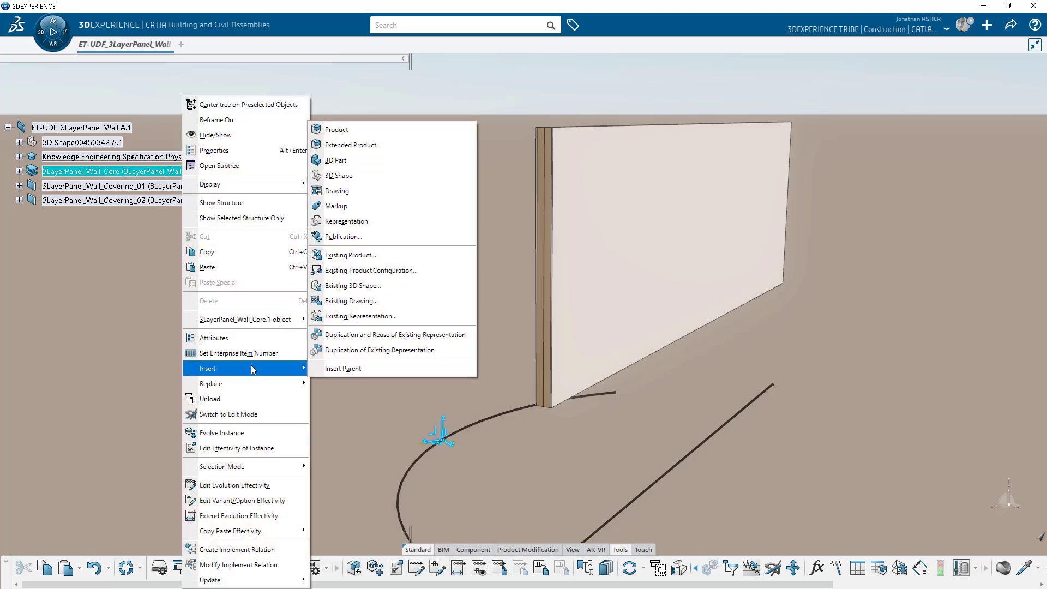
click(113, 207)
right_click(130, 186)
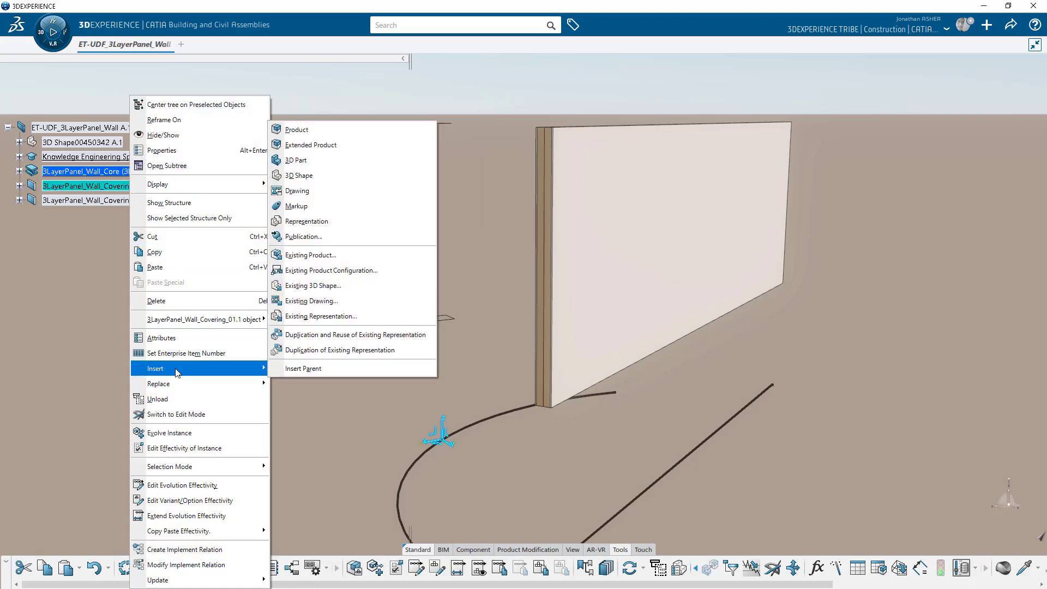
click(108, 301)
right_click(122, 200)
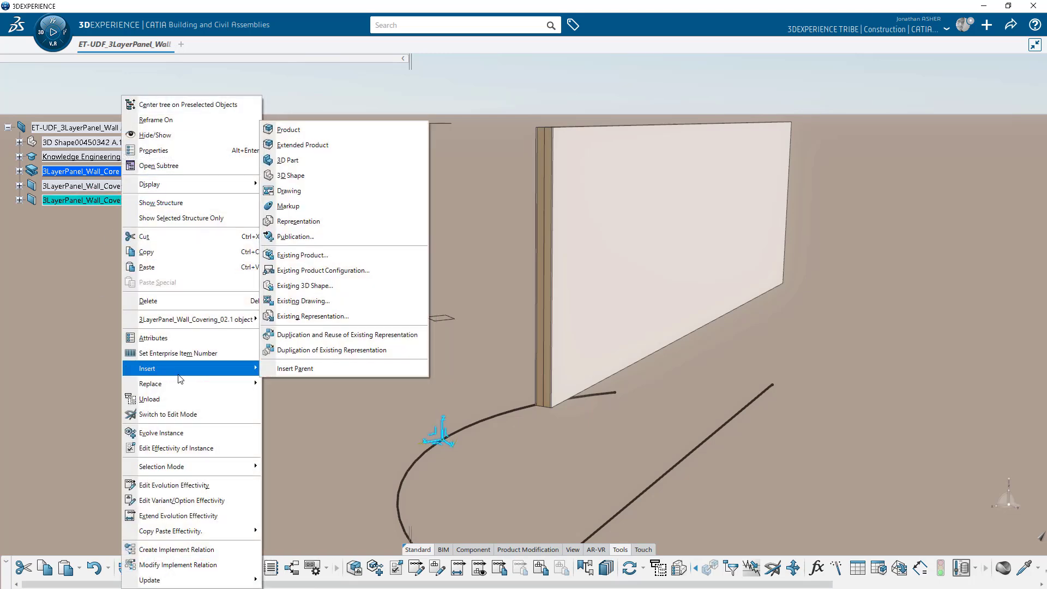
click(67, 306)
click(19, 171)
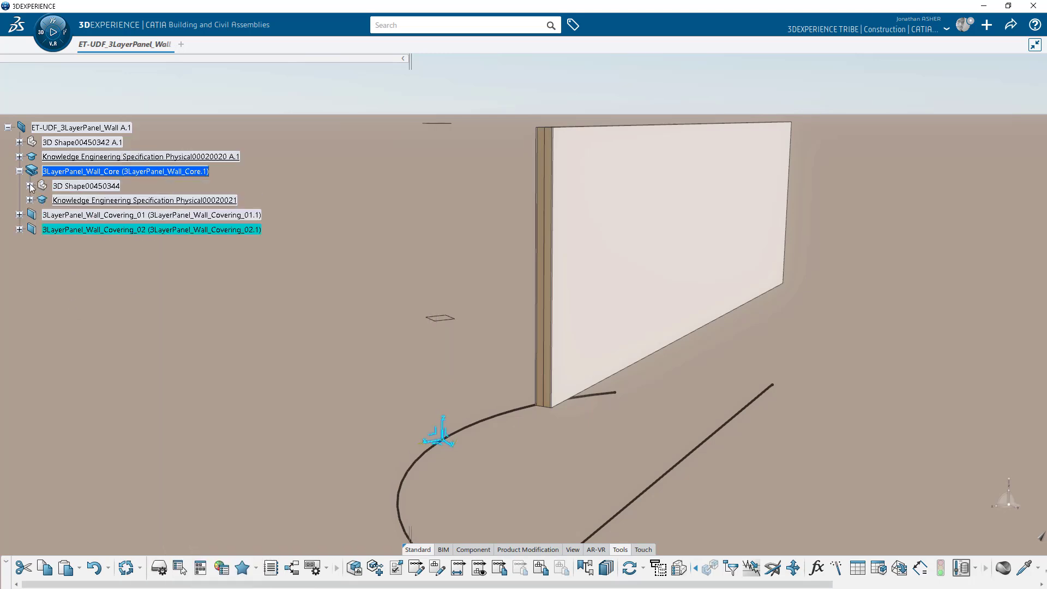
Rename the core's Geometrical Set.1 to WALL_CORE.
click(29, 186)
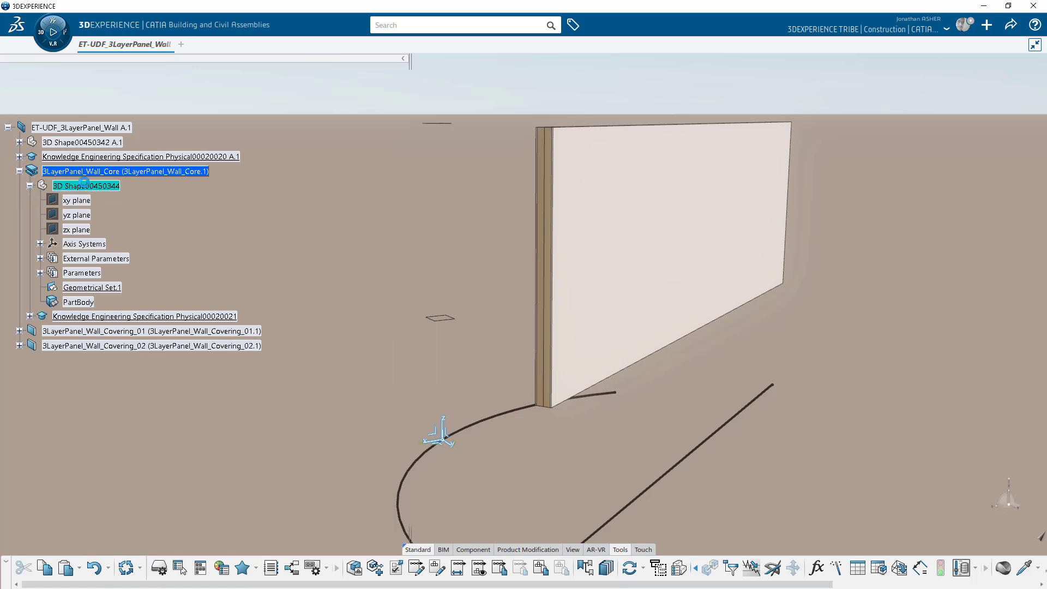
right_click(99, 287)
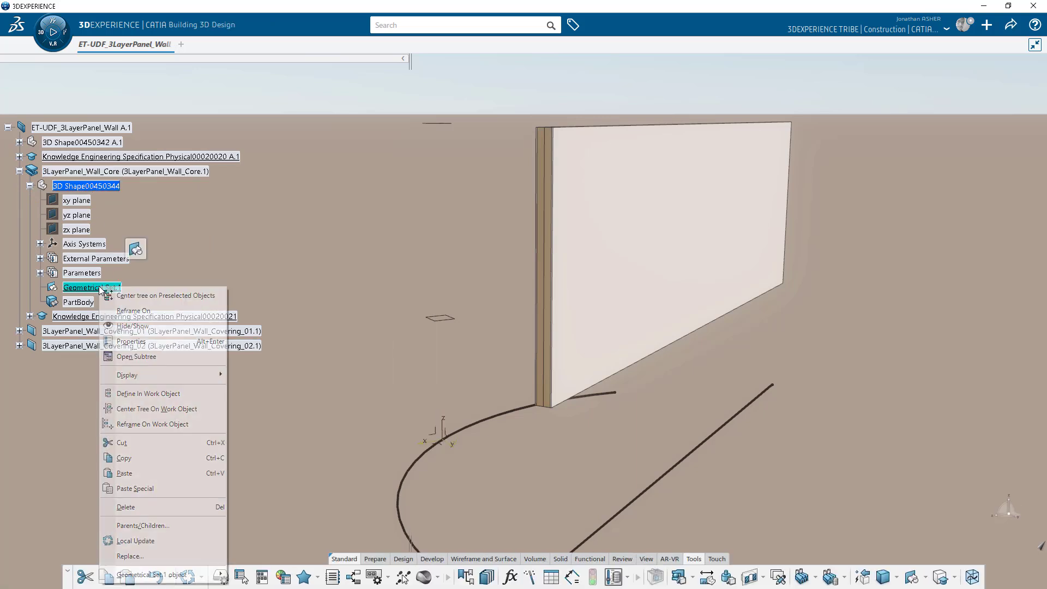
click(131, 341)
click(273, 210)
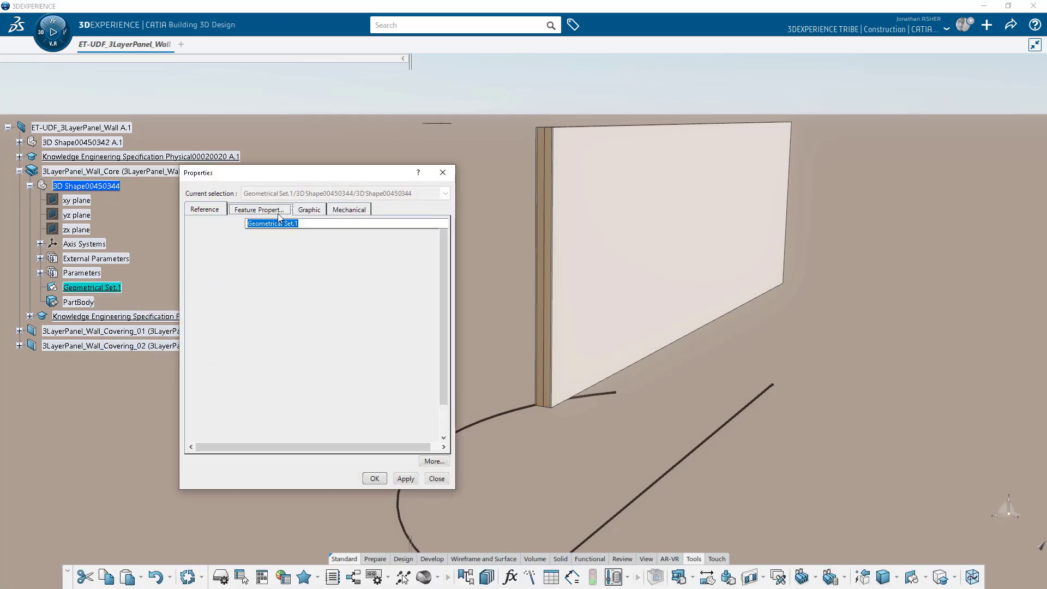
text(WALL_CORE)
key(Return)
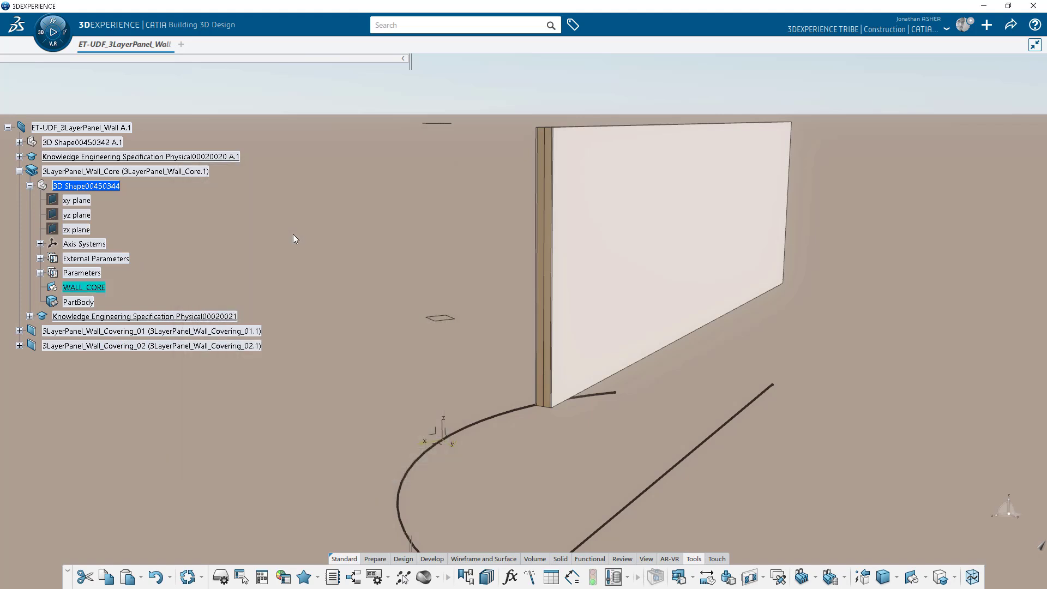
click(263, 240)
Add a new 2000mm length parameter under UDF_3LayerPanel_Wall's Control_Parameters.
click(19, 142)
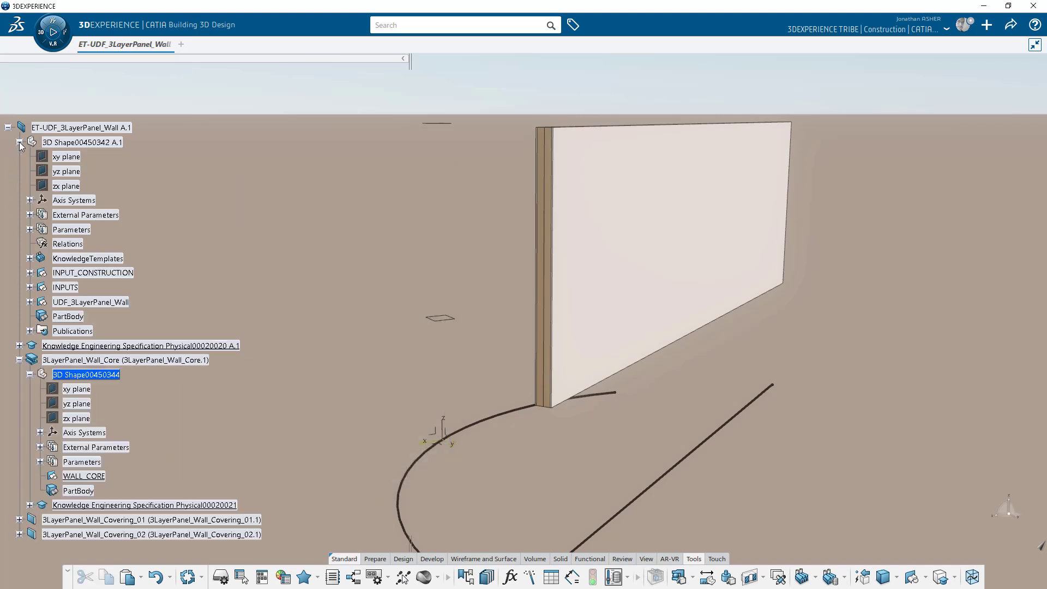
click(30, 229)
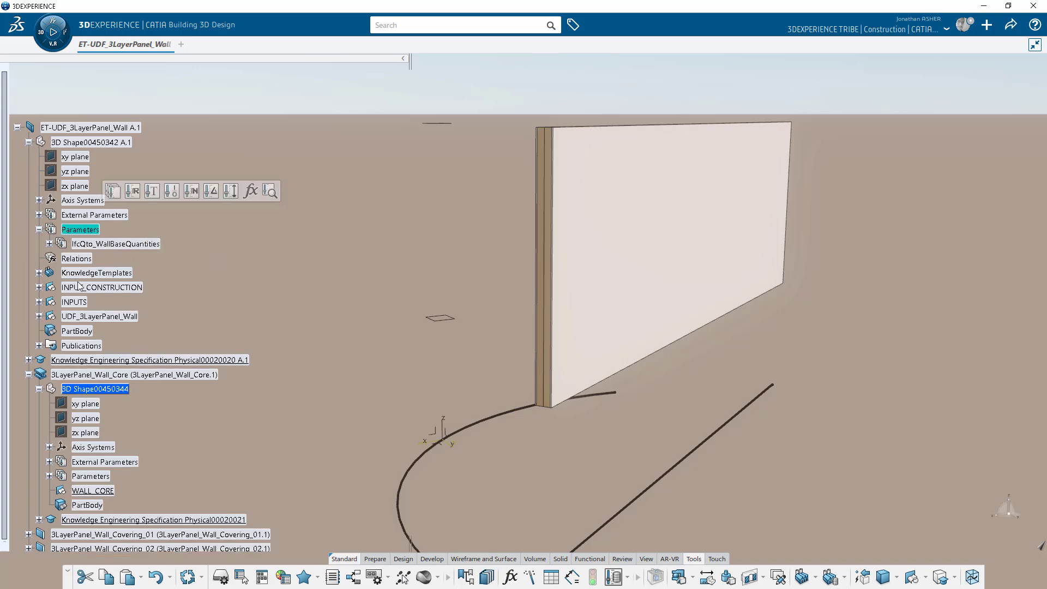
click(39, 316)
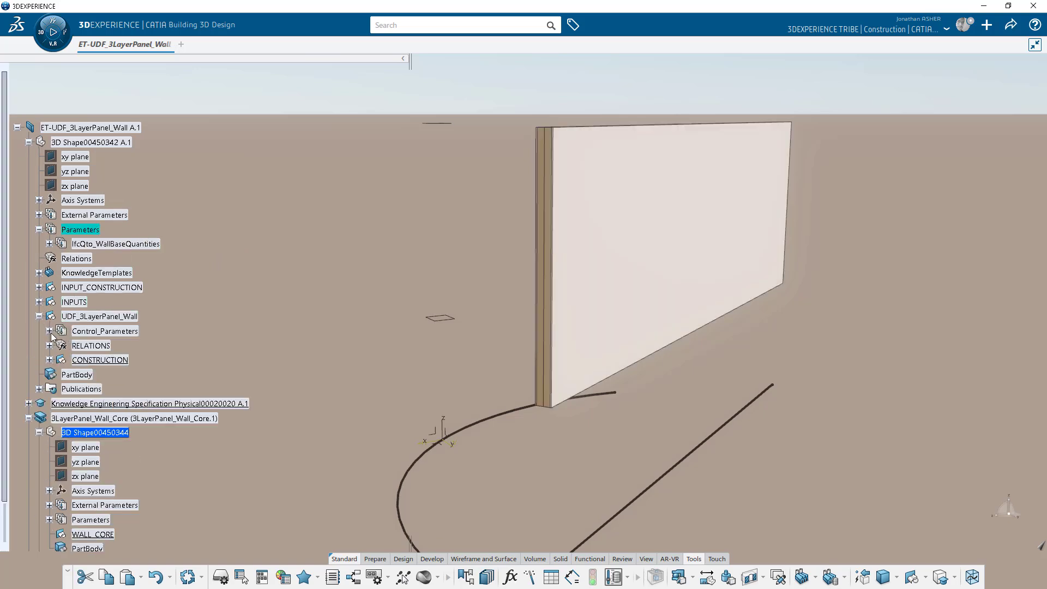
click(50, 331)
click(117, 330)
click(253, 298)
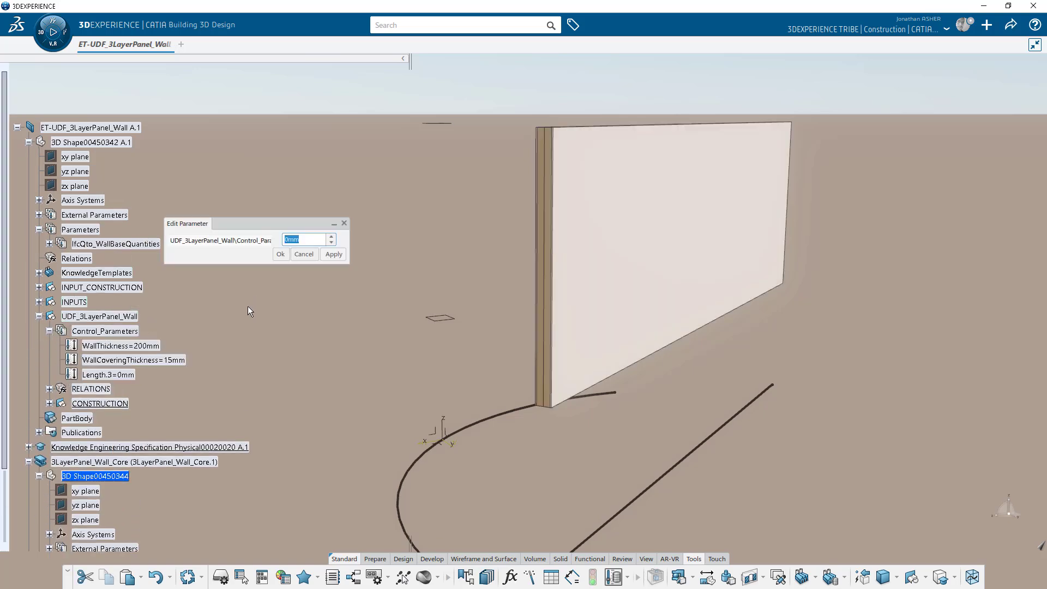
text(2m)
click(289, 252)
Rename the new length parameter to WallPanelWidth.
right_click(105, 378)
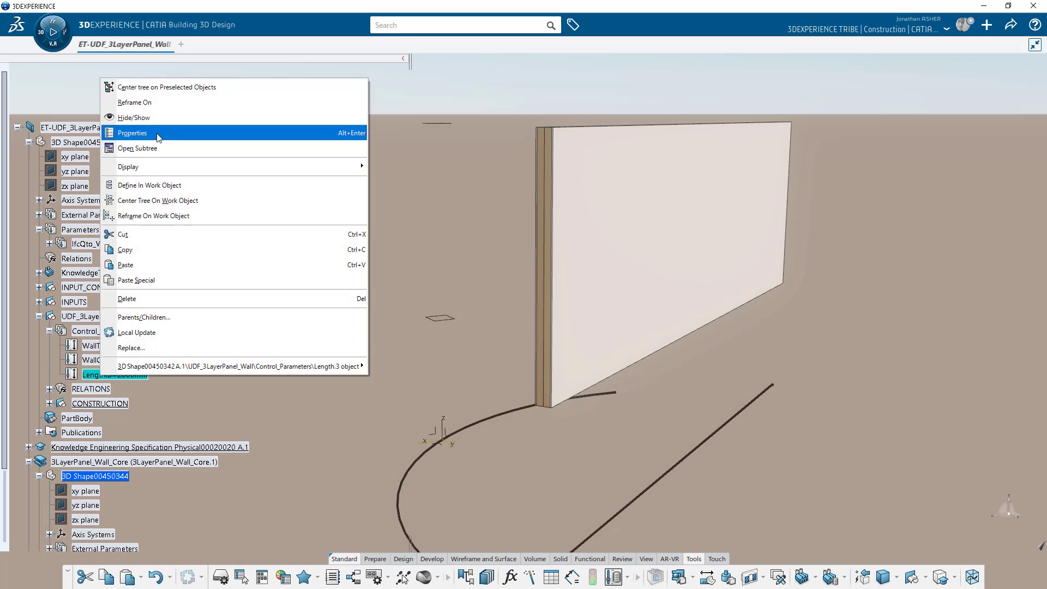
click(142, 133)
text(WallPanelWidth)
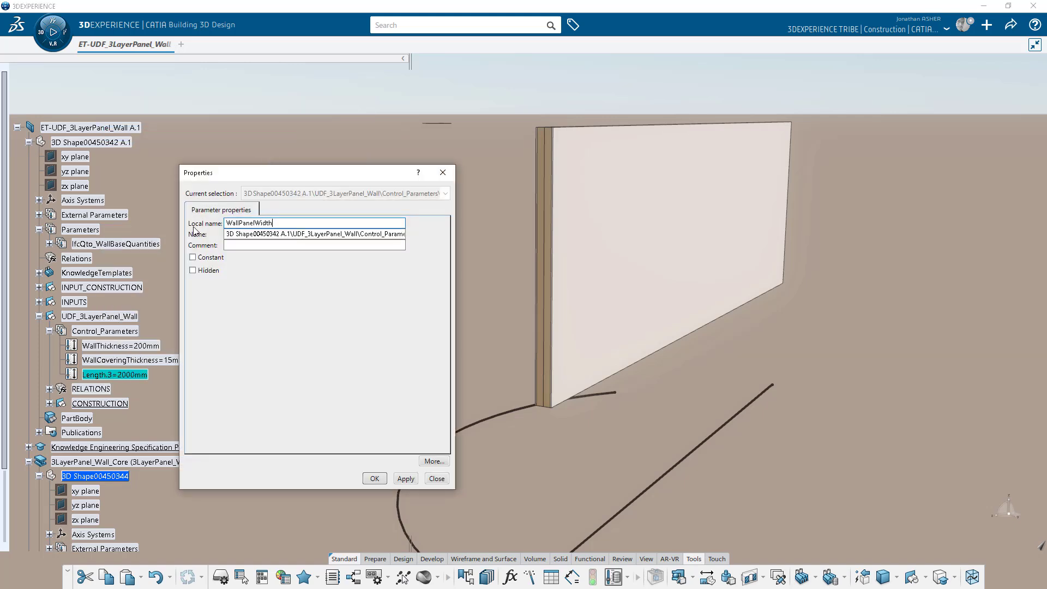
key(Return)
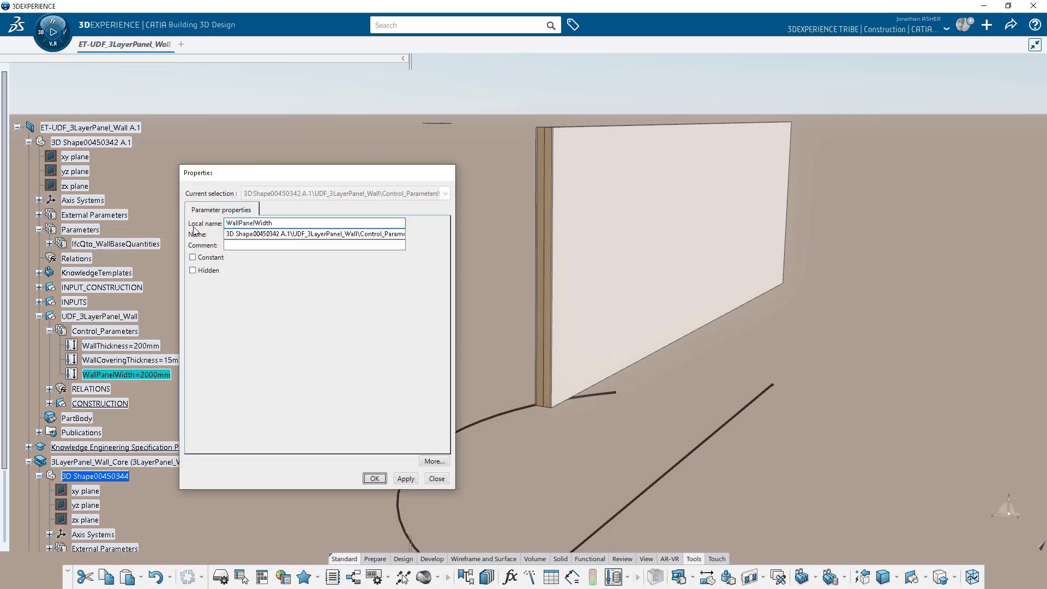
scroll(205, 240, down, 2)
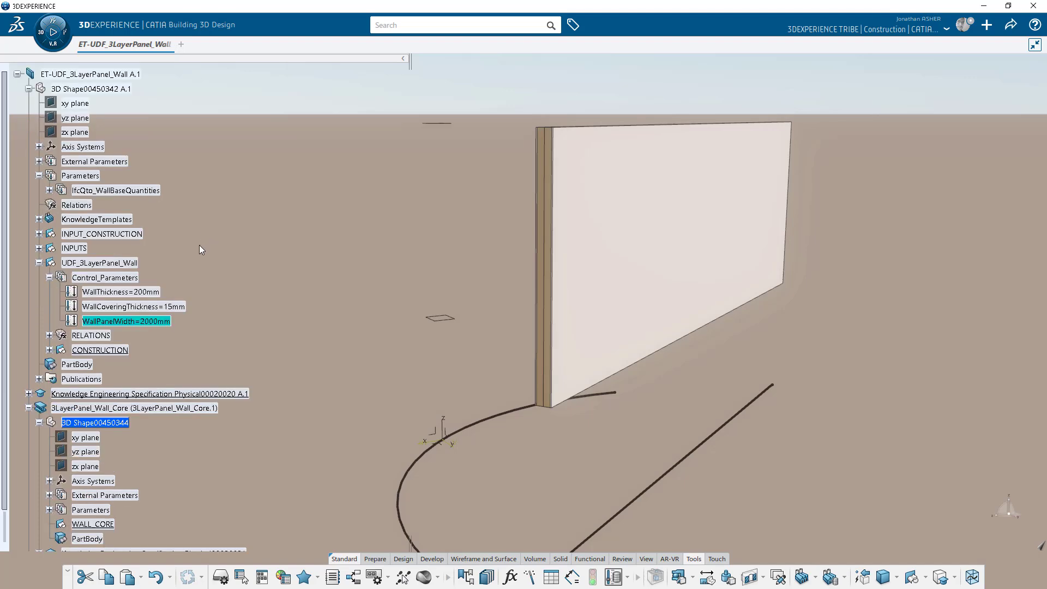
Expand INPUT_CONSTRUCTION and INPUTS in the tree and collapse Control_Parameters to reveal Mid-Surface.
click(103, 234)
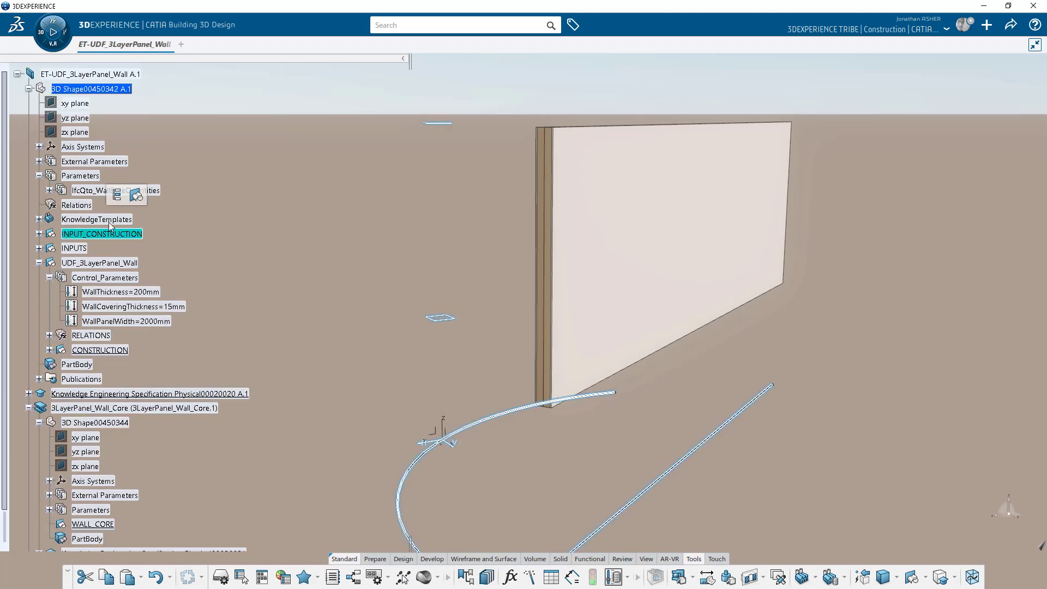
click(39, 234)
click(49, 335)
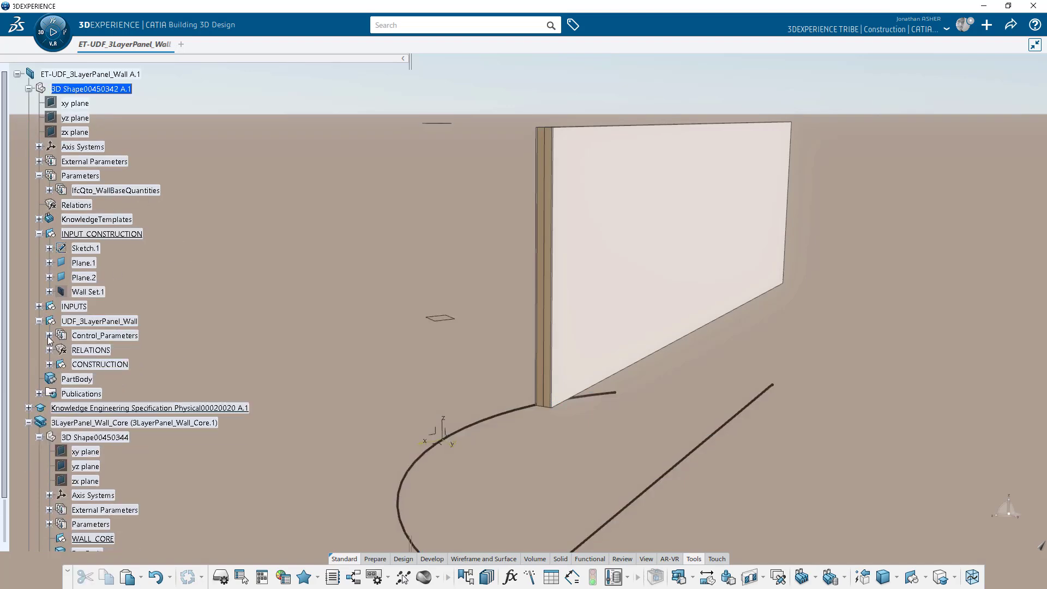
click(38, 307)
Create Extremum.1 on Mid-Surface with the xy plane as Direction 1.
click(483, 559)
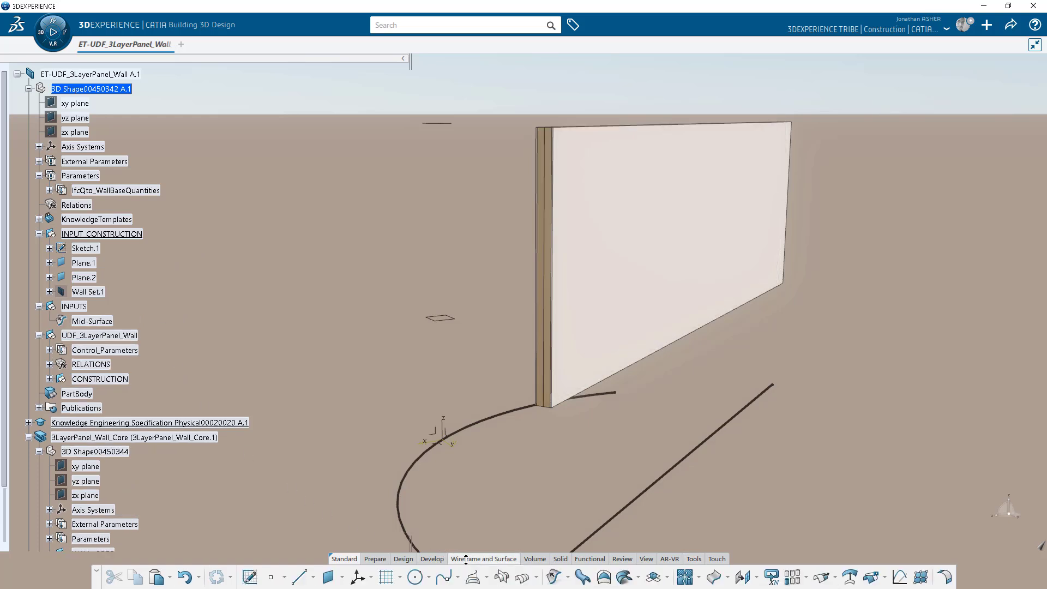
click(271, 577)
click(293, 555)
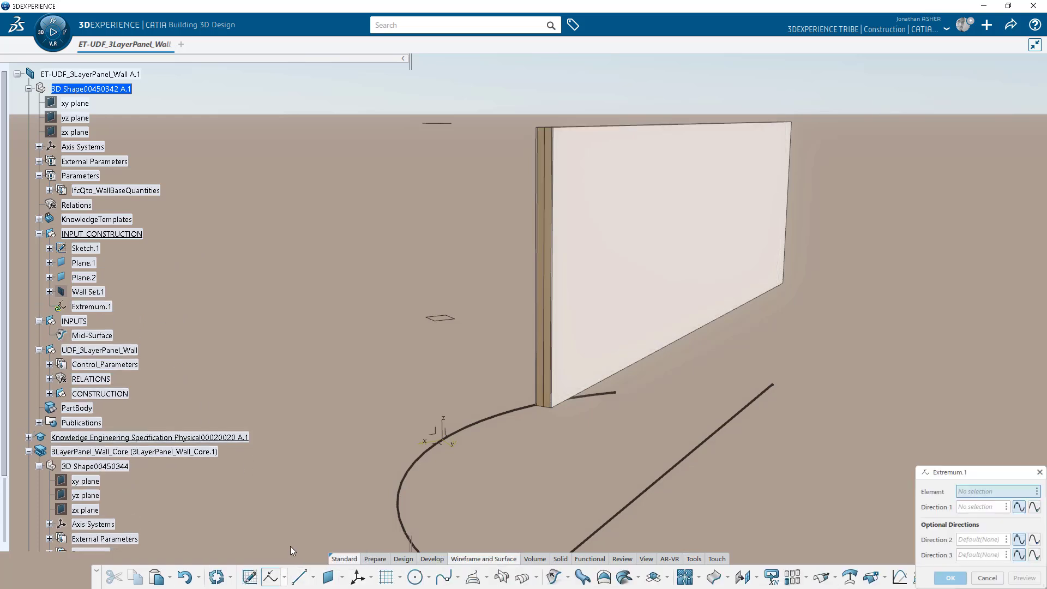
drag(946, 475, 749, 334)
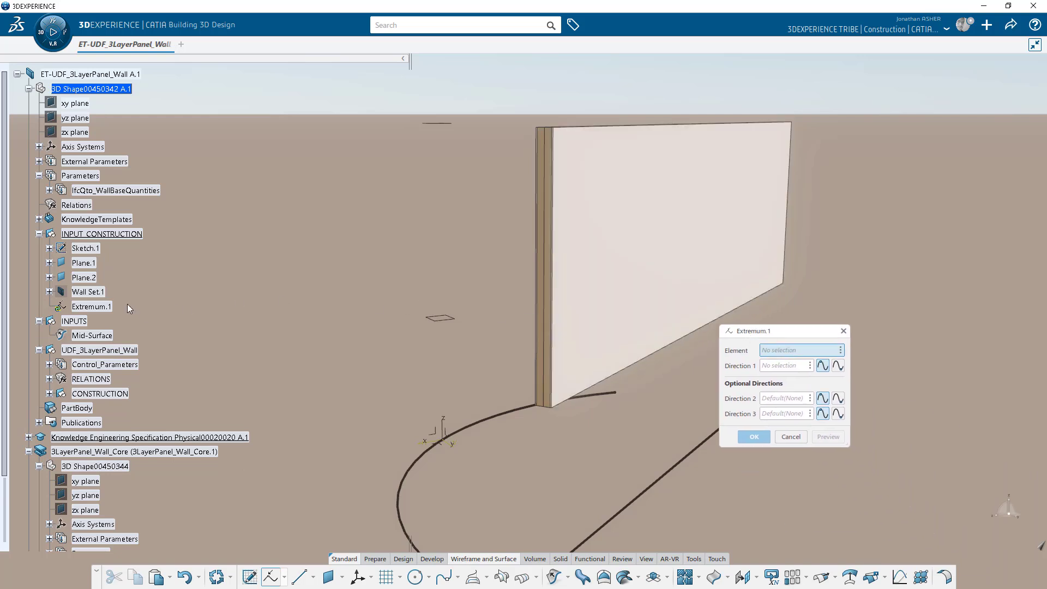
click(90, 336)
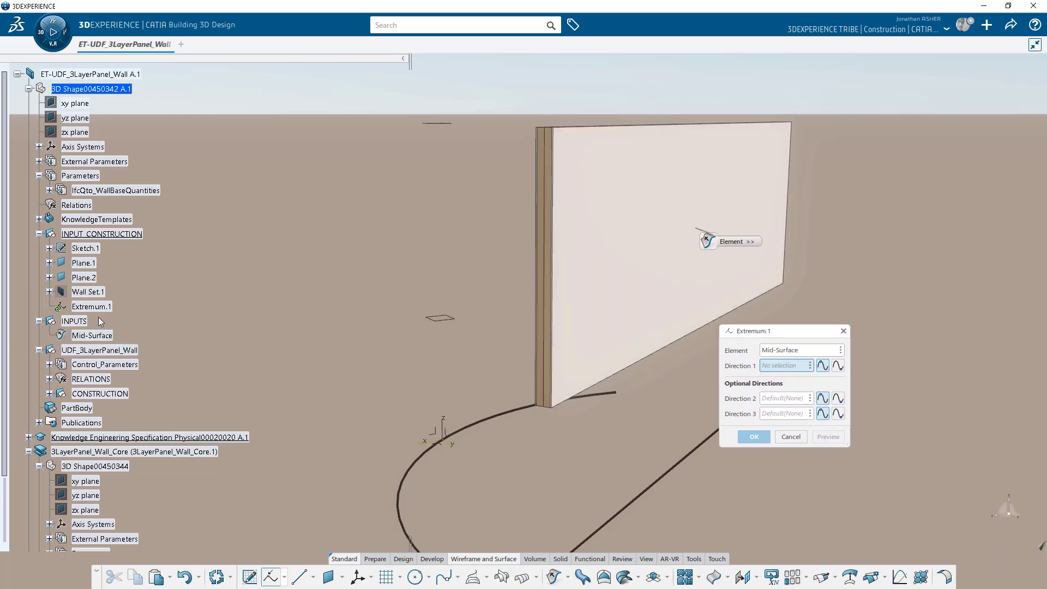
click(77, 104)
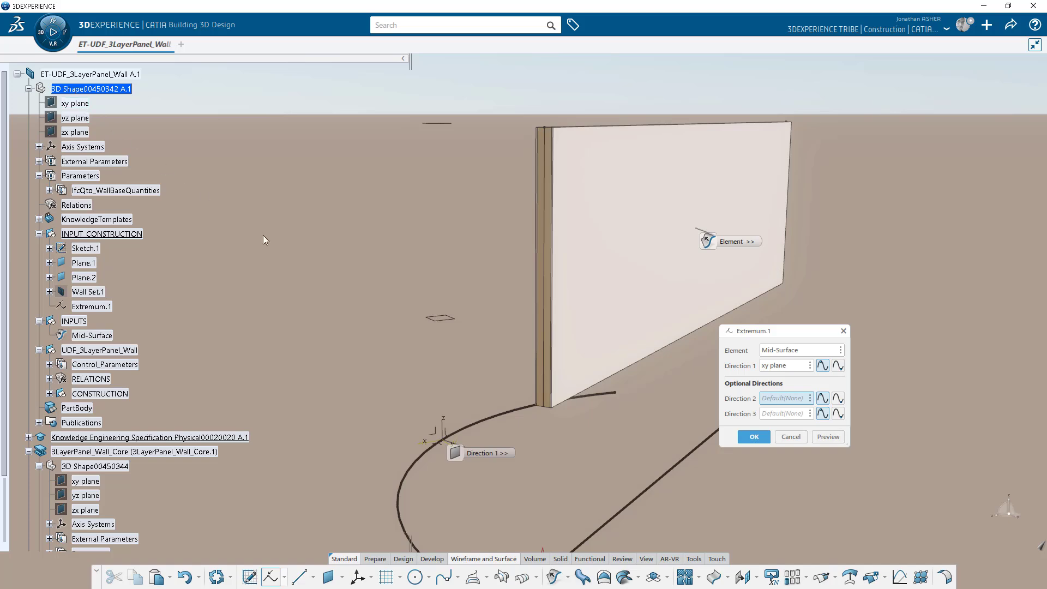
click(752, 436)
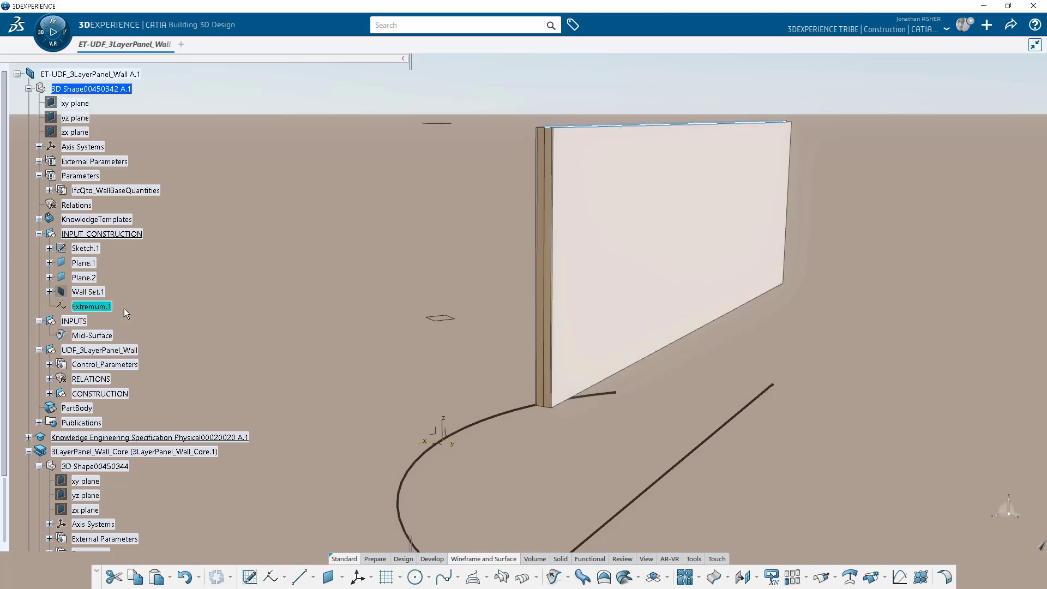
scroll(240, 305, down, 3)
Start a new offset plane referenced to the xy plane.
scroll(240, 327, down, 3)
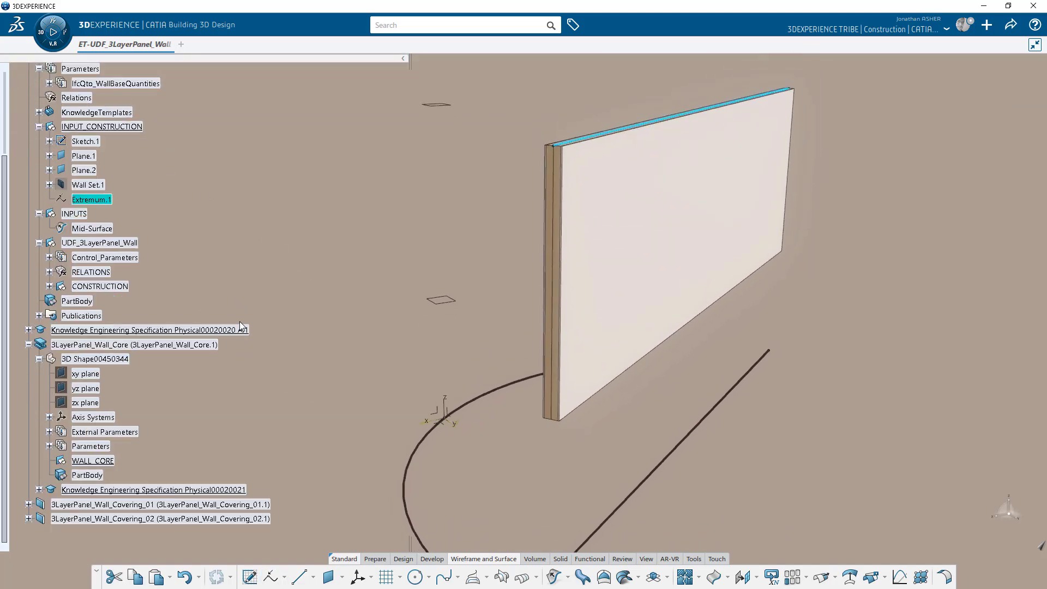
click(255, 289)
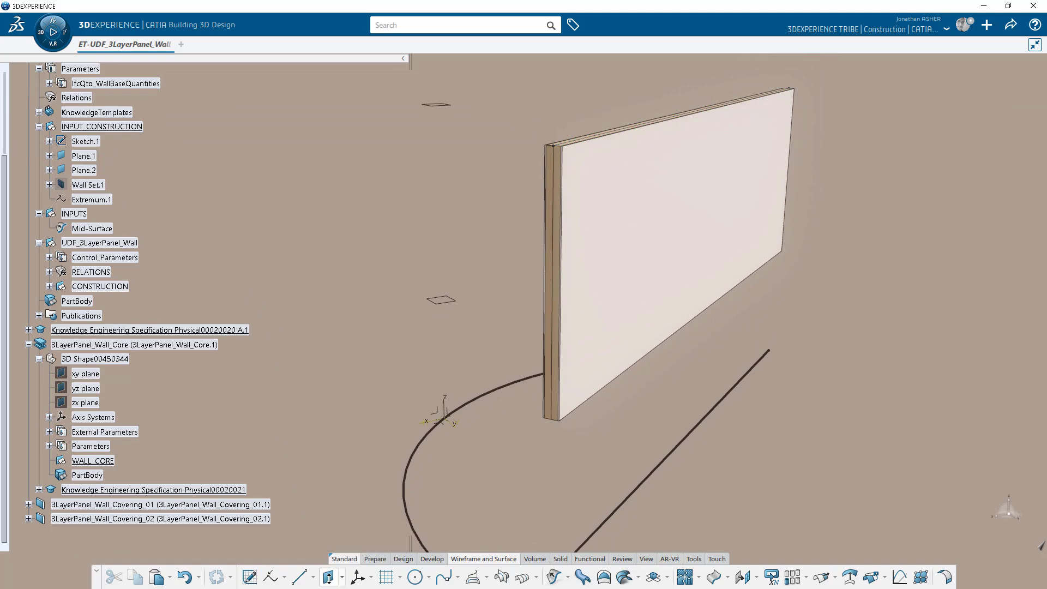
click(329, 577)
scroll(157, 263, up, 5)
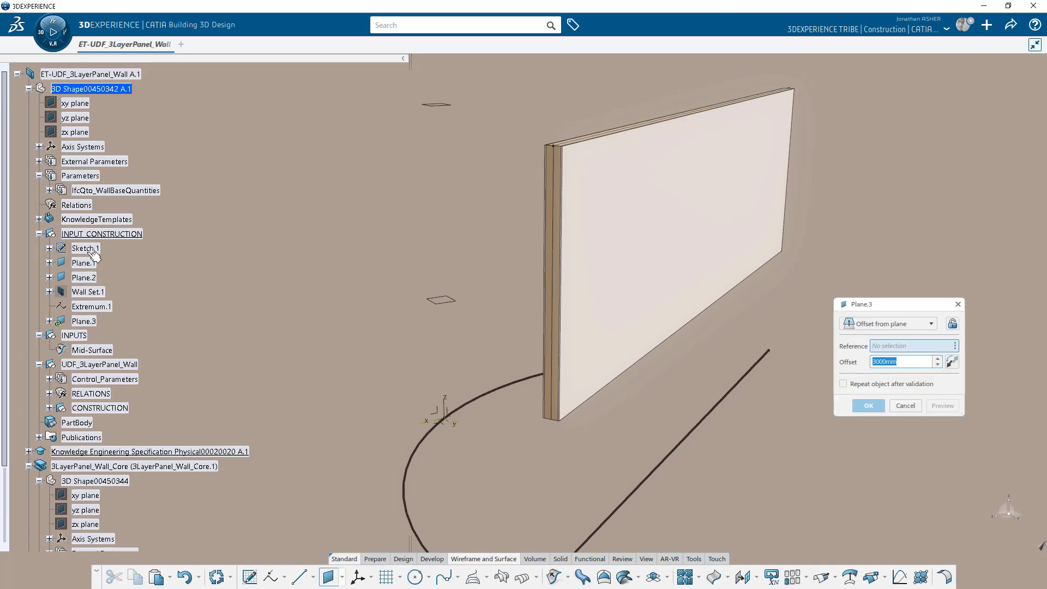
click(74, 103)
Drive the offset with formula distance('xy plane', Extremum.1)-100mm, giving Plane.3 at 4900mm.
right_click(912, 362)
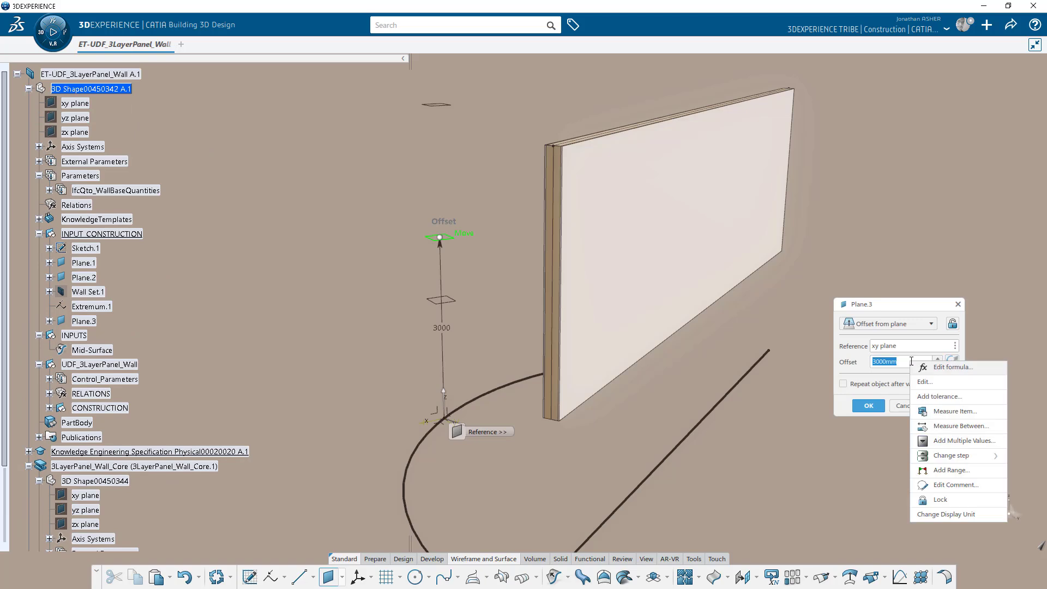
click(953, 367)
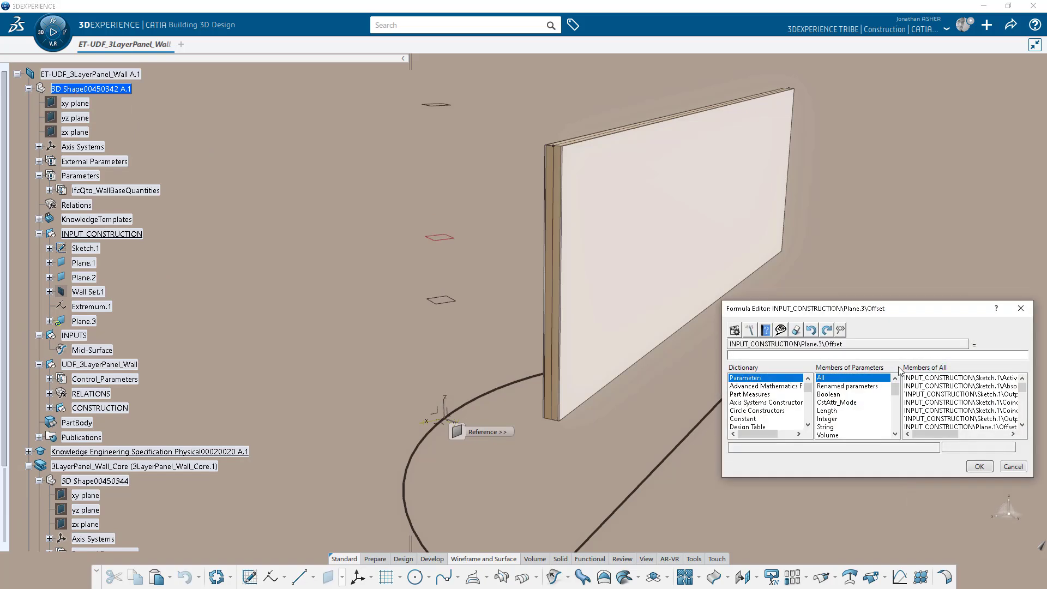
text(distance()
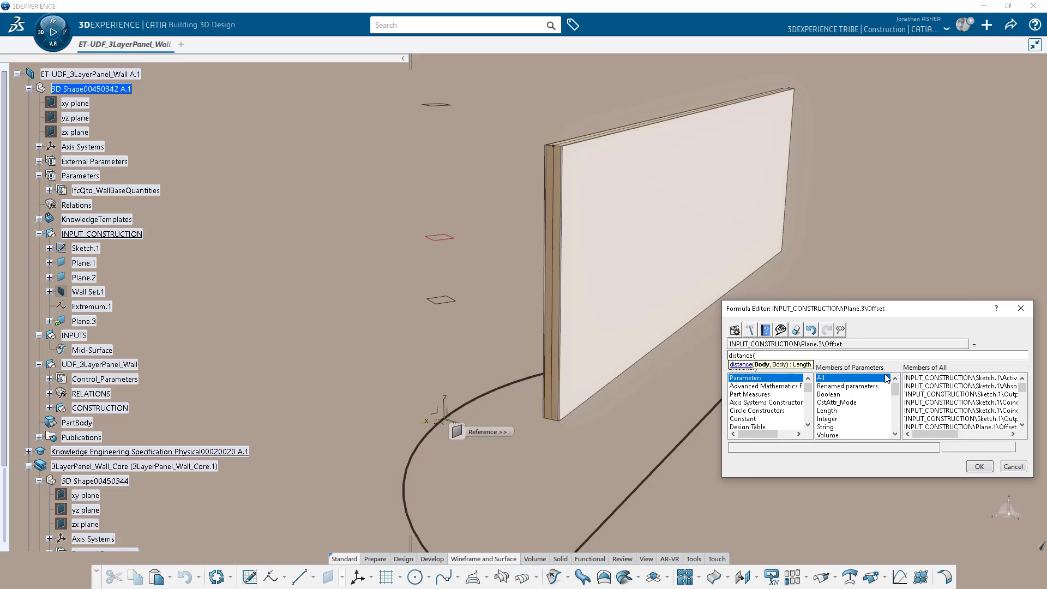
click(75, 103)
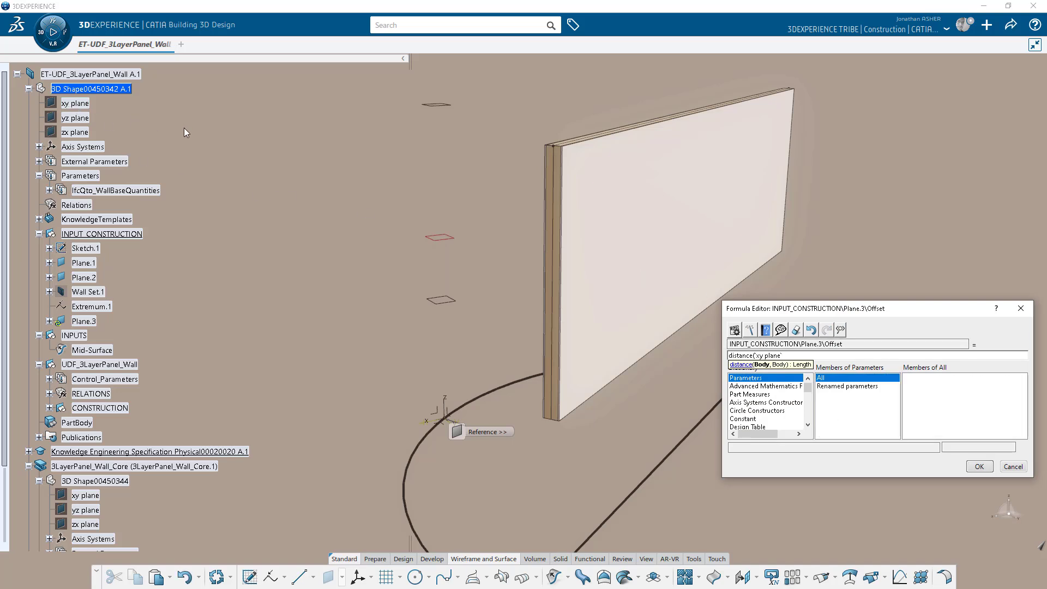
click(105, 306)
text()-100mm)
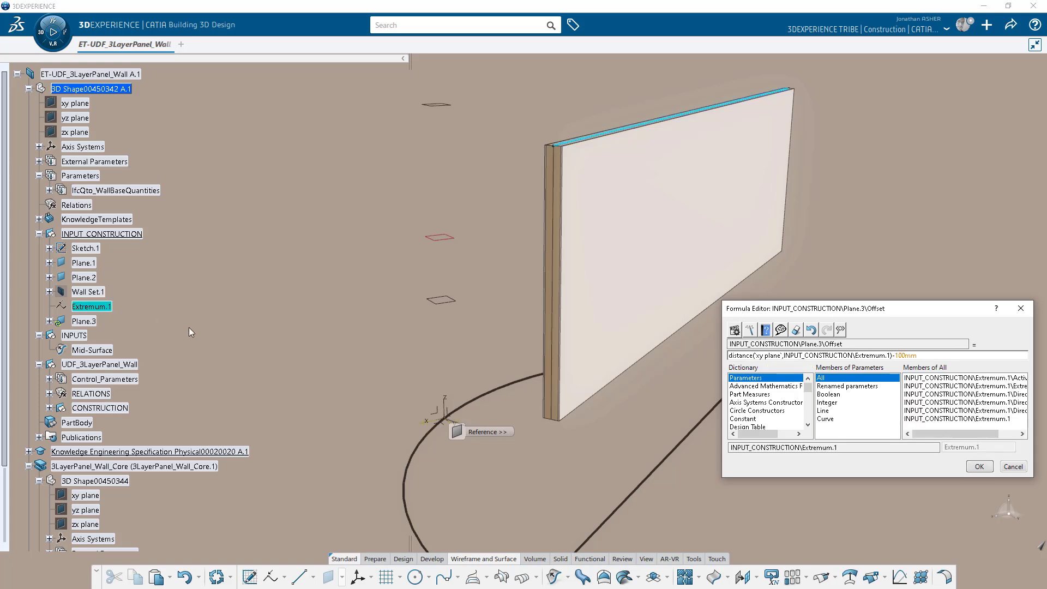
click(980, 466)
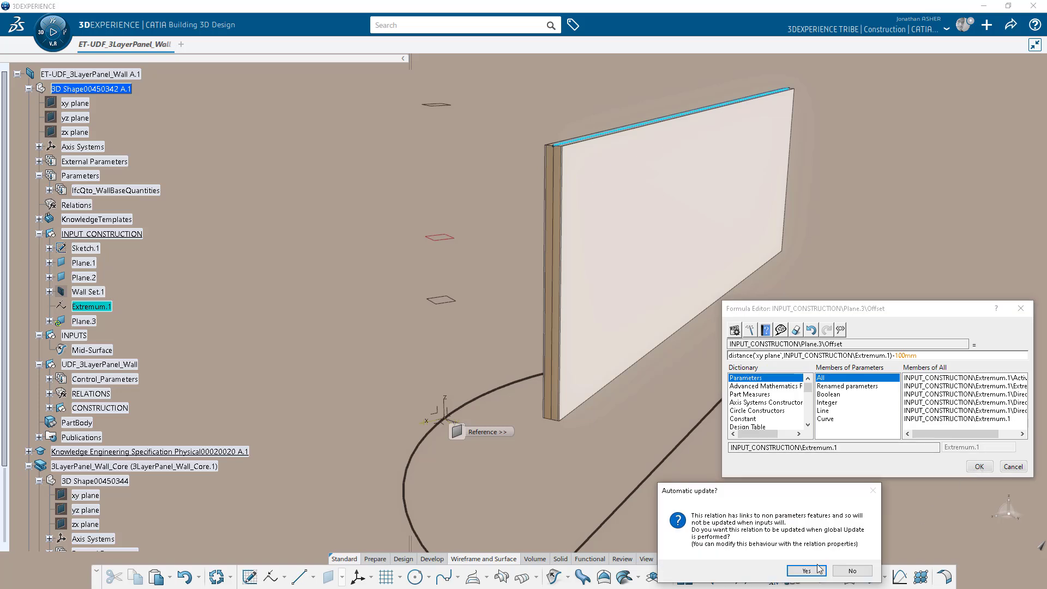
click(815, 573)
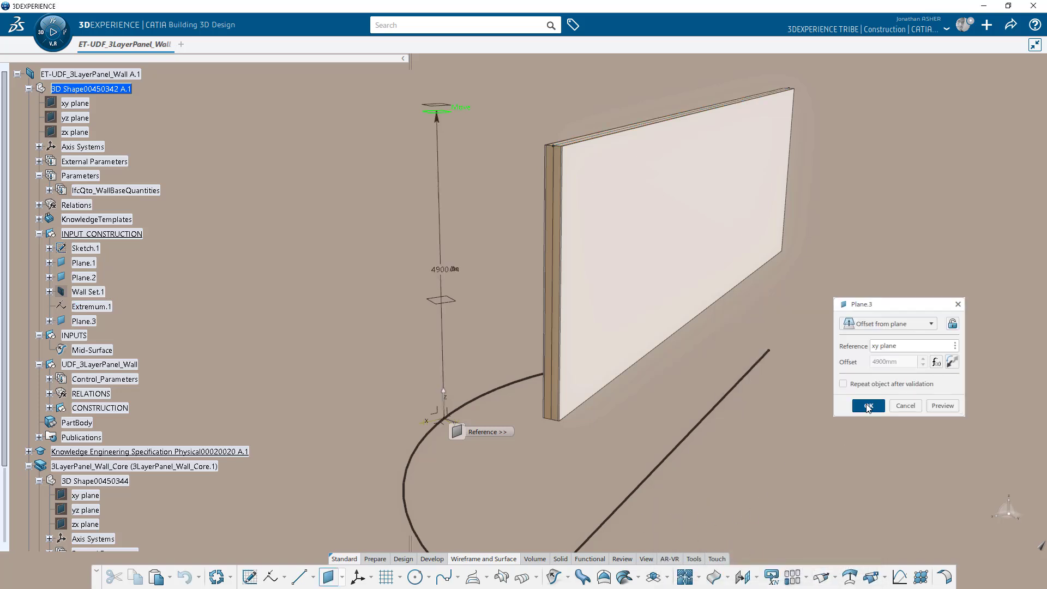
click(868, 407)
Intersect Plane.3 with Mid-Surface to create Intersect.1.
click(501, 576)
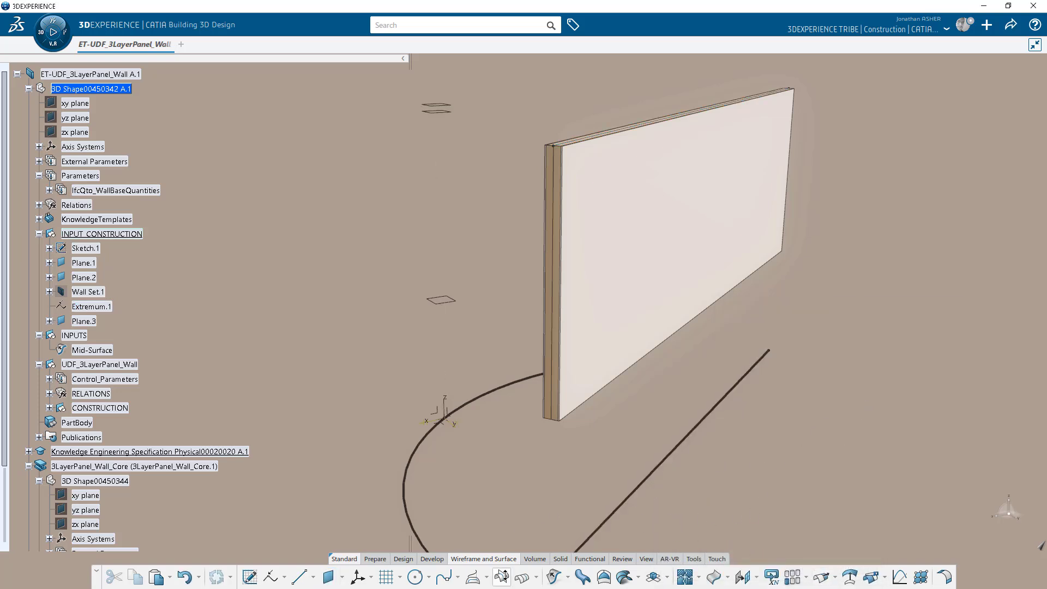
click(98, 322)
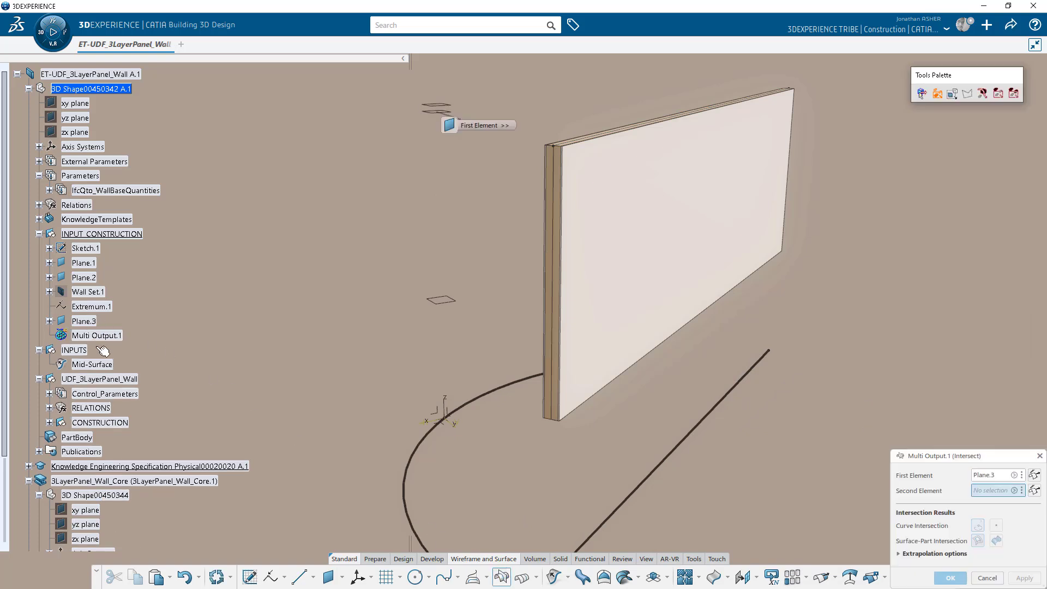
click(95, 364)
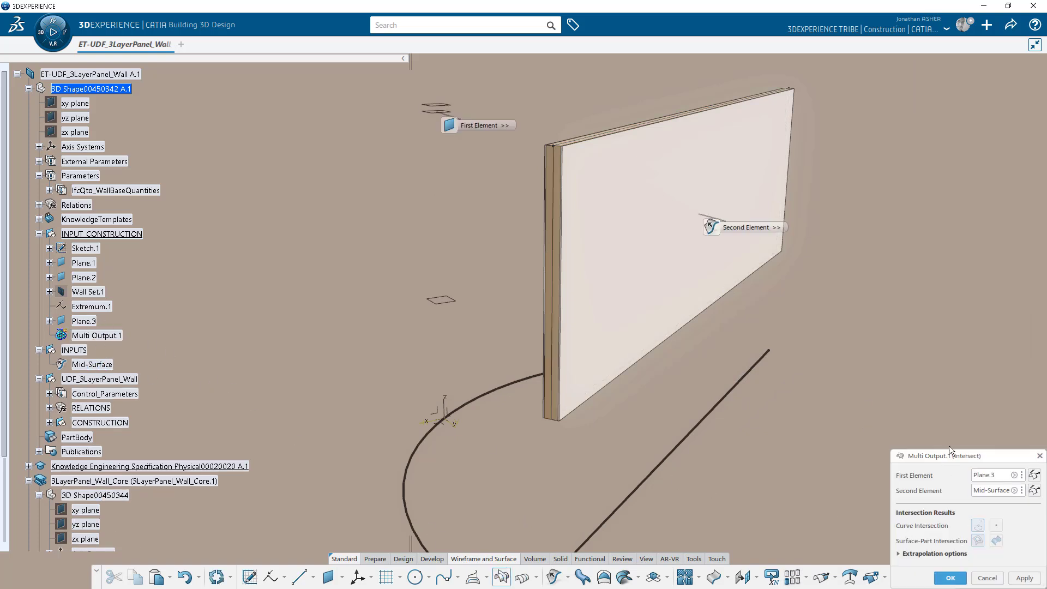
drag(951, 450, 856, 276)
click(856, 403)
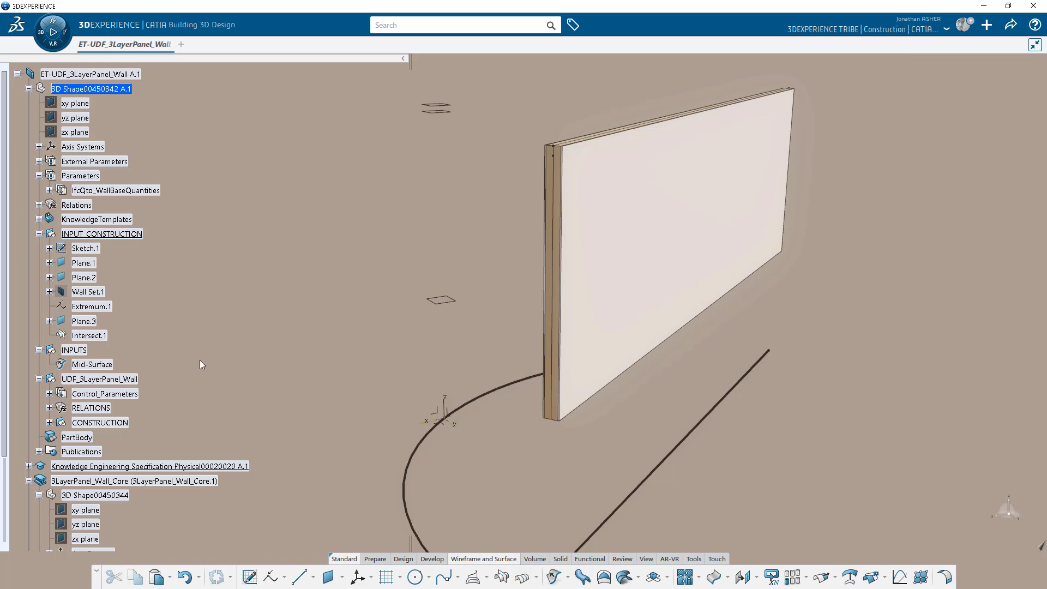
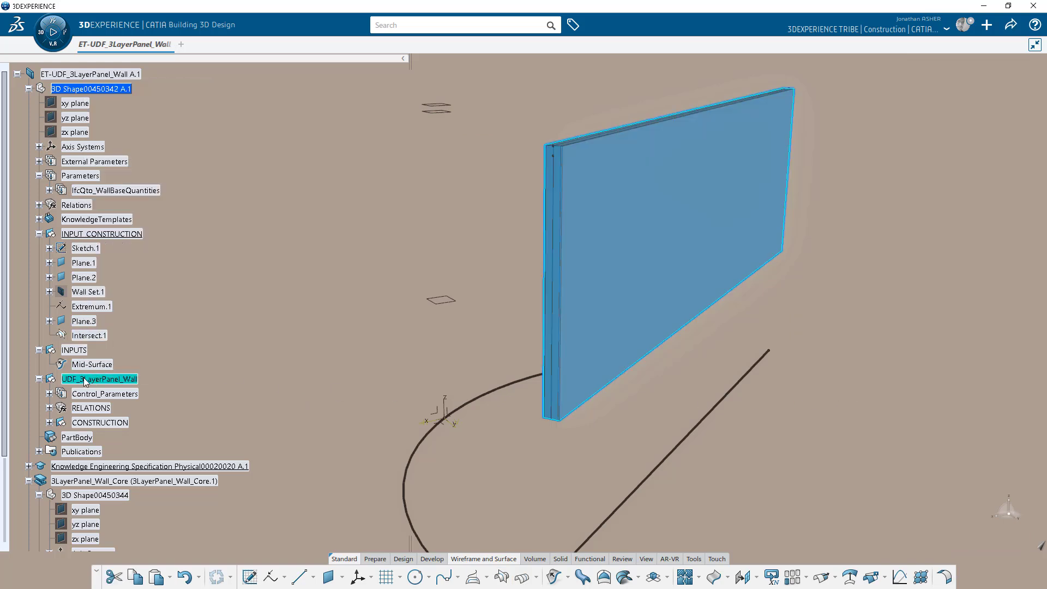
Rename Intersect.1 to DIVIDE_LINE in its properties.
right_click(100, 333)
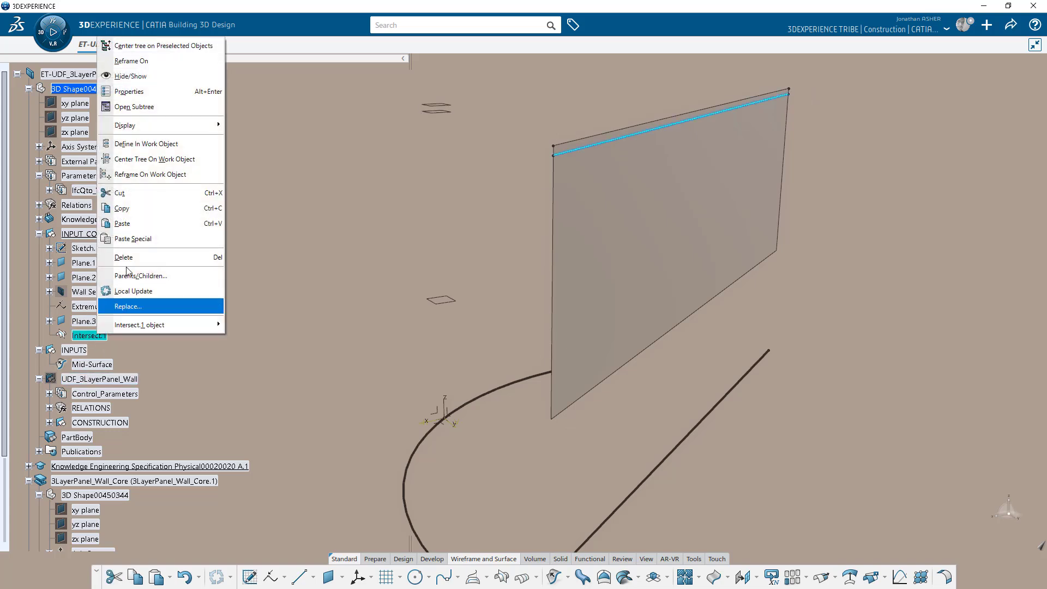
click(157, 92)
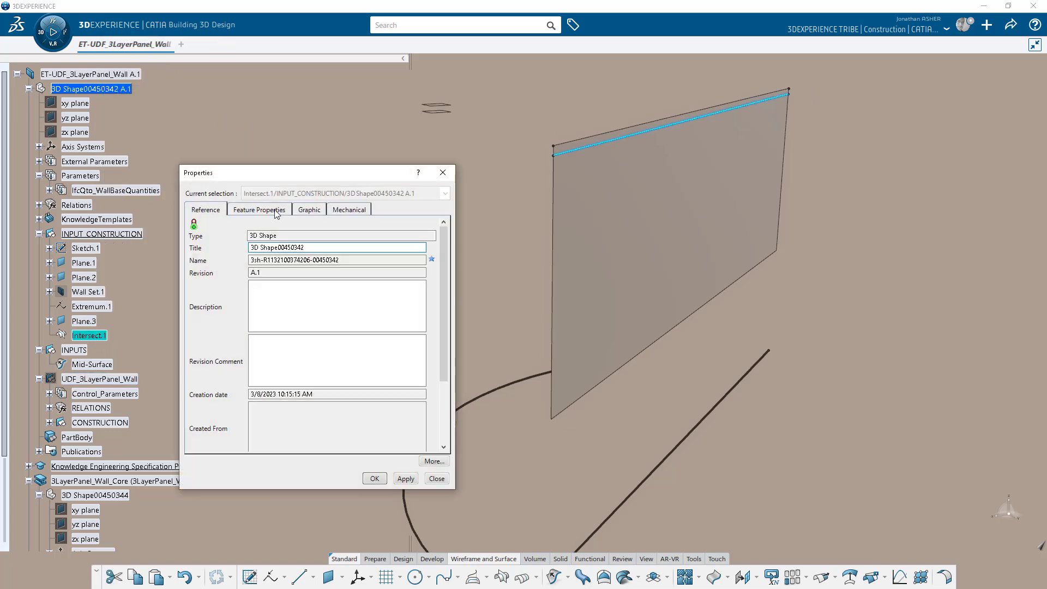
click(270, 211)
text(DIVIDE_LINE)
key(Return)
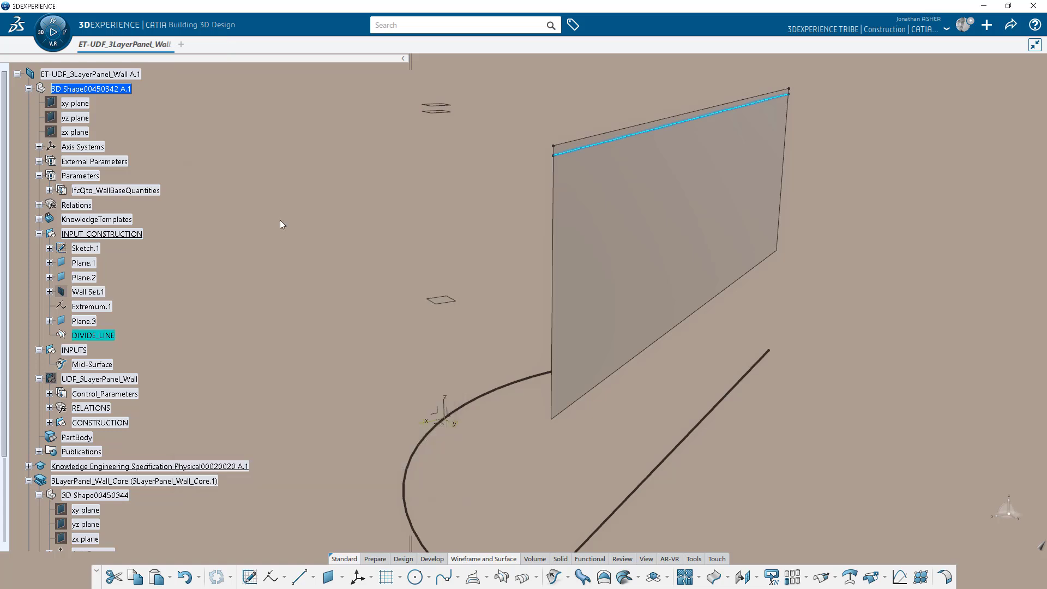
Hide INPUT_CONSTRUCTION and INPUTS, and show the UDF_3LayerPanel_Wall solid.
right_click(118, 232)
click(150, 267)
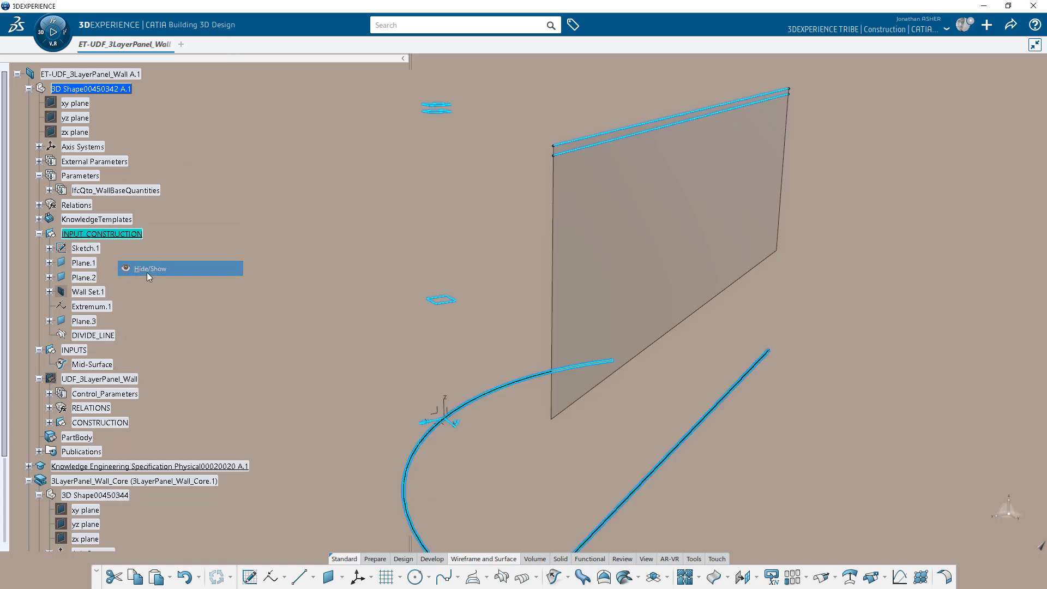
right_click(71, 352)
click(109, 93)
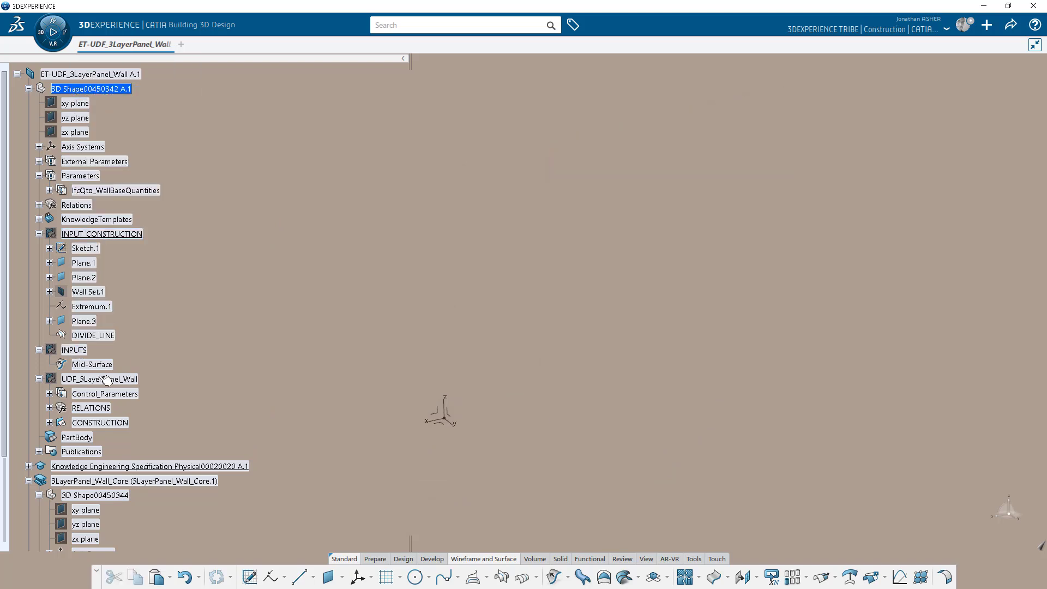
right_click(103, 379)
click(135, 123)
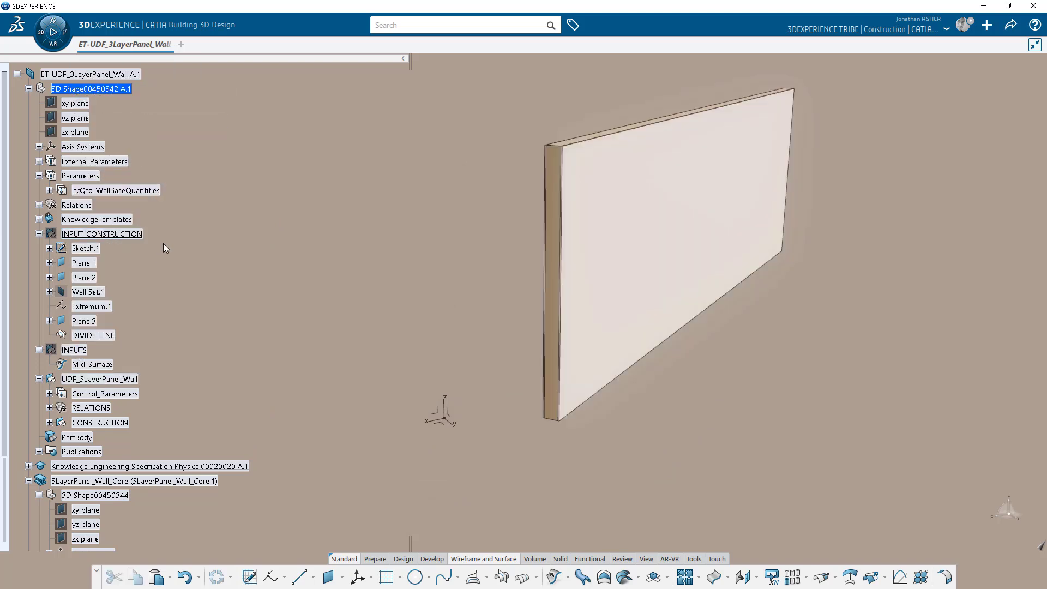
Make the WALL_CORE geometrical set the working object.
scroll(109, 327, down, 1)
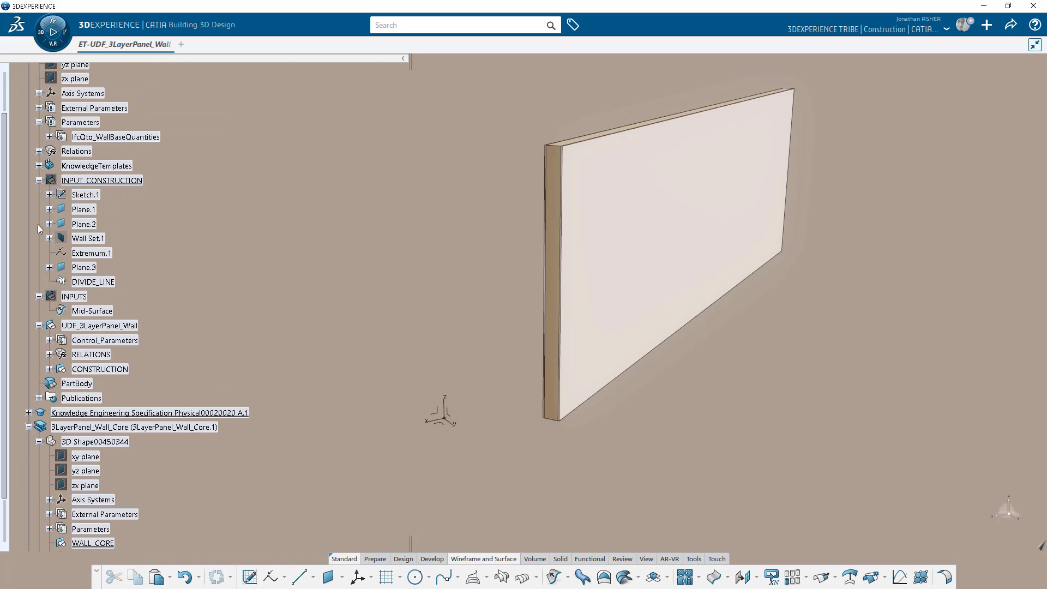
scroll(49, 273, down, 1)
double_click(85, 489)
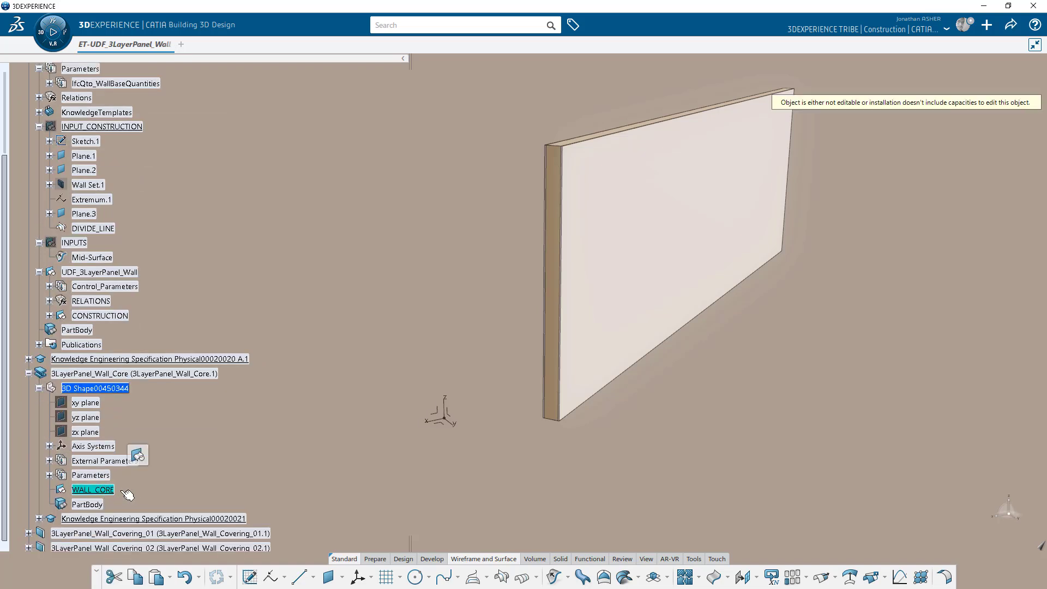
Start a Multiple Split of WALL_CORE_VOLUME with its curvilinear pattern following DIVIDE_LINE.
click(409, 558)
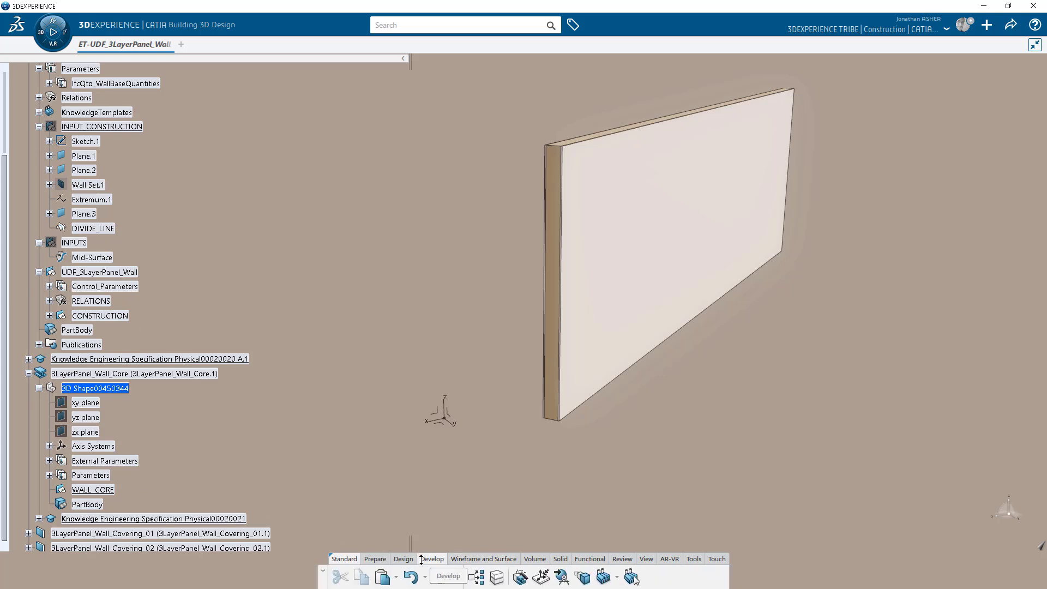
click(631, 577)
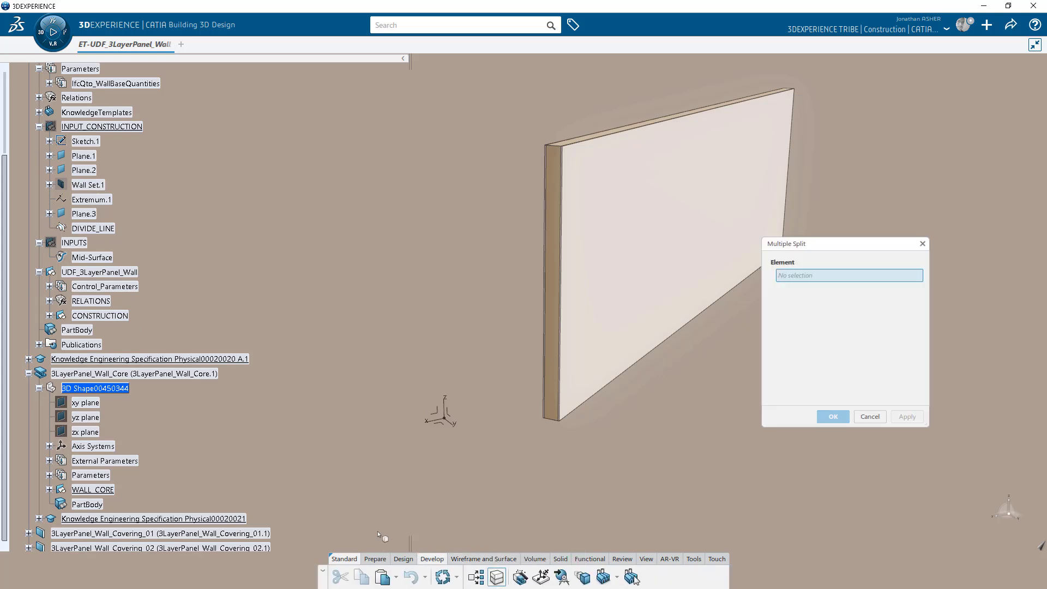
click(50, 315)
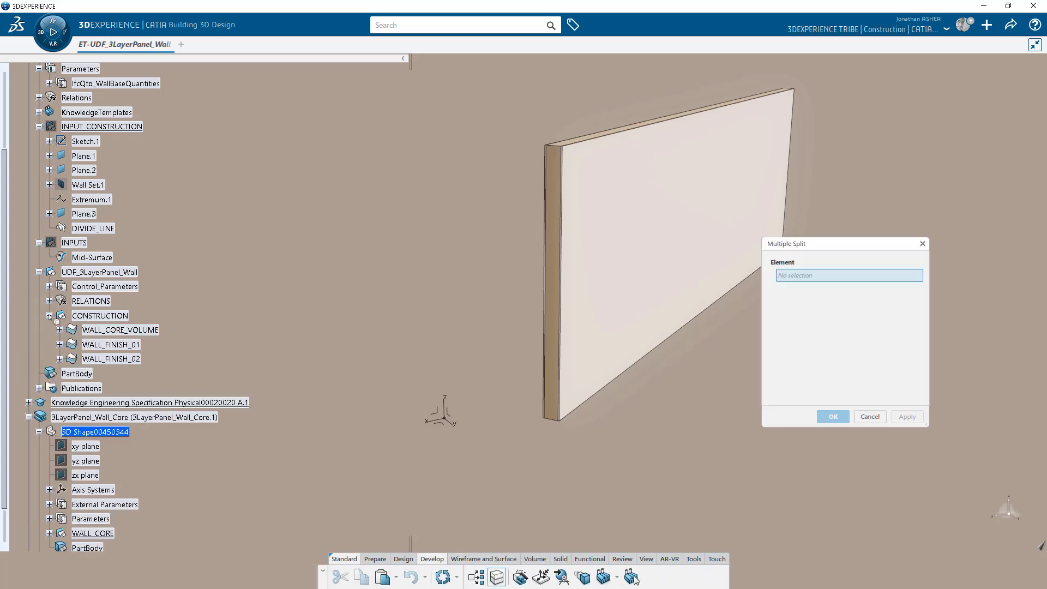
click(107, 330)
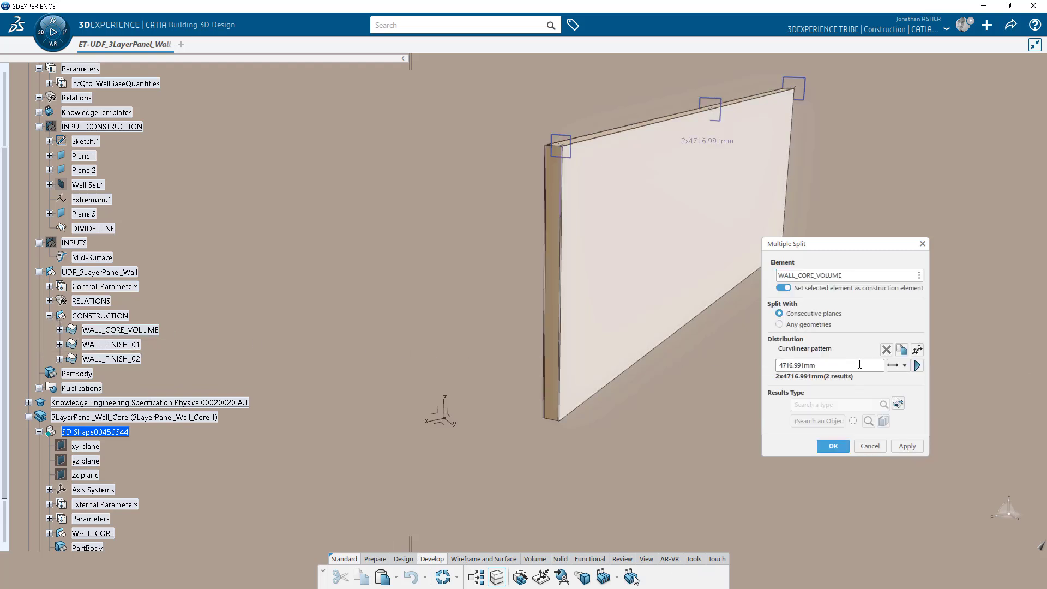
click(917, 350)
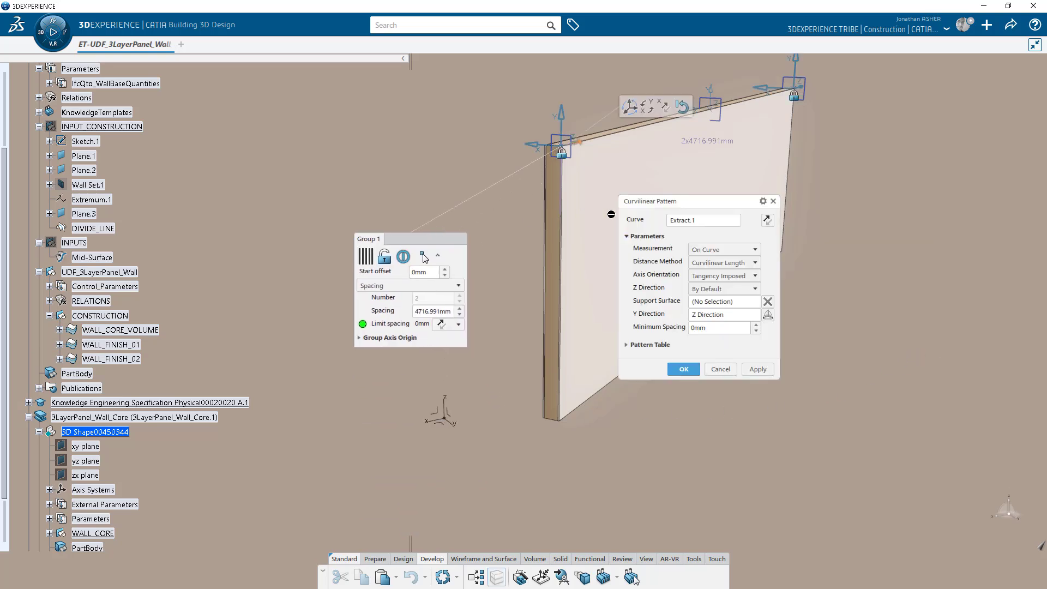
key(Delete)
click(98, 229)
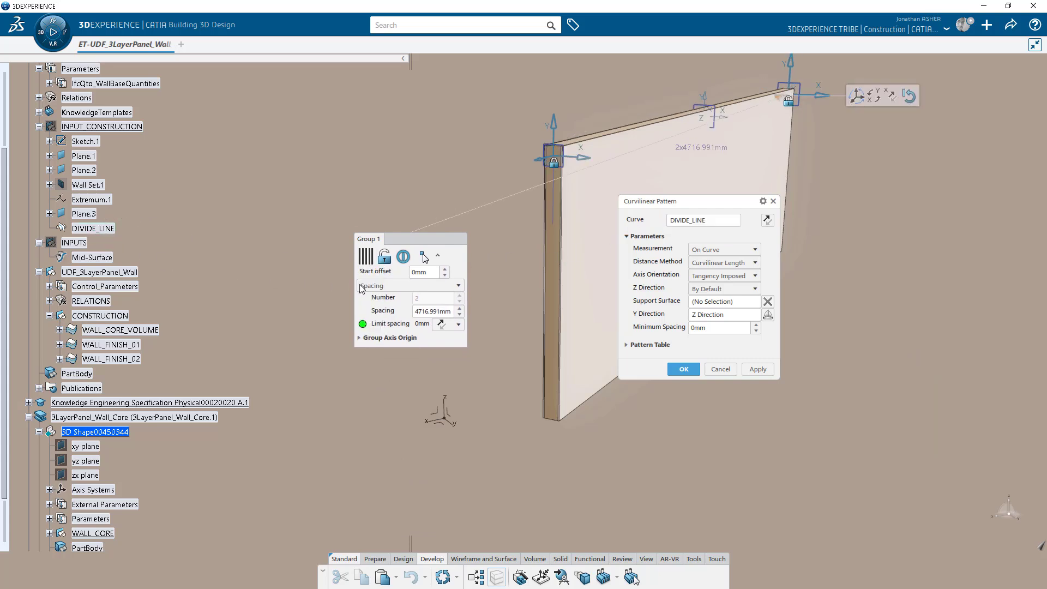
click(682, 370)
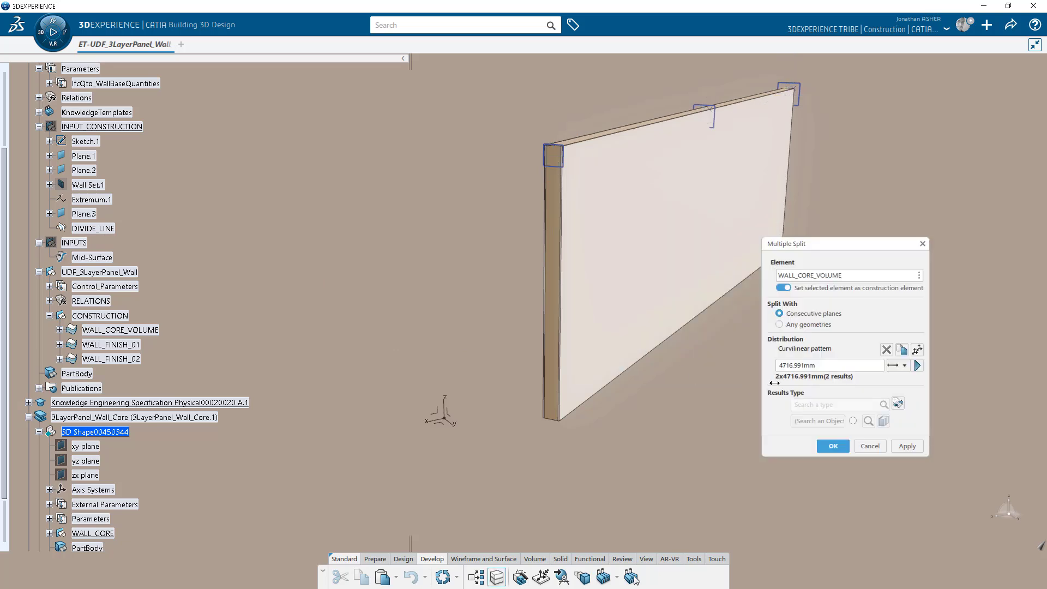
Set 2 m spacing and Other AEC structural element results, then complete the split.
double_click(797, 366)
text(2m)
click(909, 445)
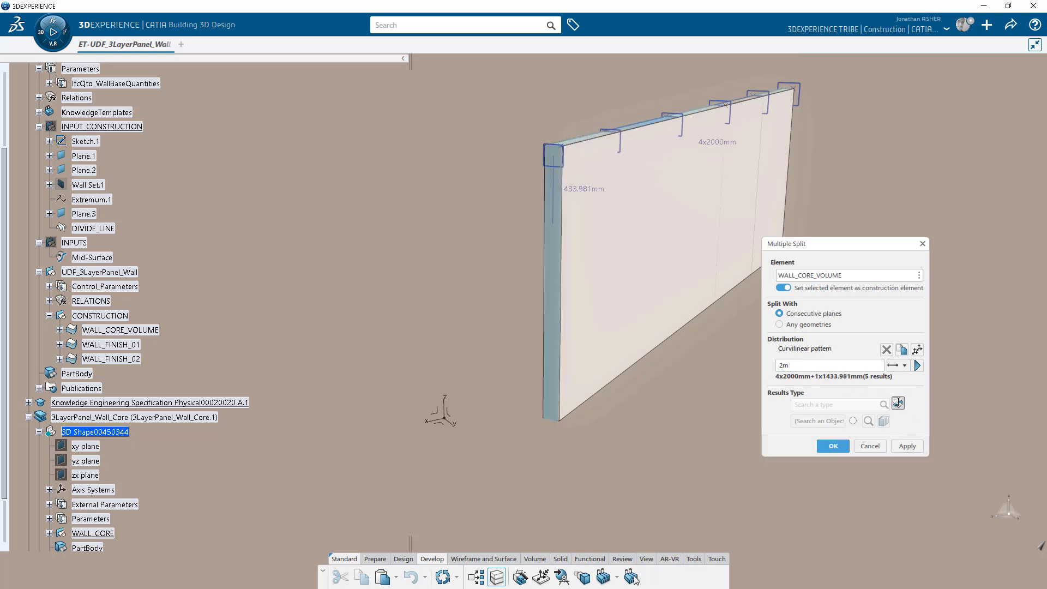
click(855, 405)
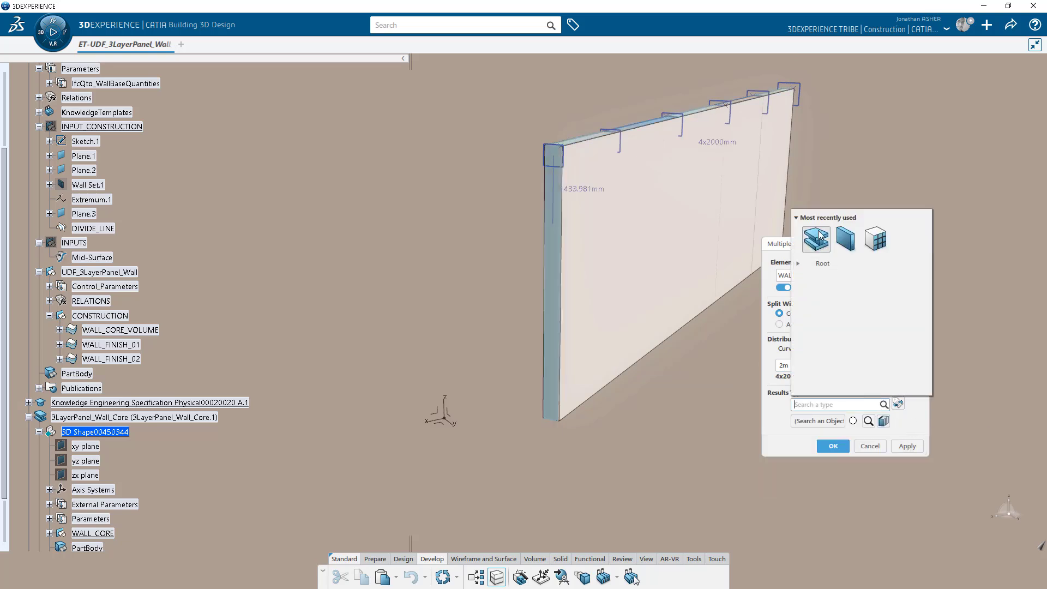
click(817, 238)
click(907, 446)
click(831, 446)
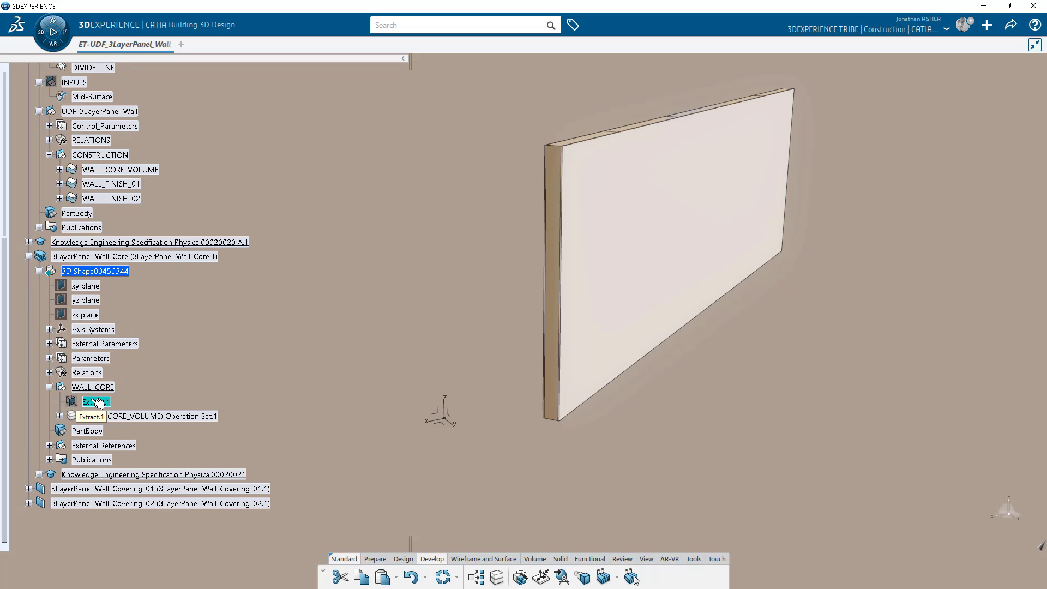
Delete Extract.1 and drive the 2000mm split spacing with a WallPanelWidth formula.
right_click(99, 403)
click(129, 330)
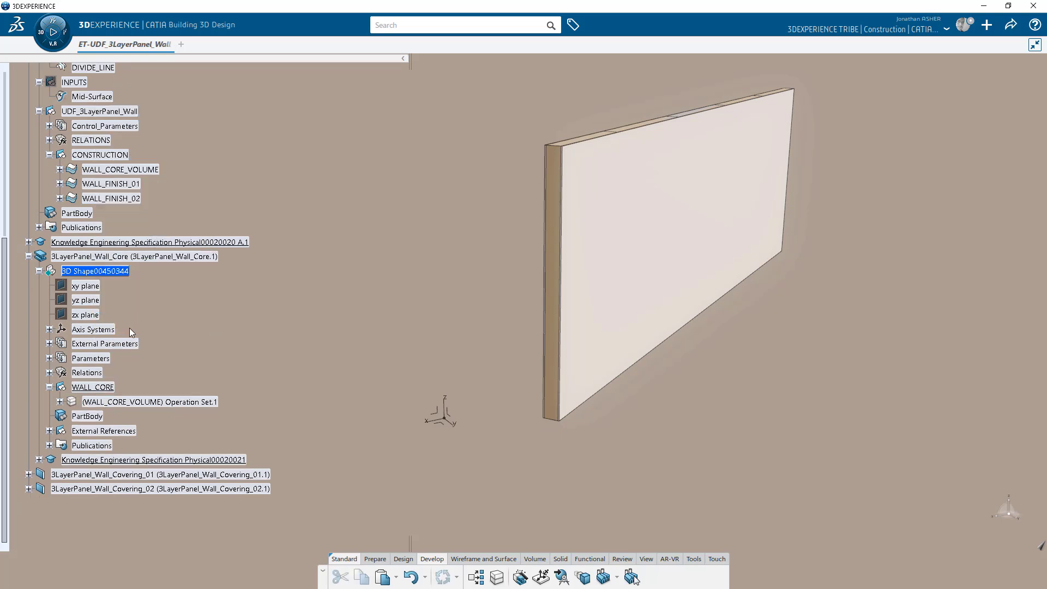
click(694, 559)
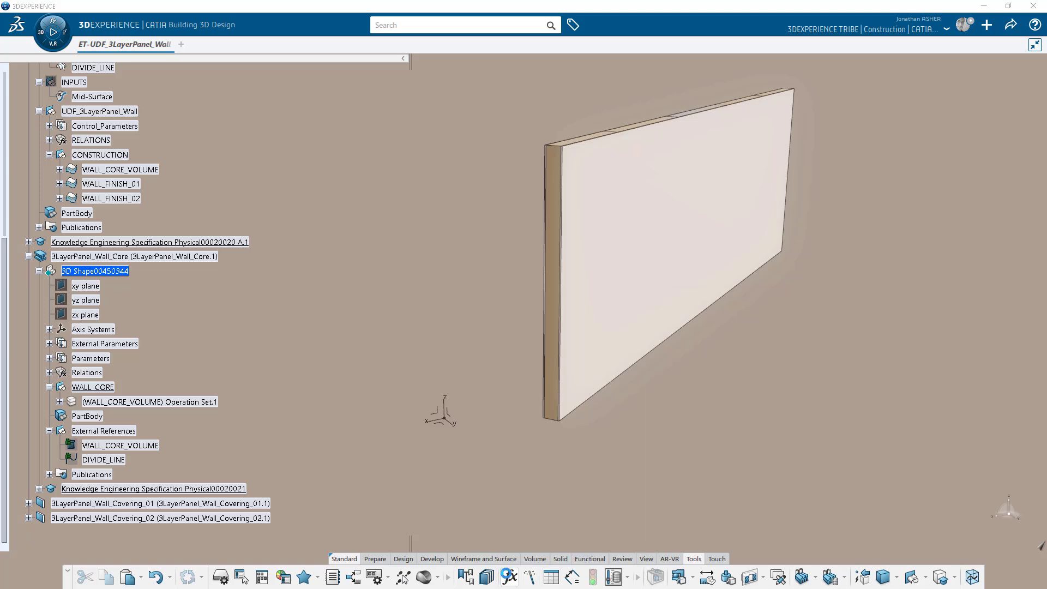
click(510, 576)
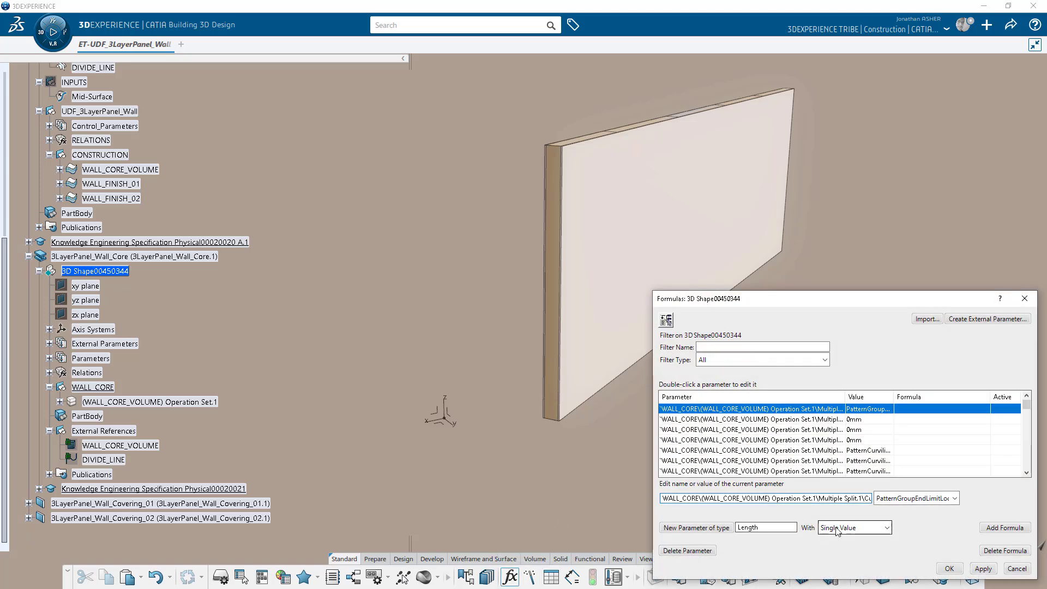
scroll(875, 436, down, 3)
click(874, 429)
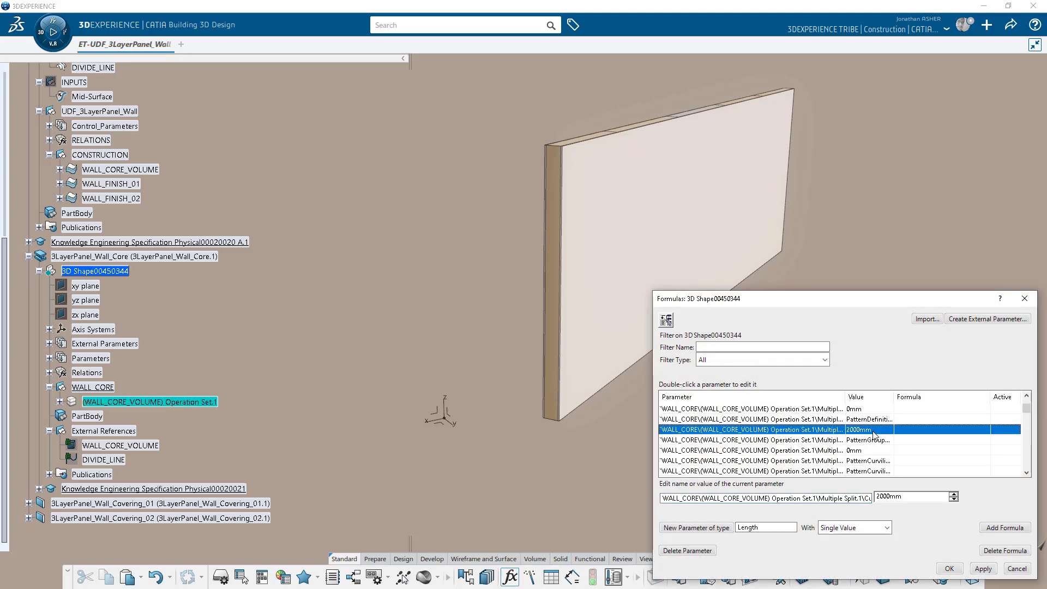
click(1008, 527)
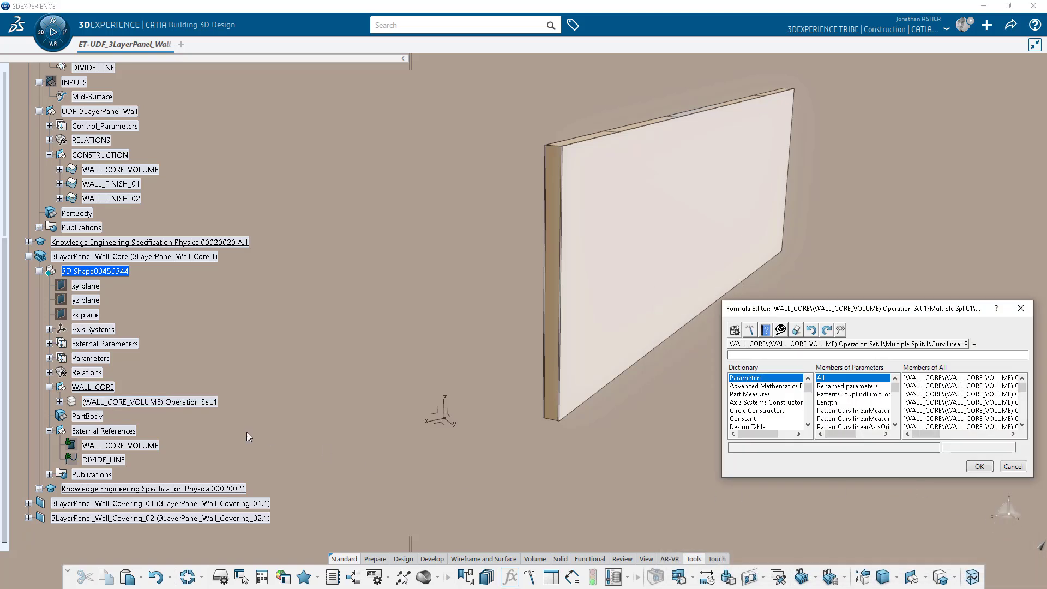
scroll(133, 426, up, 5)
click(49, 340)
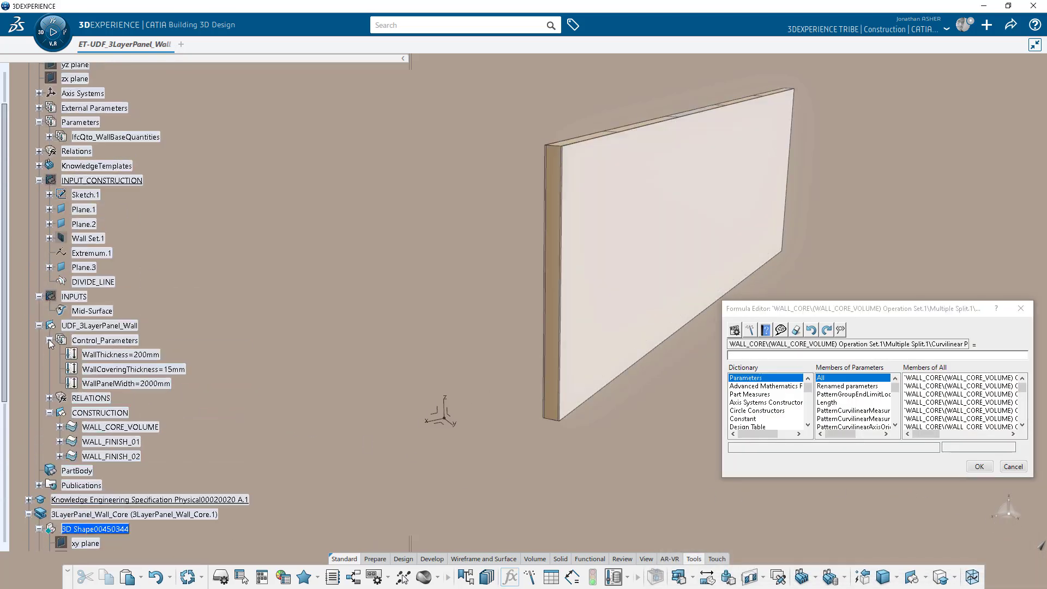
click(158, 384)
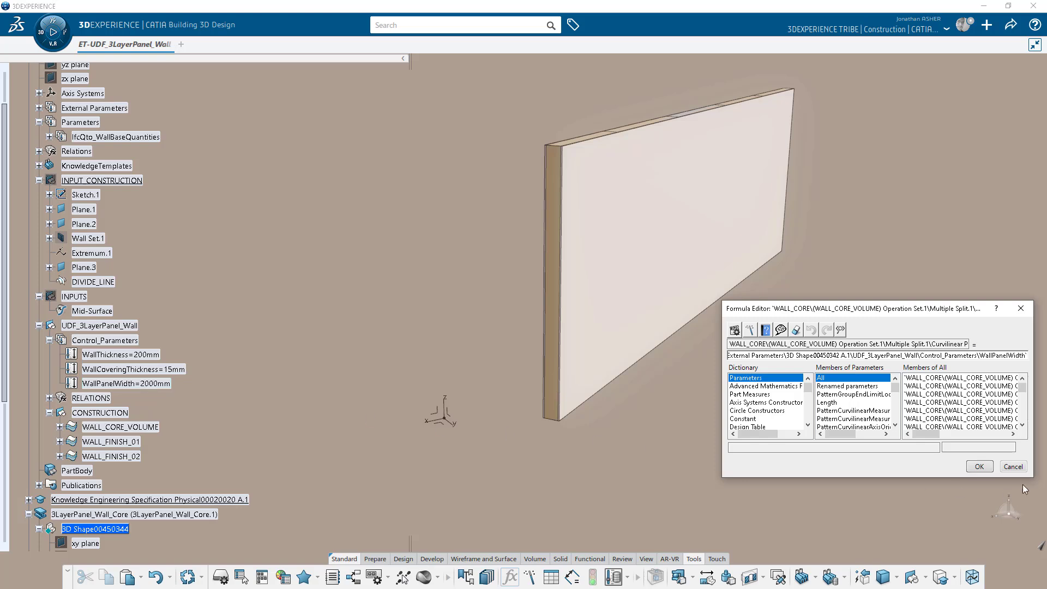
click(980, 466)
click(960, 571)
scroll(95, 428, down, 5)
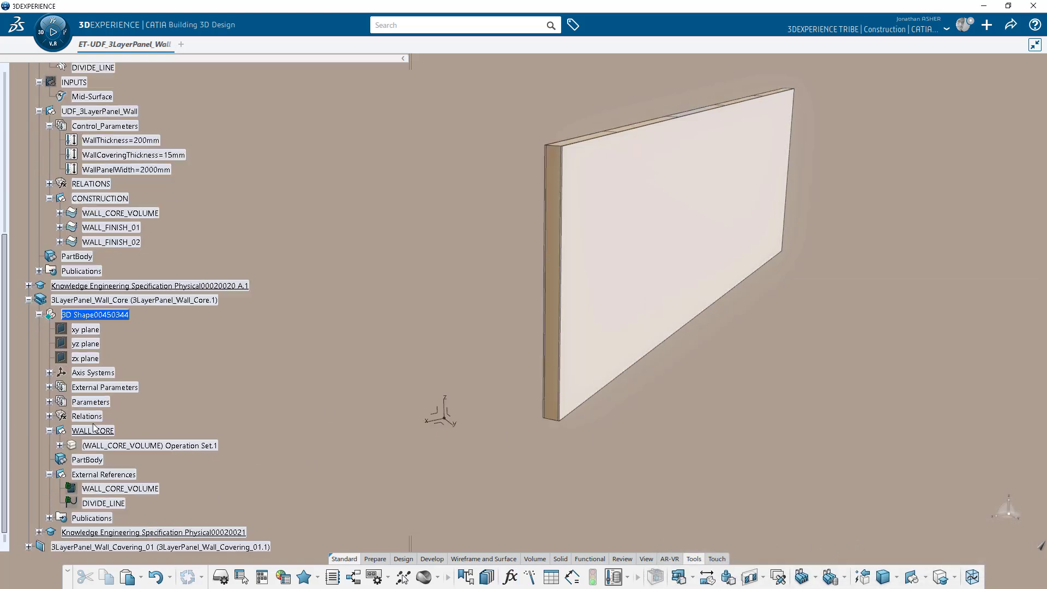
Give the wall core operation set a tan fill colour.
click(49, 387)
click(50, 387)
click(49, 430)
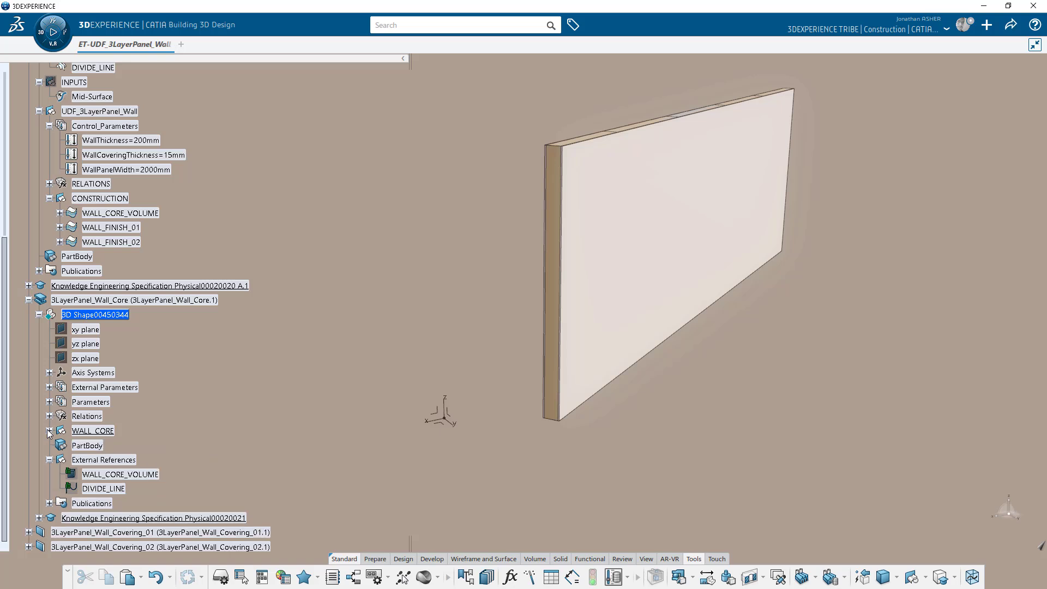
click(49, 460)
click(49, 431)
right_click(110, 445)
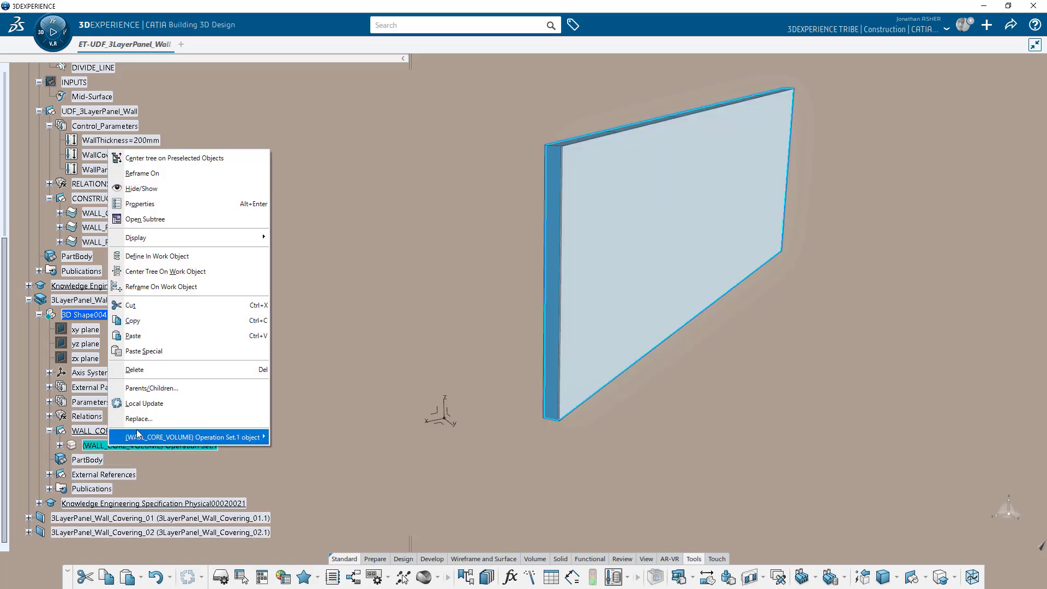
click(156, 204)
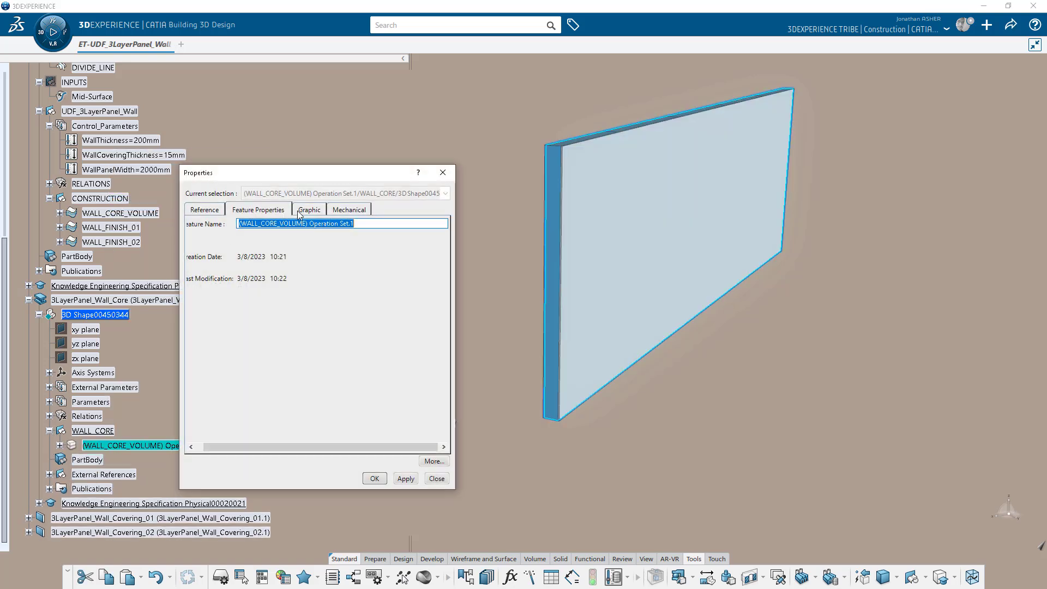
click(296, 210)
click(257, 249)
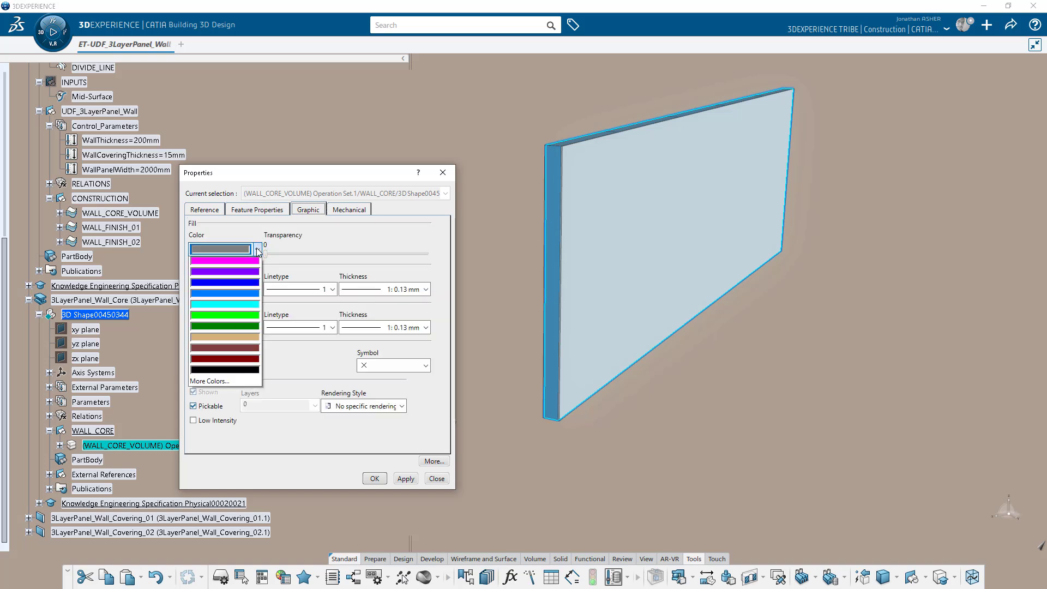
click(239, 404)
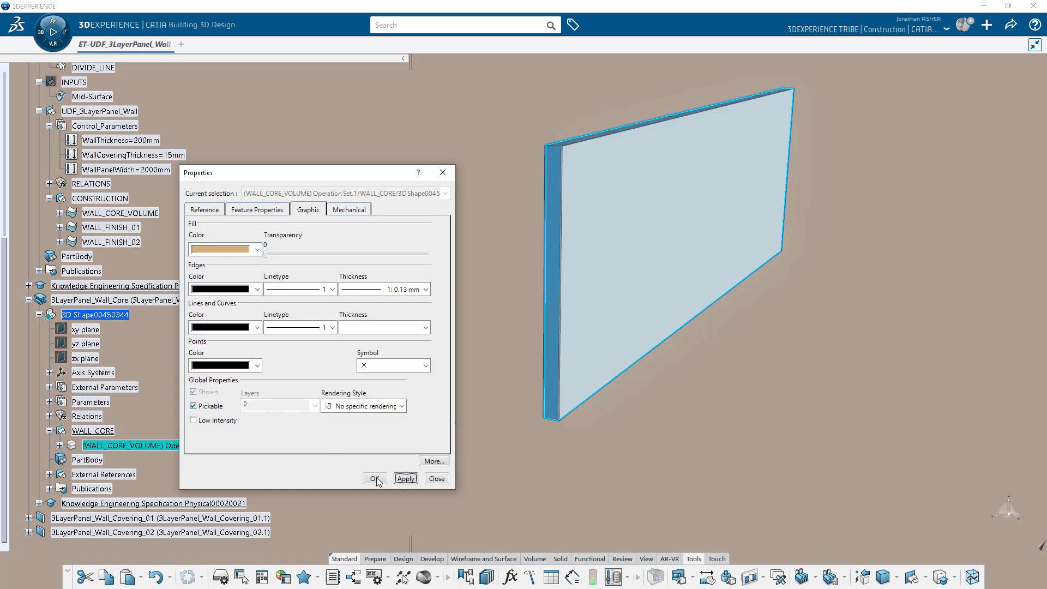
click(374, 478)
click(325, 480)
Rename Wall_Covering_01's Geometrical Set.1 to WALL_FINISH_01 with a white fill.
middle_drag(480, 265, 379, 331)
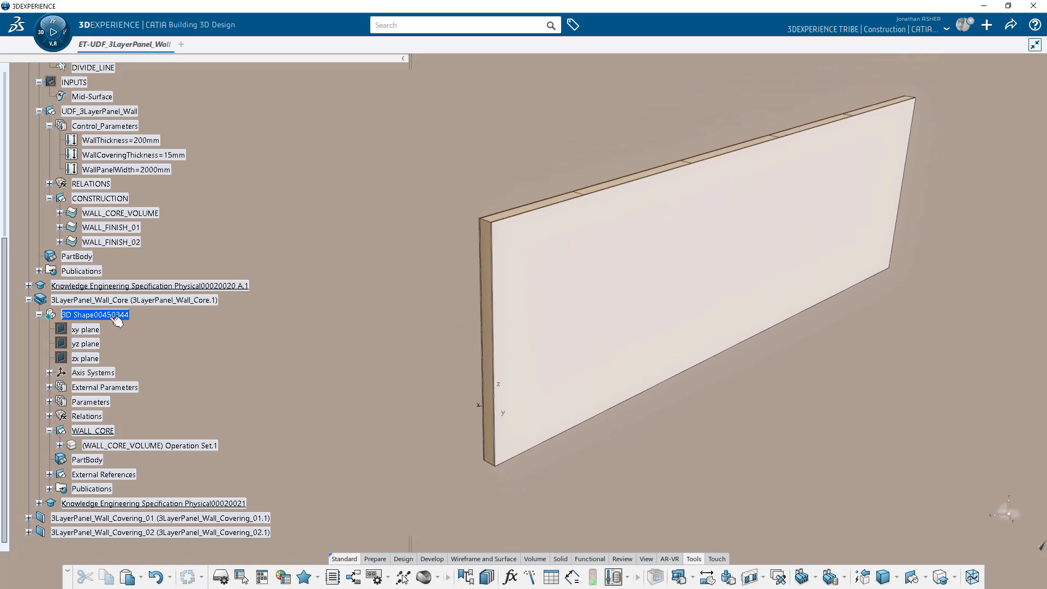
click(39, 314)
click(28, 344)
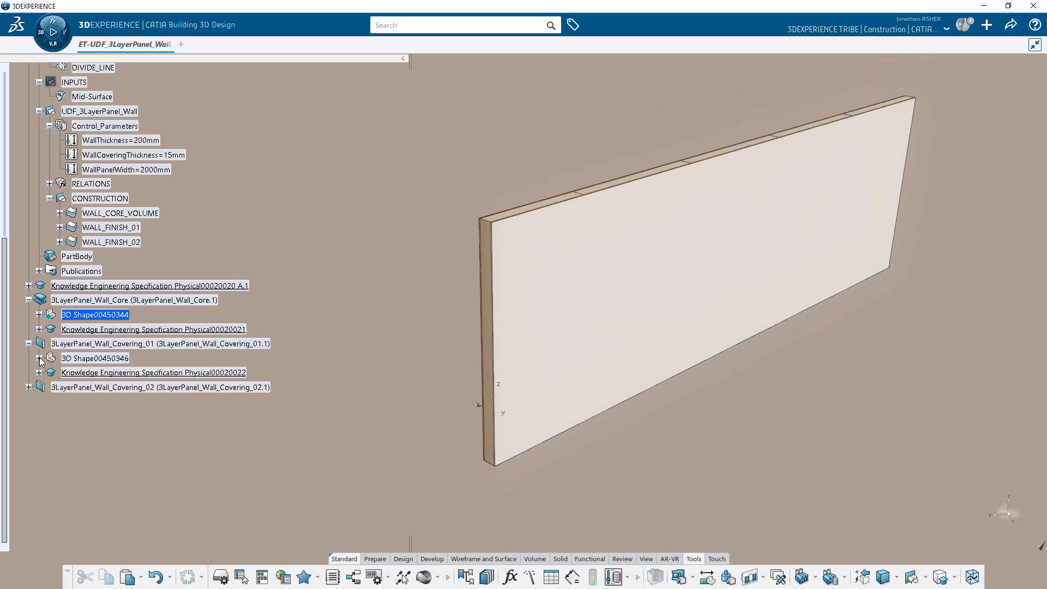
click(38, 358)
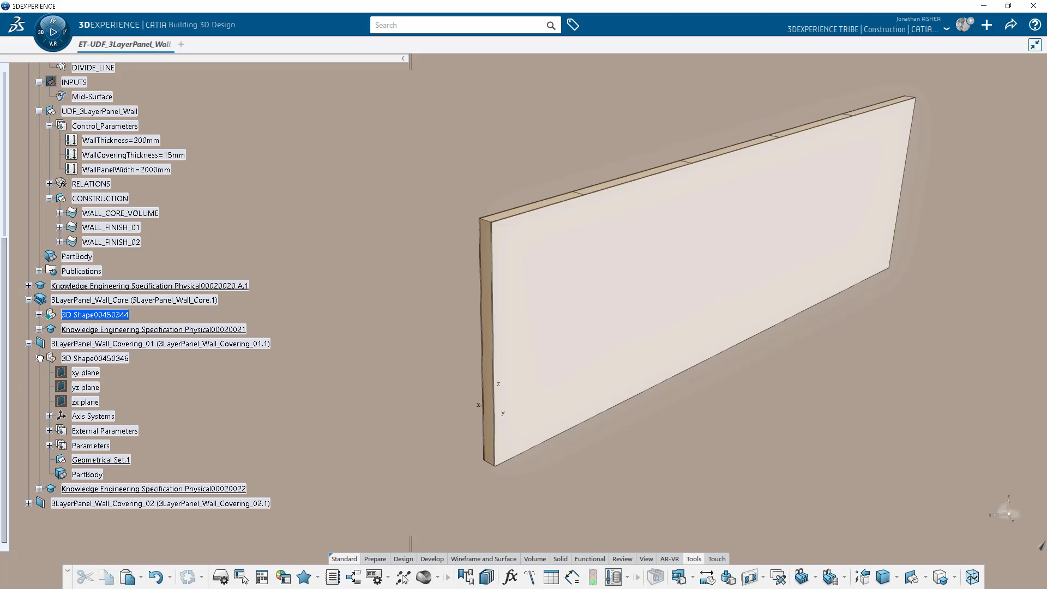
click(96, 459)
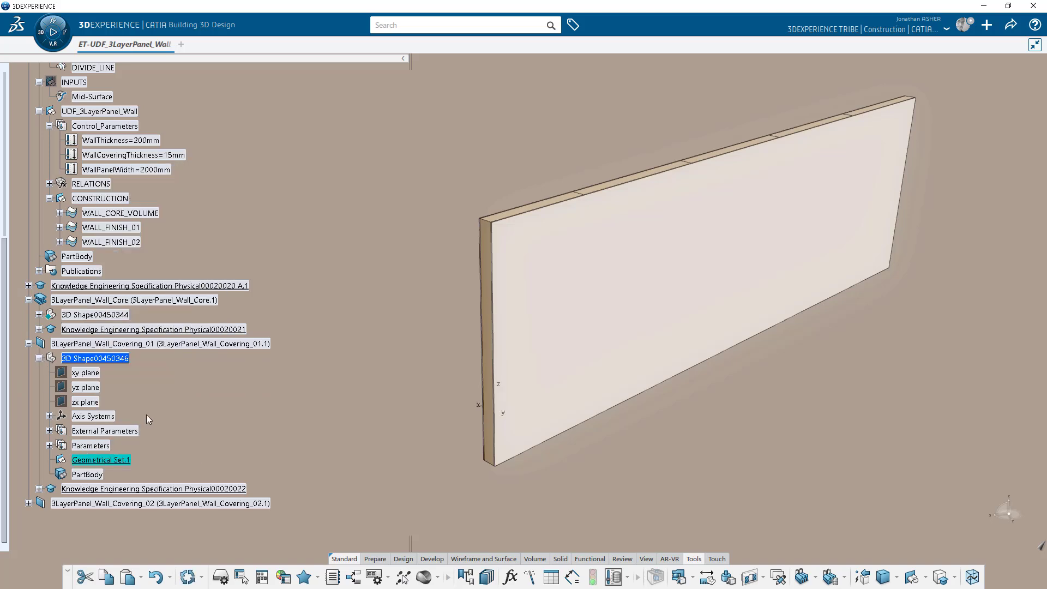
key(alt+Return)
click(245, 211)
text(WALL_FINISH_01)
click(302, 211)
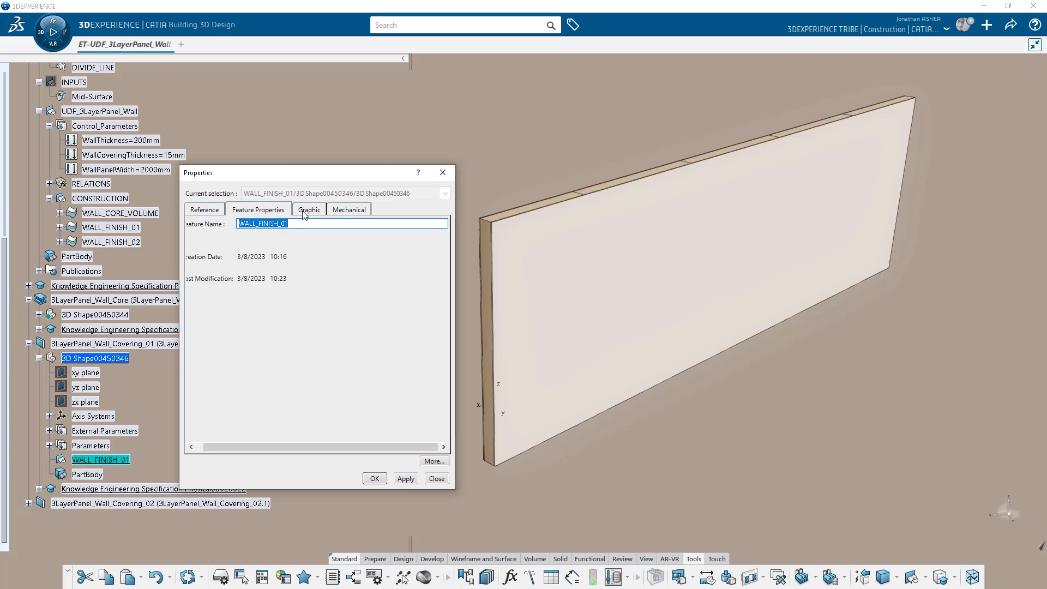
click(256, 251)
click(243, 272)
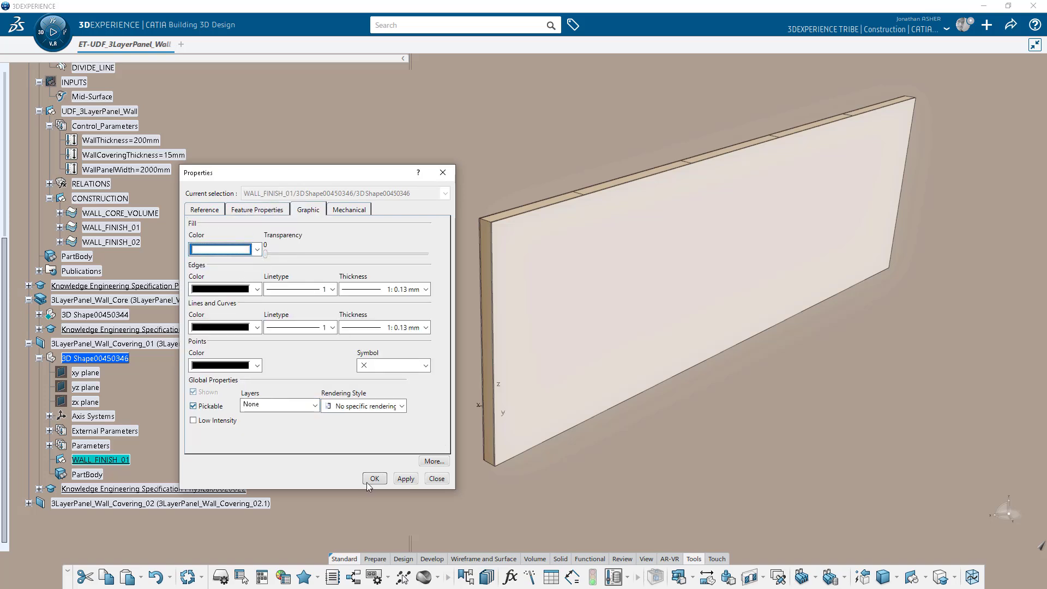
click(404, 479)
click(375, 479)
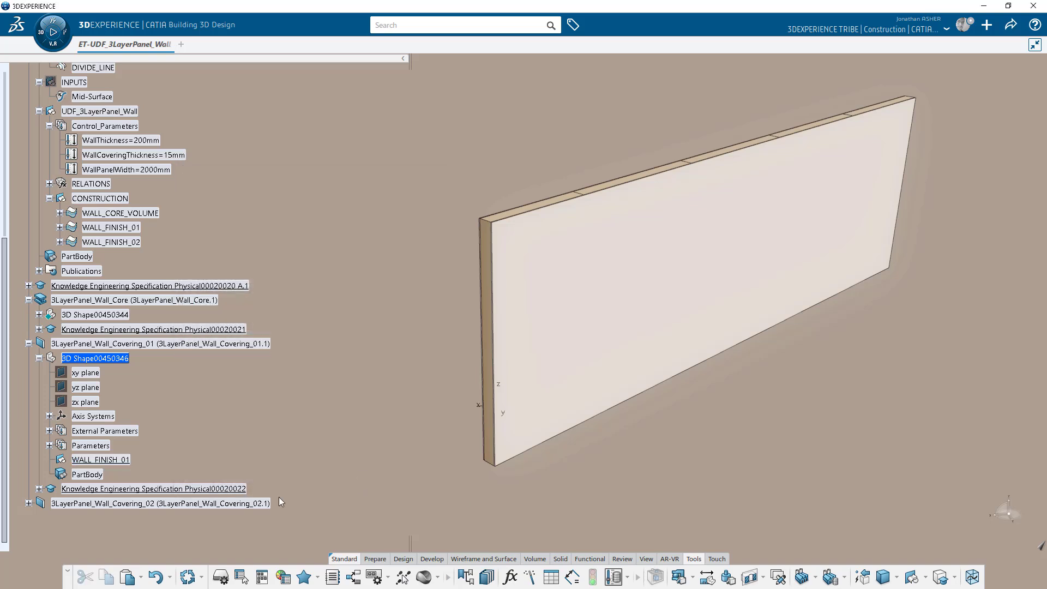
Start a Multiple Split of WALL_FINISH_01 at 2m spacing along DIVIDE_LINE.
click(632, 577)
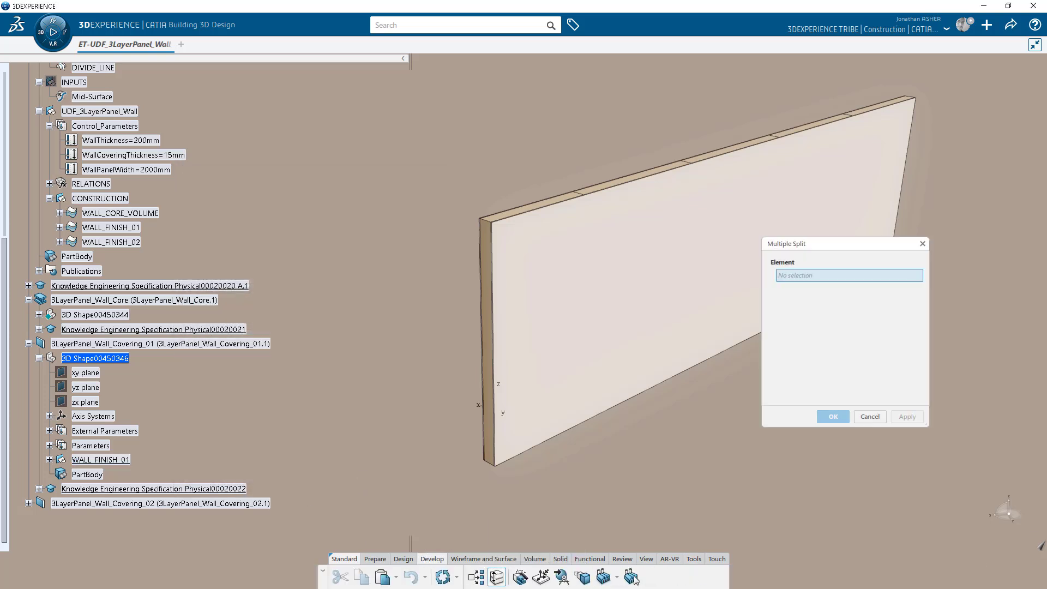
click(124, 229)
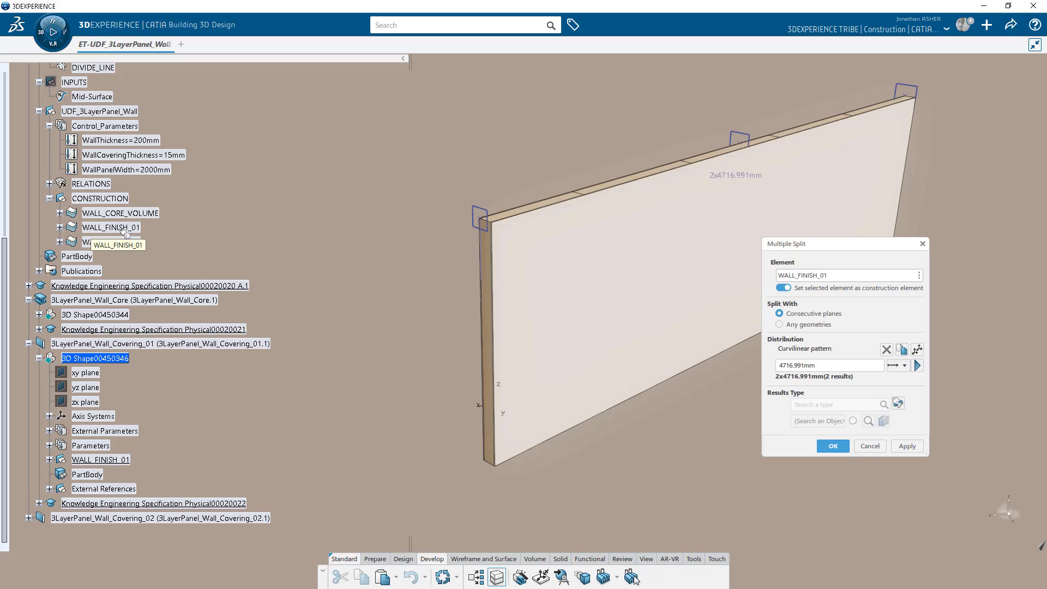
double_click(790, 366)
text(2m)
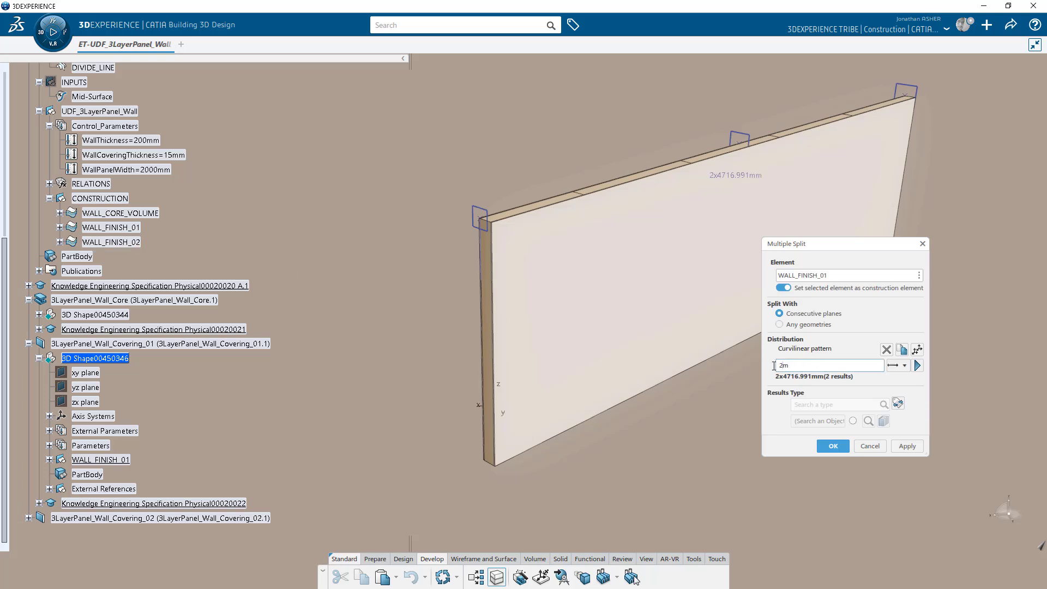
key(Return)
click(917, 349)
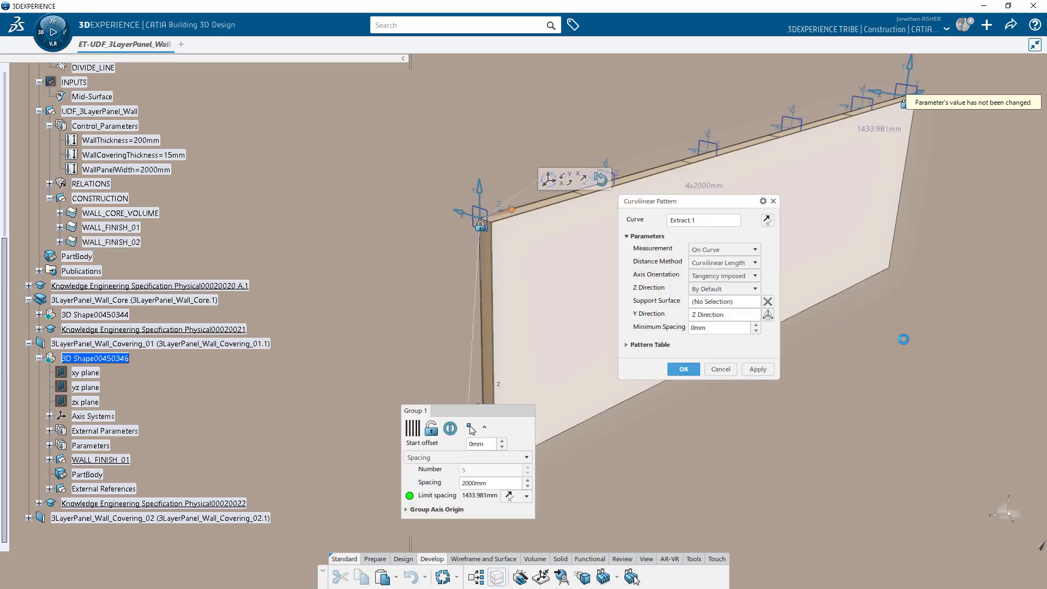
drag(708, 224, 621, 223)
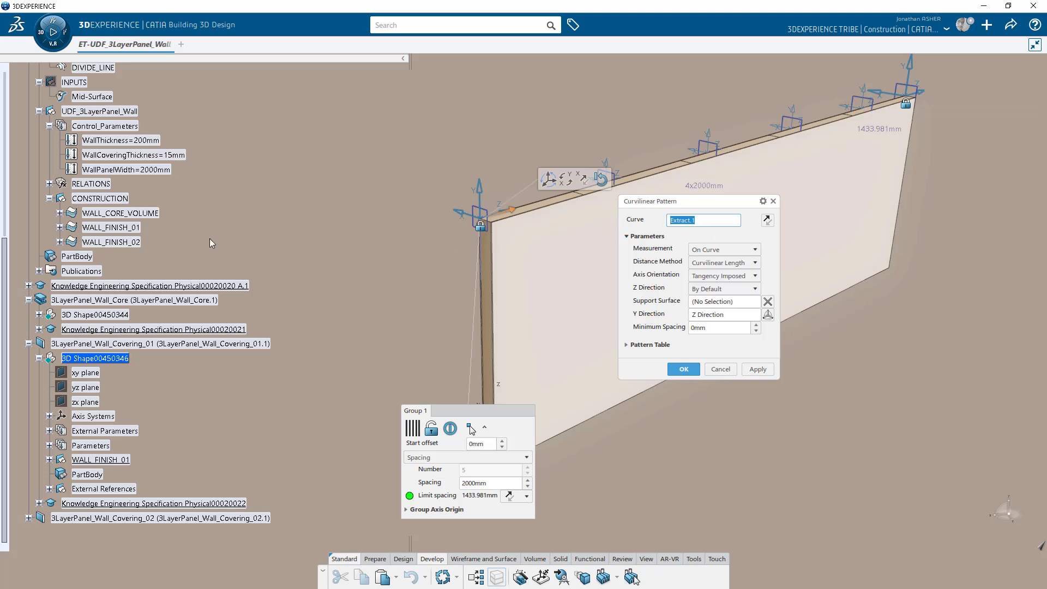
scroll(232, 244, up, 4)
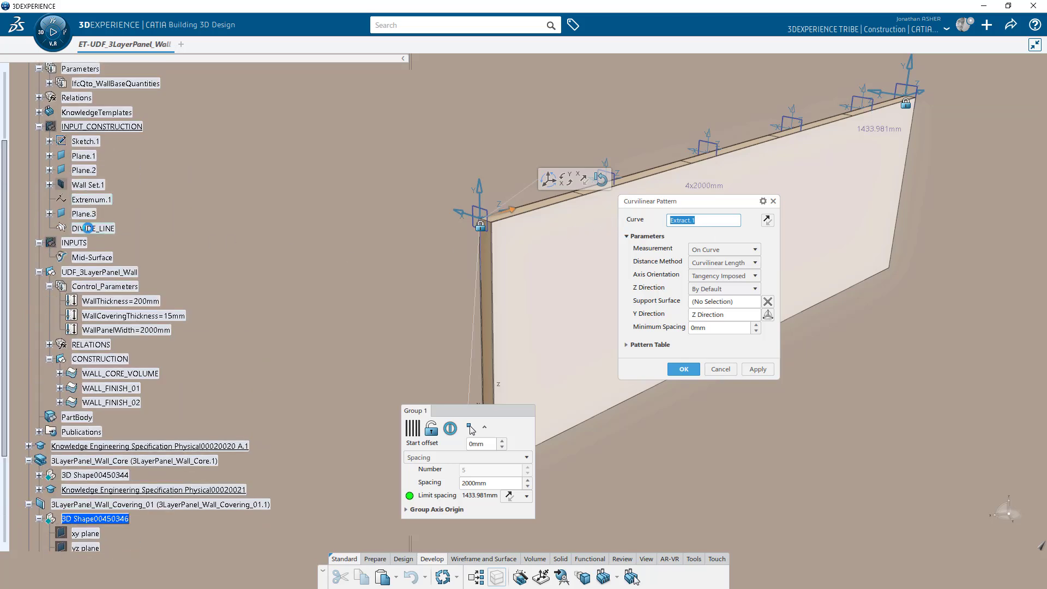
click(88, 228)
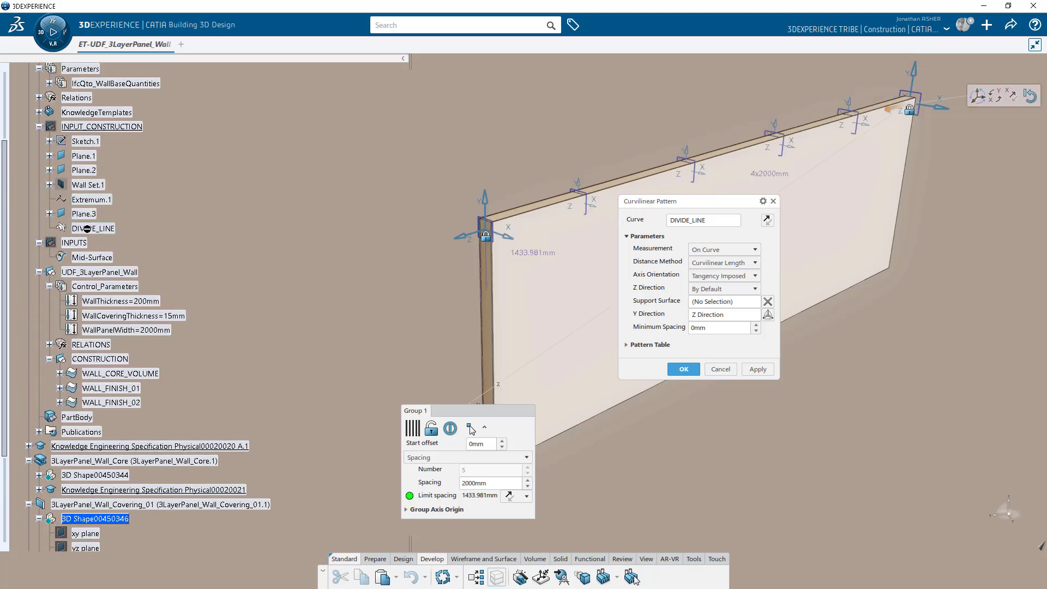
click(684, 369)
Set the split results to type Covering and complete the split.
click(837, 405)
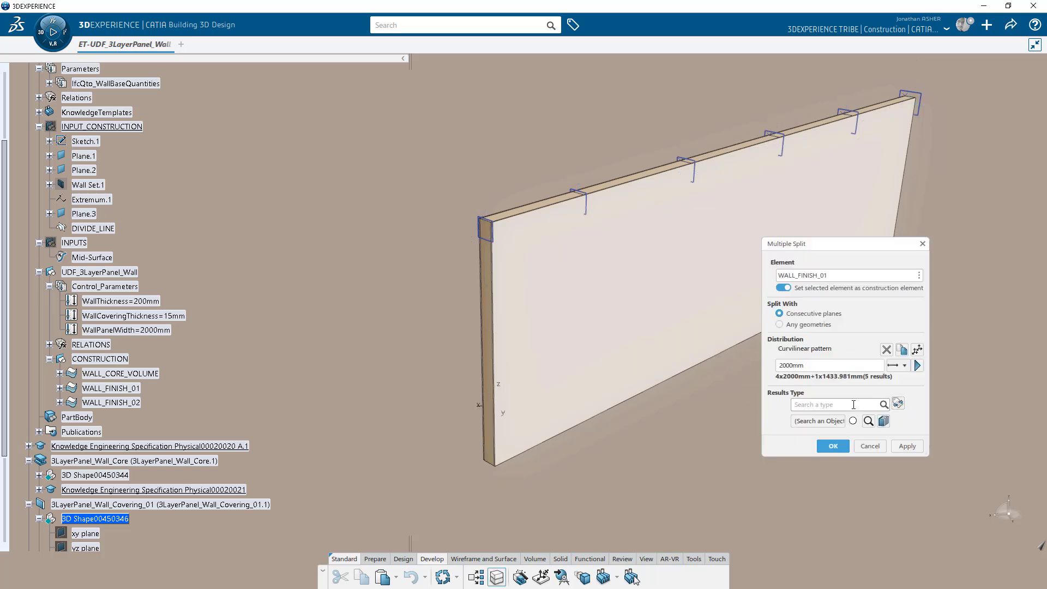
click(798, 264)
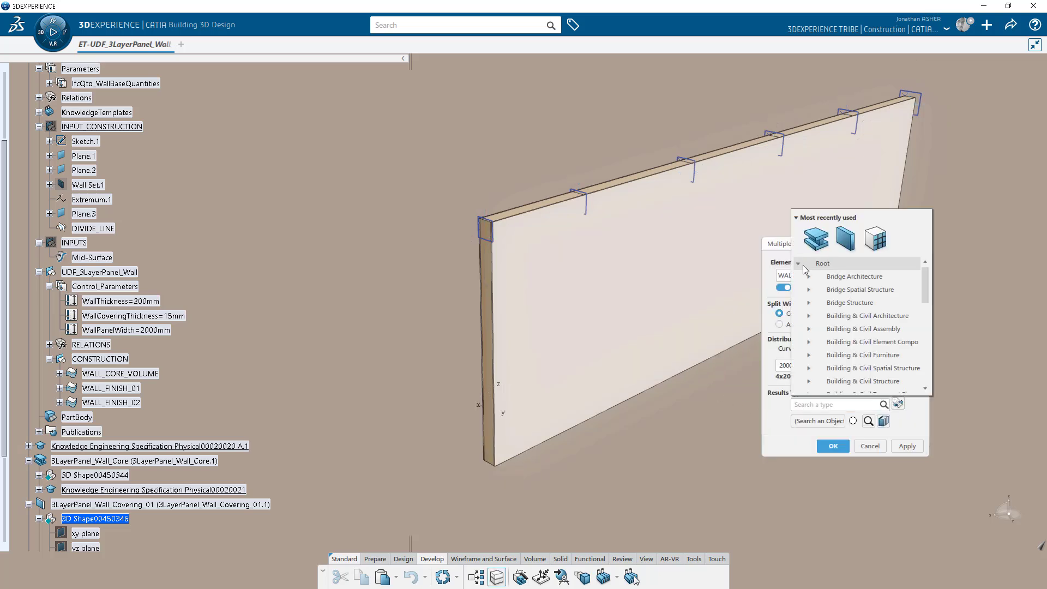
click(809, 277)
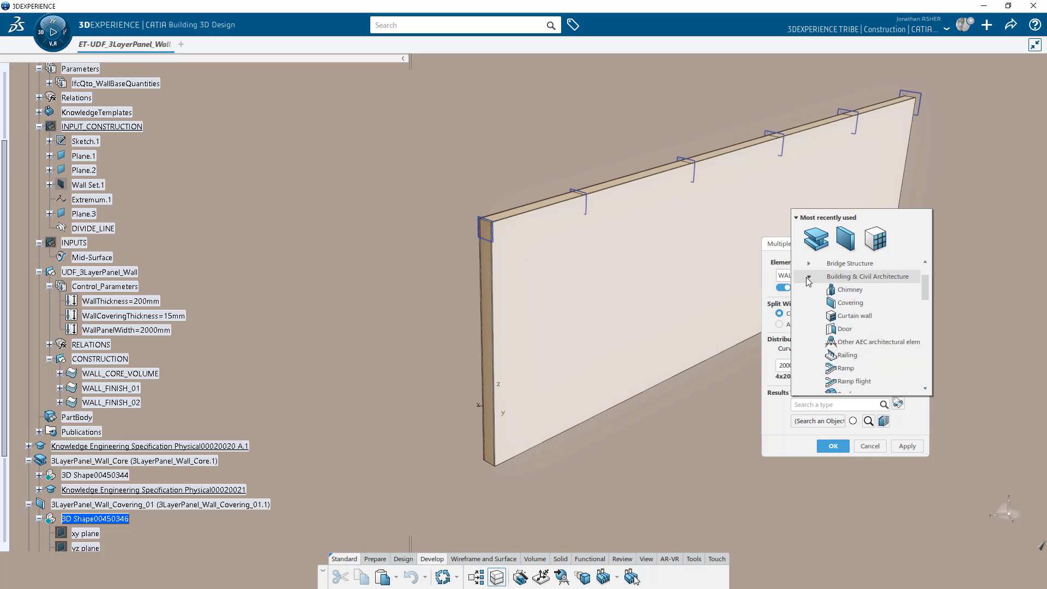
click(850, 303)
click(906, 446)
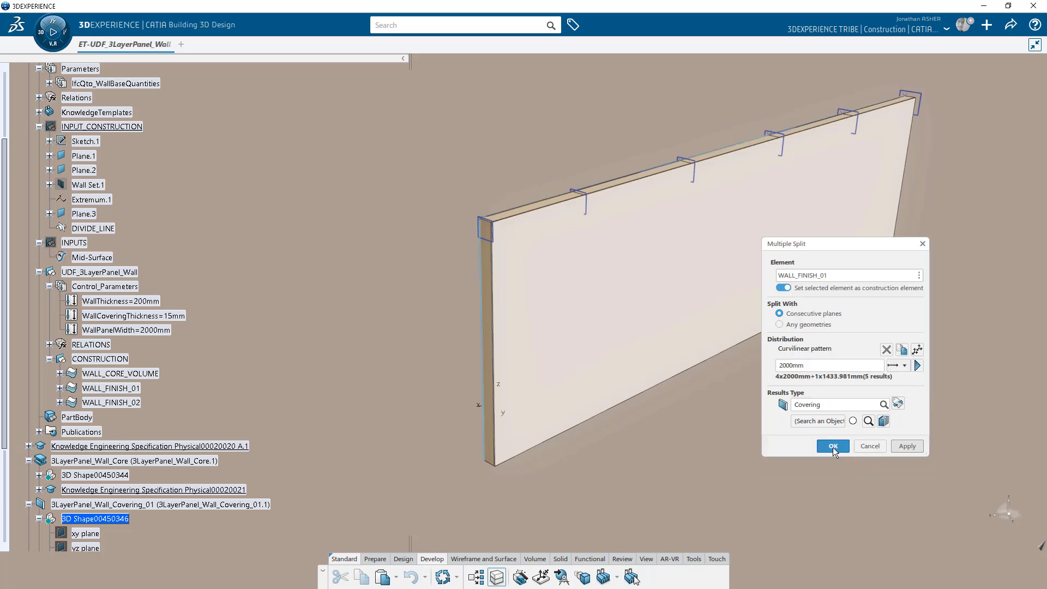
click(833, 485)
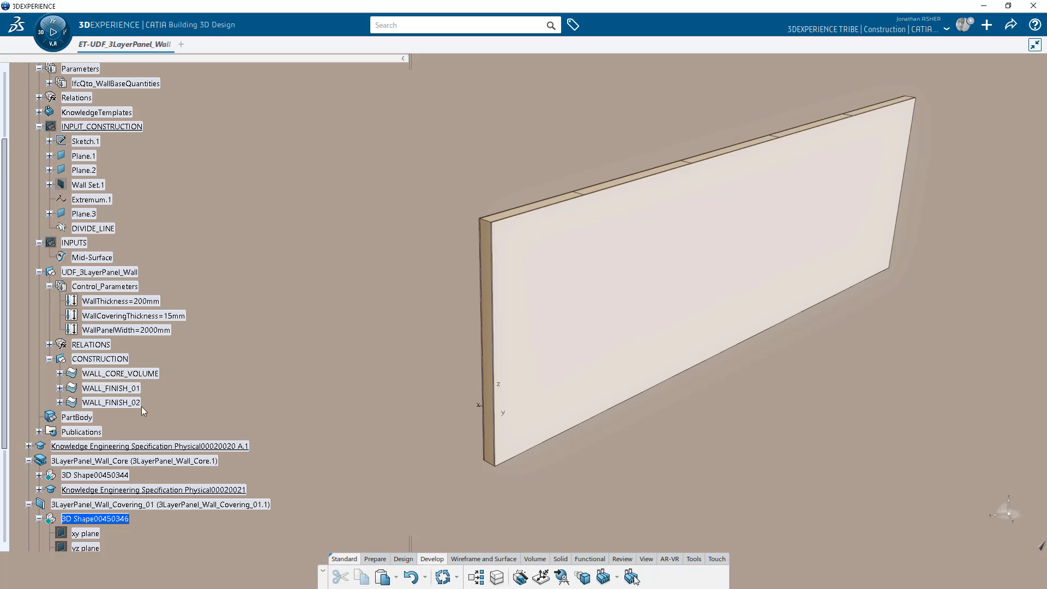
Delete the leftover Extract.1 under WALL_FINISH_01 and inspect the panelled wall.
scroll(163, 408, down, 4)
click(49, 460)
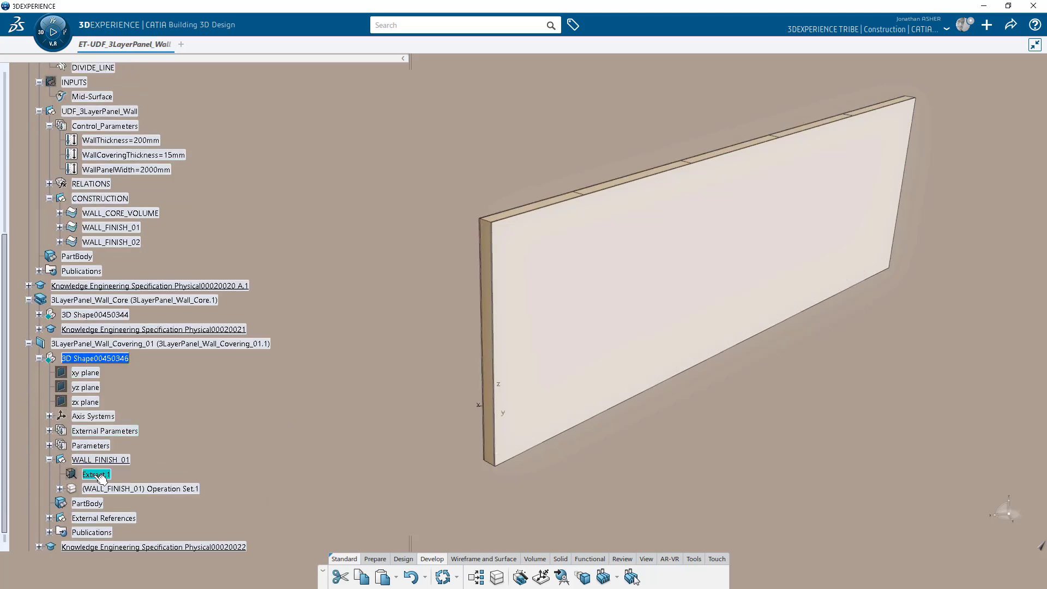
key(Delete)
middle_drag(283, 396, 770, 373)
click(136, 475)
click(317, 454)
middle_drag(456, 355, 389, 394)
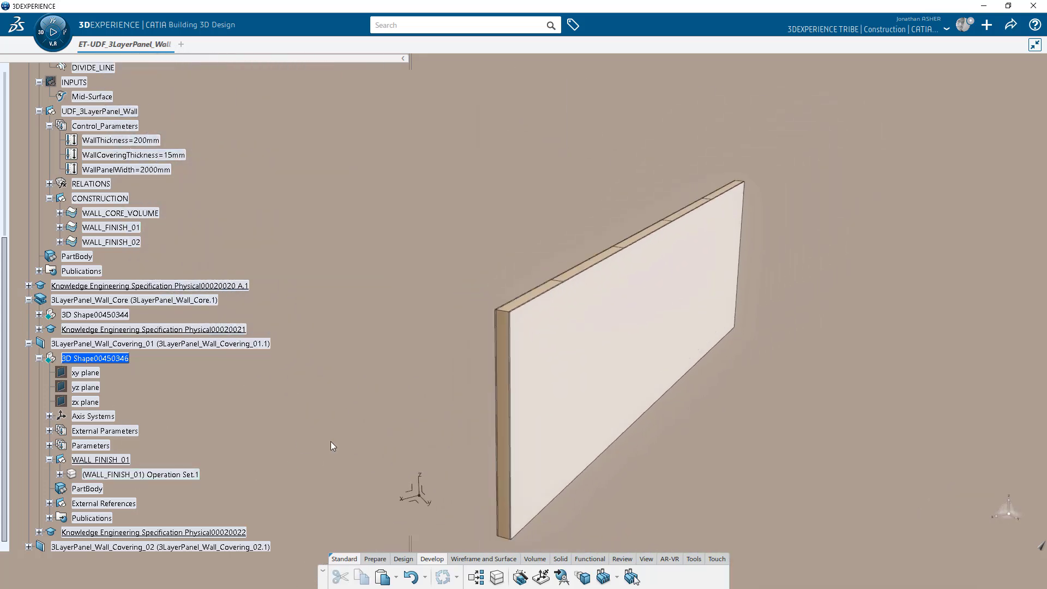
Drive the first covering's 2000mm split spacing with a WallPanelWidth formula.
click(694, 559)
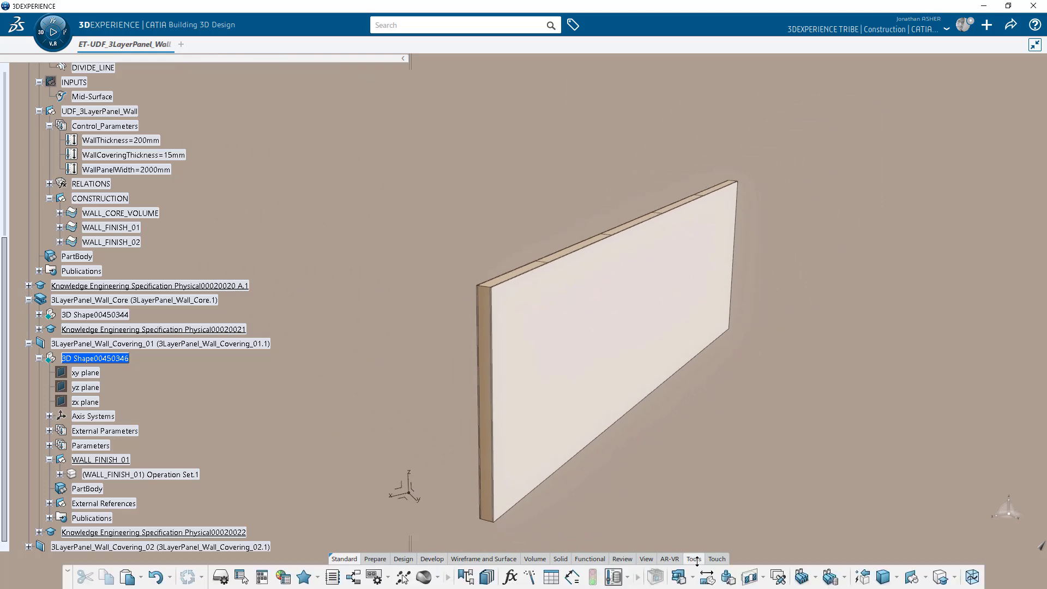
click(507, 580)
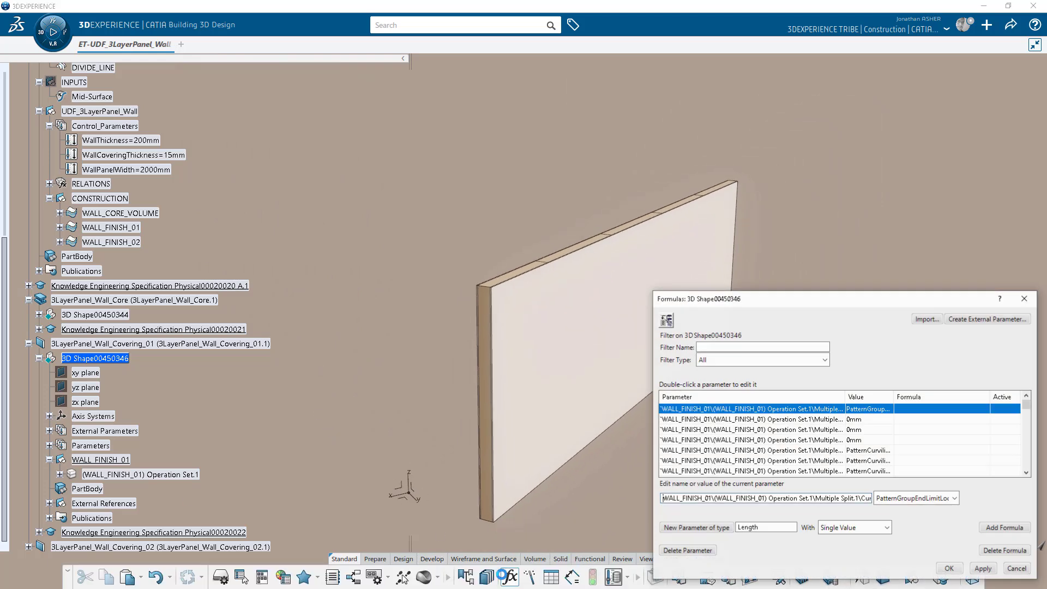
click(816, 430)
click(1007, 528)
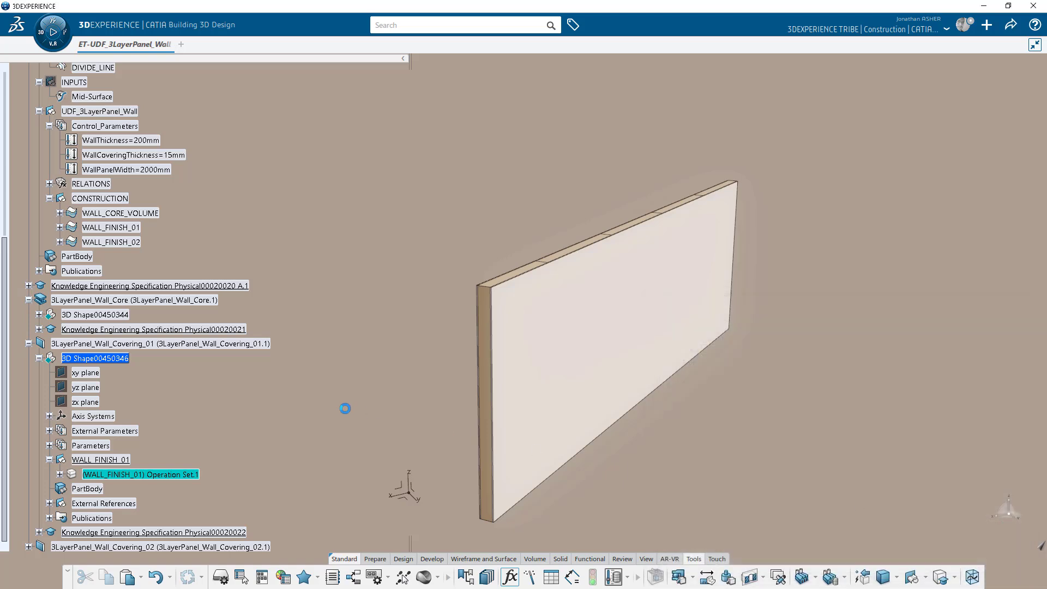
click(113, 169)
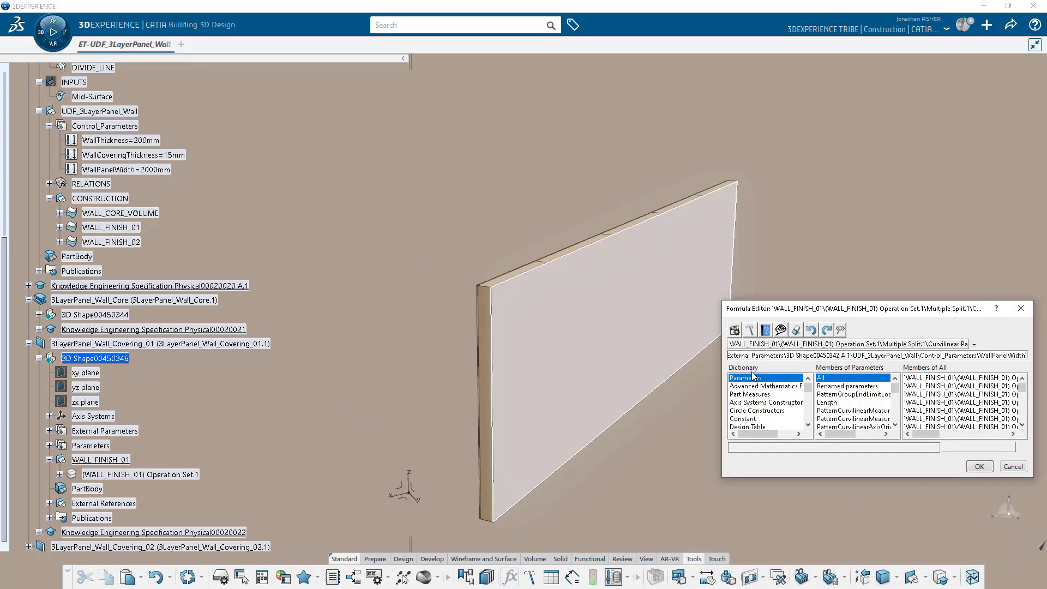
click(980, 466)
click(950, 569)
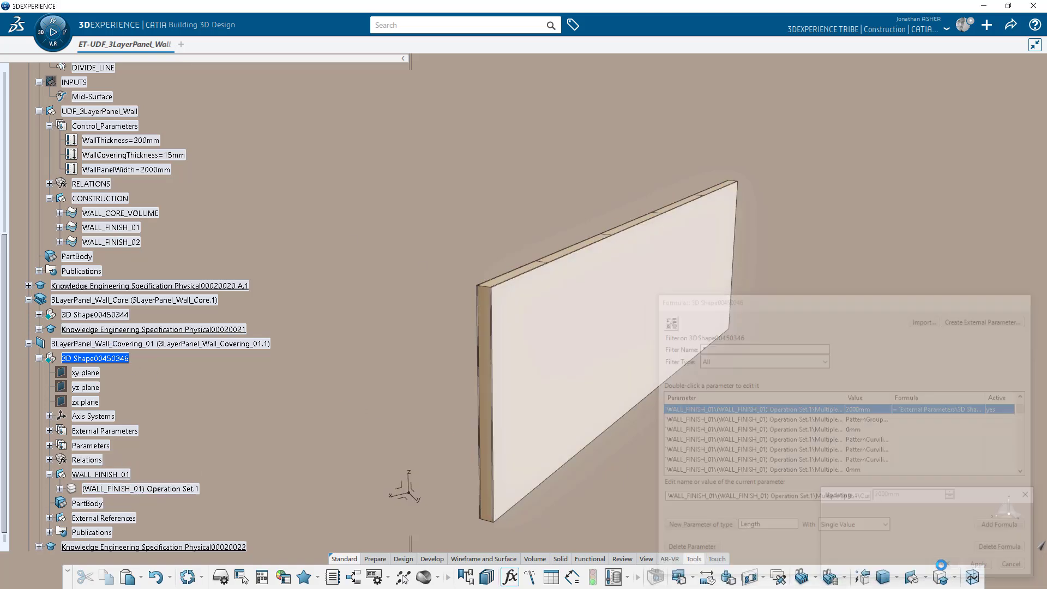
click(28, 343)
click(28, 358)
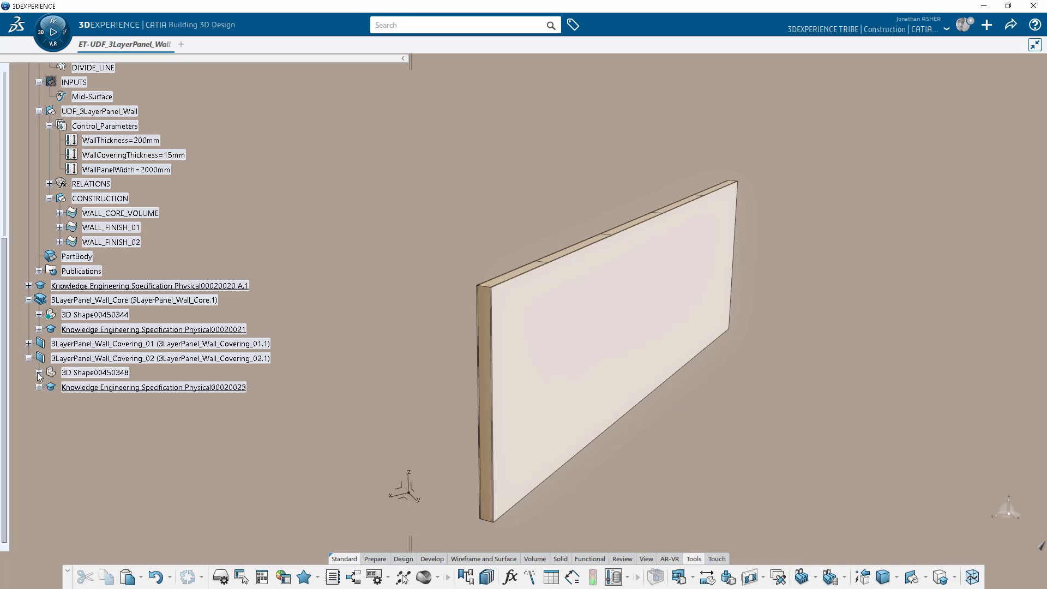
Rename Wall_Covering_02's Geometrical Set.1 to WALL_FINISH_02 with a white fill.
click(38, 372)
click(100, 474)
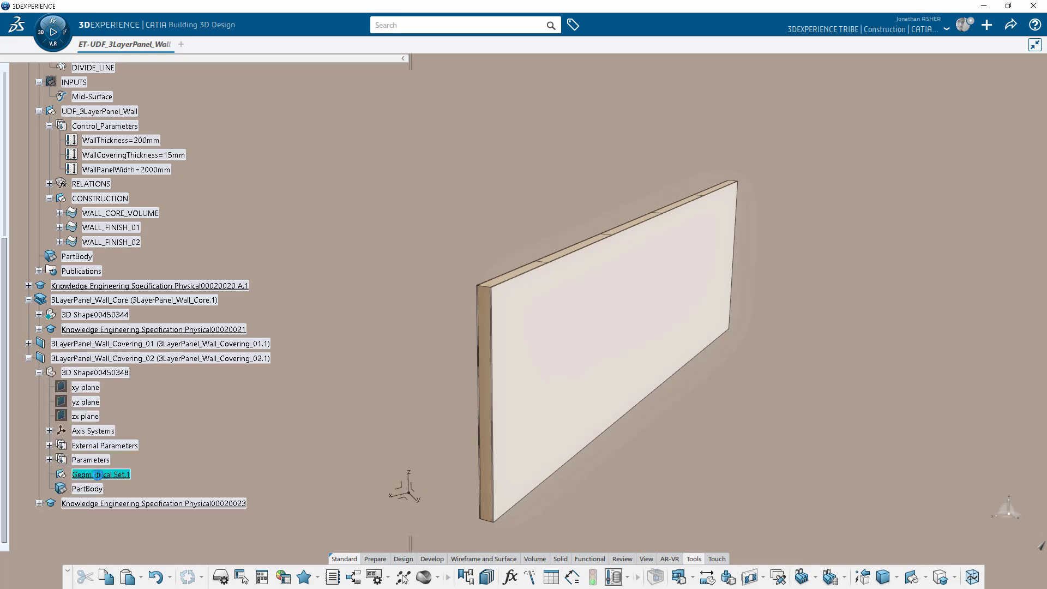
right_click(97, 474)
click(142, 231)
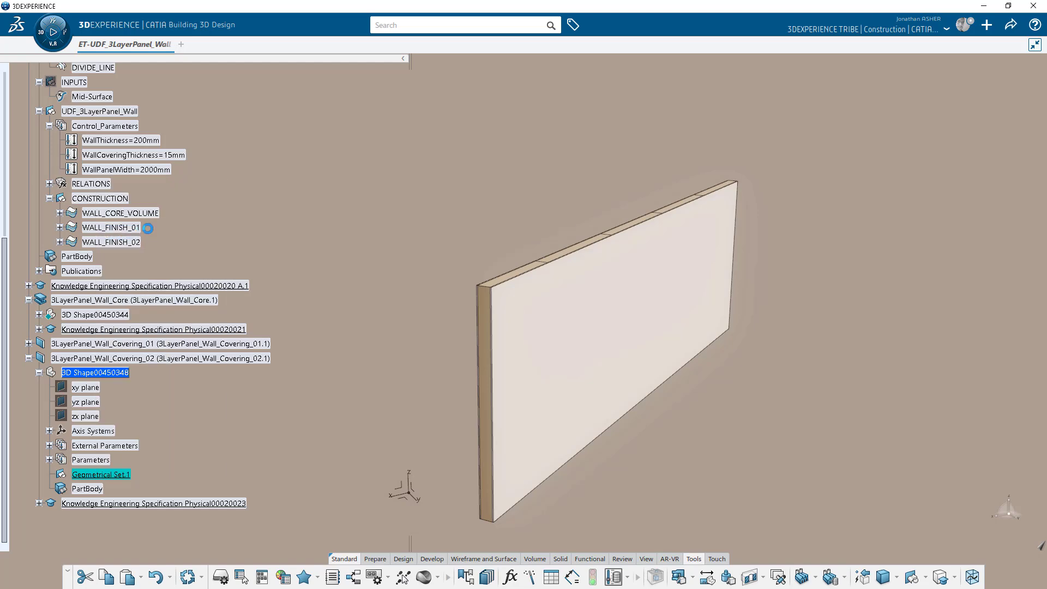
click(248, 249)
click(249, 274)
click(258, 210)
text(WALL_FINISH_02)
key(Return)
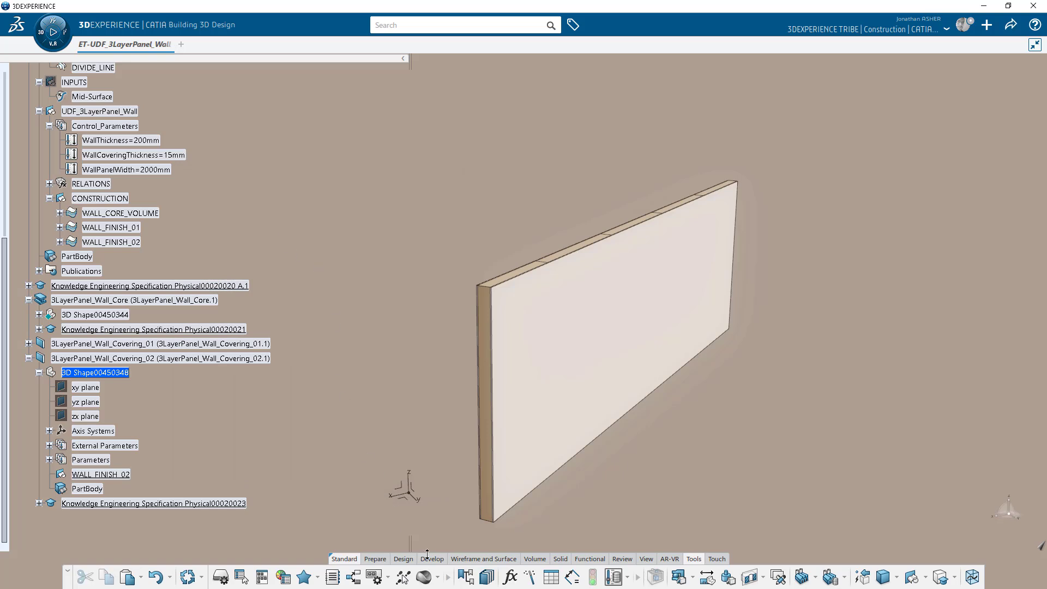
click(422, 554)
Multiple-split WALL_FINISH_02 along DIVIDE_LINE at 2000mm into five Covering panels.
click(495, 578)
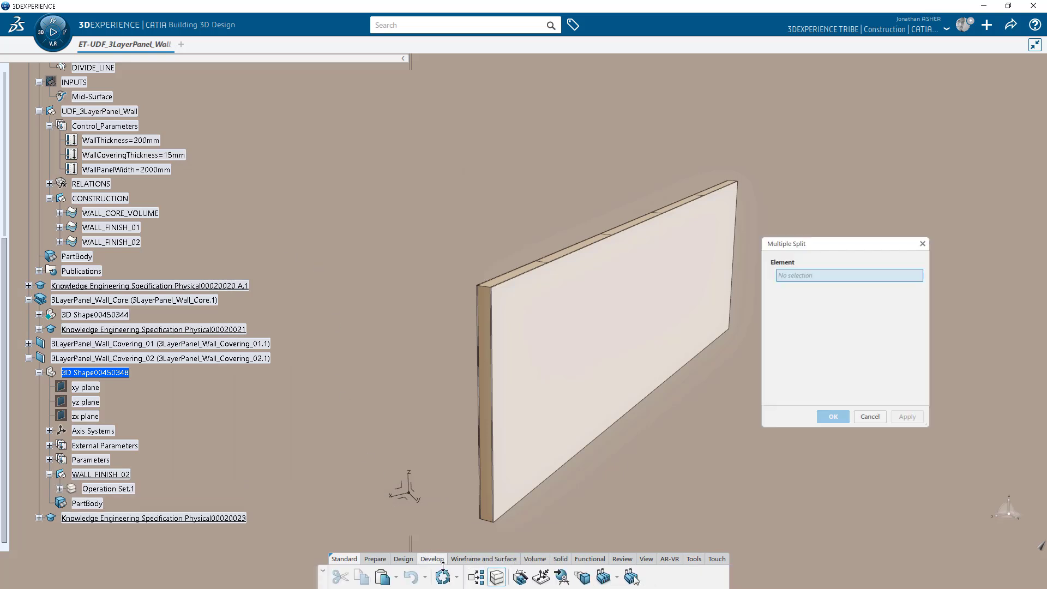
click(103, 242)
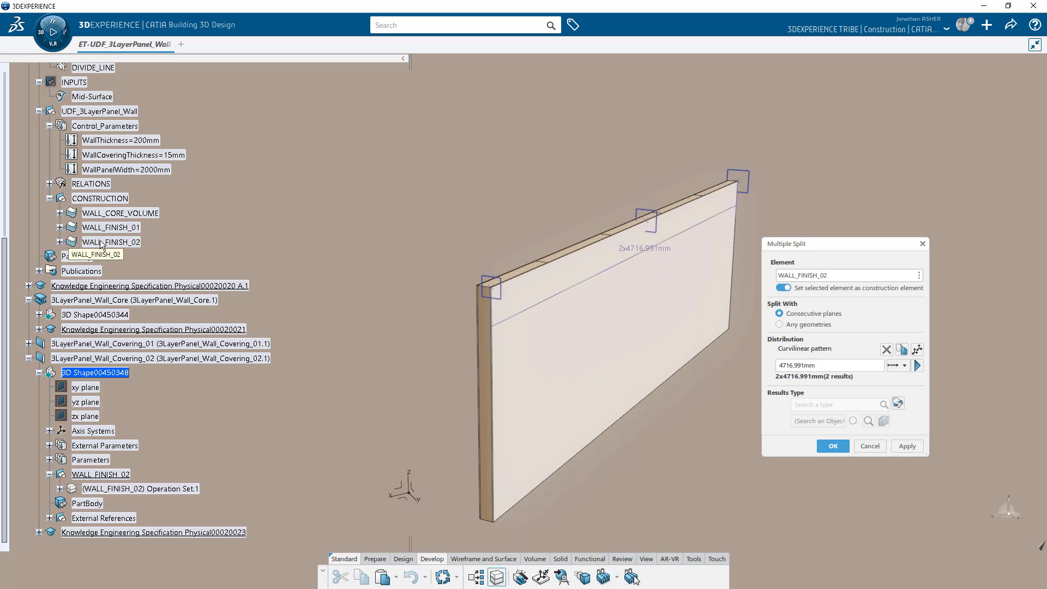
double_click(809, 365)
click(809, 365)
drag(810, 365, 783, 367)
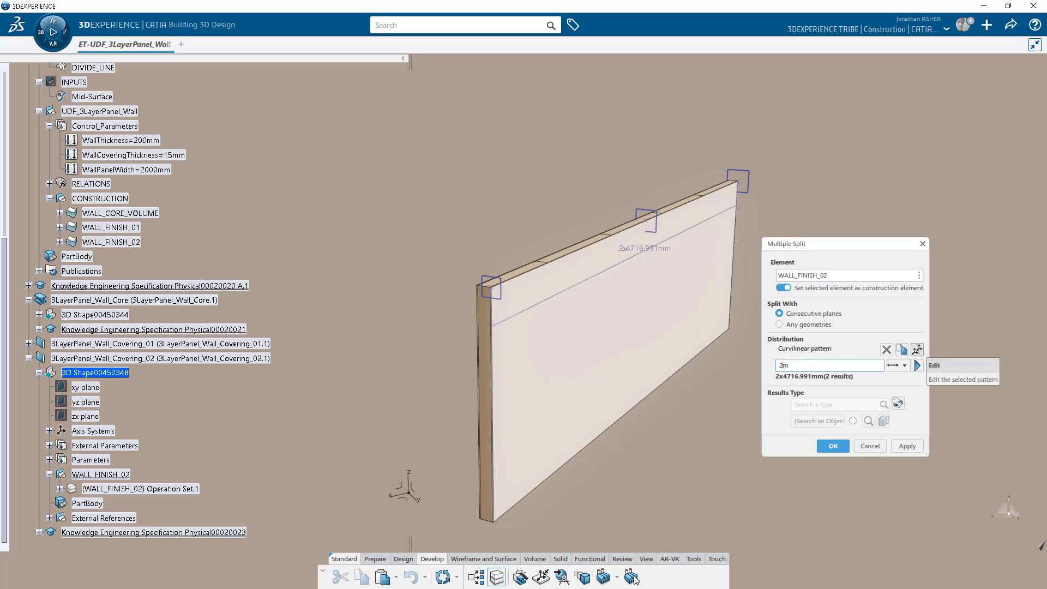
click(917, 350)
click(703, 219)
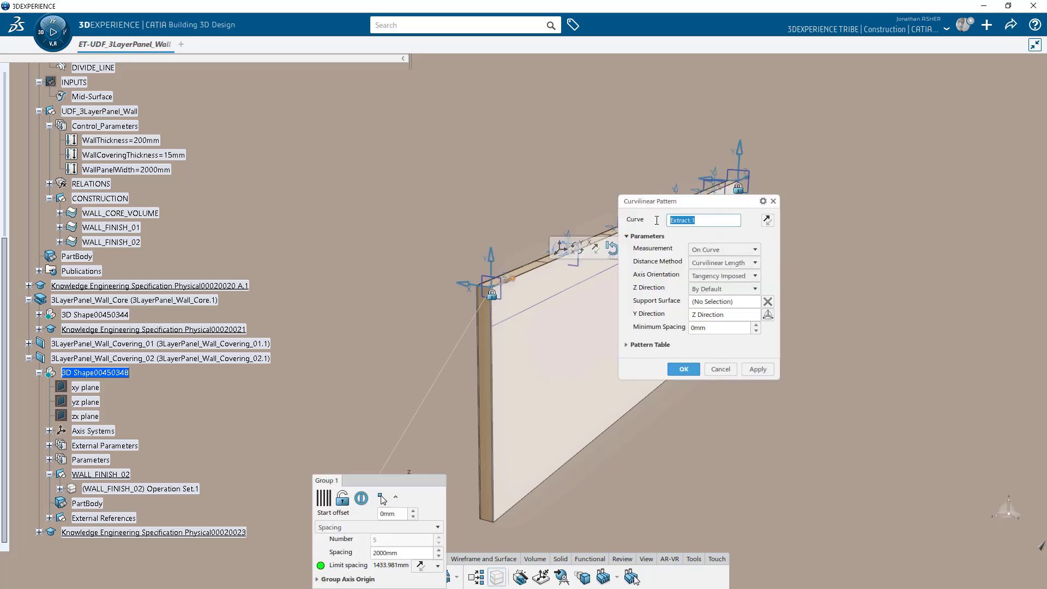
click(95, 69)
click(684, 369)
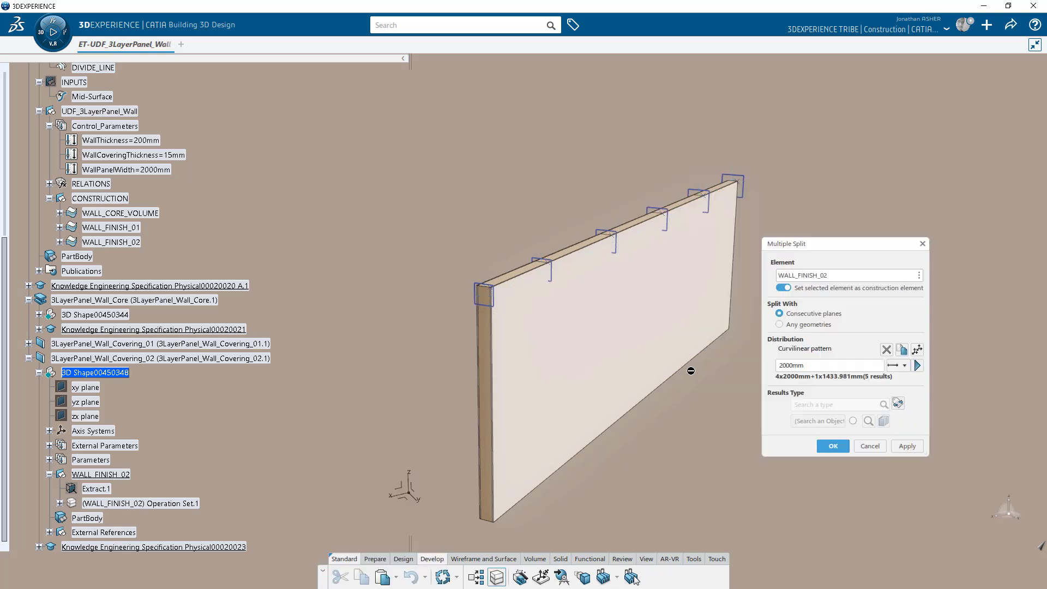
click(884, 403)
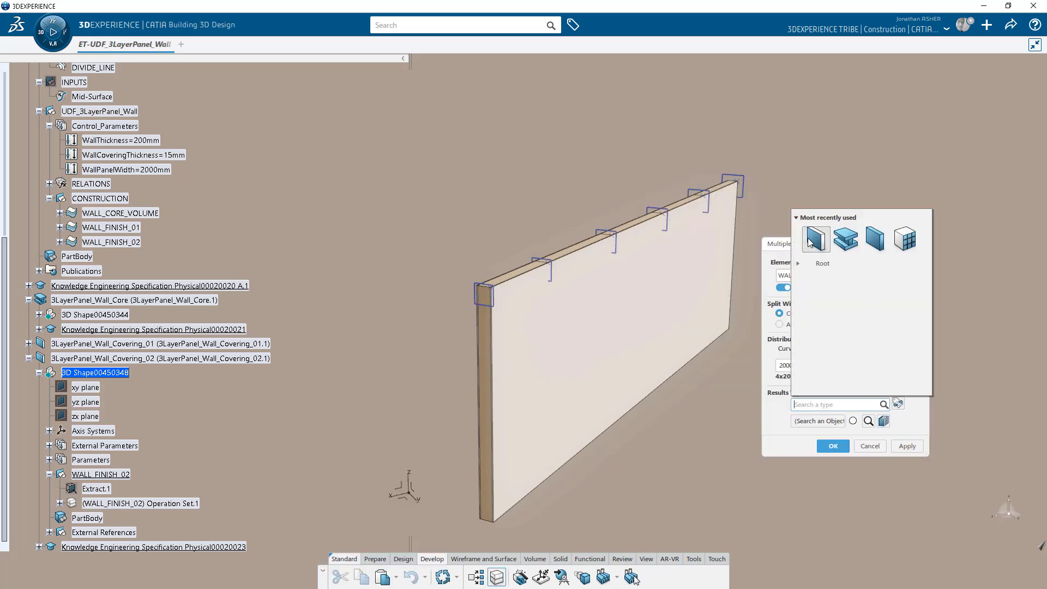
click(816, 238)
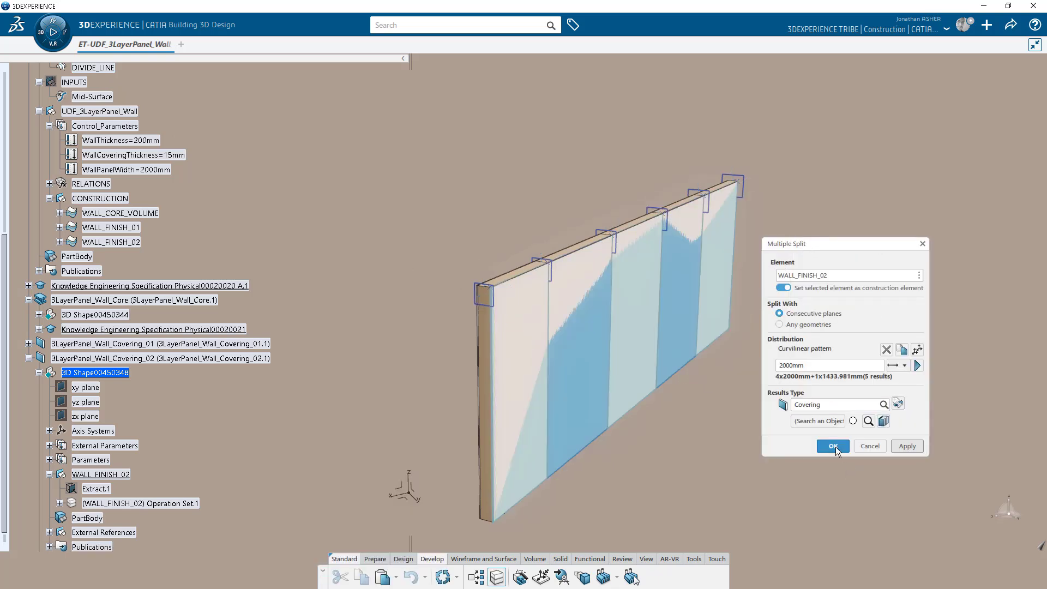
click(833, 485)
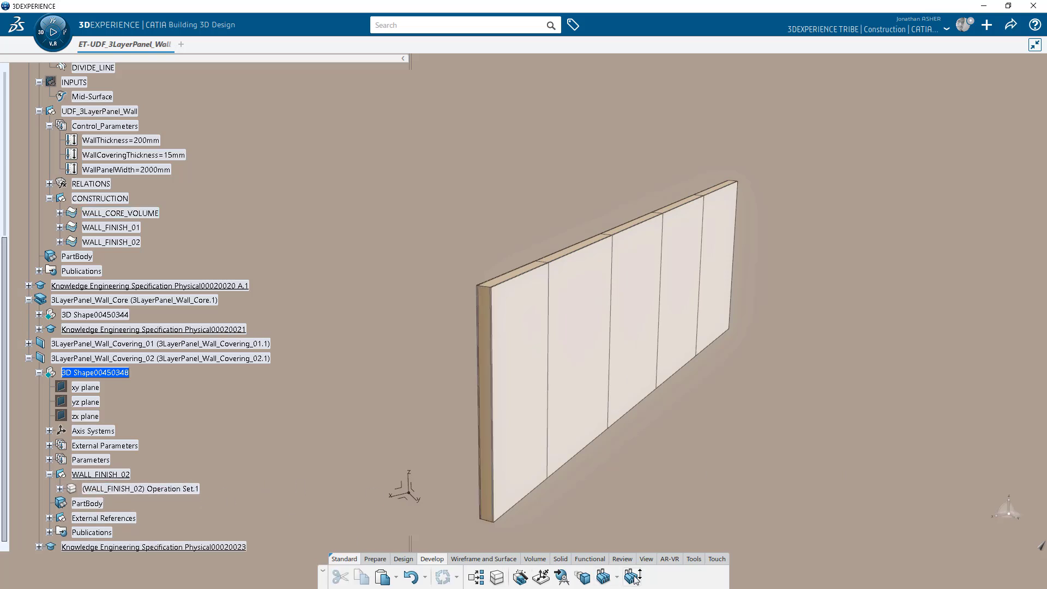
Link the WALL_FINISH_02 pattern spacing to WallPanelWidth through a formula.
click(689, 560)
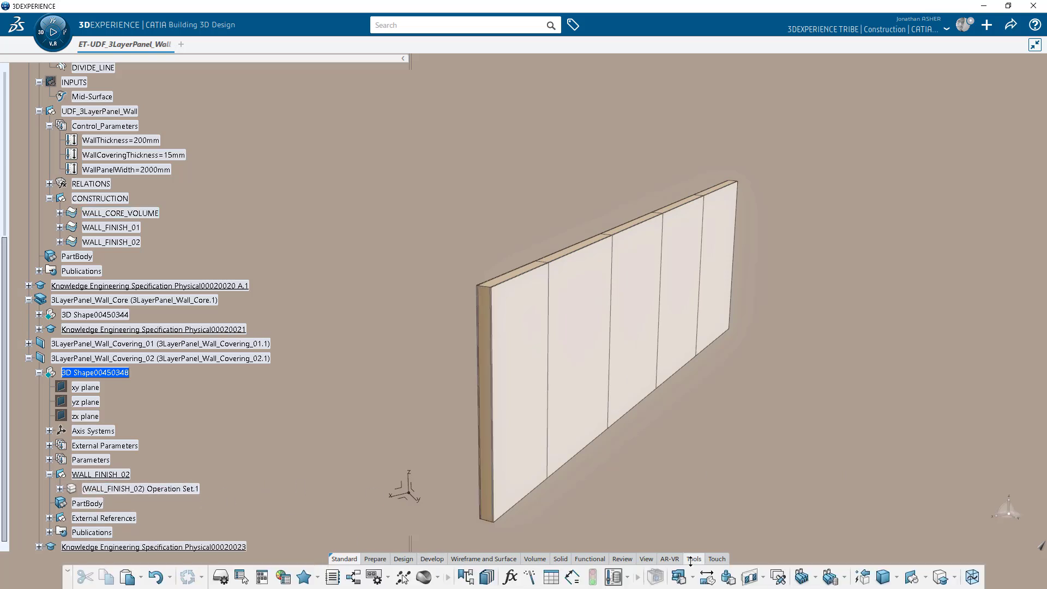
click(510, 577)
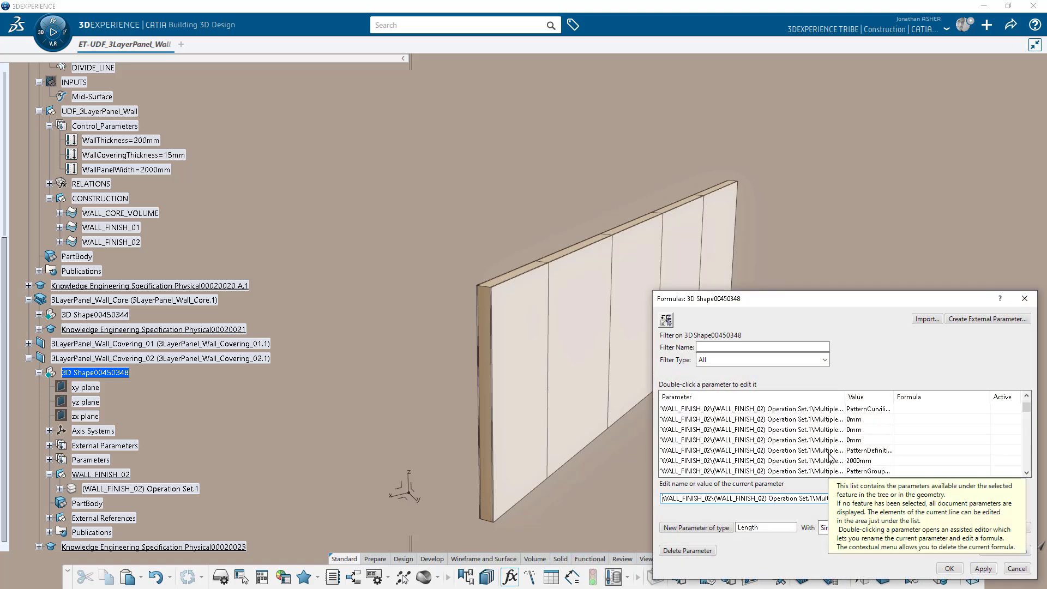
double_click(831, 461)
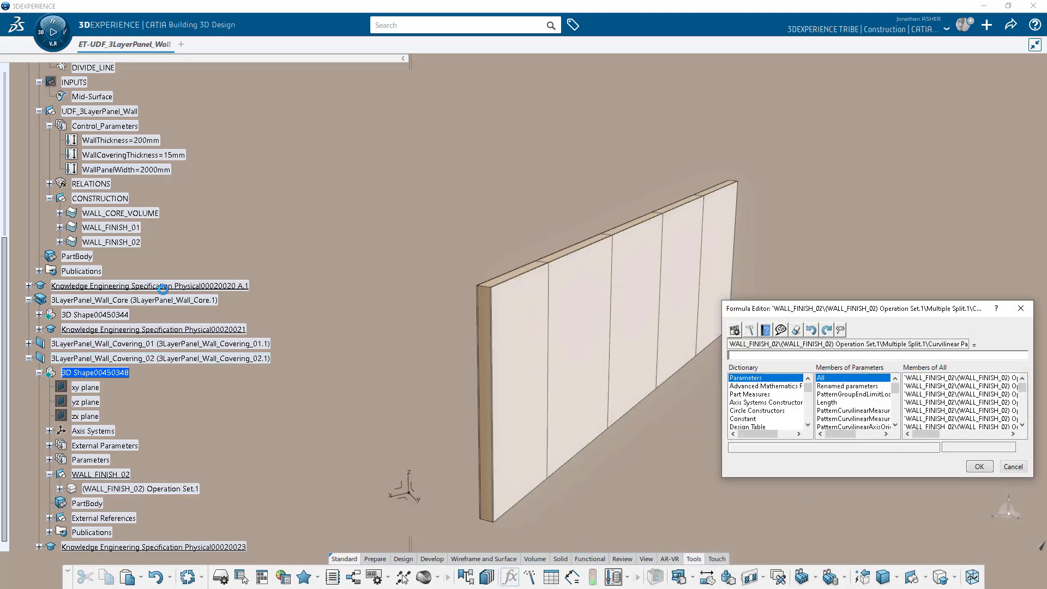
click(126, 170)
click(979, 466)
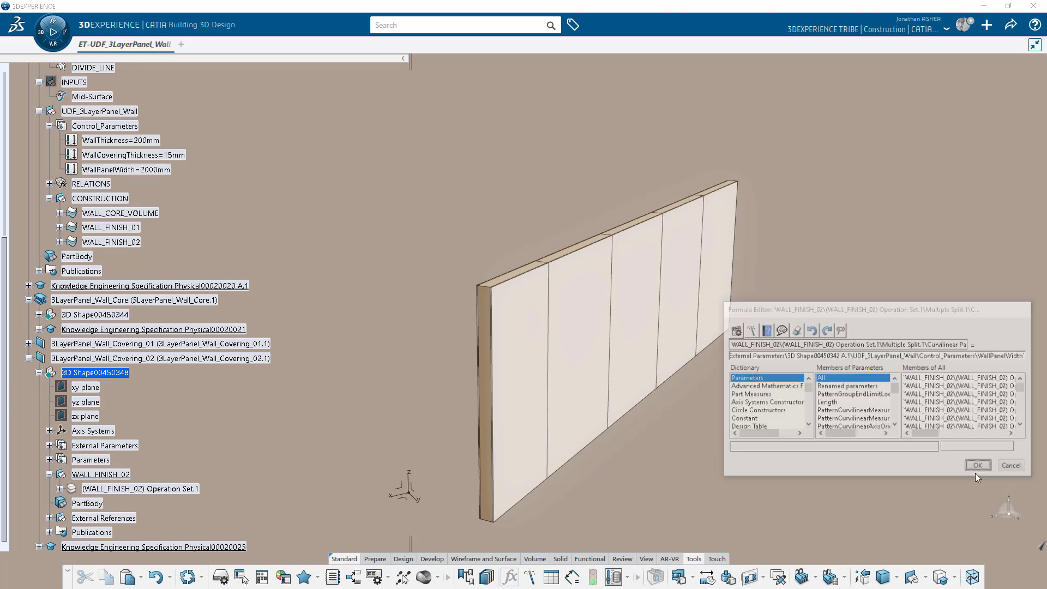
click(948, 570)
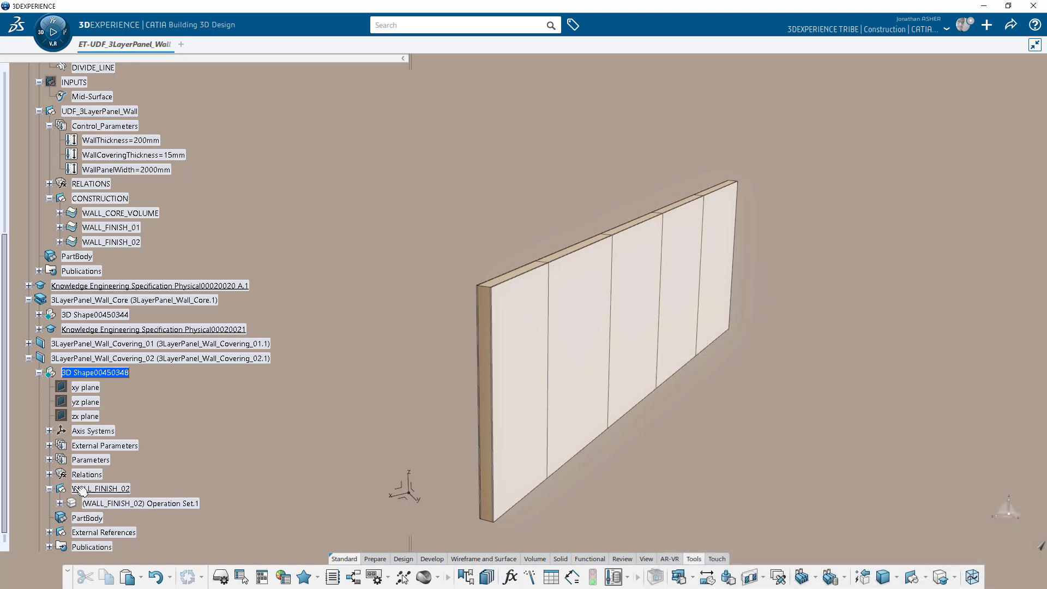
click(29, 358)
scroll(104, 366, up, 4)
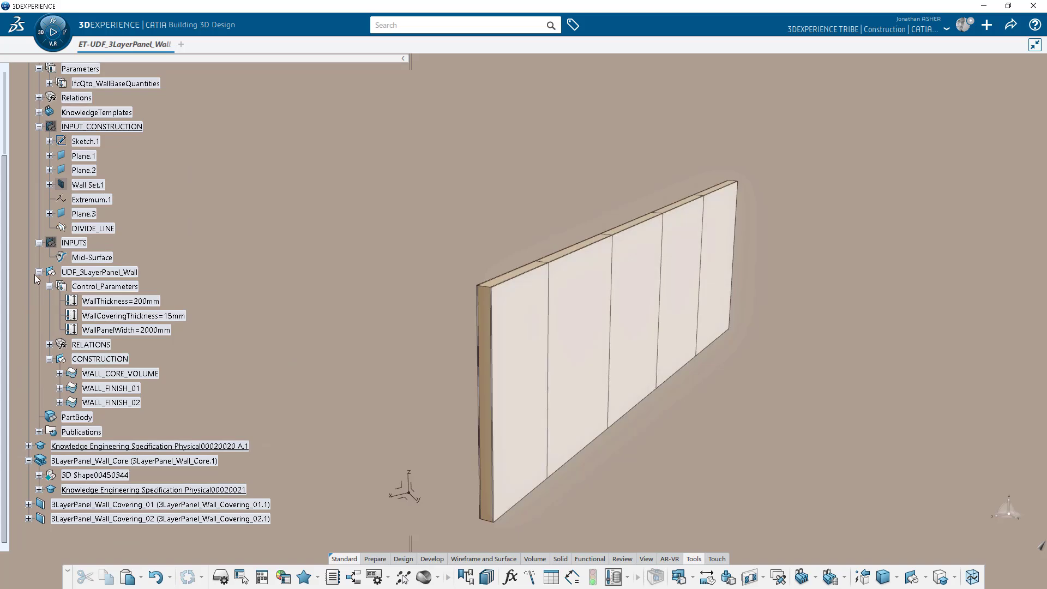
Collapse the UDF and input branches, hide 3D Shape00450342 and orbit to inspect the wall.
click(38, 271)
click(39, 242)
scroll(37, 242, up, 2)
click(30, 233)
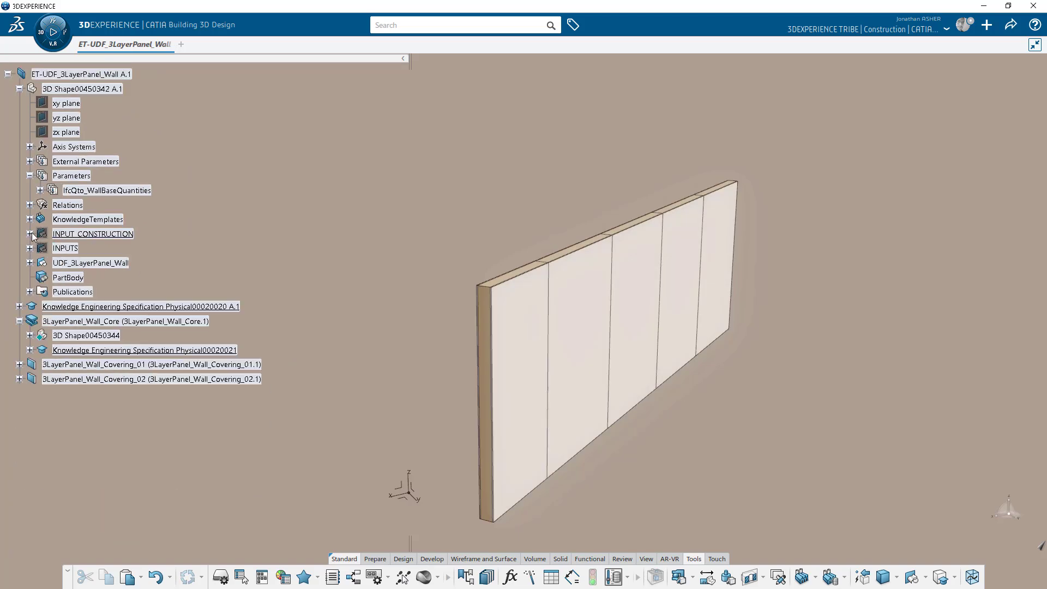
scroll(33, 233, up, 2)
right_click(61, 194)
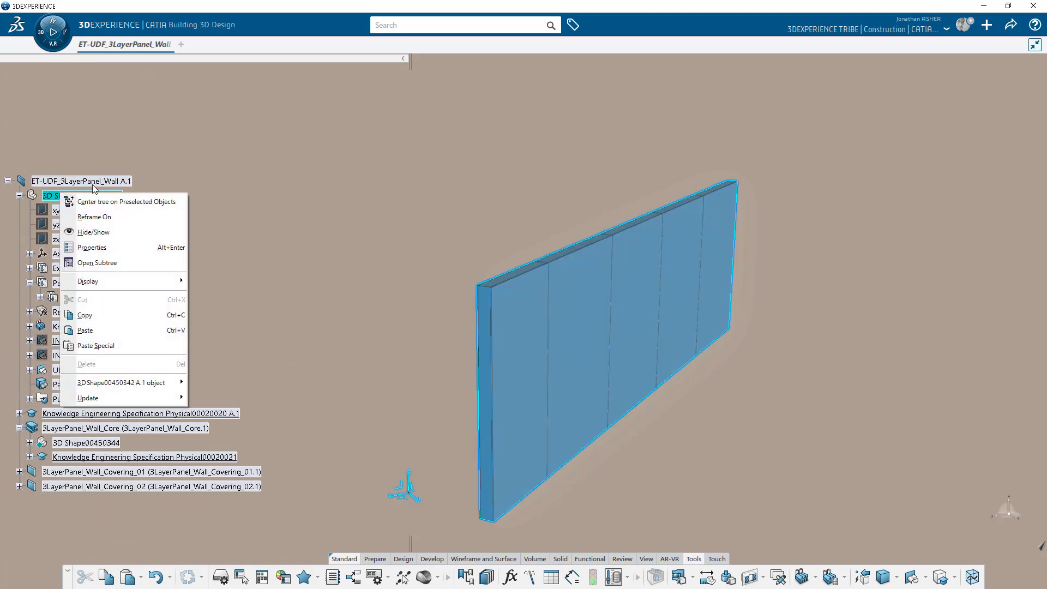
click(113, 235)
middle_drag(382, 383, 204, 381)
Set WallPanelWidth to 4000mm and update the wall product.
click(29, 370)
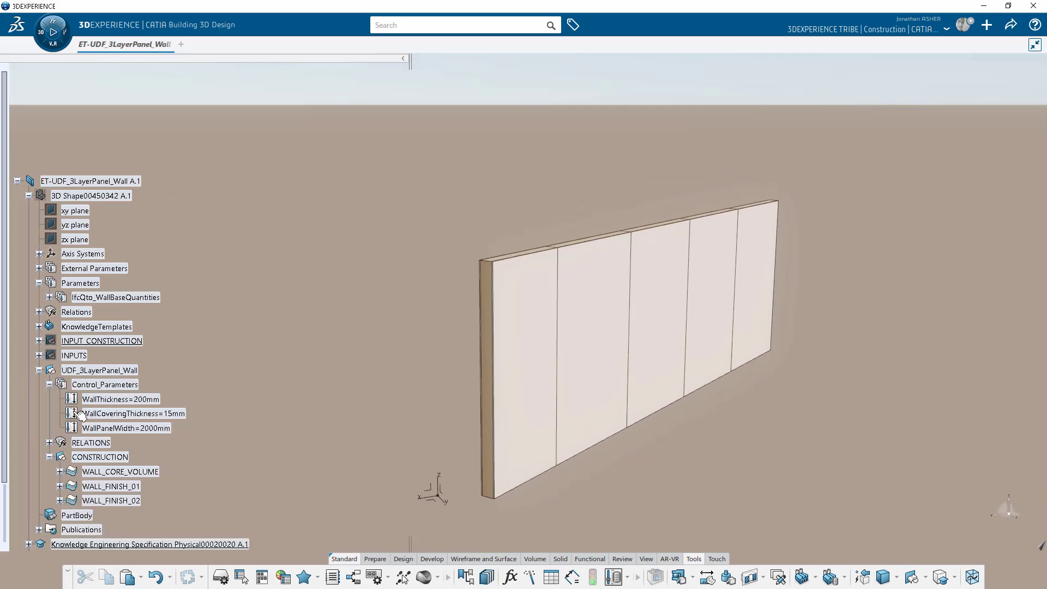
click(127, 428)
double_click(127, 429)
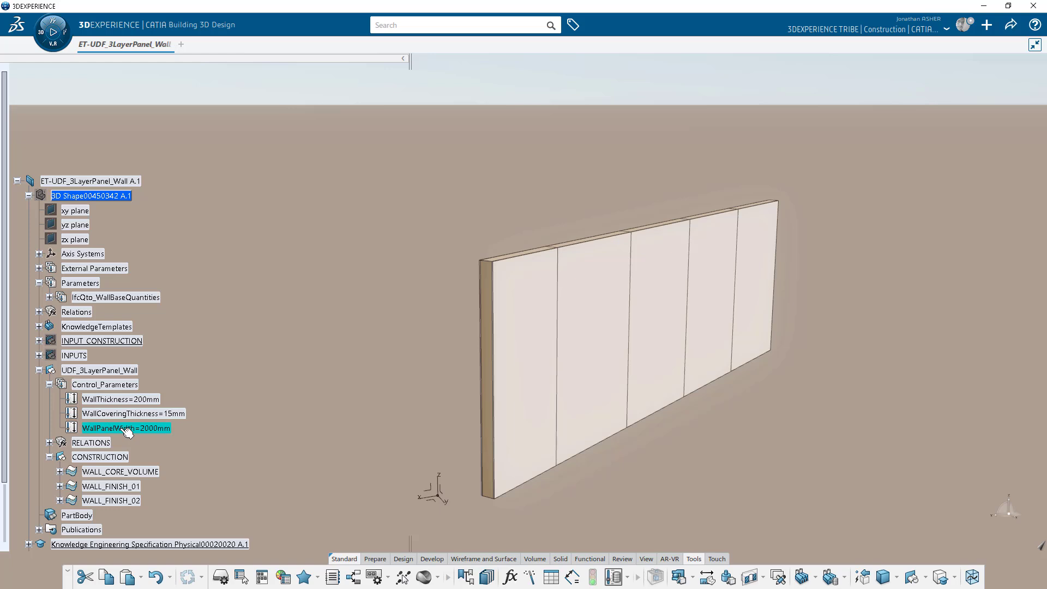
text(4m)
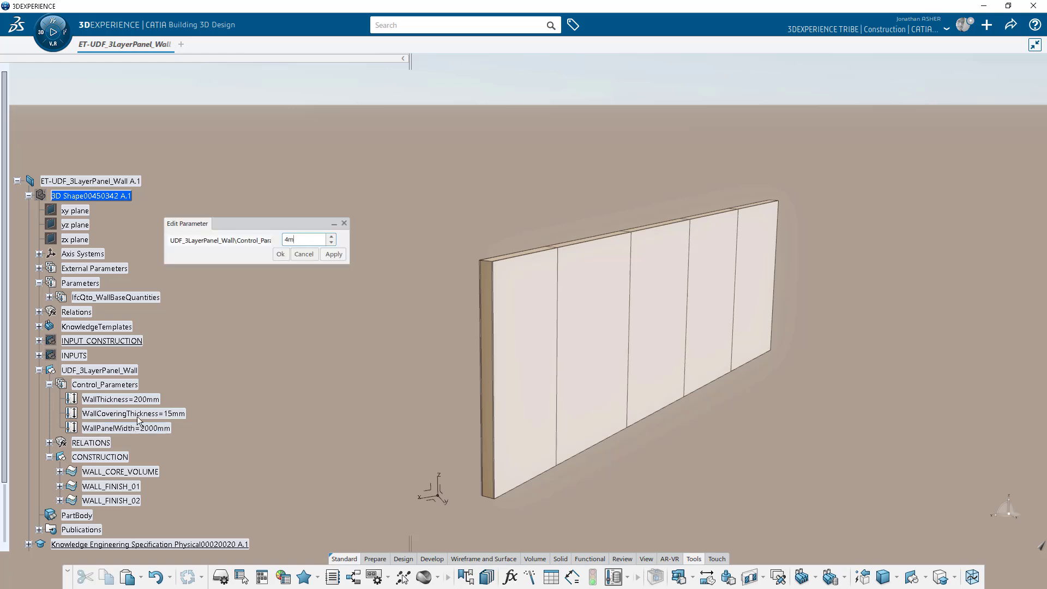
key(Return)
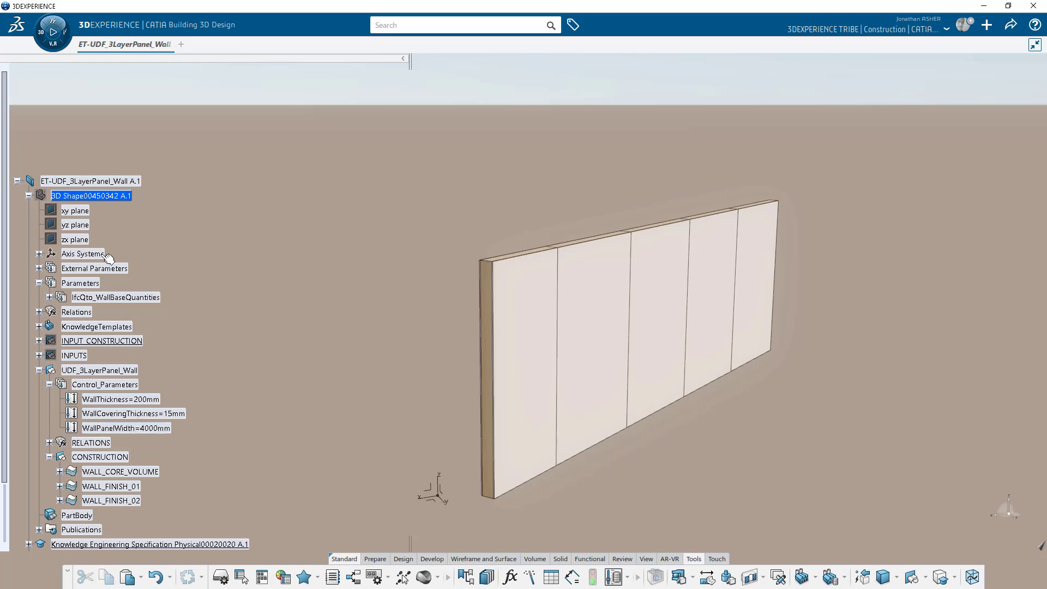
right_click(107, 181)
mouse_move(164, 406)
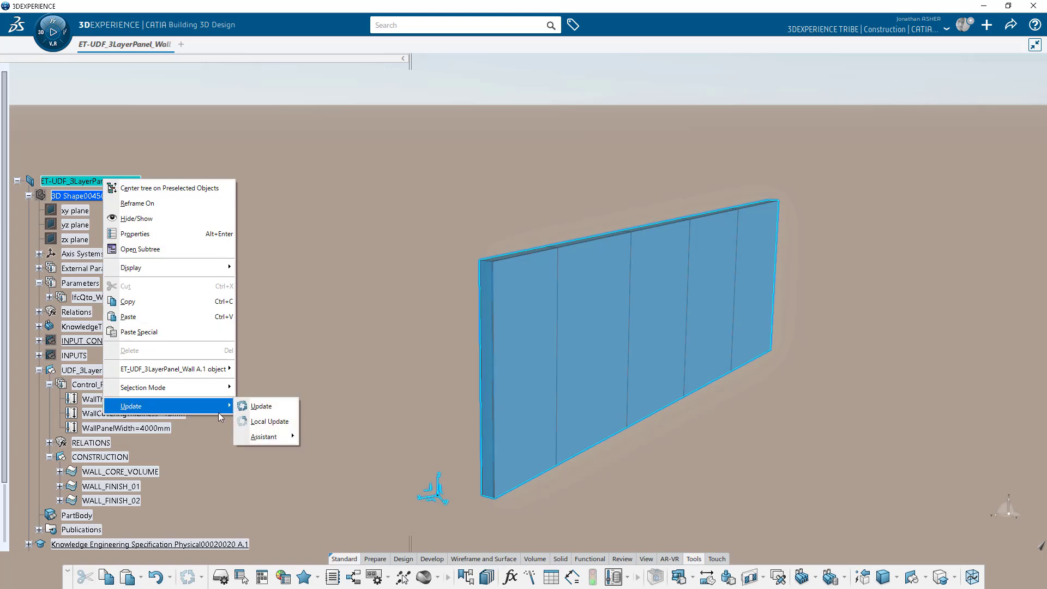
click(256, 403)
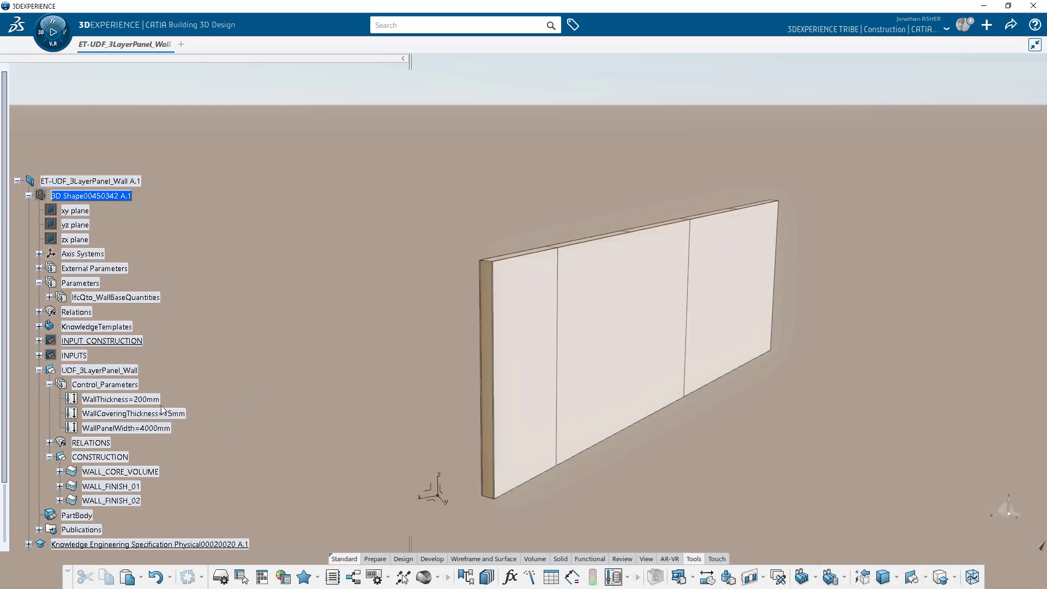
Change WallPanelWidth to 1500mm and update the wall into narrower panels.
double_click(150, 428)
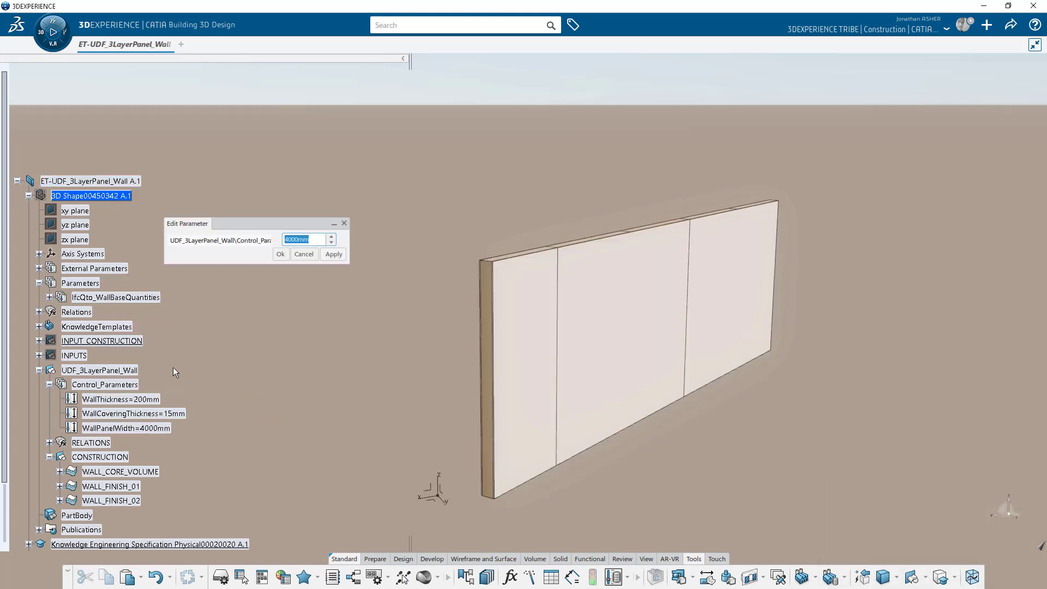
text(1500)
key(Return)
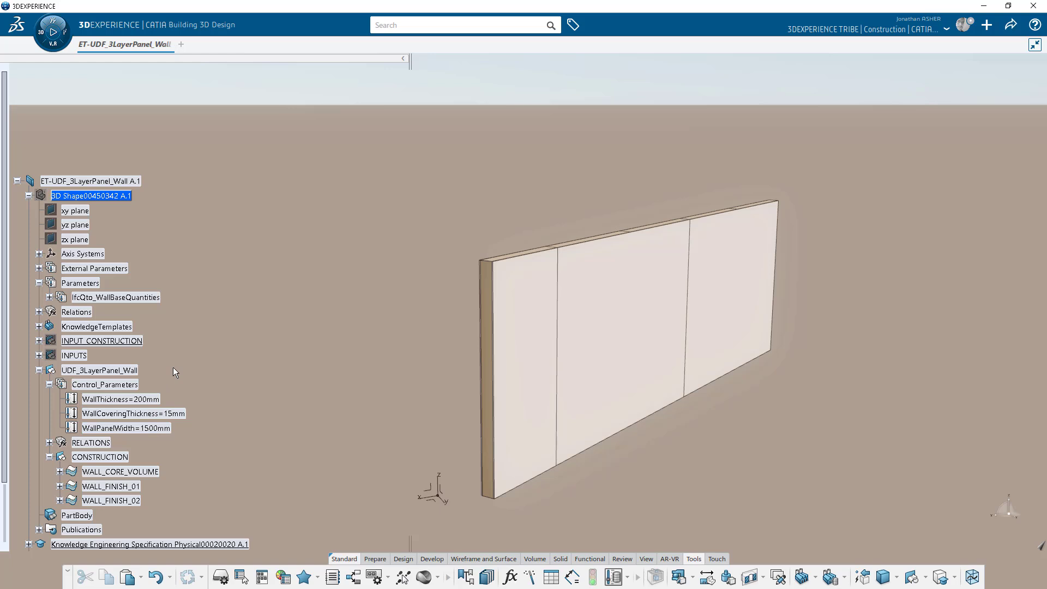
right_click(123, 182)
mouse_move(203, 407)
click(268, 410)
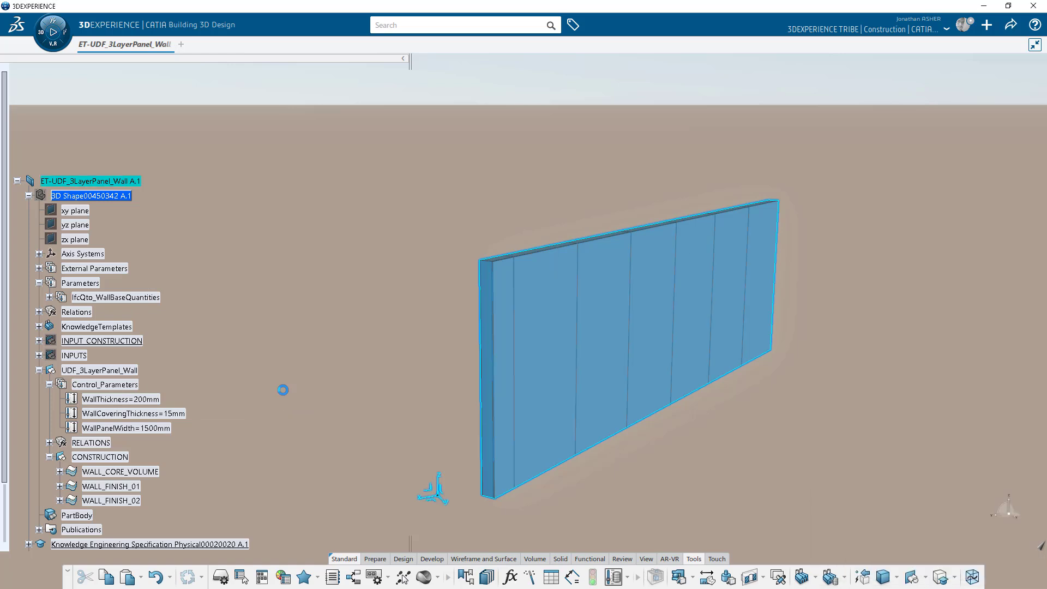
Restore WallPanelWidth to 2000mm and update, bringing back five panels.
double_click(158, 429)
text(2000)
key(Return)
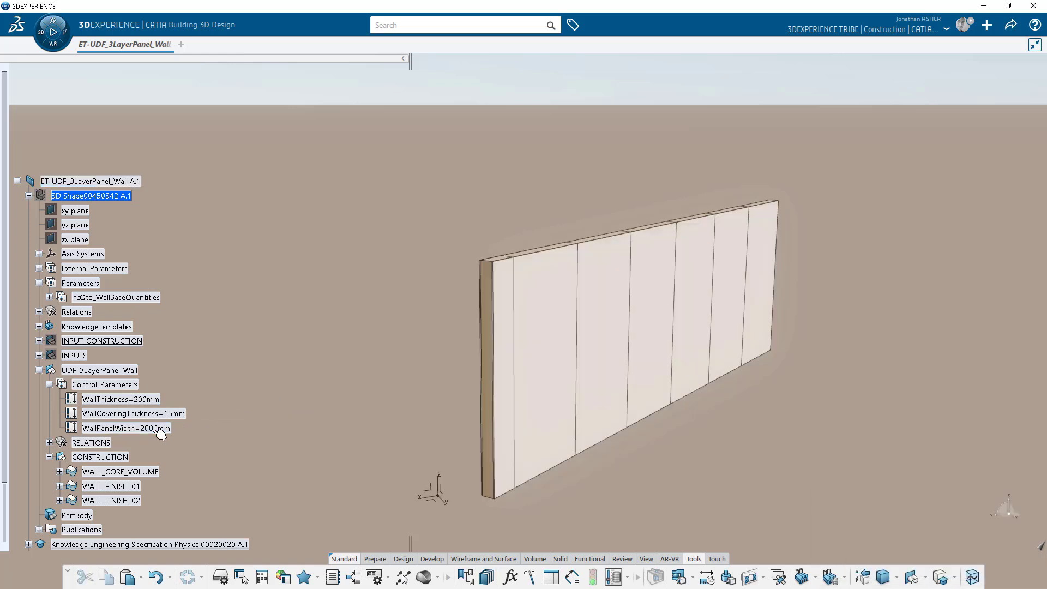
right_click(107, 185)
mouse_move(194, 413)
click(262, 410)
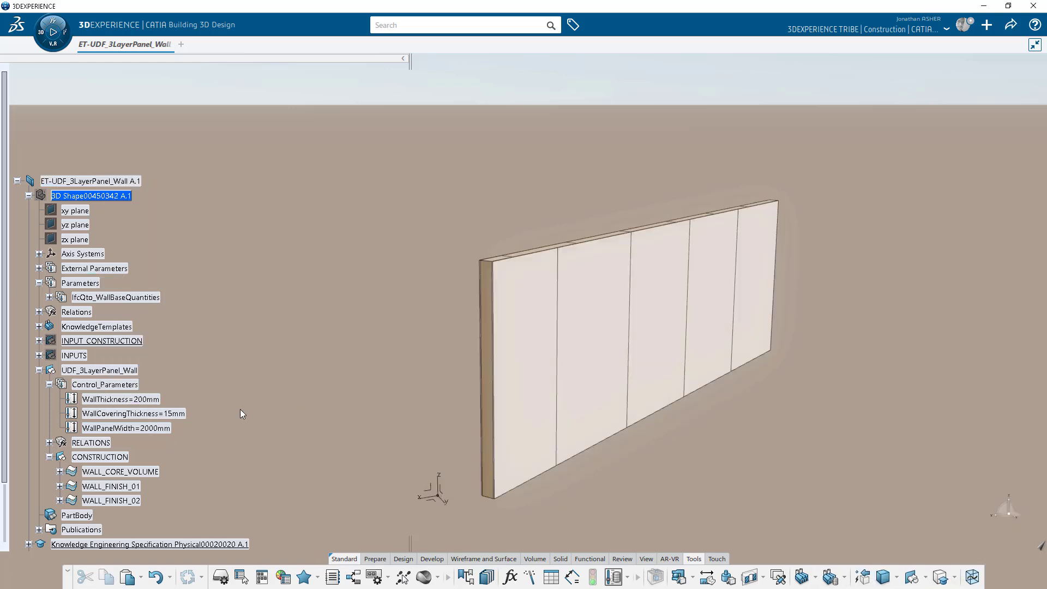
click(41, 326)
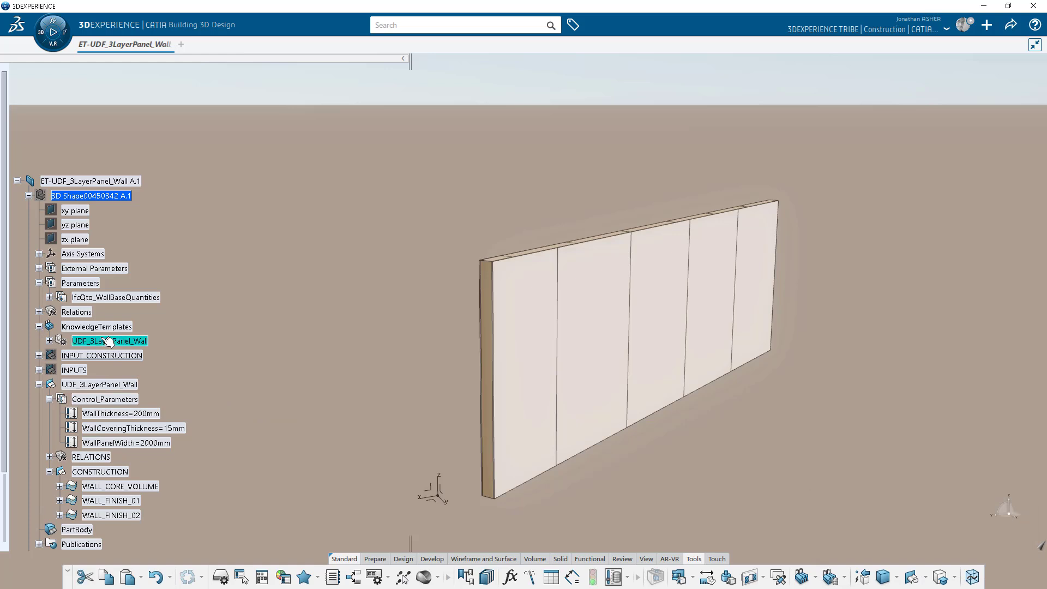
Publish the 15mm covering thickness parameter in UDF_3LayerPanel_Wall under the name WallCoveringThickness.
double_click(110, 341)
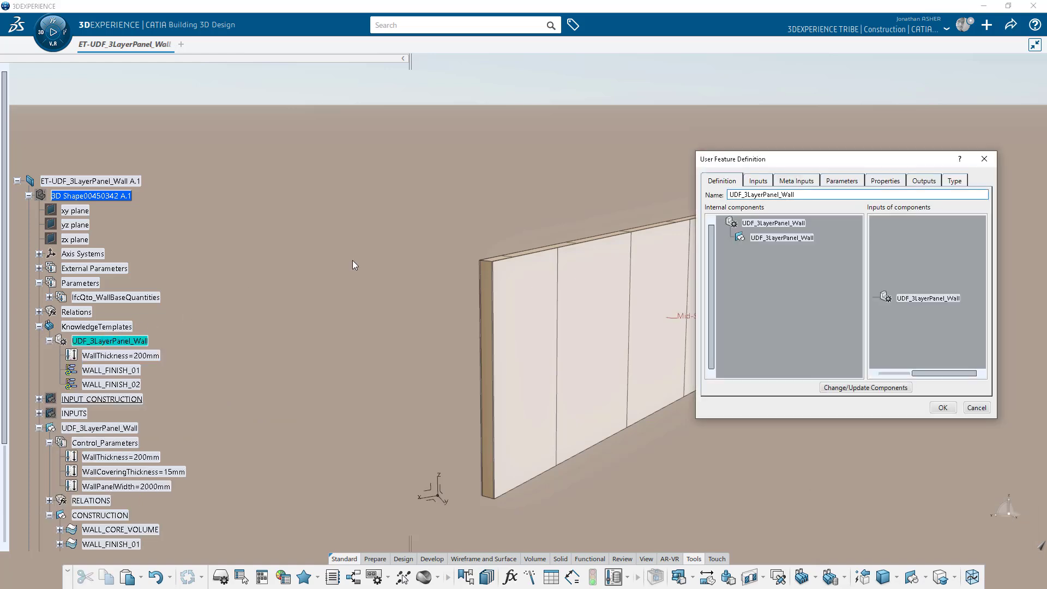
click(834, 181)
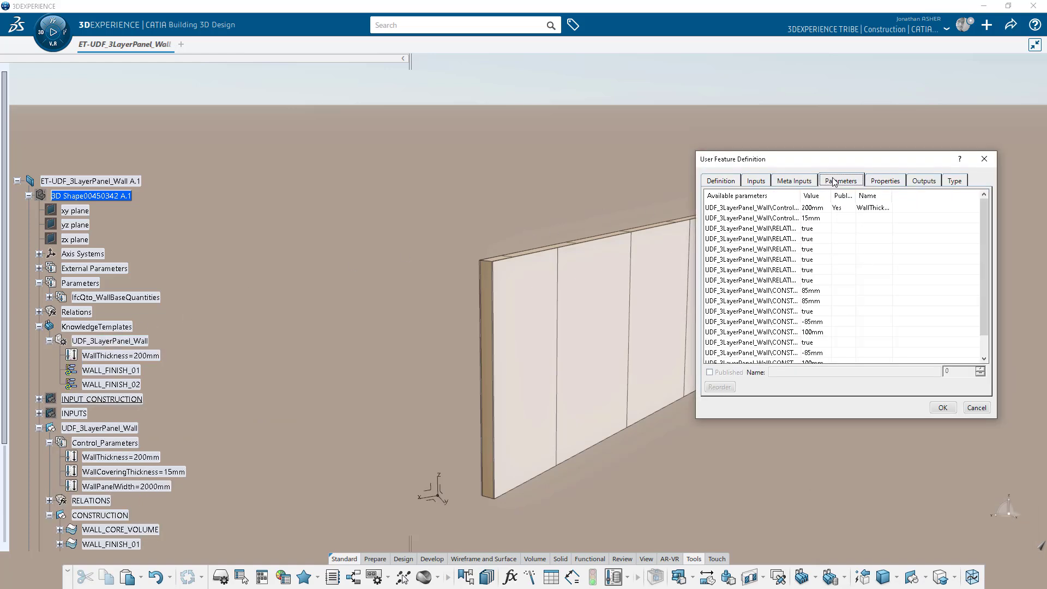
click(792, 218)
click(710, 373)
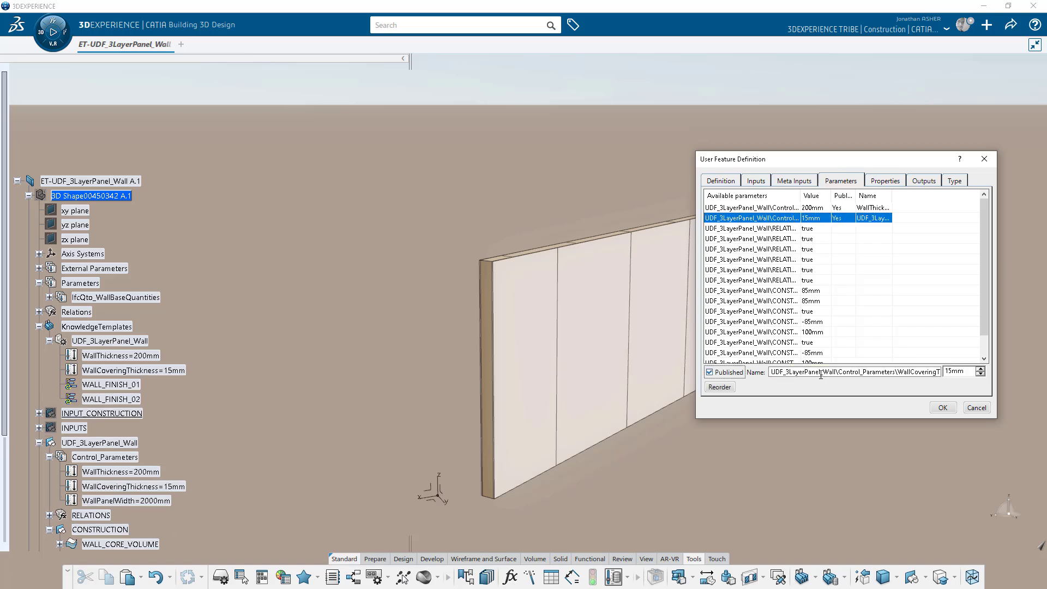
drag(899, 372, 767, 372)
key(BackSpace)
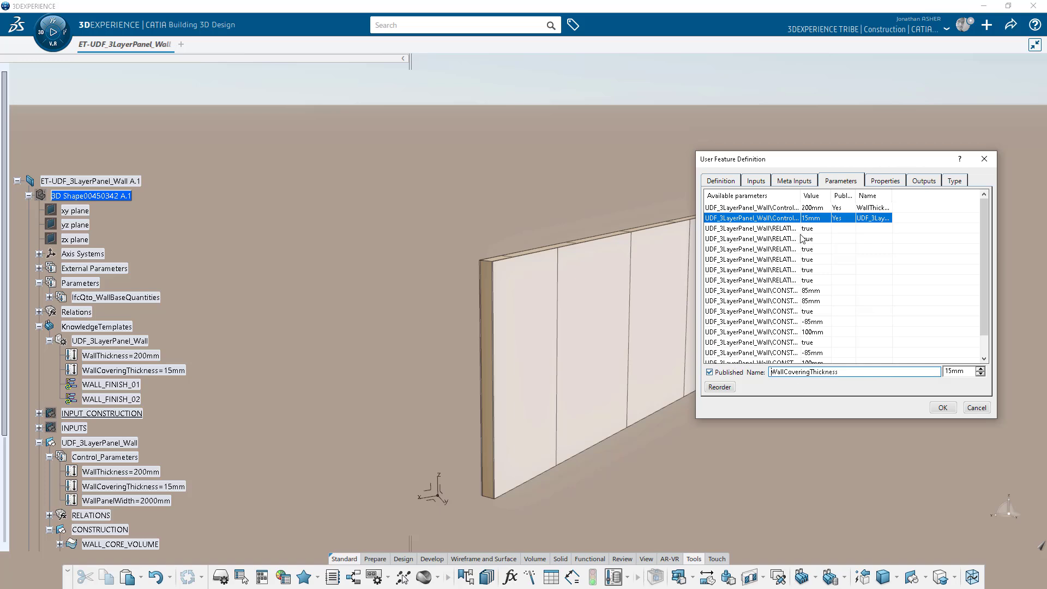
drag(801, 195, 896, 195)
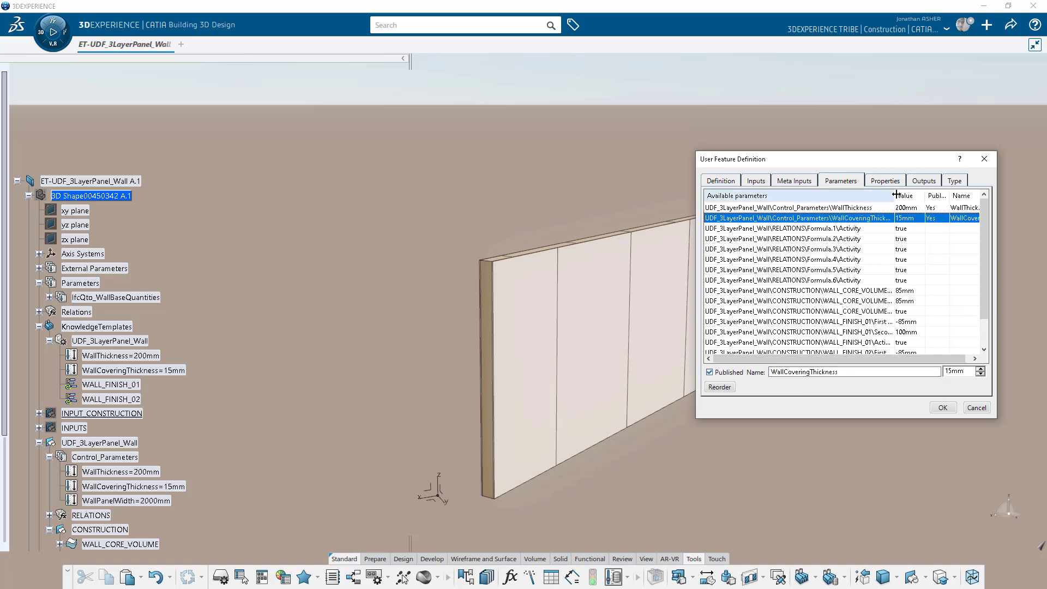
mouse_move(982, 209)
mouse_down()
mouse_move(986, 234)
mouse_move(986, 207)
mouse_up()
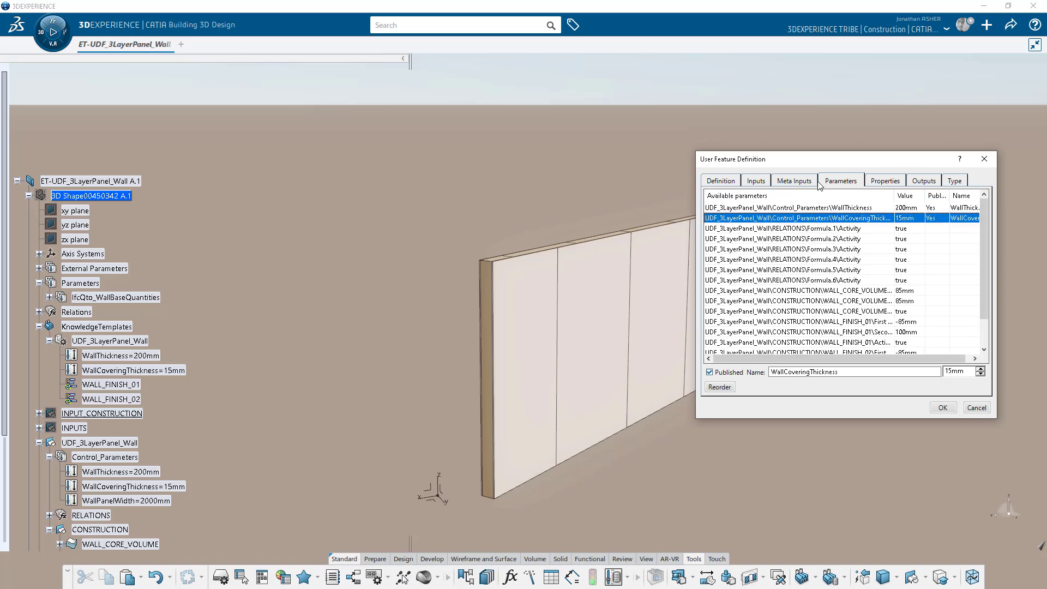
Edit the user feature's components and publish WallPanelWidth with its short name WallPanelWidth.
click(722, 182)
click(859, 388)
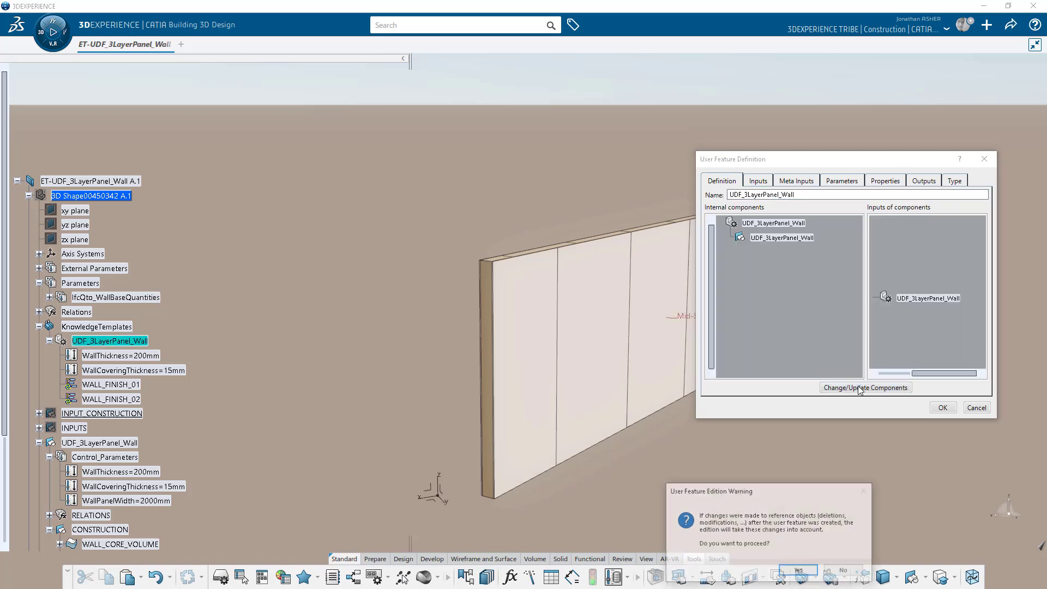
click(809, 572)
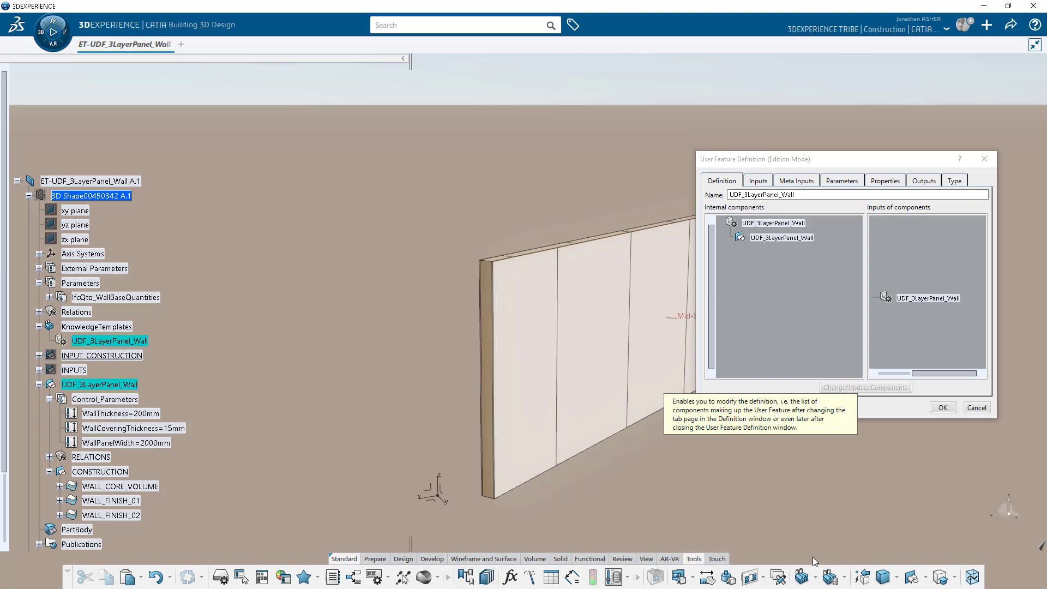
click(842, 181)
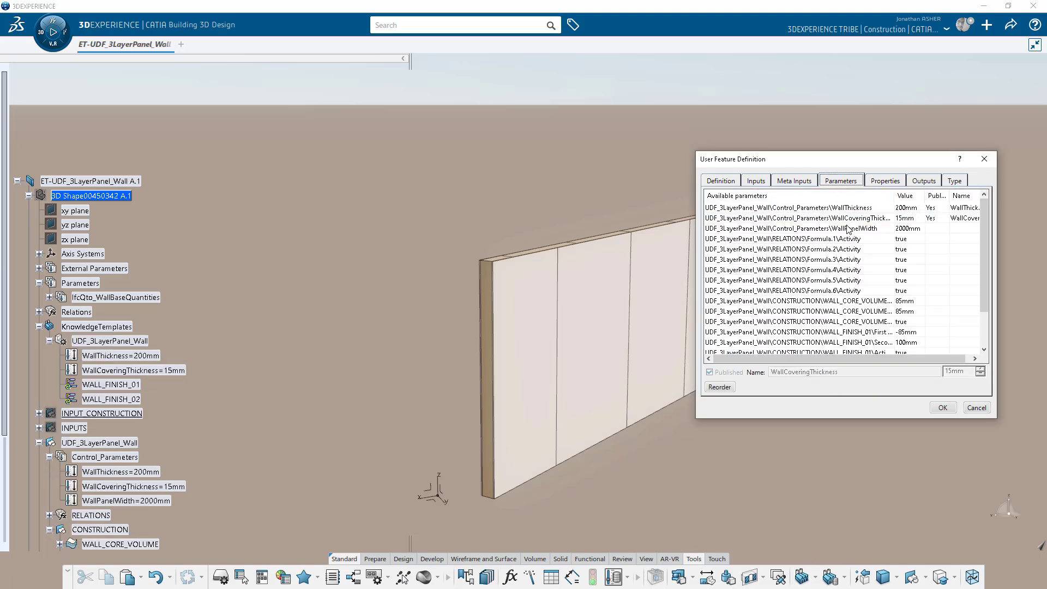
click(848, 230)
click(710, 372)
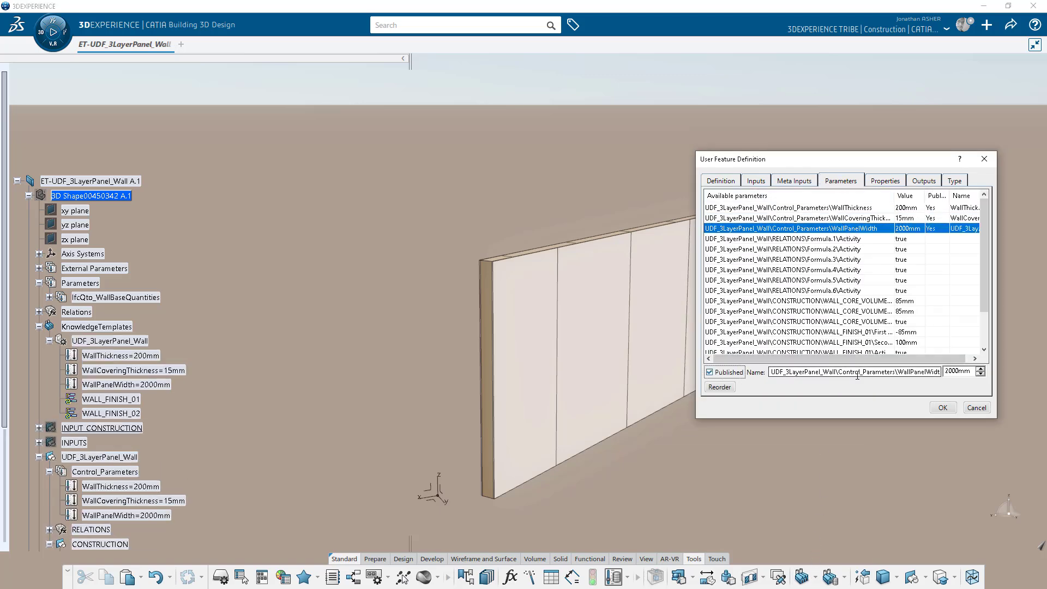
drag(900, 373, 765, 372)
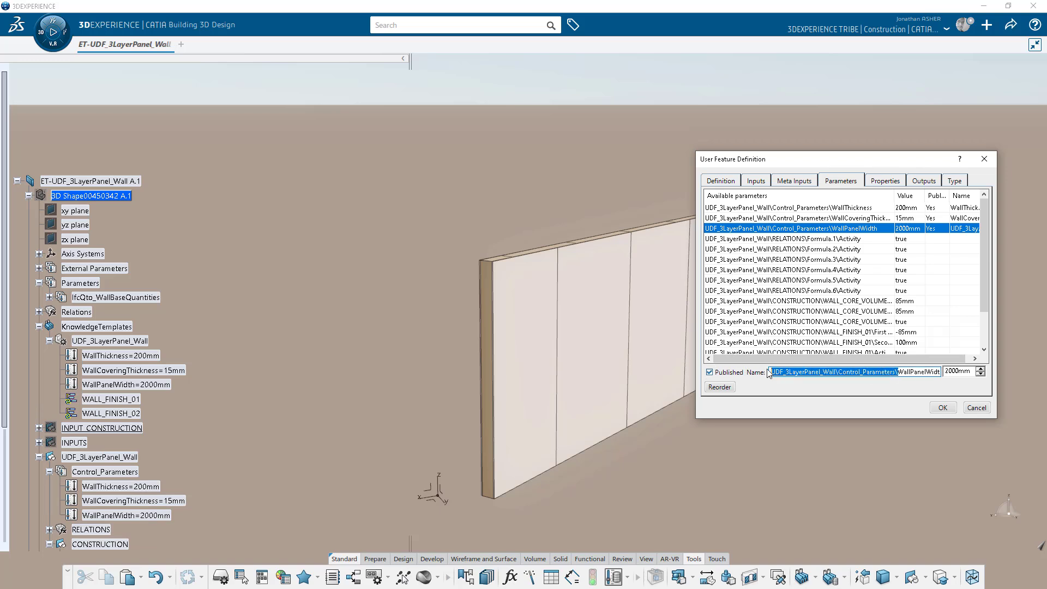
key(Delete)
Review the published parameter names and outputs, then close the user feature definition.
drag(904, 159, 901, 158)
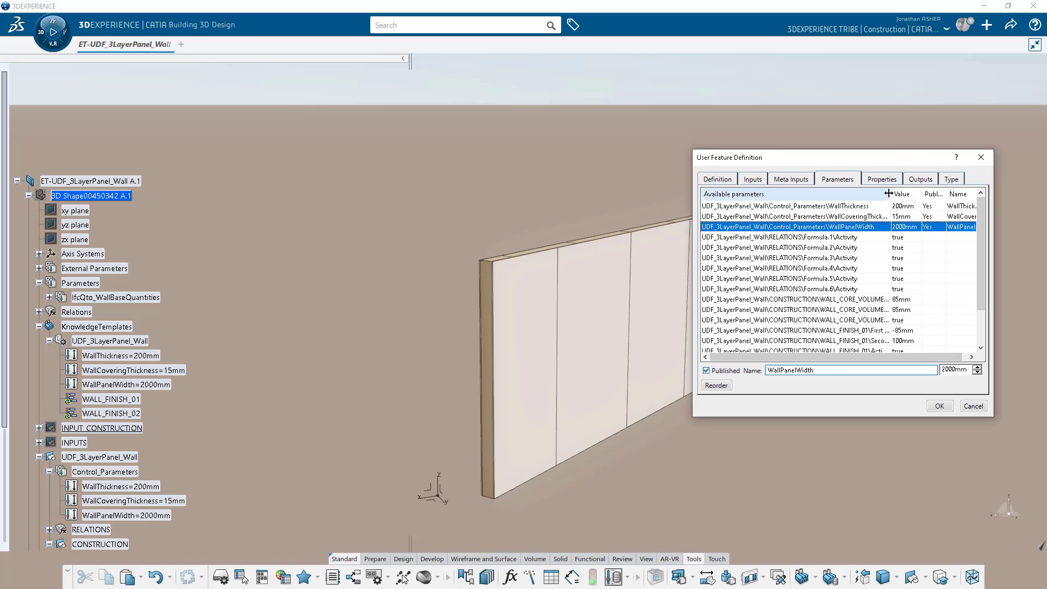
drag(890, 193, 834, 194)
drag(925, 194, 965, 194)
click(928, 180)
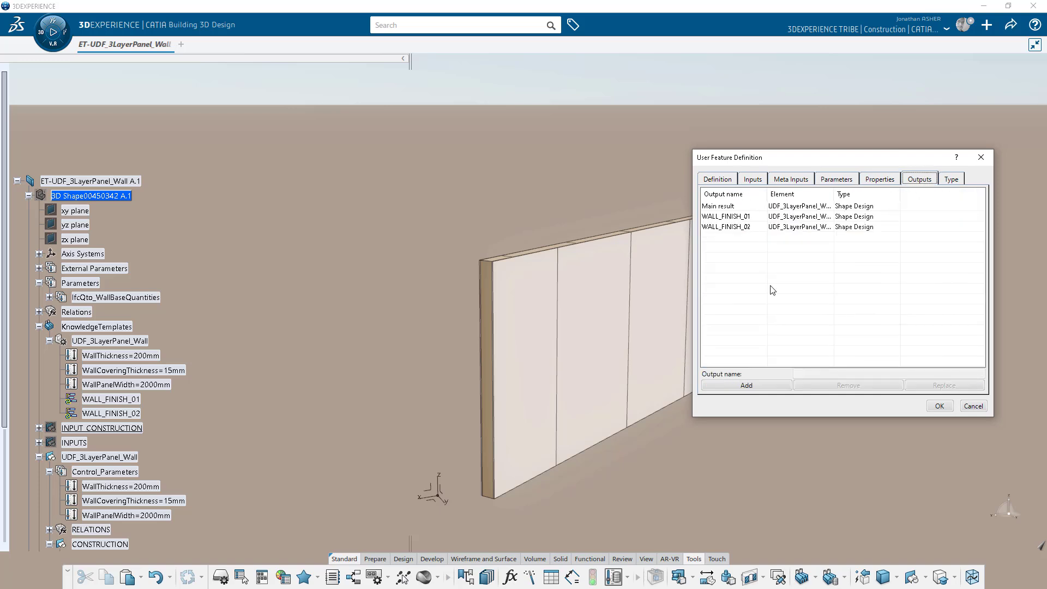
click(940, 406)
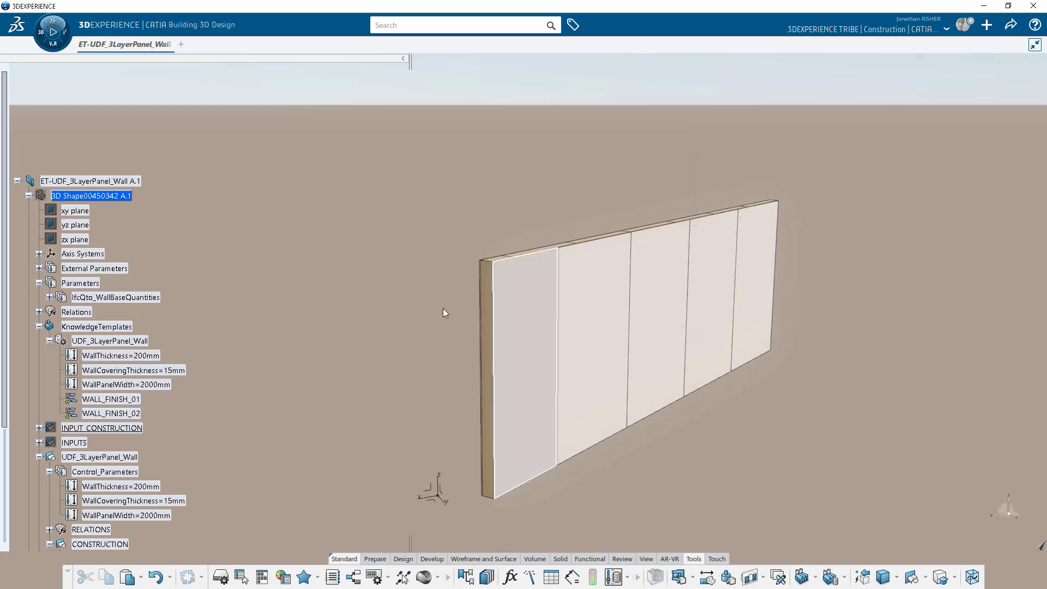
Define the whole wall product as a Wall component with a new axis system.
click(29, 253)
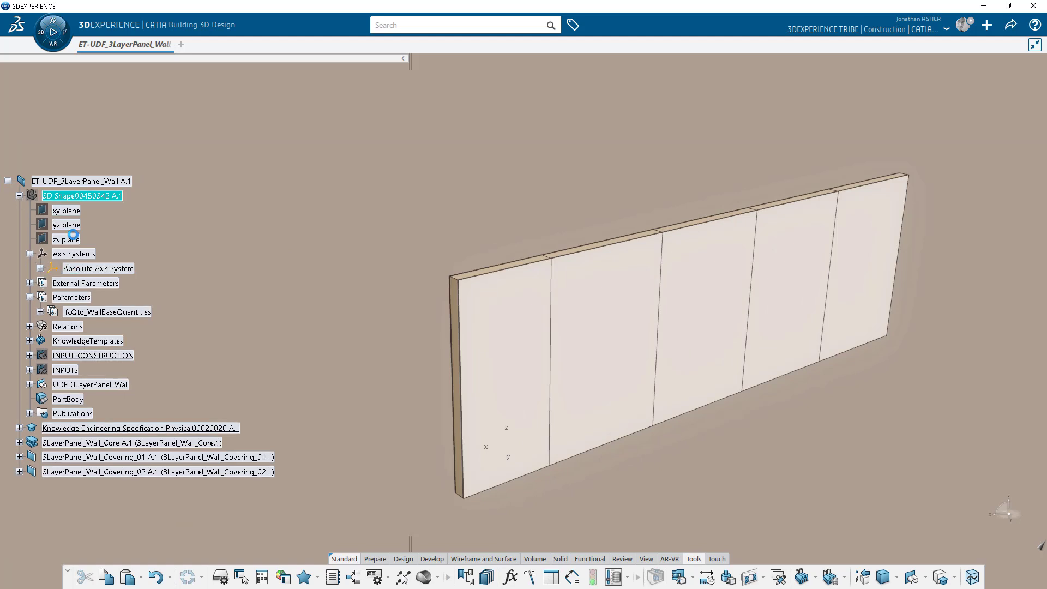
click(86, 181)
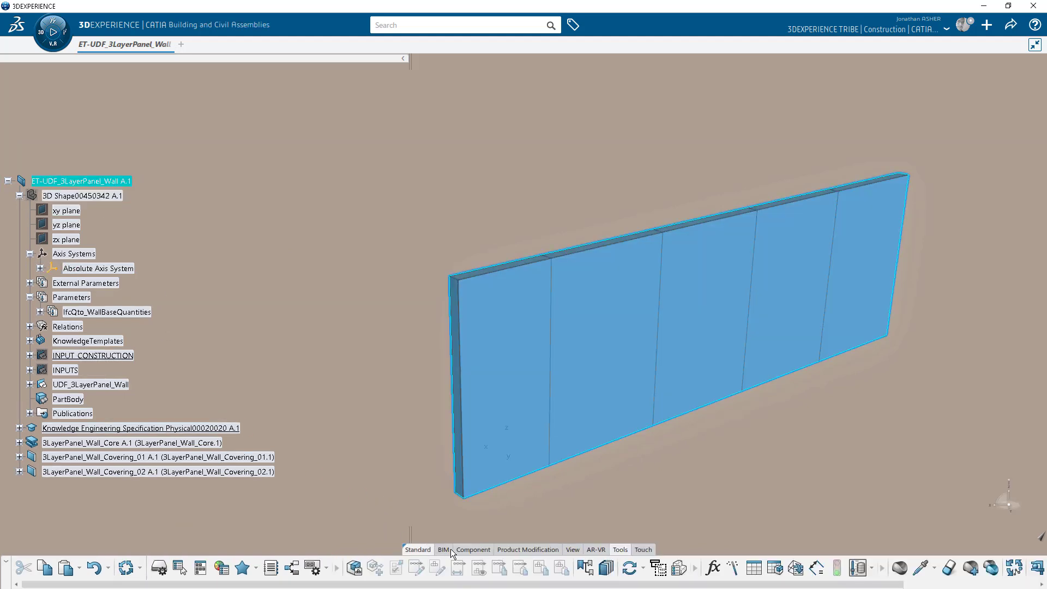
click(550, 577)
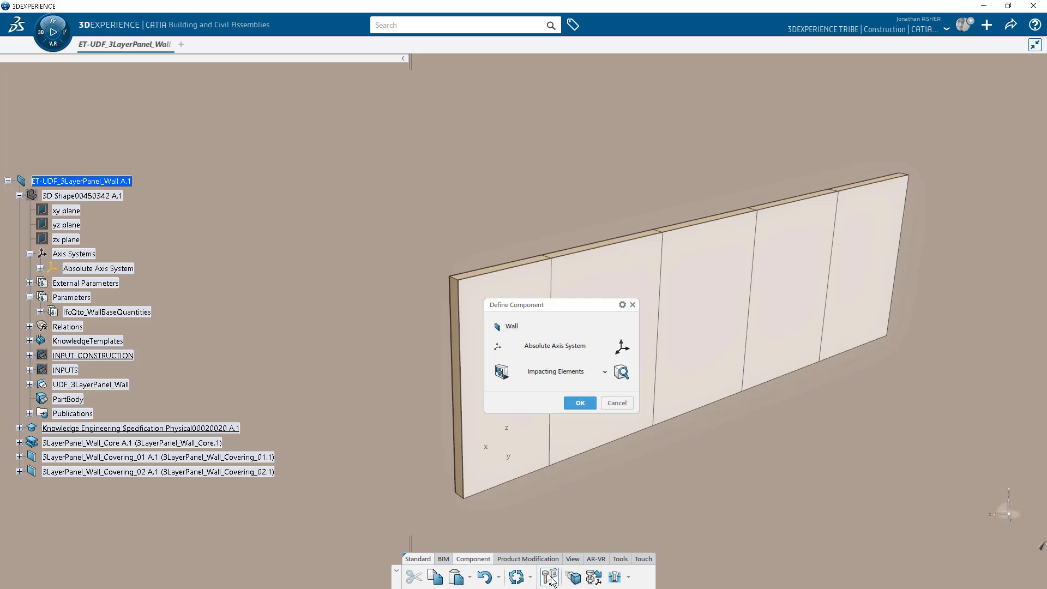
click(621, 347)
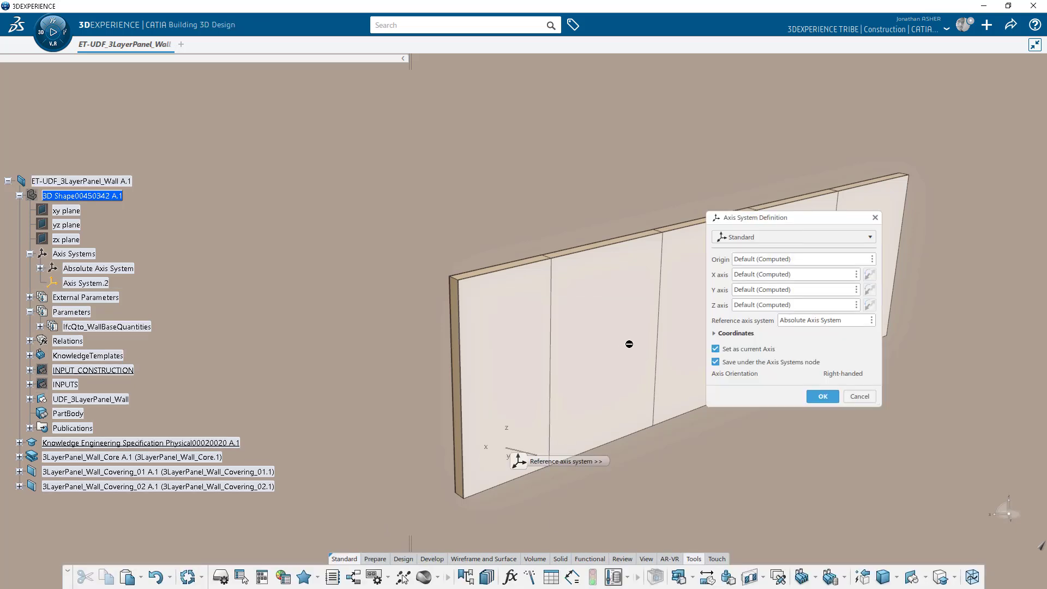
click(823, 398)
click(30, 428)
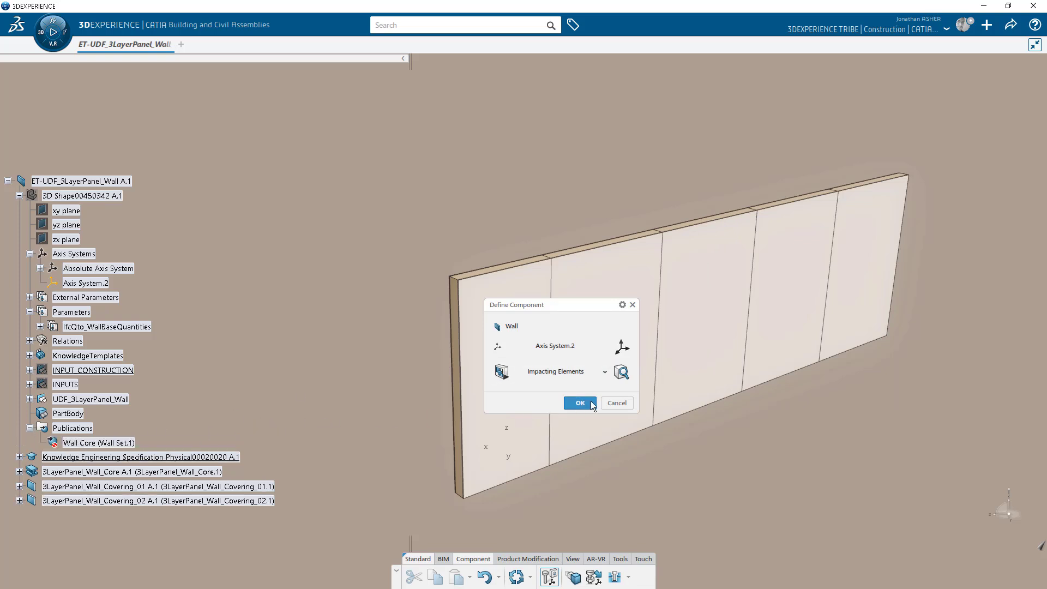
click(580, 403)
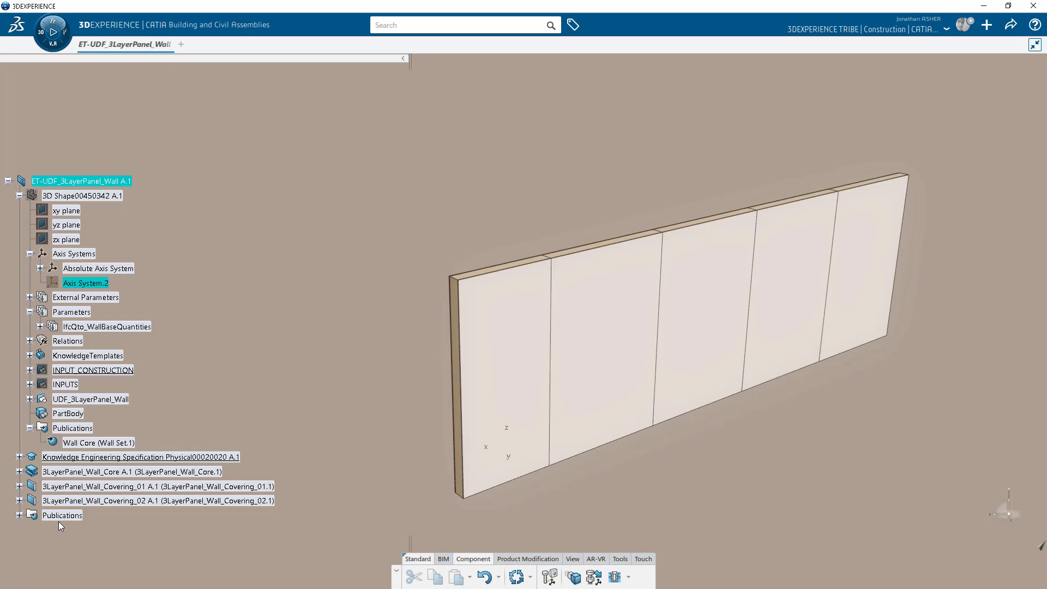
Rename the new axis system to 'Base Axis System' through its properties.
click(20, 515)
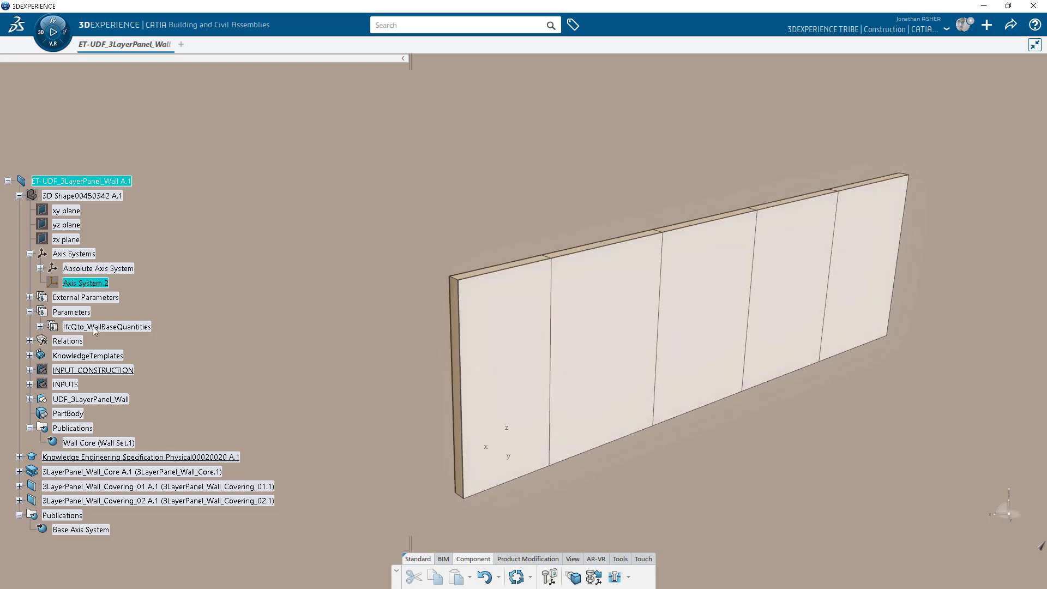
right_click(96, 283)
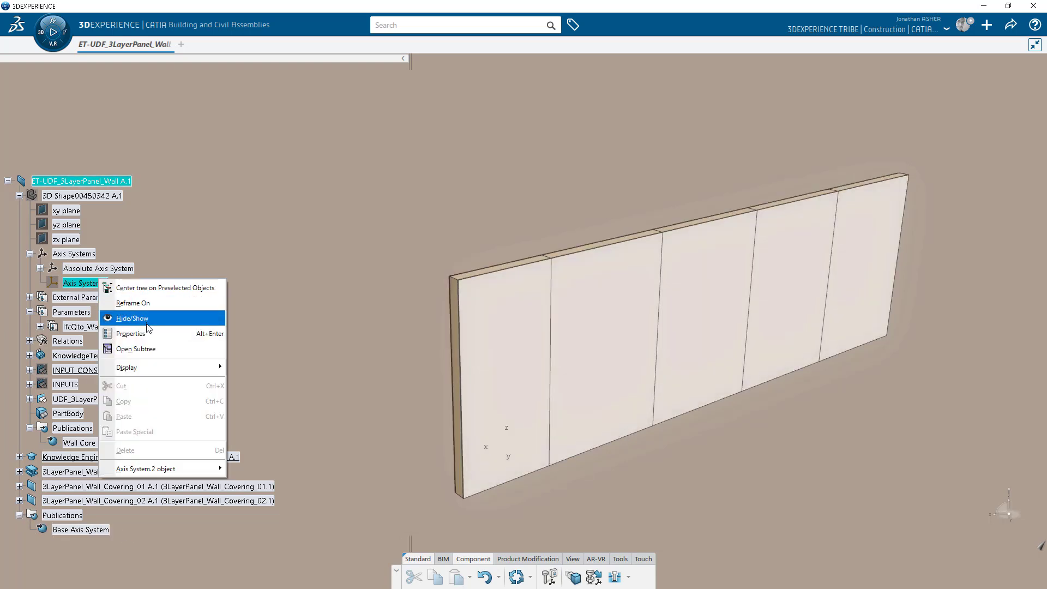
click(159, 332)
text(Base Axis System)
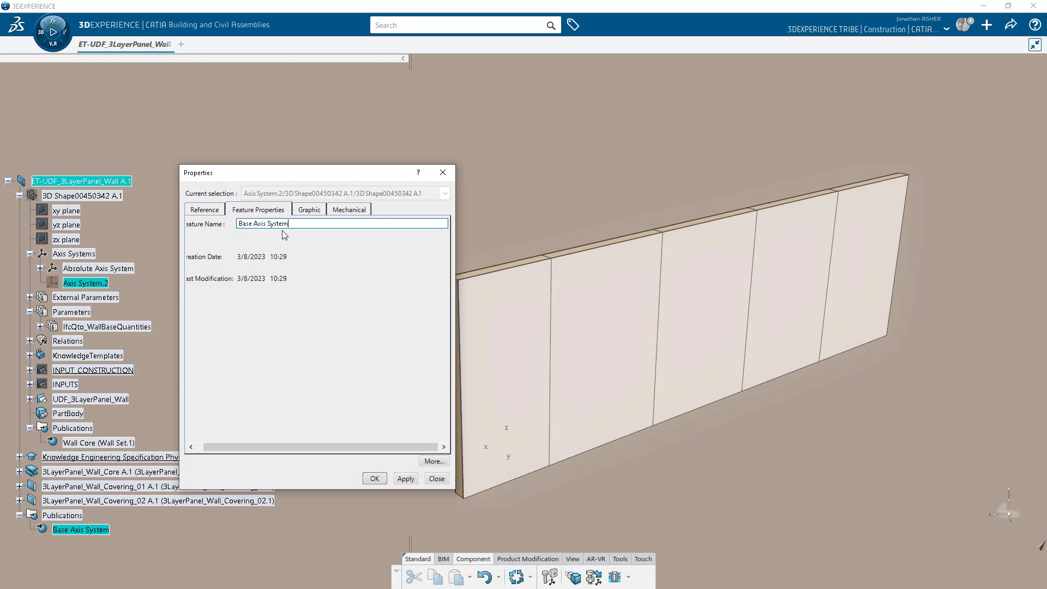
key(Return)
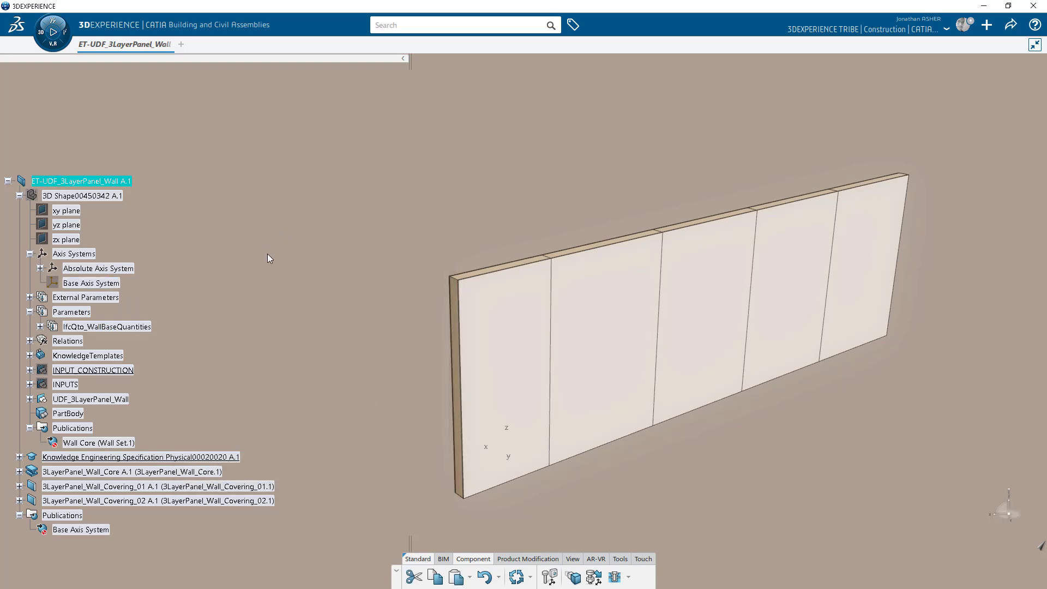
Update the part, tidy the tree and save the wall product.
click(516, 576)
click(19, 195)
click(19, 268)
key(ctrl+s)
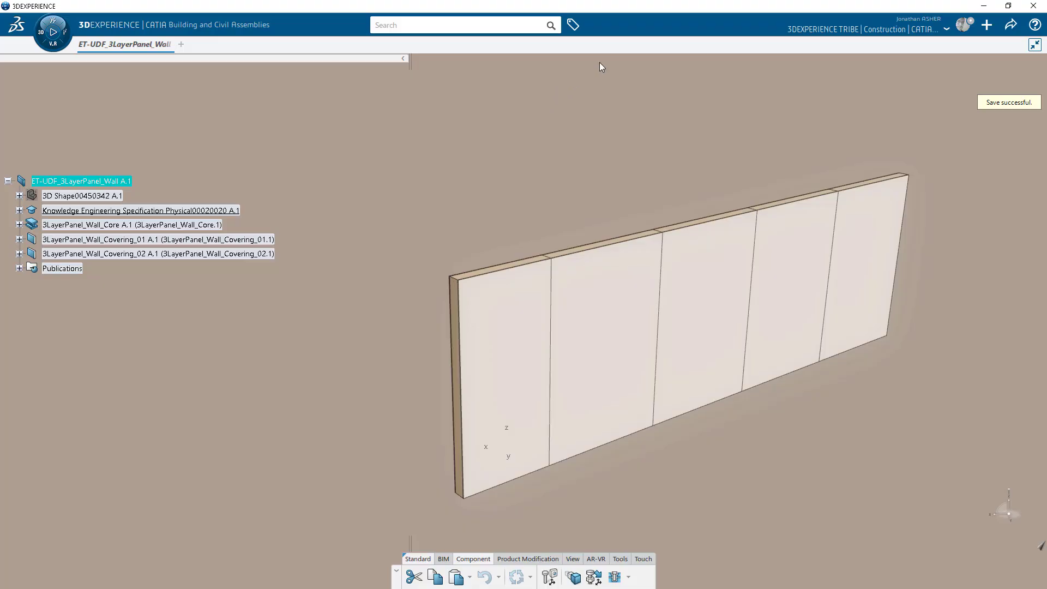
Create a new Engineering Template processing the ET-UDF_3LayerPanel_Wall product.
click(986, 25)
click(965, 46)
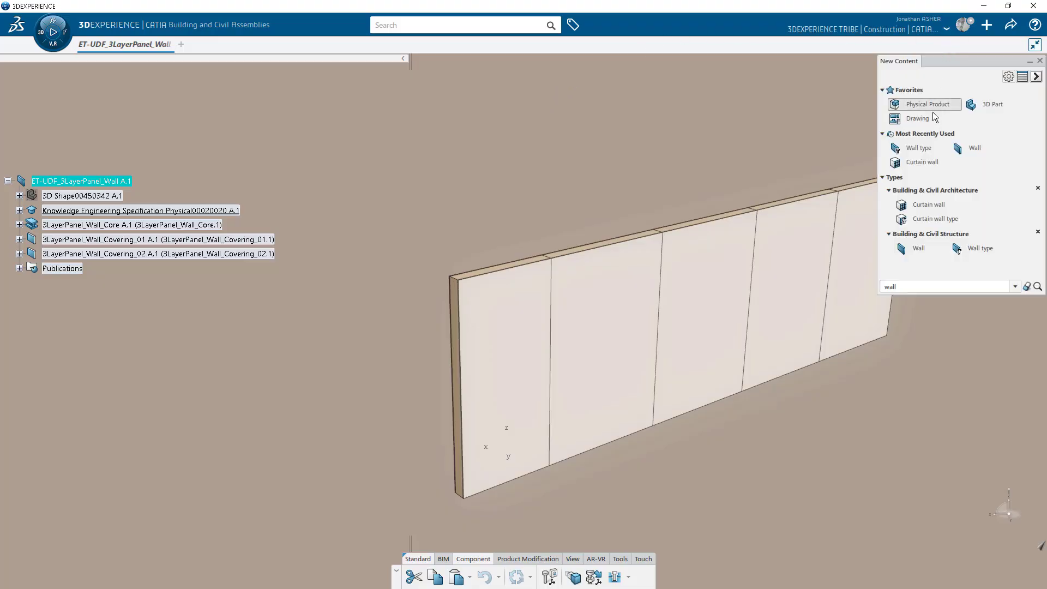
double_click(909, 287)
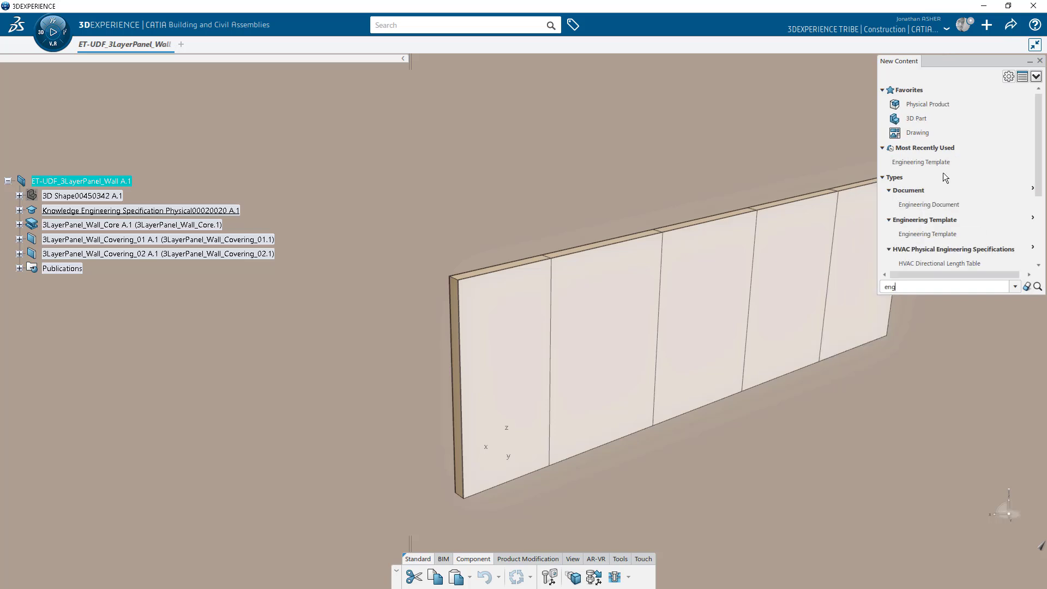
click(935, 162)
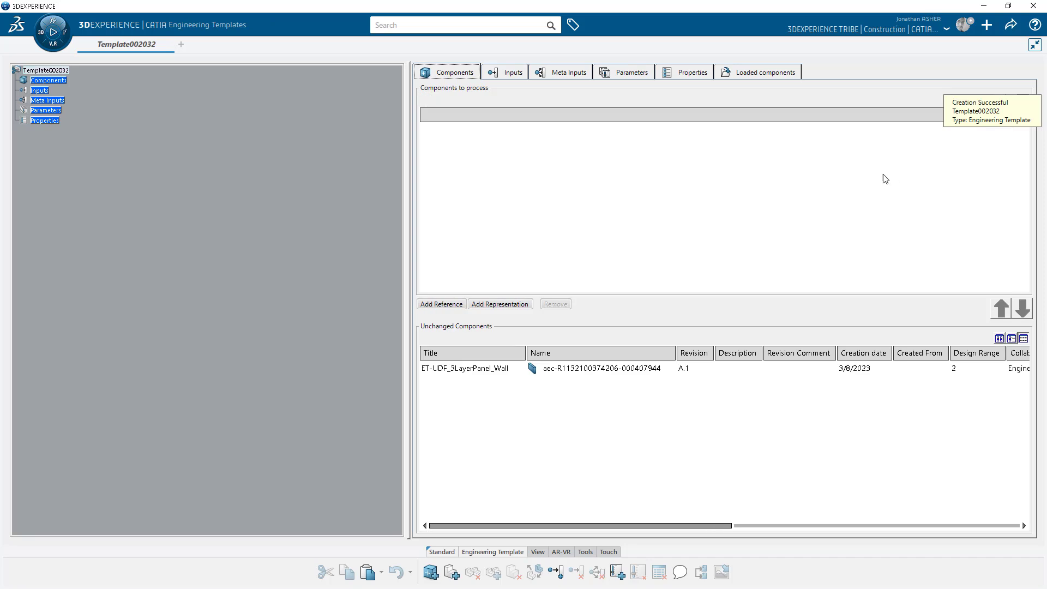
click(650, 371)
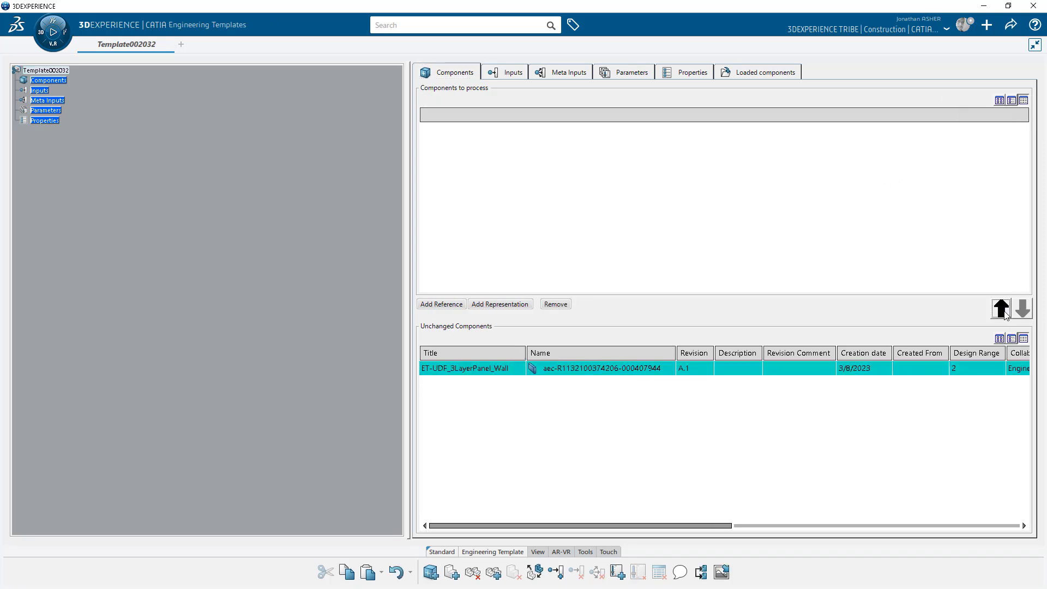
click(1003, 313)
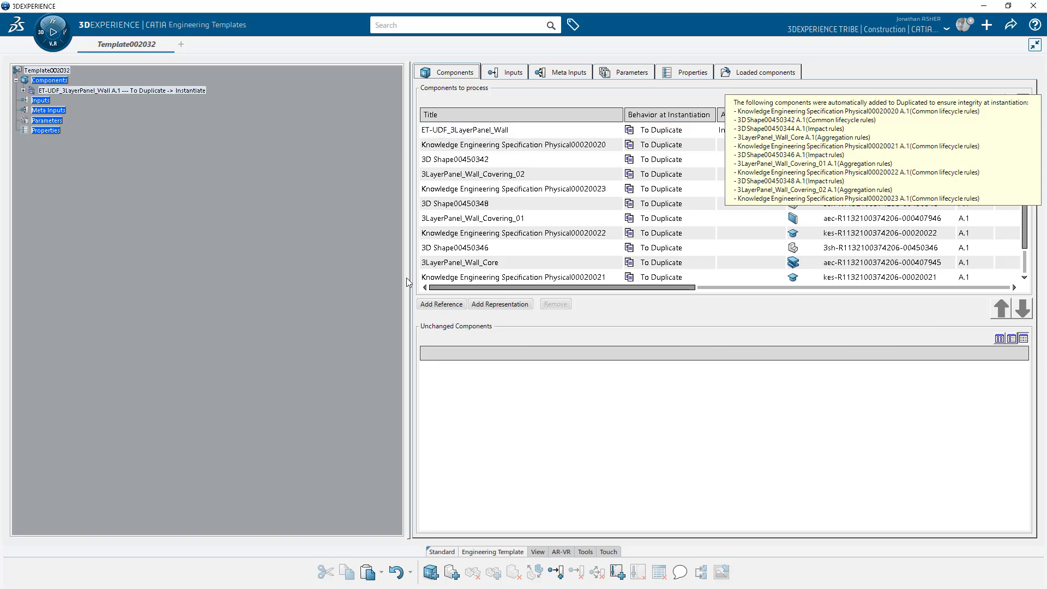
drag(410, 277, 275, 286)
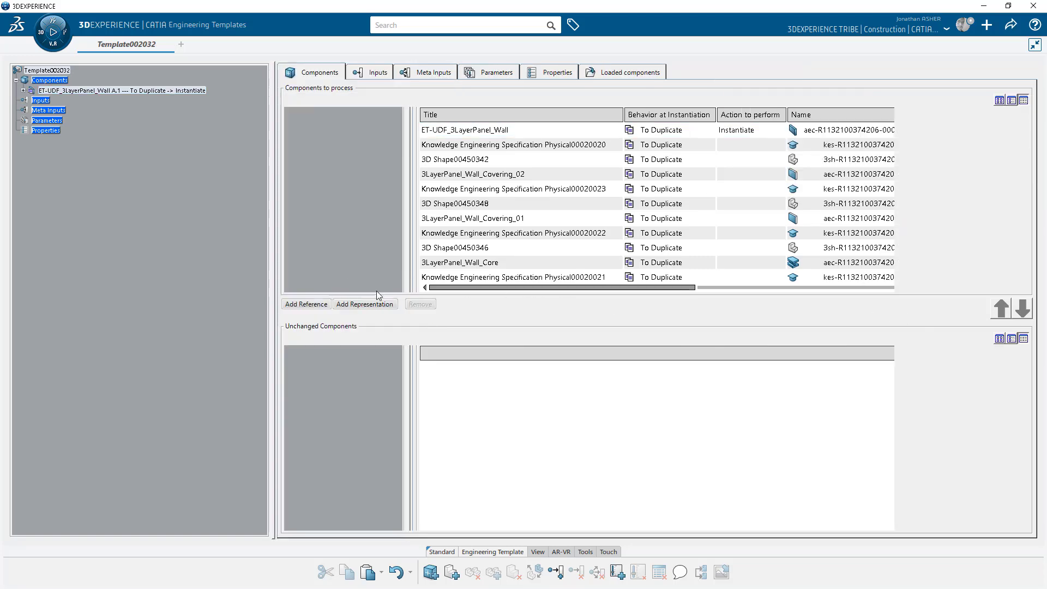
Add the Mid-Surface surface from the INPUTS branch as the template's input.
click(374, 73)
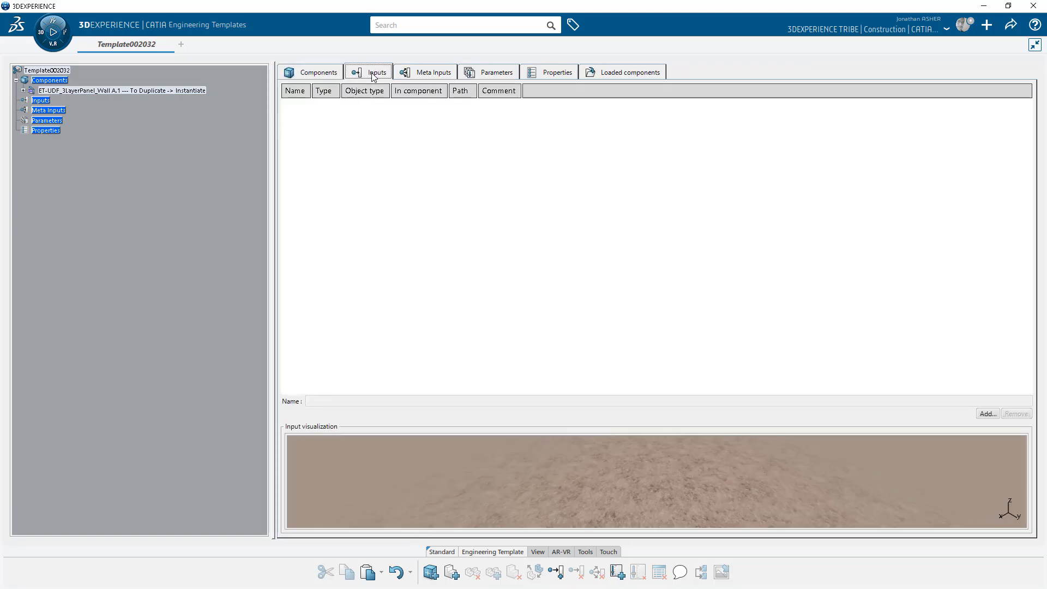
click(987, 414)
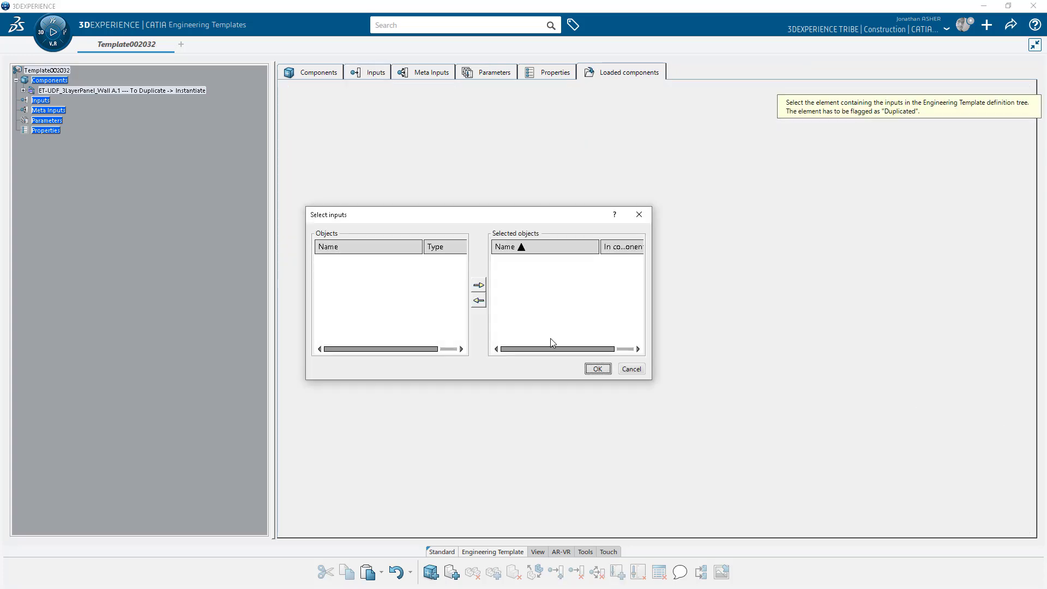
click(85, 90)
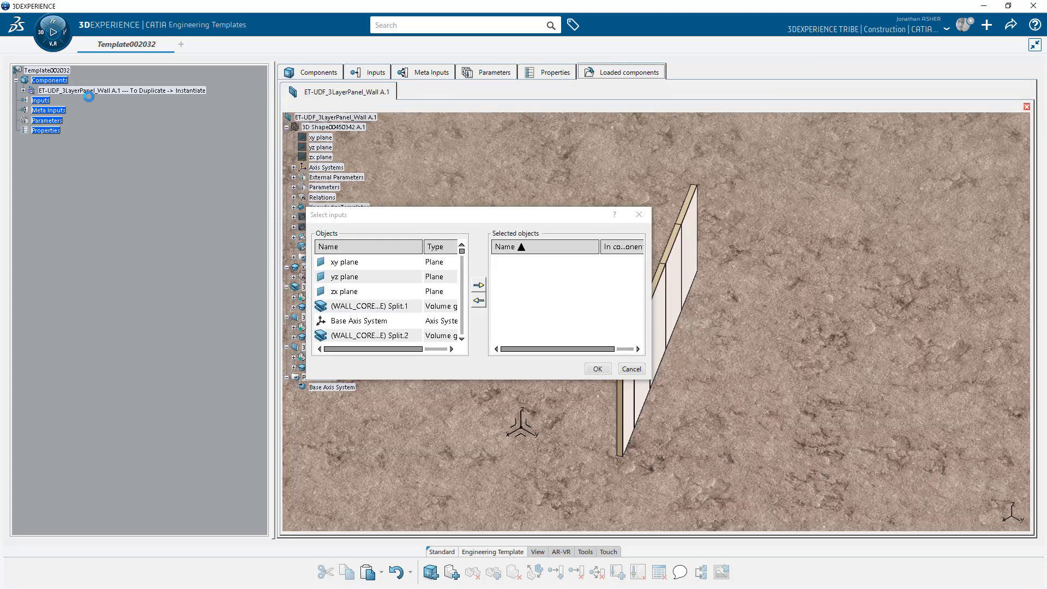
drag(327, 215, 539, 205)
click(293, 227)
click(332, 238)
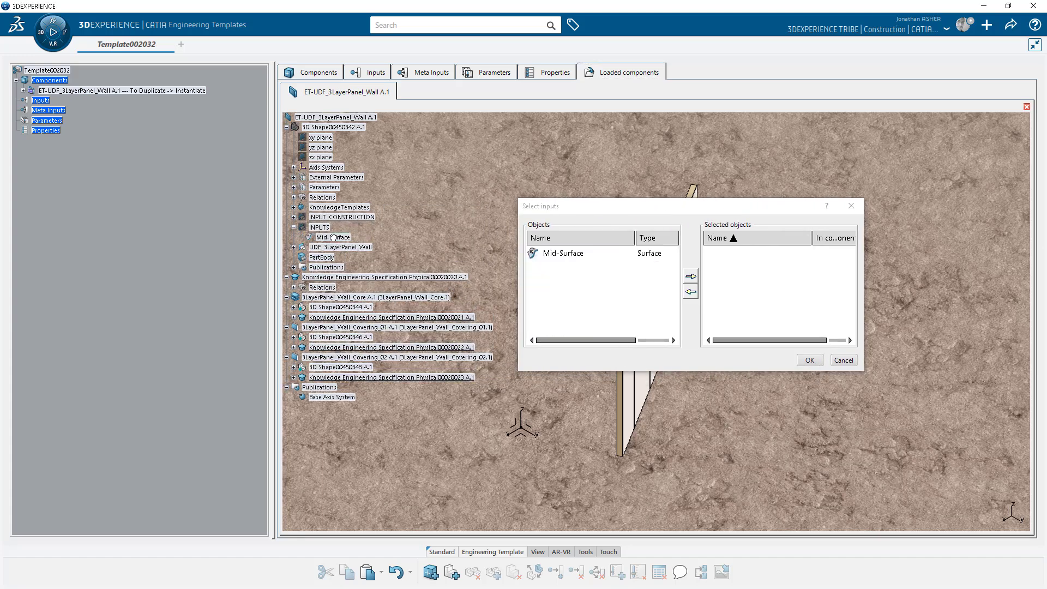
click(560, 254)
click(690, 276)
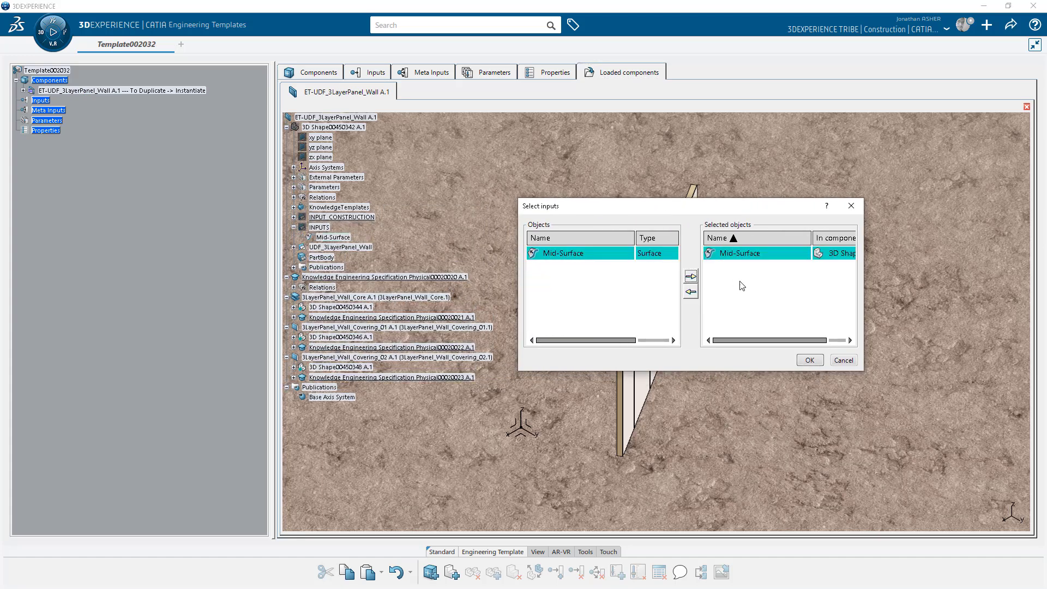
click(809, 360)
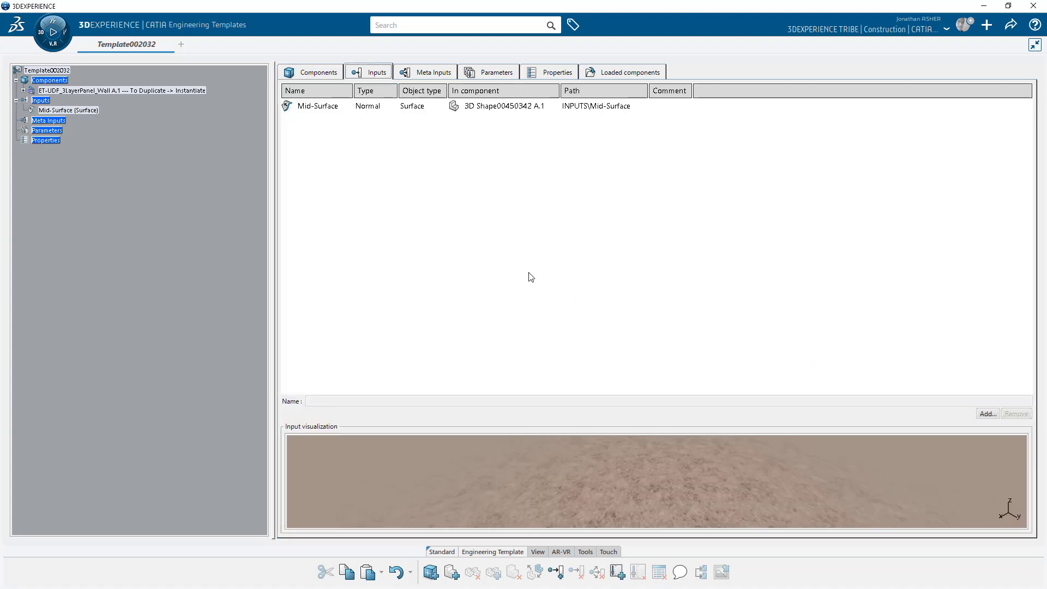
Add WallThickness, WallCoveringThickness and WallPanelWidth as the template's parameters.
click(489, 72)
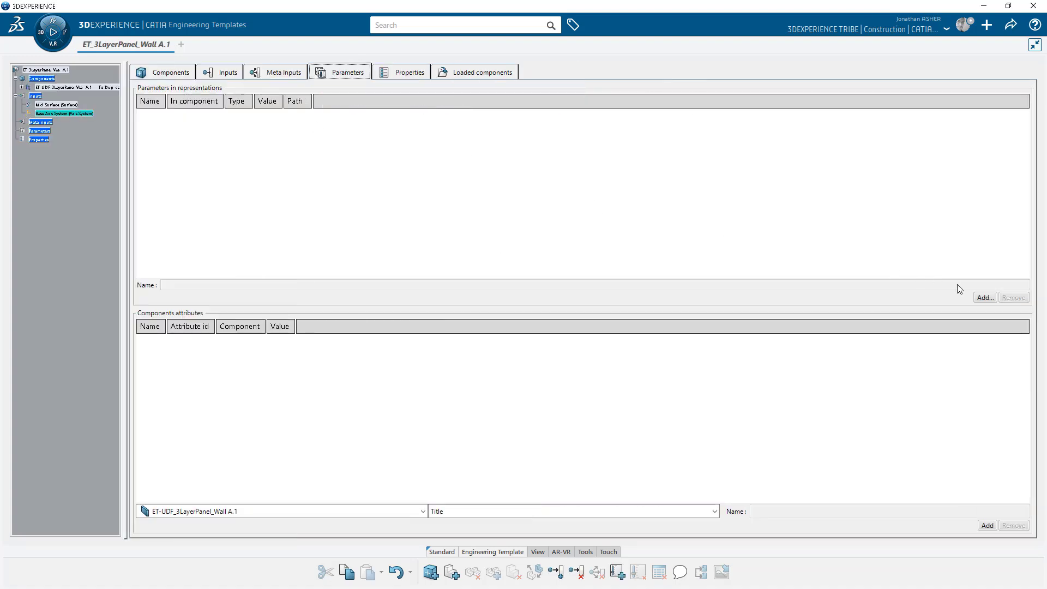
click(981, 296)
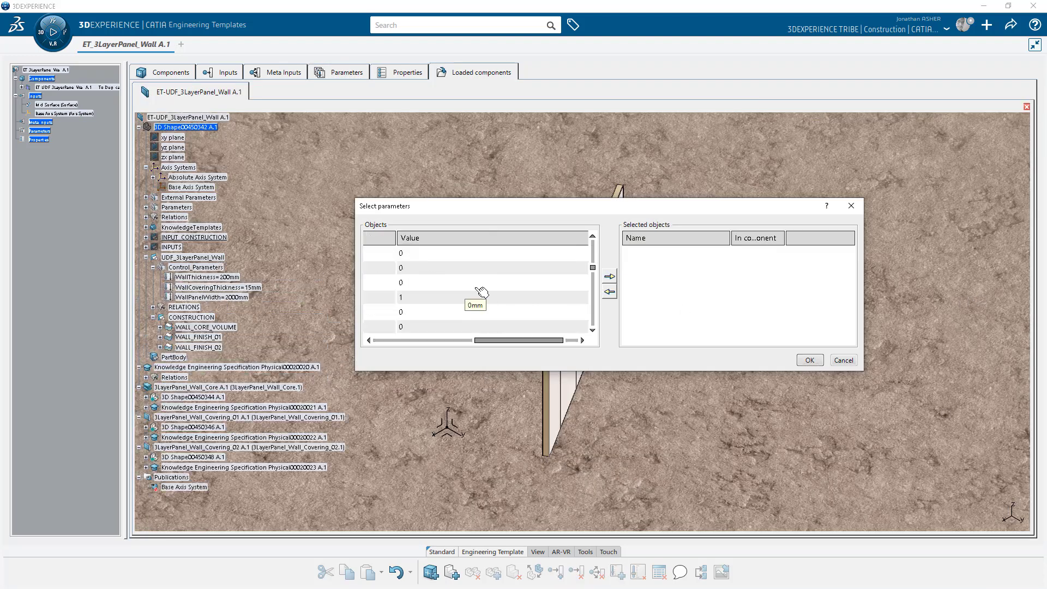
drag(622, 373, 622, 541)
drag(537, 511, 352, 518)
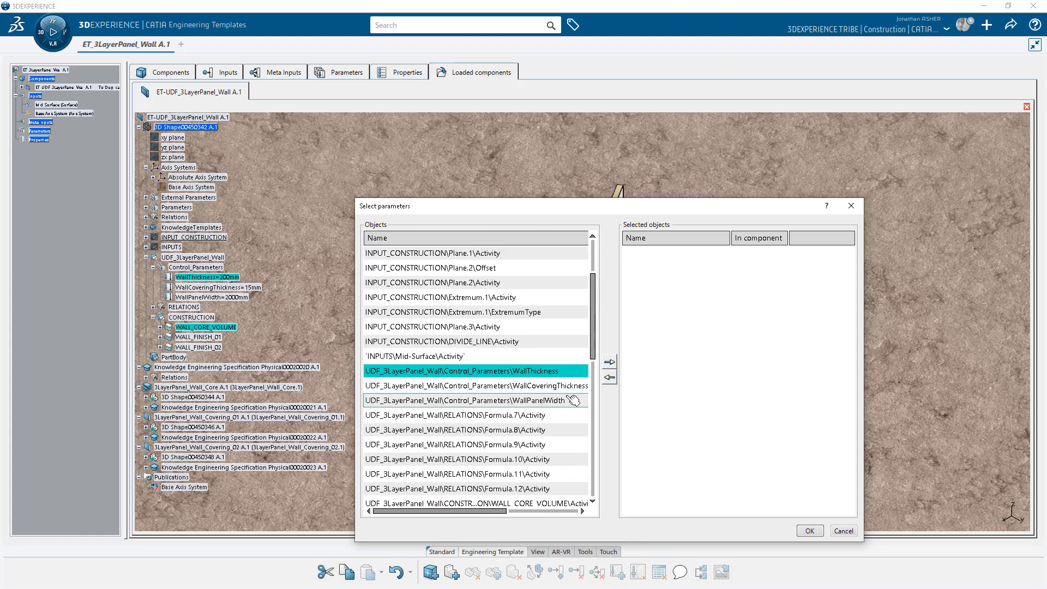
shift+click(560, 402)
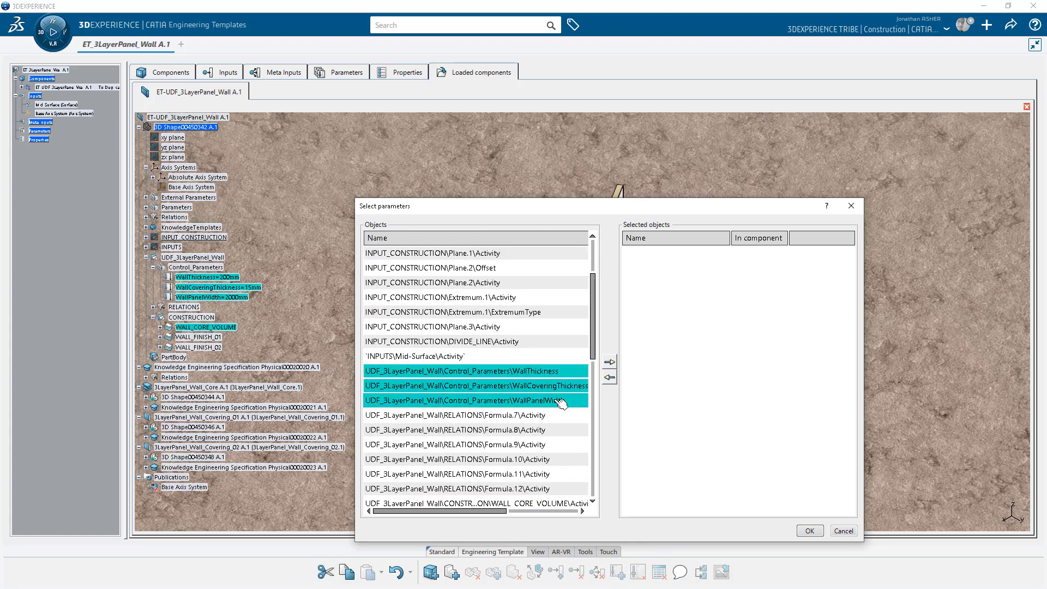
click(610, 362)
click(810, 531)
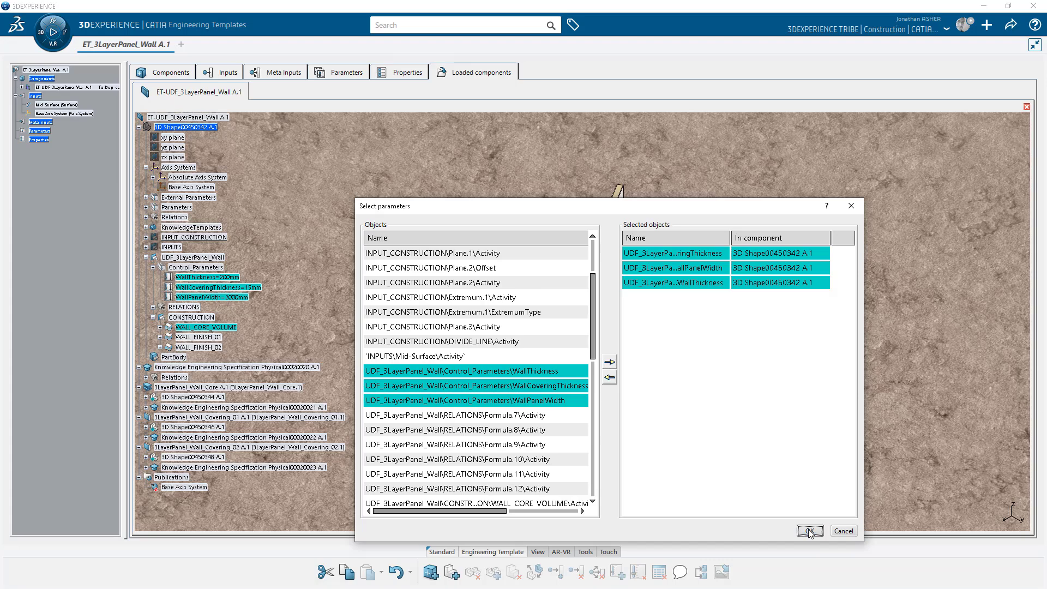
click(188, 121)
click(185, 132)
click(182, 149)
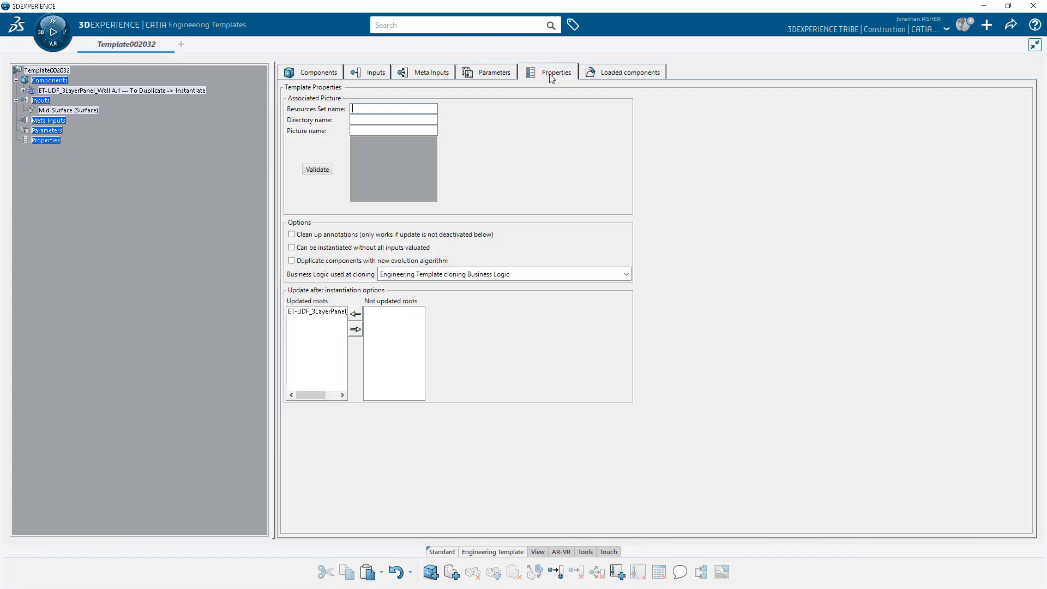
Retitle the template ET_3LayerPanel_Wall in its properties and save it.
click(615, 74)
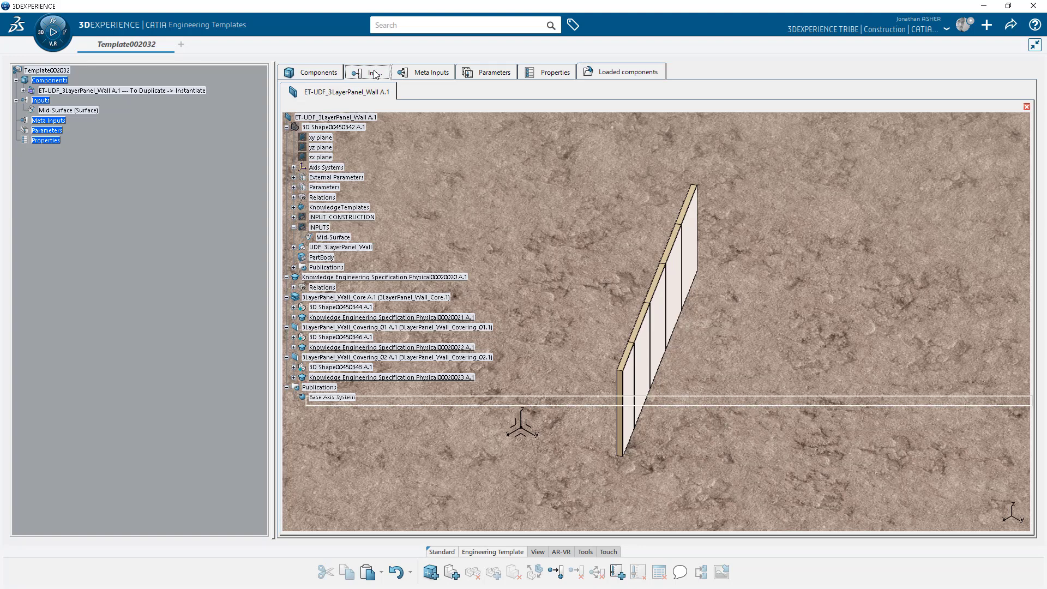
click(375, 74)
click(319, 76)
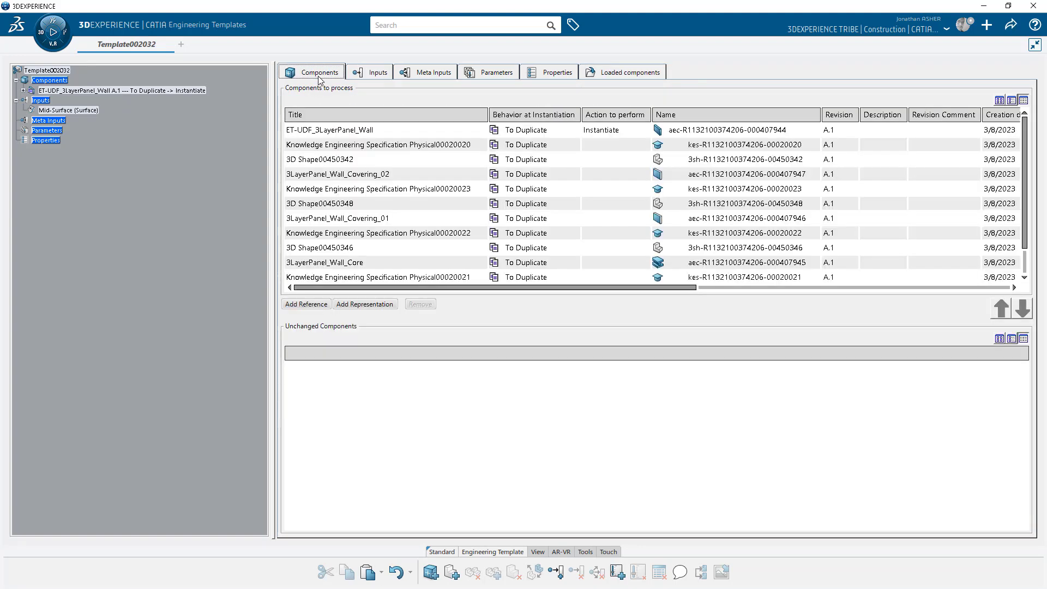
right_click(65, 74)
click(82, 77)
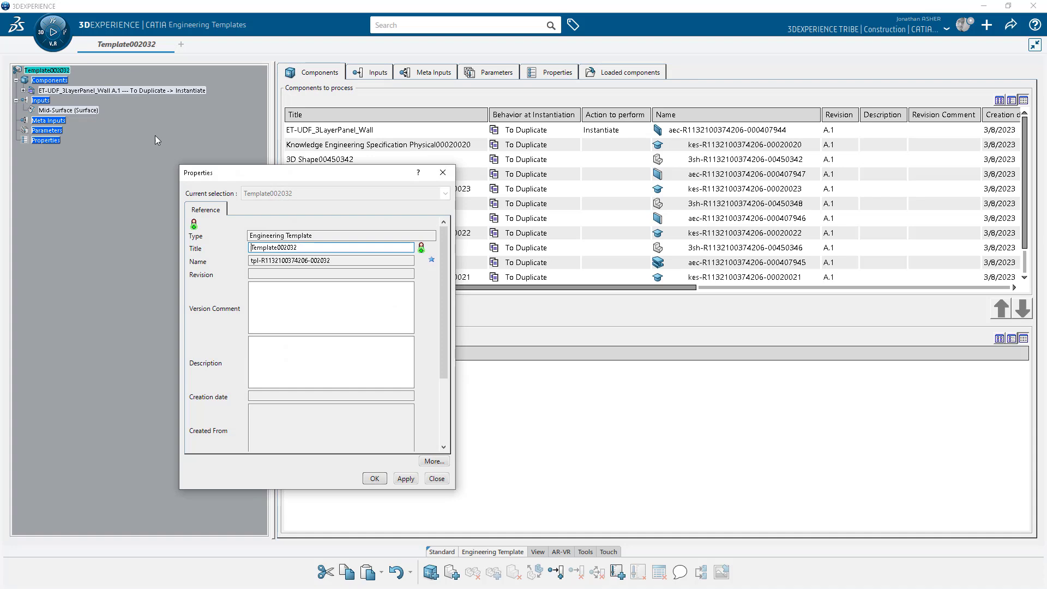
drag(306, 247, 227, 238)
text(ET_3LayerPanel)
click(374, 478)
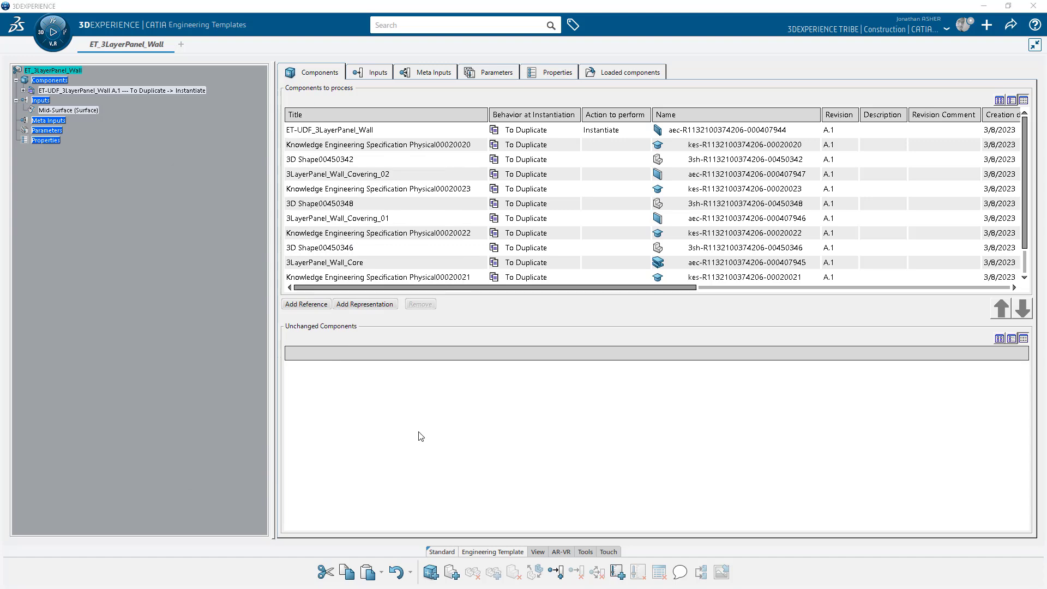
key(ctrl+s)
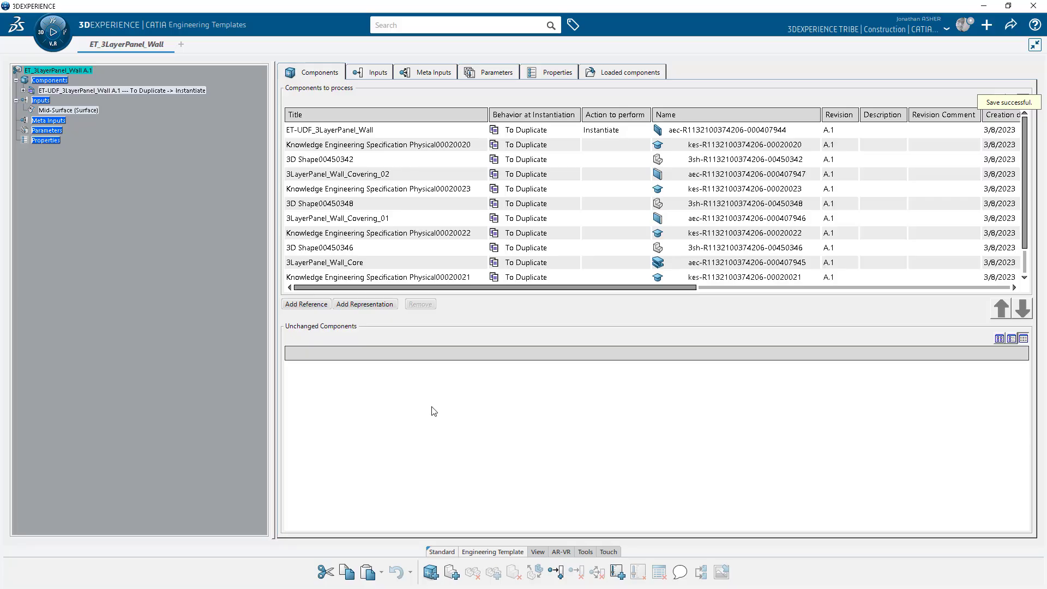
Create Wall type OT_3LayerPanel_Wall using the Adaptive product instantiation method.
click(987, 25)
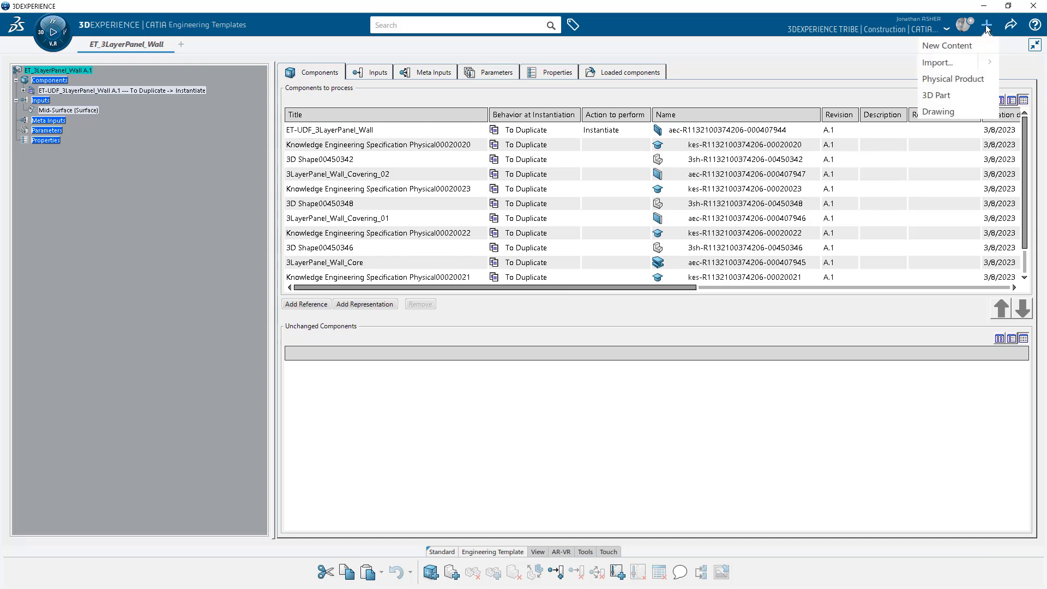
click(957, 45)
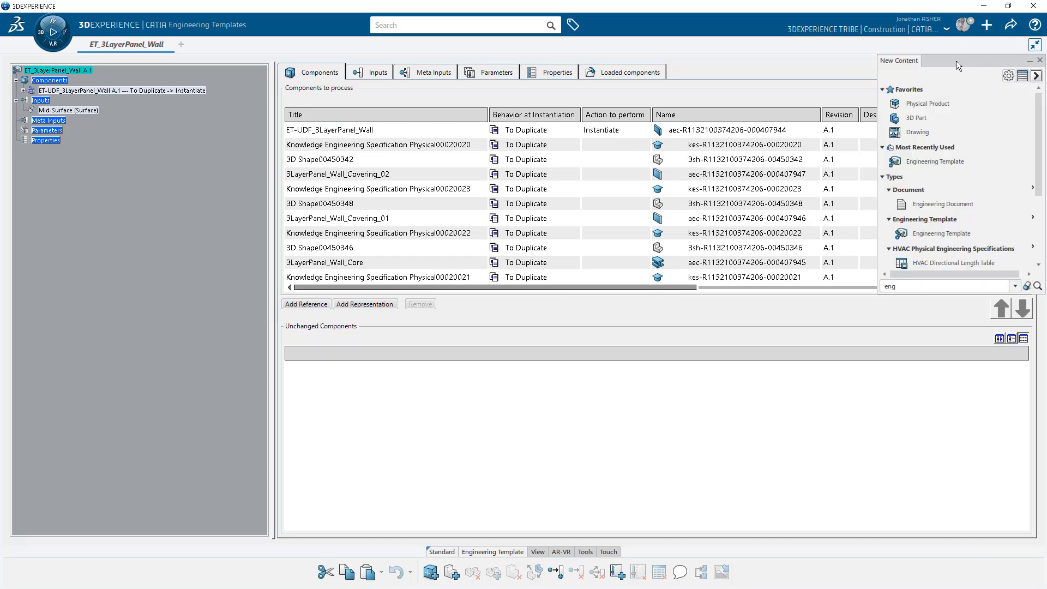
click(826, 277)
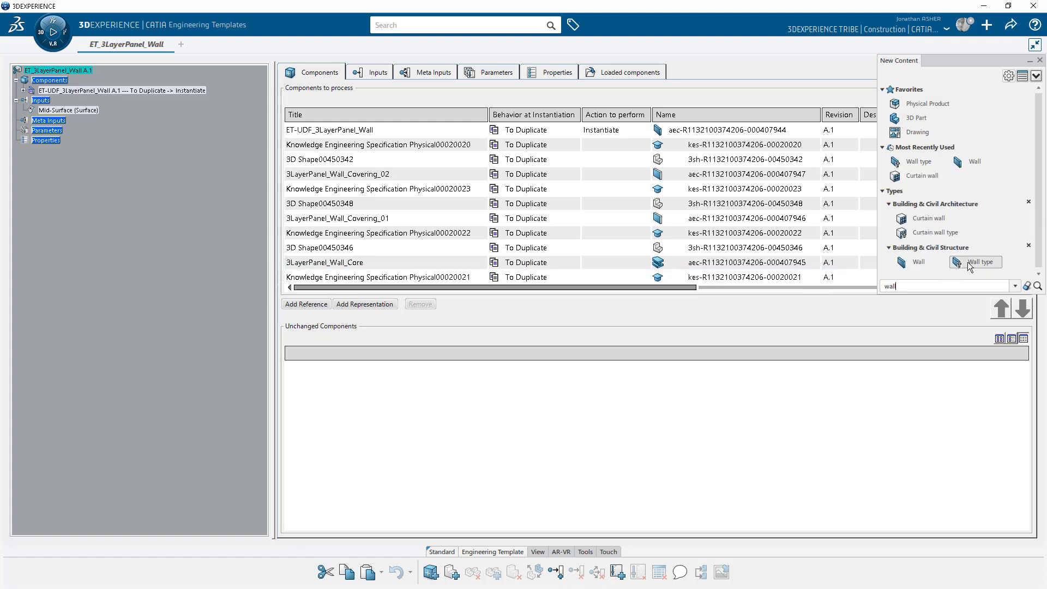
click(968, 263)
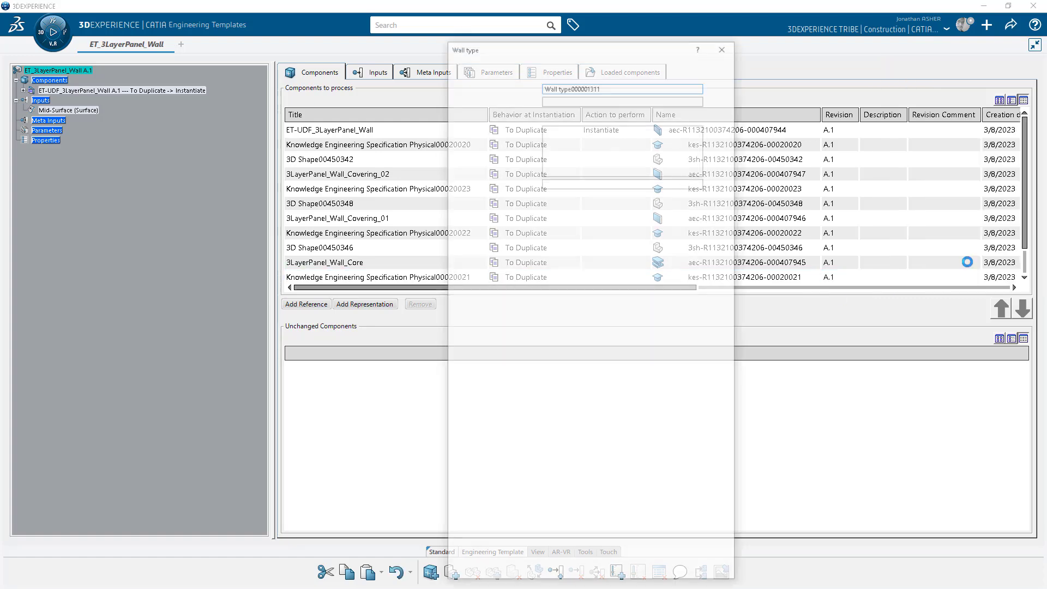
text(OT_3LayerPanel_Wall)
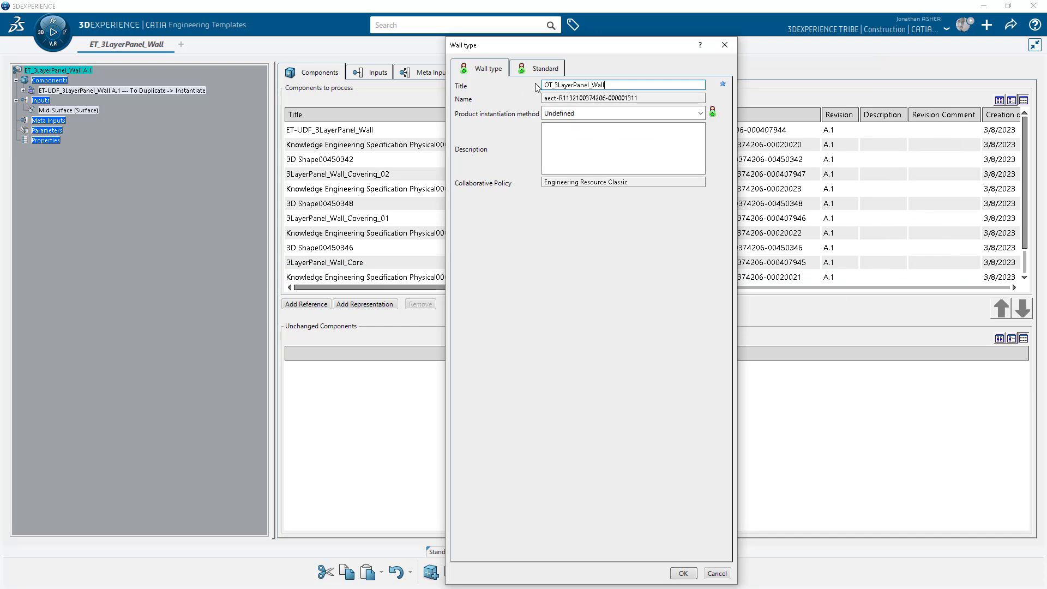
click(567, 113)
click(572, 148)
click(545, 70)
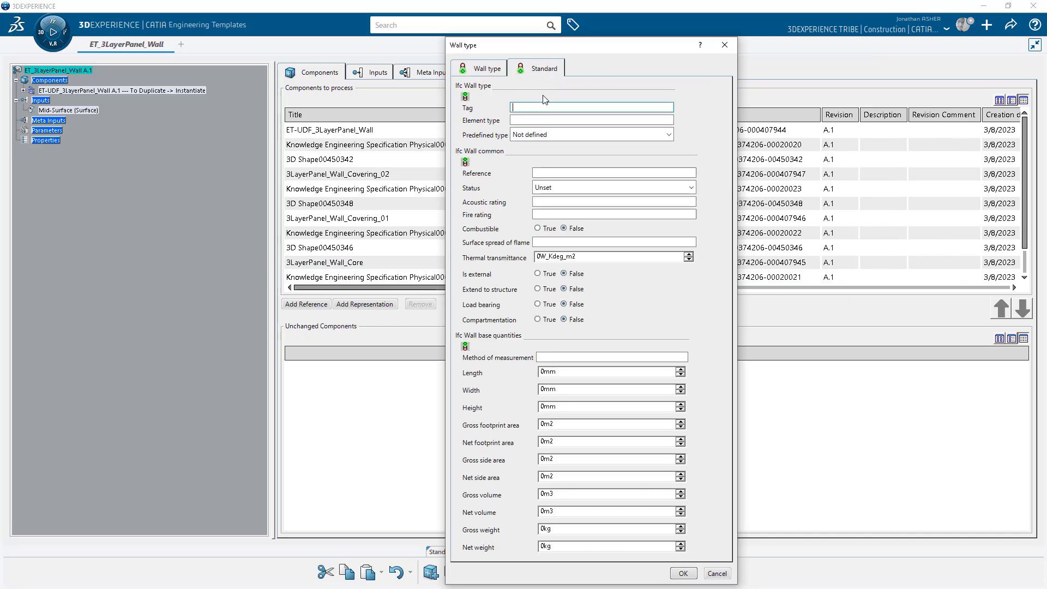
click(482, 70)
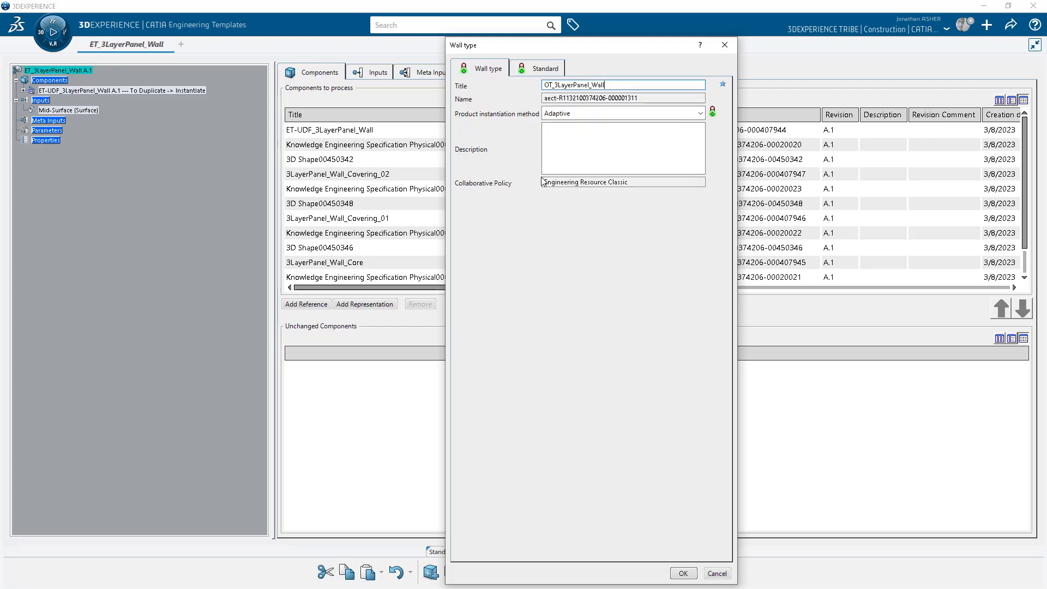
click(683, 573)
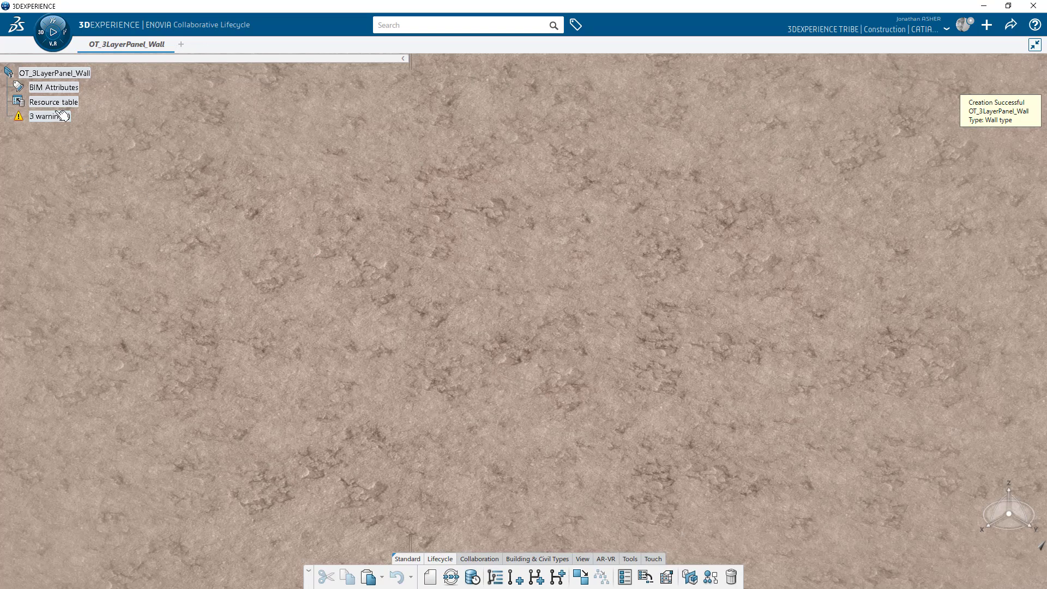
Assign UDF_3LayerPanel_Wall from the ET-UDF_3LayerPanel_Wall model as the Feature-based Design resource.
double_click(57, 102)
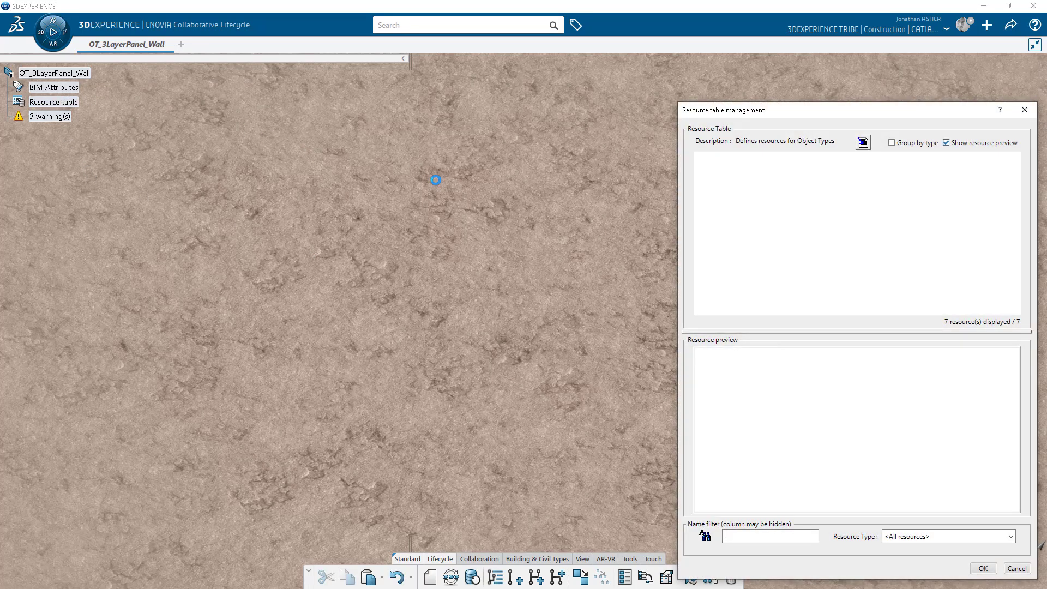
click(857, 234)
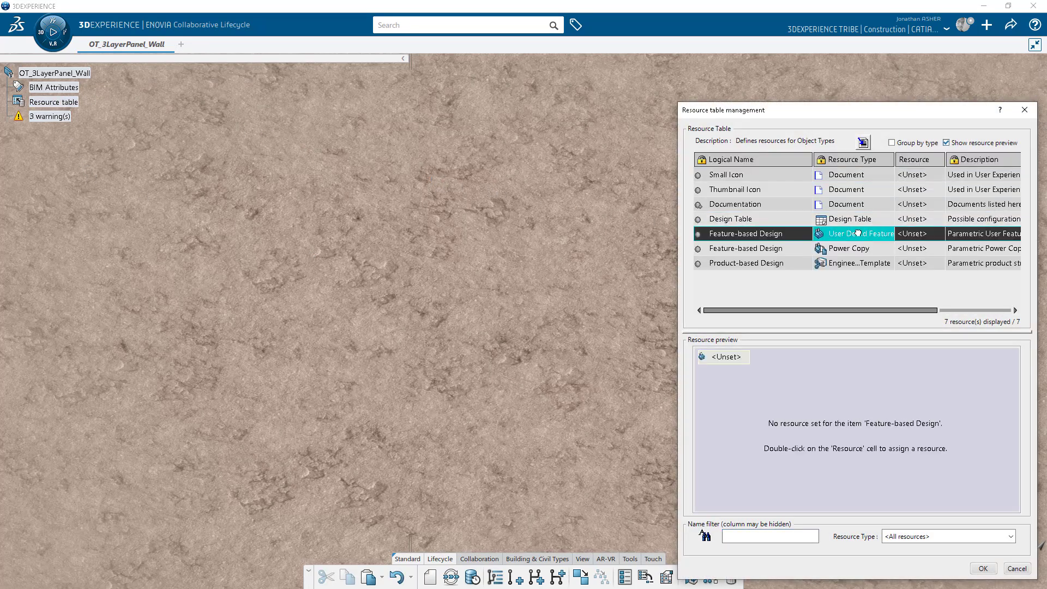
double_click(918, 237)
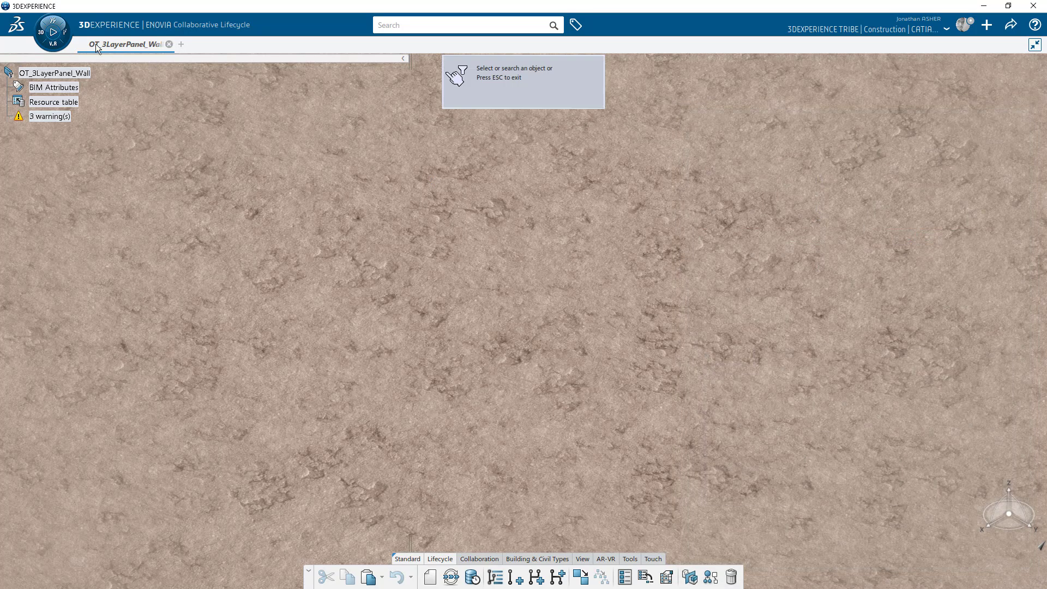
mouse_move(96, 43)
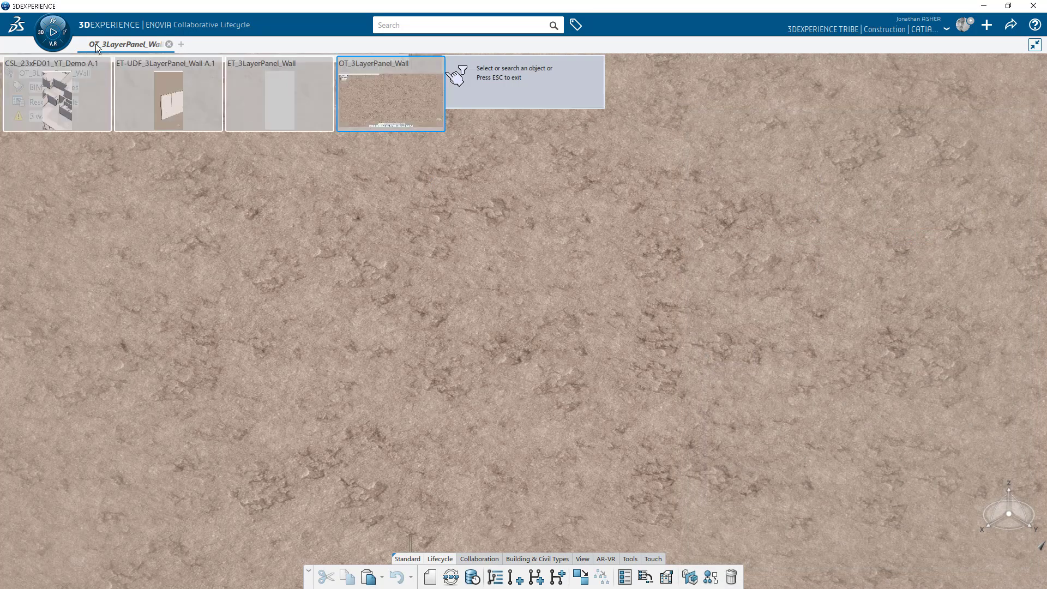
click(169, 93)
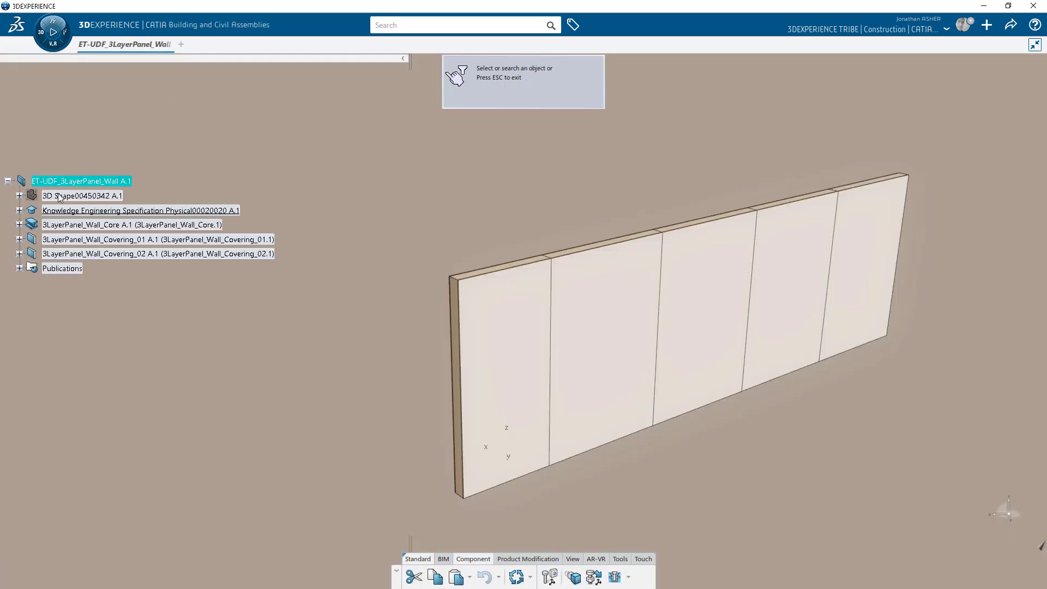
click(20, 197)
click(31, 355)
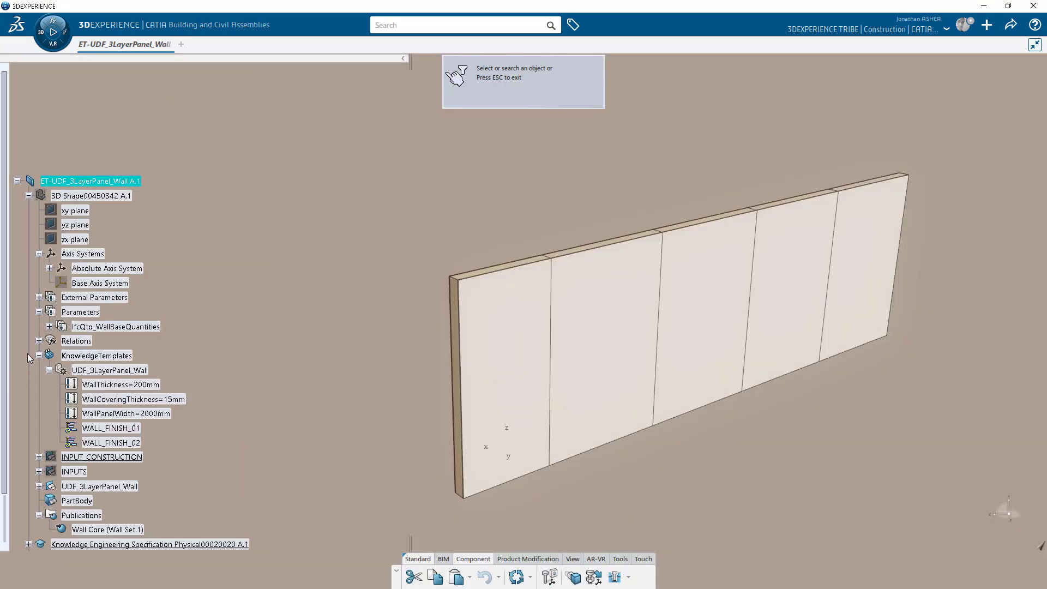
click(101, 371)
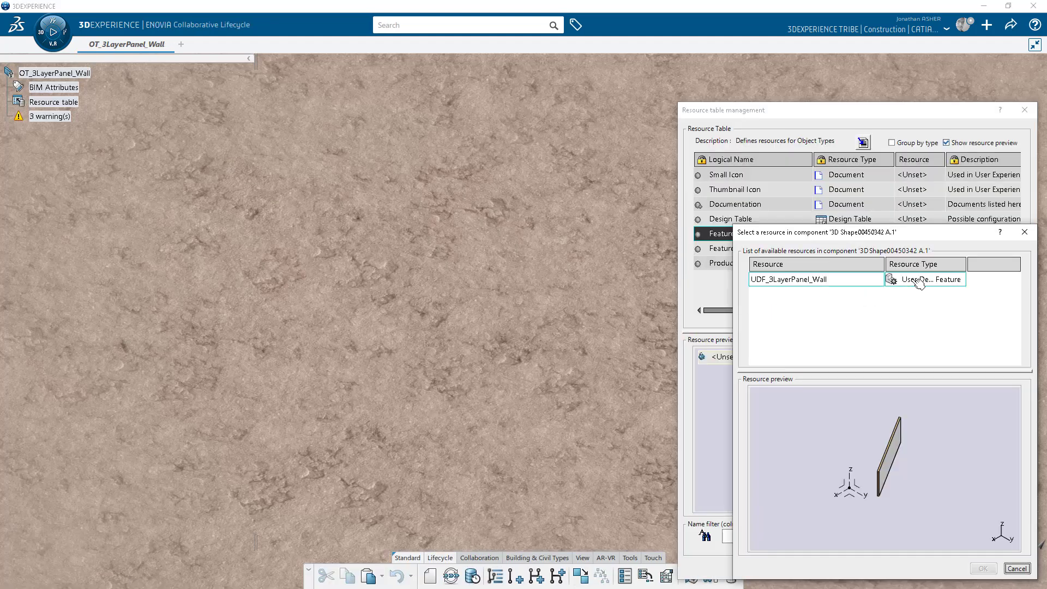
click(916, 281)
click(983, 569)
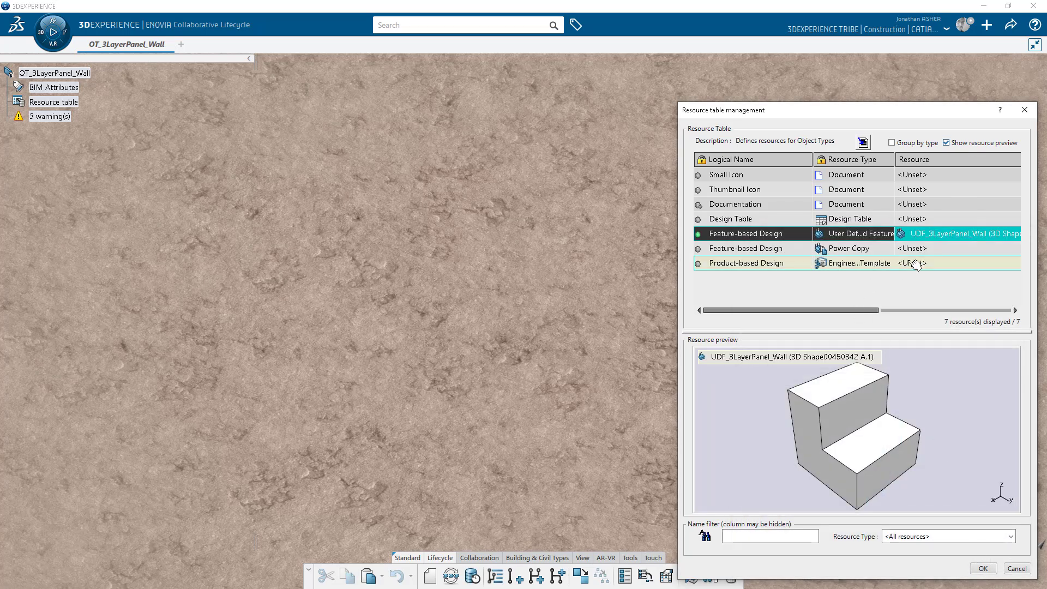
double_click(910, 263)
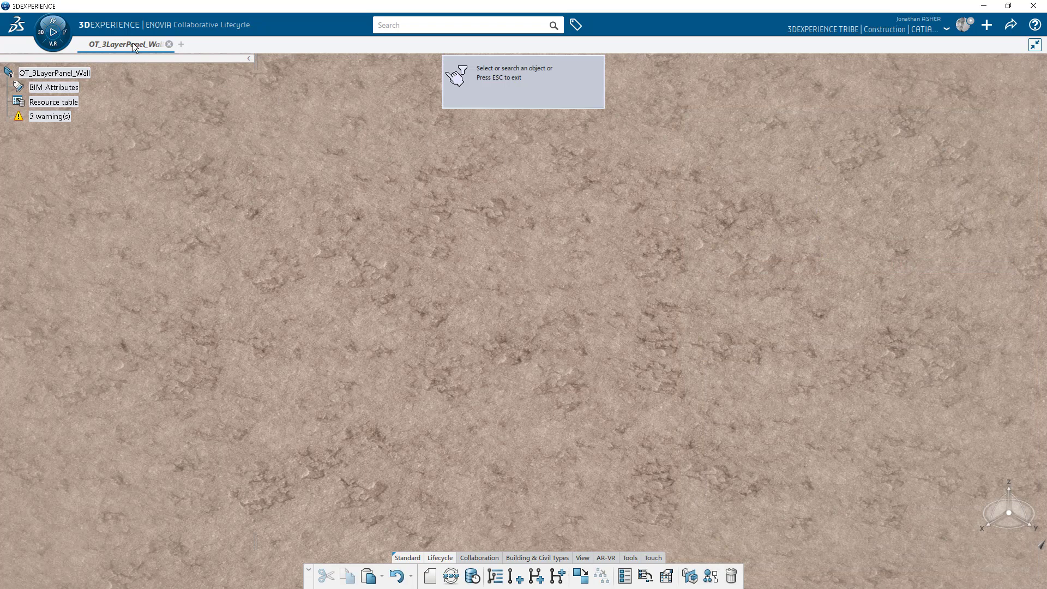
Pick ET_3LayerPanel_Wall as the Product-based Design resource, then confirm and save.
mouse_move(133, 43)
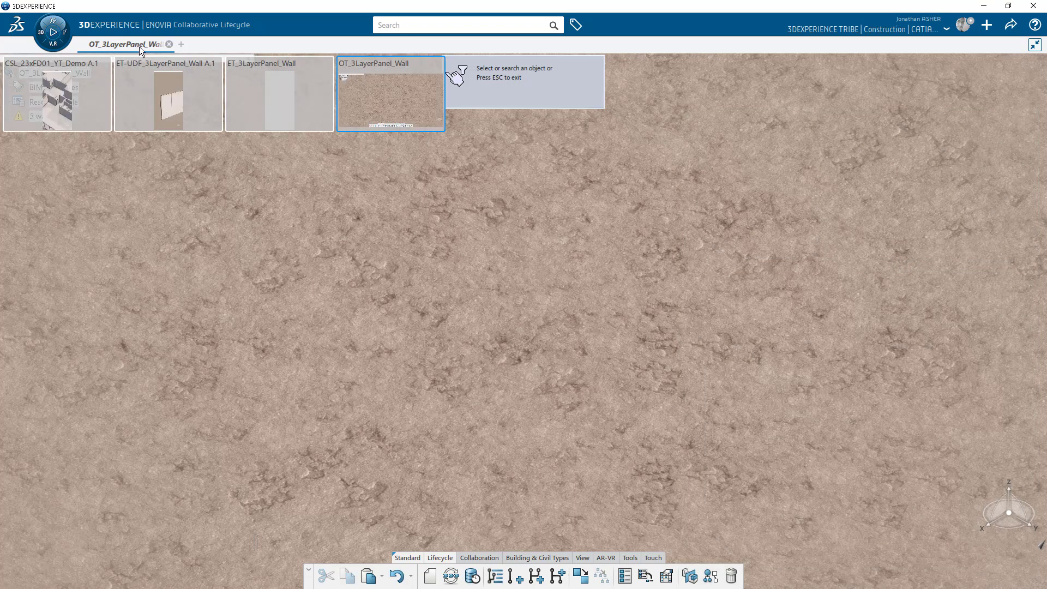
click(278, 87)
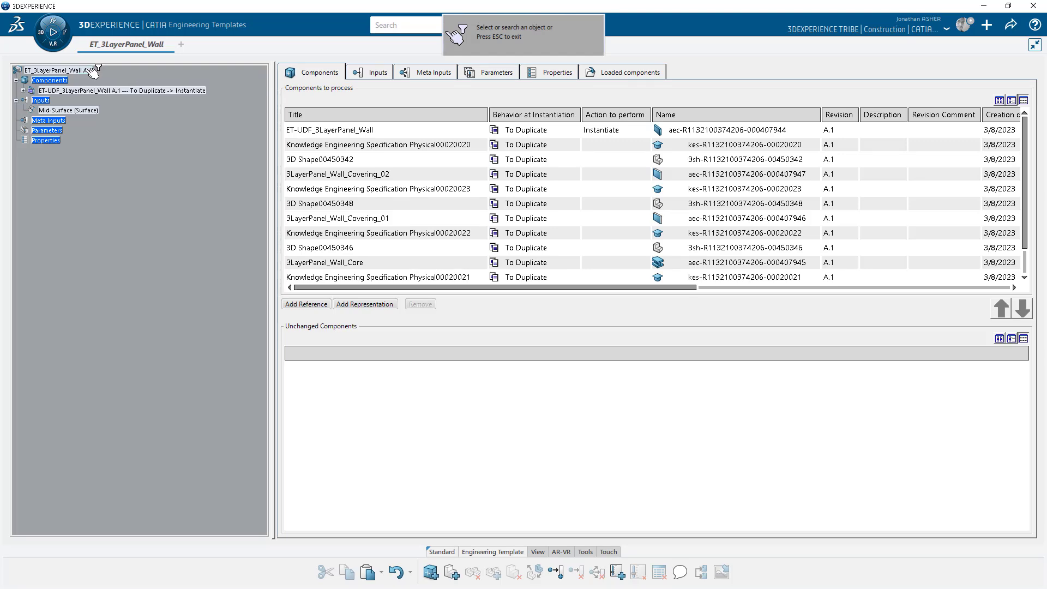
click(87, 70)
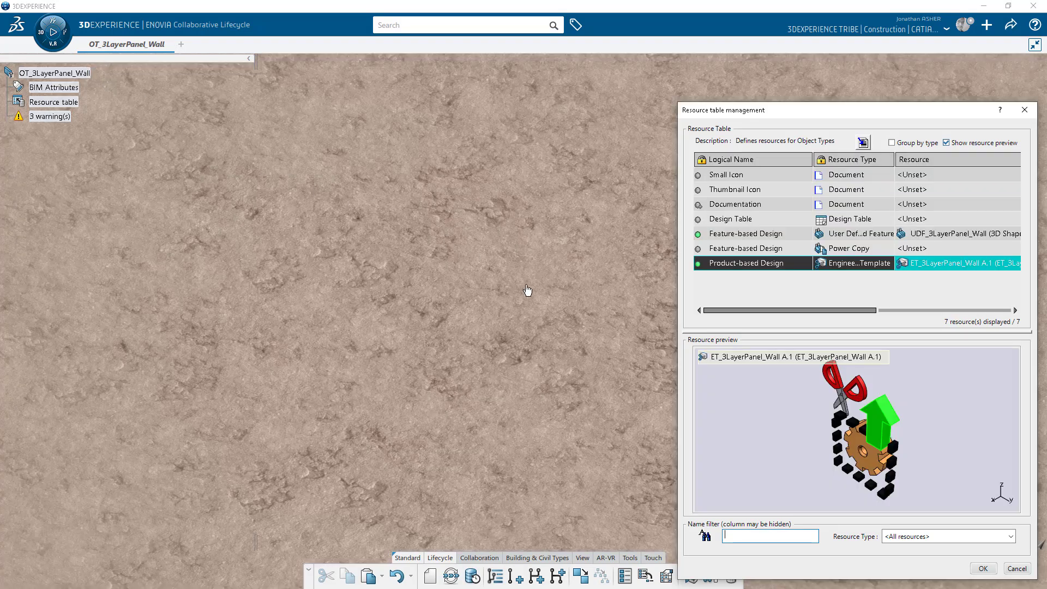
click(983, 568)
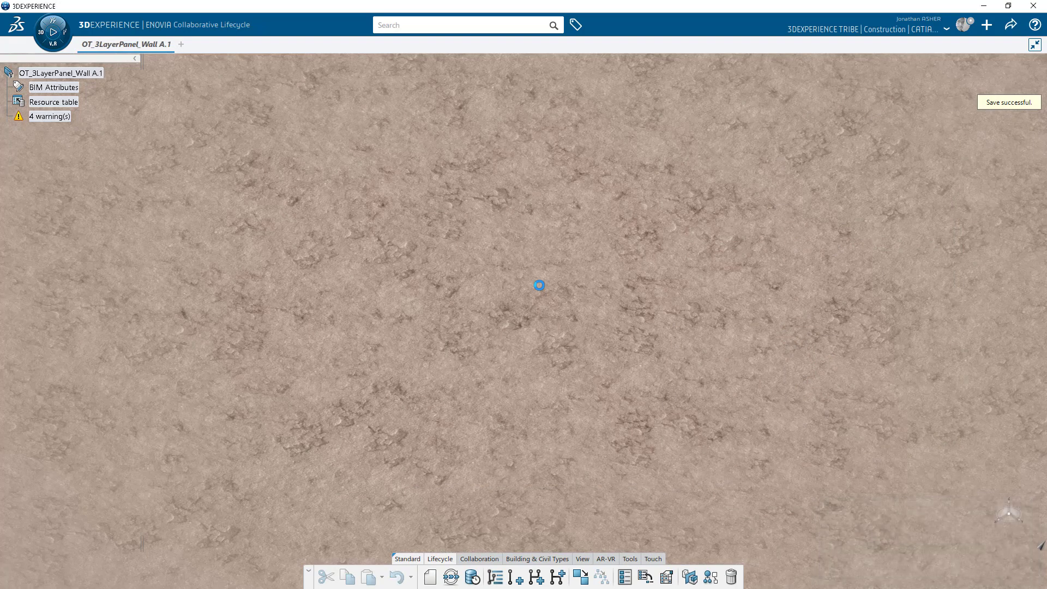
Switch to ET-UDF_3LayerPanel_Wall and open its 3D shape's INPUT_CONSTRUCTION for editing.
mouse_move(126, 43)
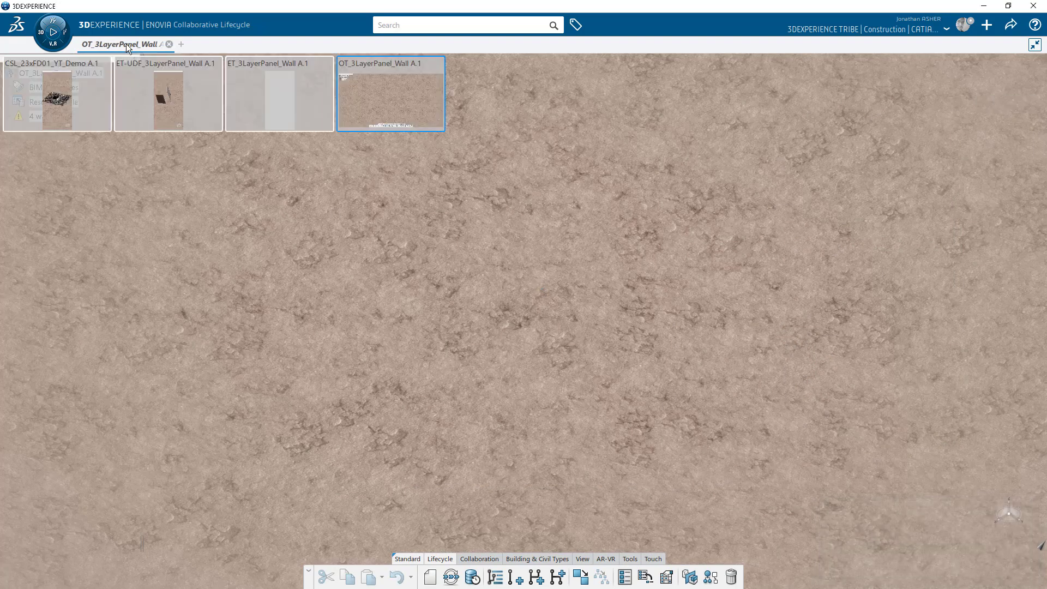
click(162, 90)
click(485, 557)
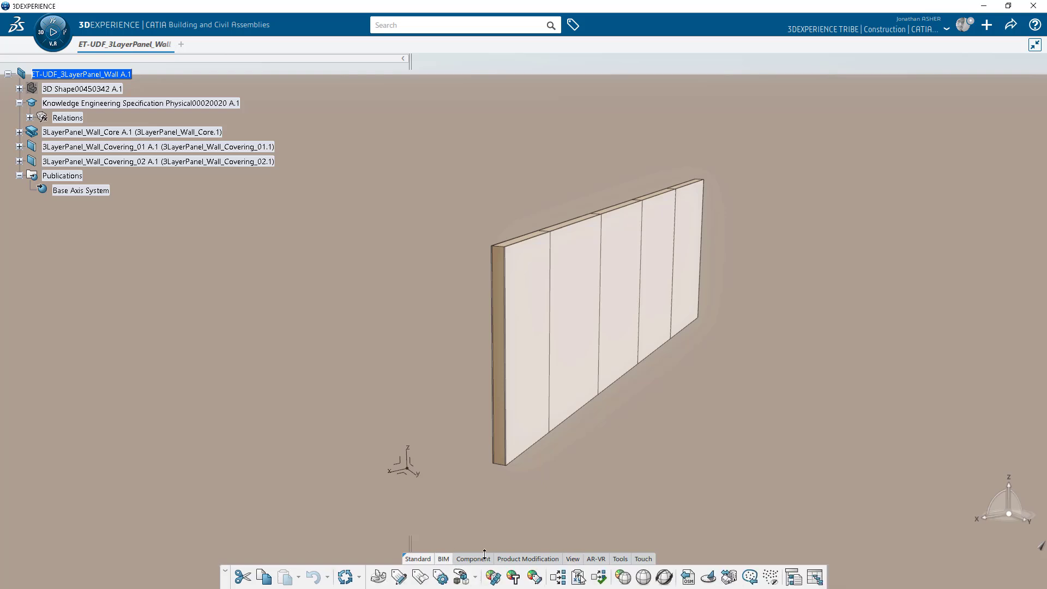
click(19, 88)
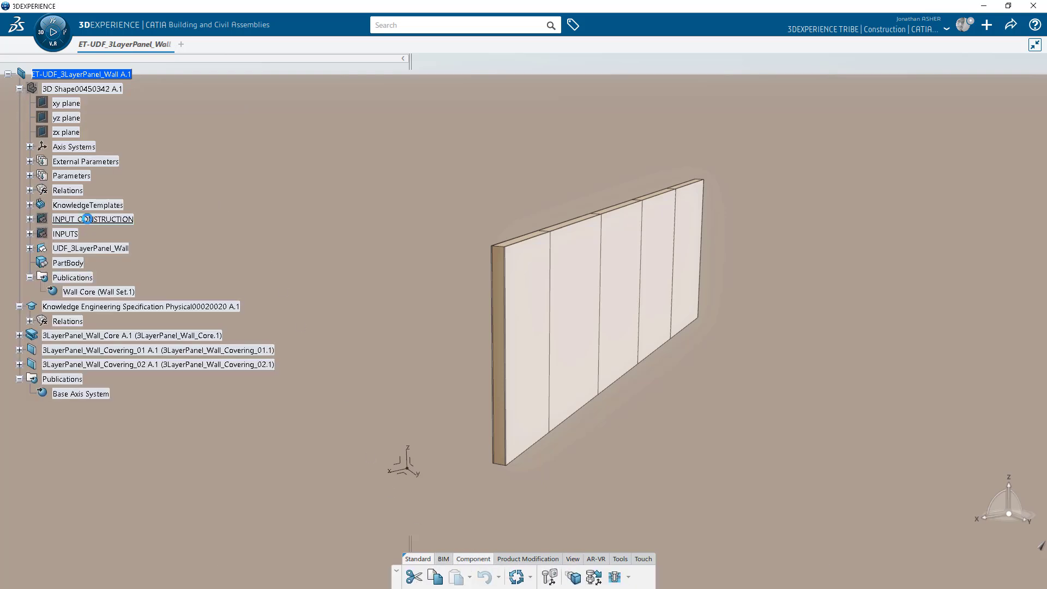
double_click(83, 219)
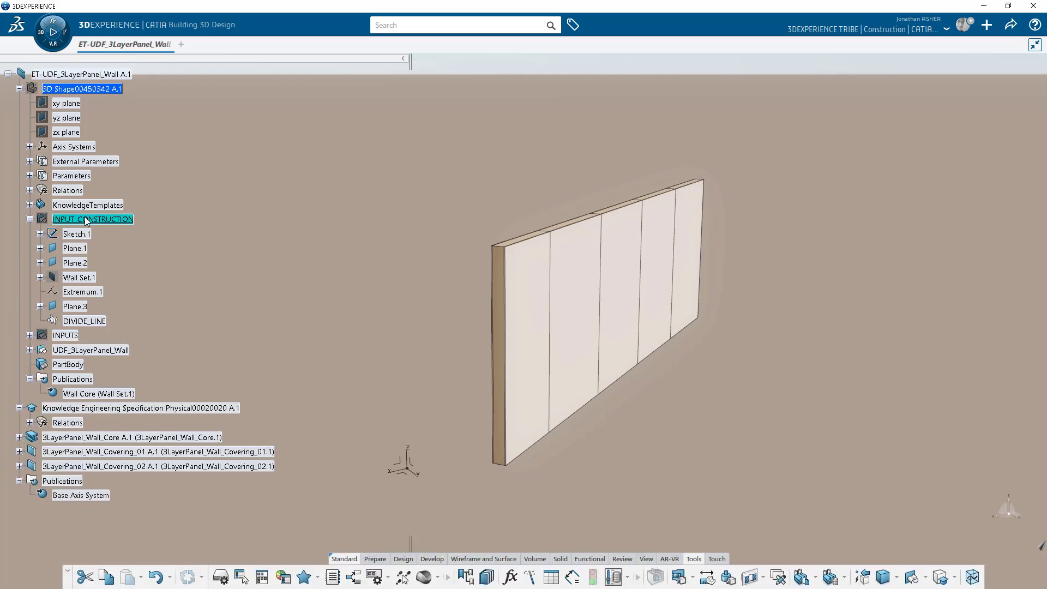
click(403, 559)
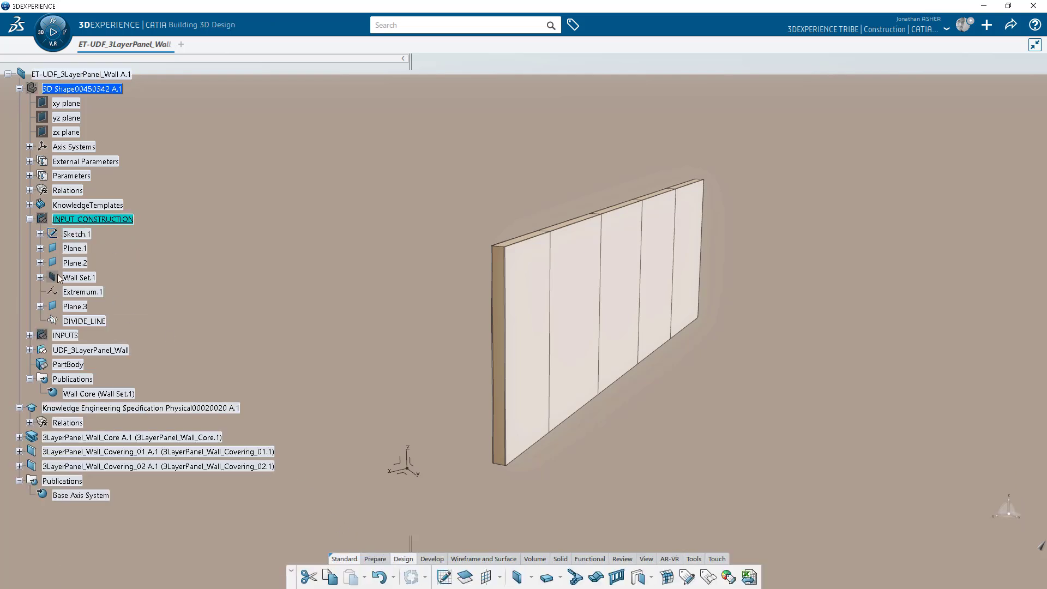
Delete Wall Set.1 with its published Wall Core and save the template.
right_click(77, 277)
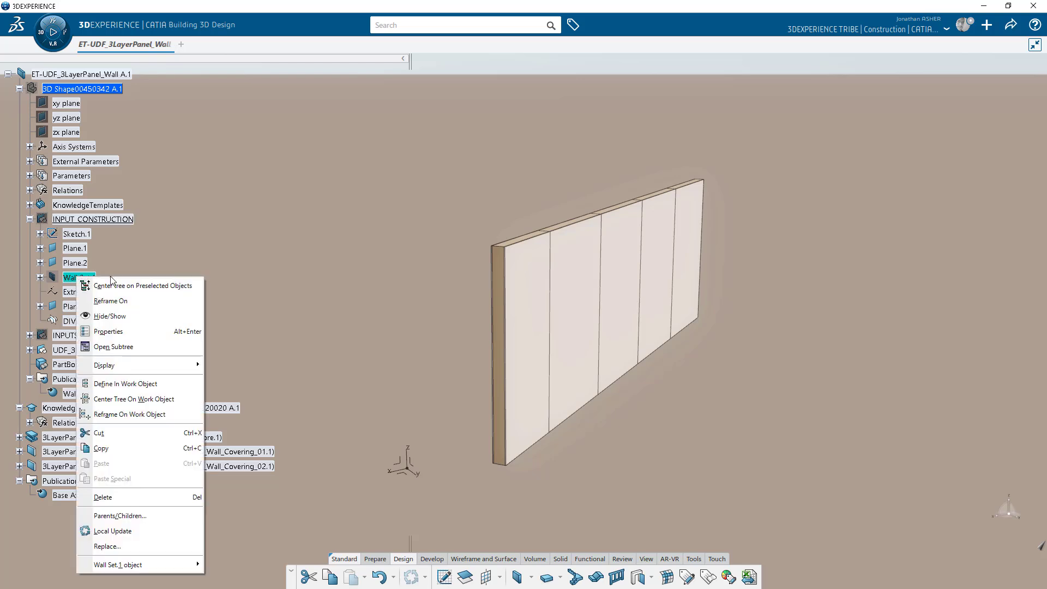
click(137, 494)
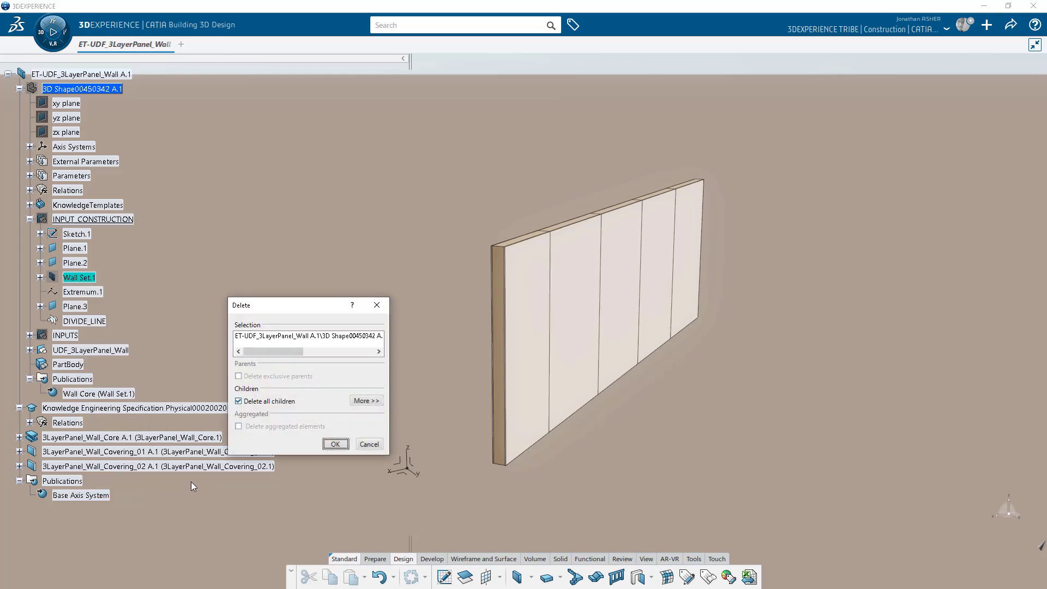
click(335, 444)
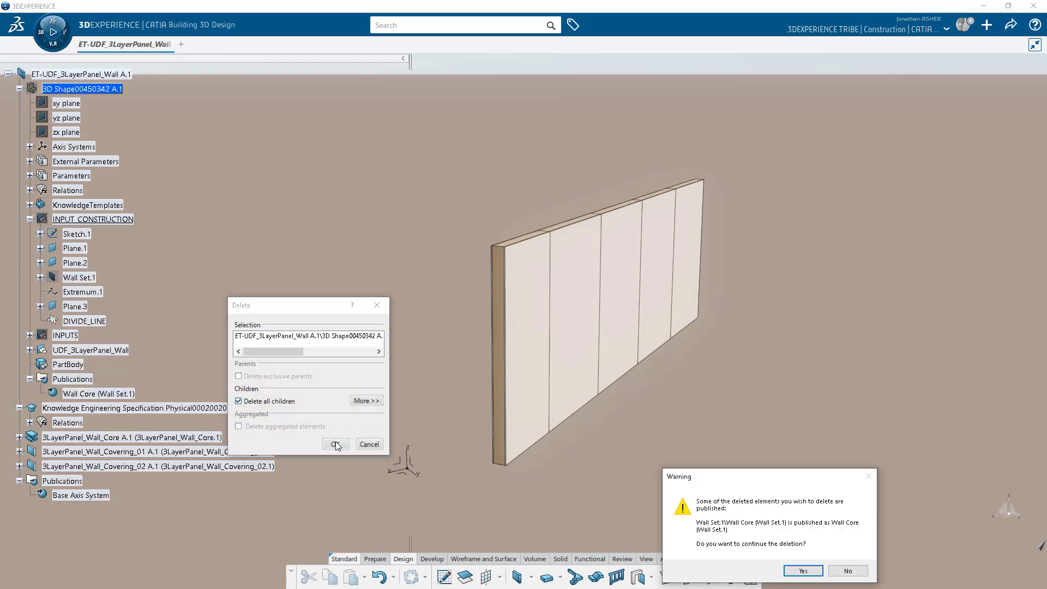
click(797, 569)
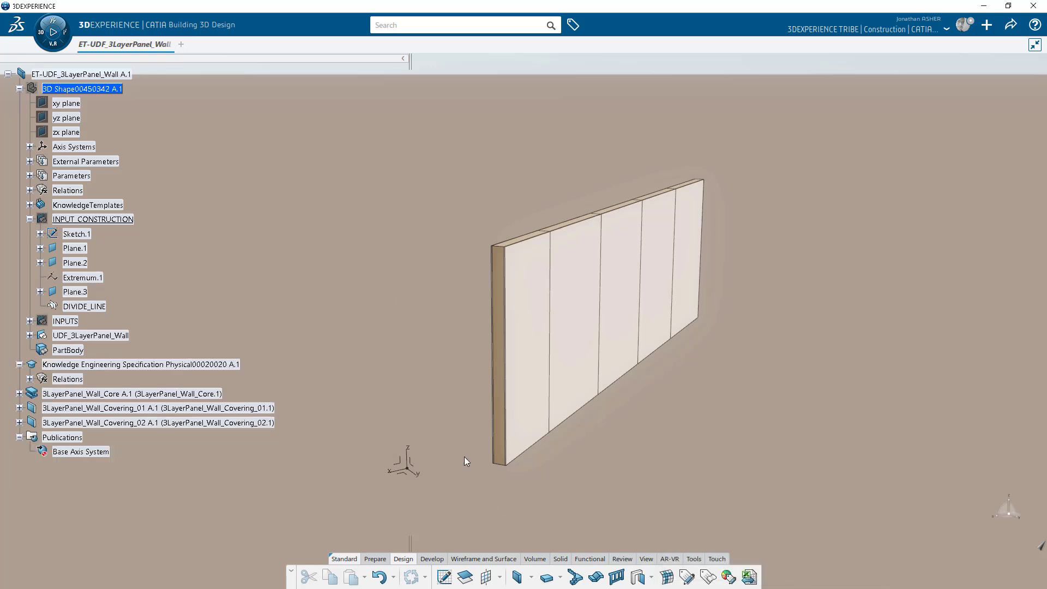
click(30, 218)
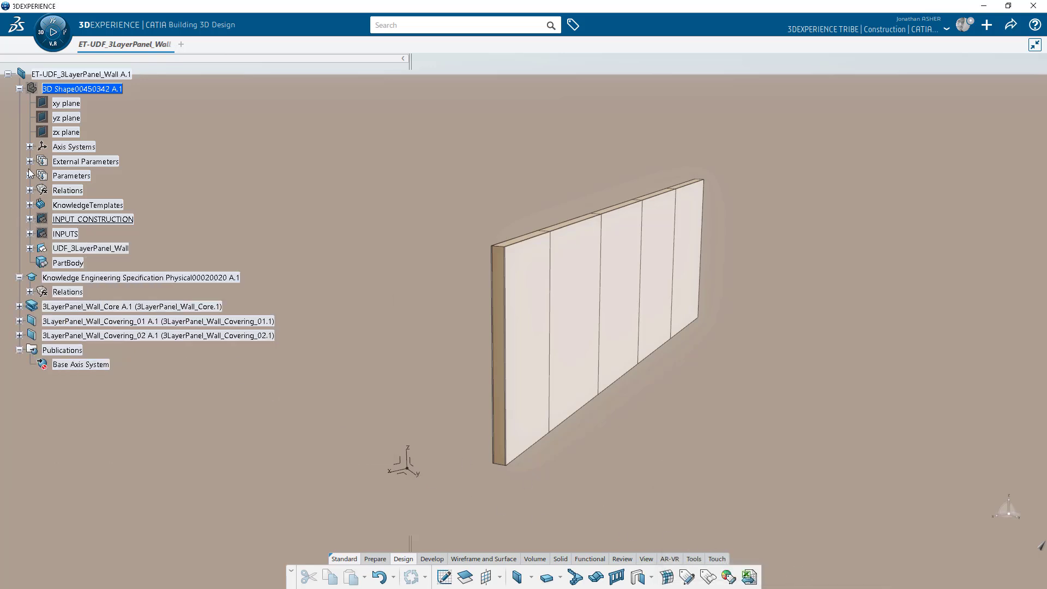
click(19, 89)
key(ctrl+s)
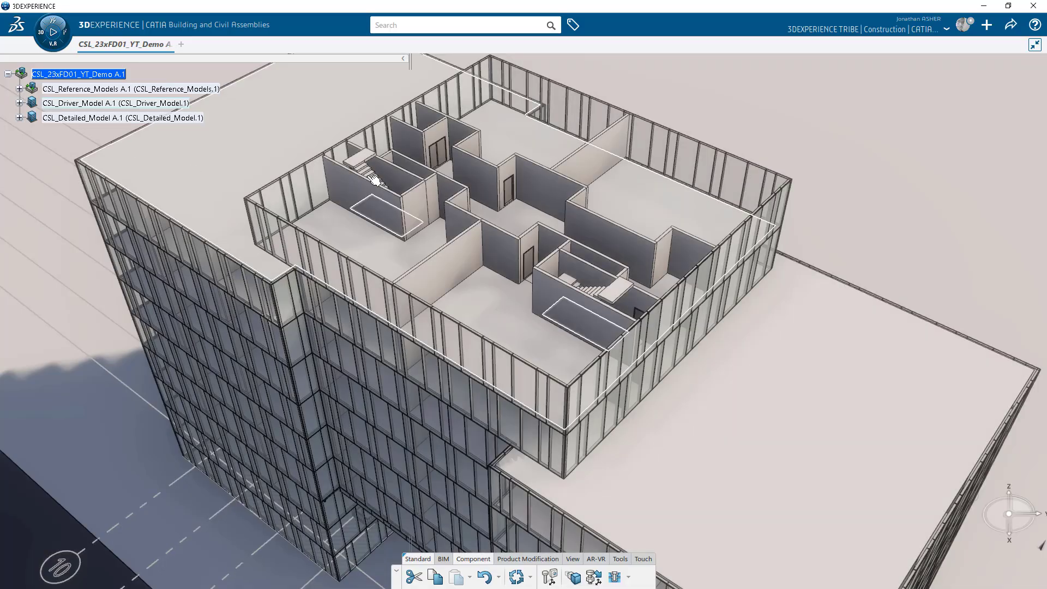
Zoom in on the top floor's interior walls of CSL_23xFD01_YT_Demo.
middle_drag(416, 215, 315, 208)
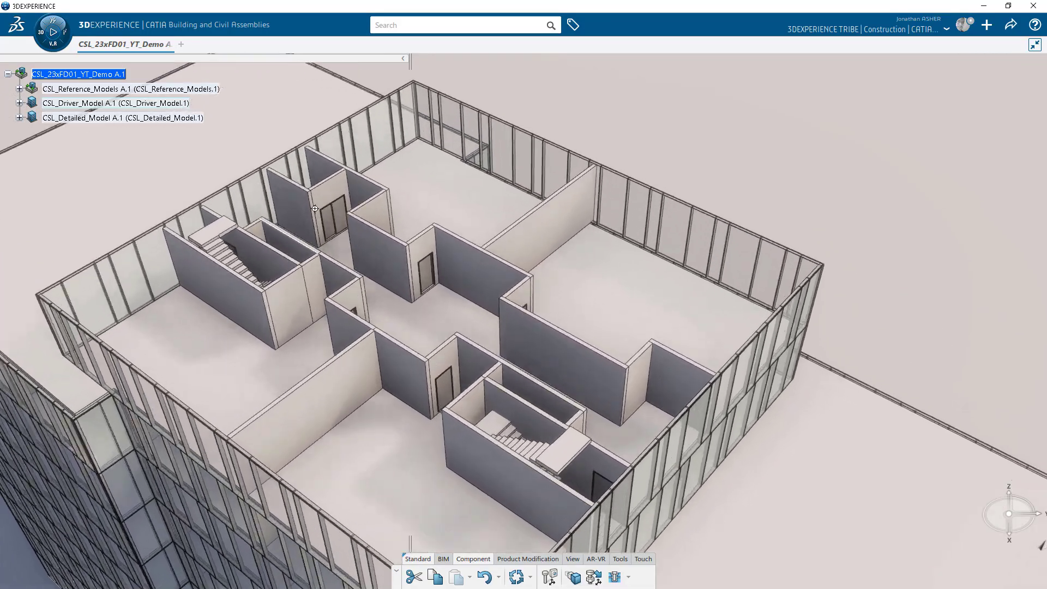
Select the eight top-floor interior walls under CSL_Driver_Interiors and start Distribute Features from the BIM tab.
click(19, 103)
click(30, 219)
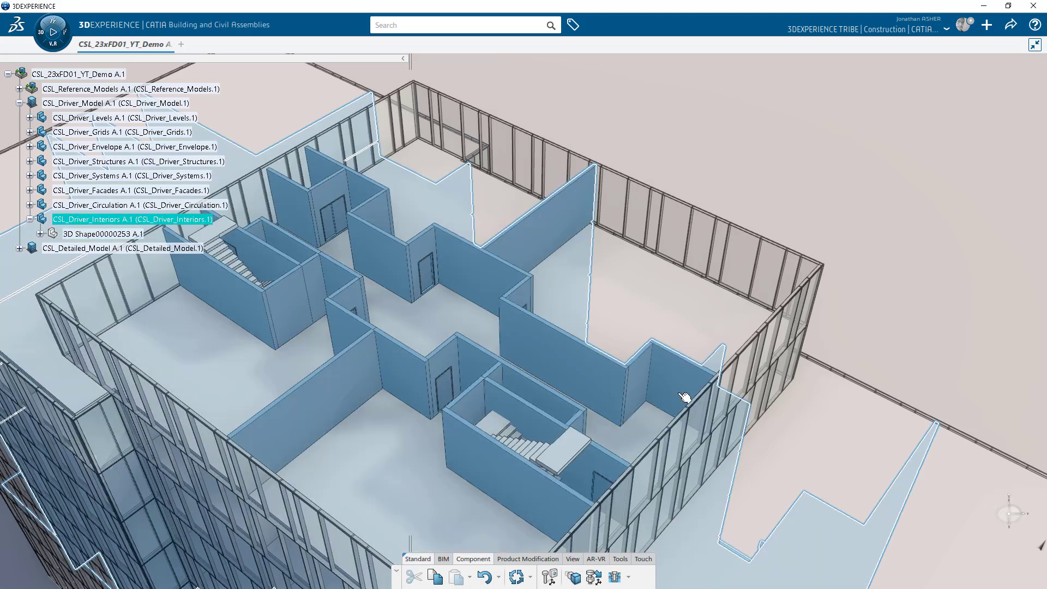
ctrl+click(637, 380)
ctrl+click(613, 381)
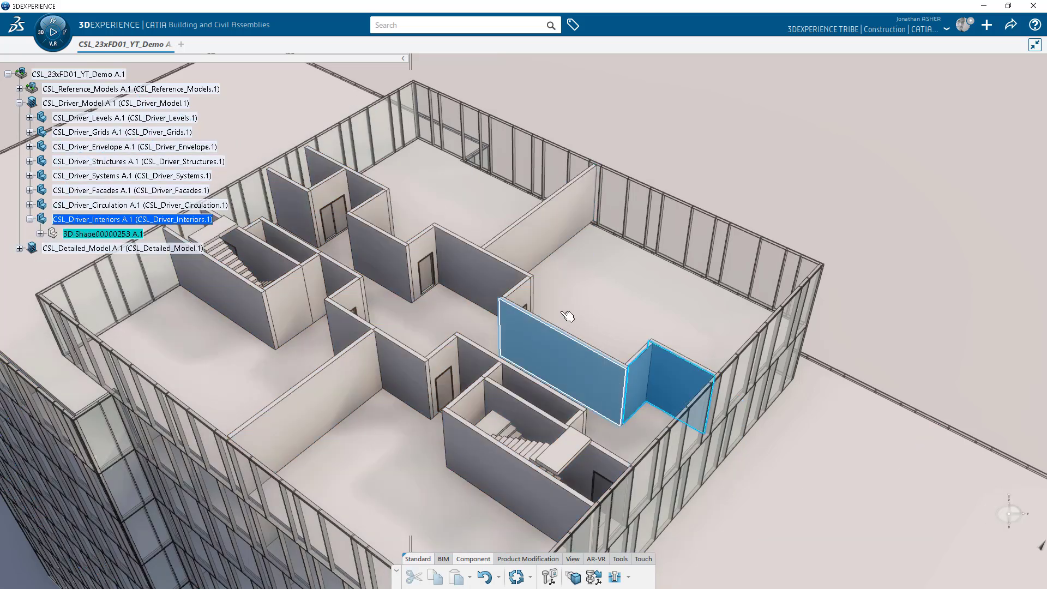
ctrl+click(523, 295)
ctrl+click(505, 279)
ctrl+click(426, 251)
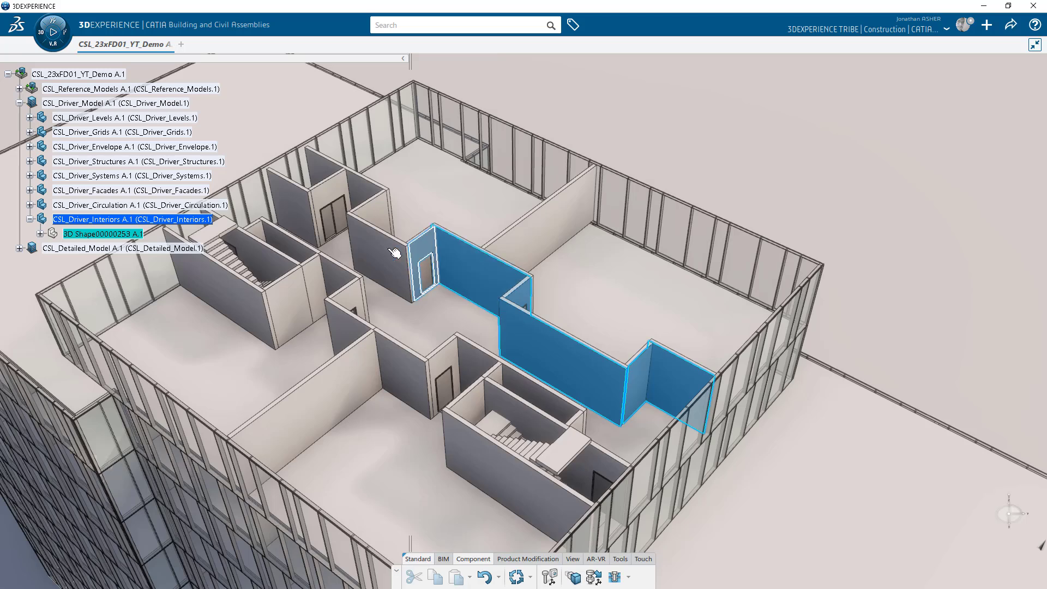
ctrl+click(384, 251)
ctrl+click(378, 193)
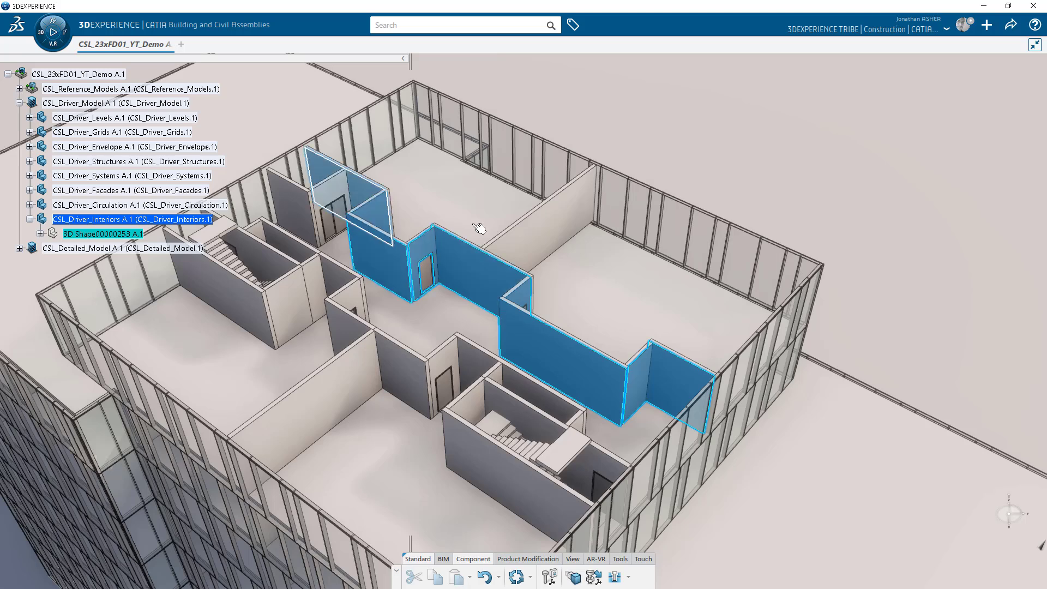
ctrl+click(545, 239)
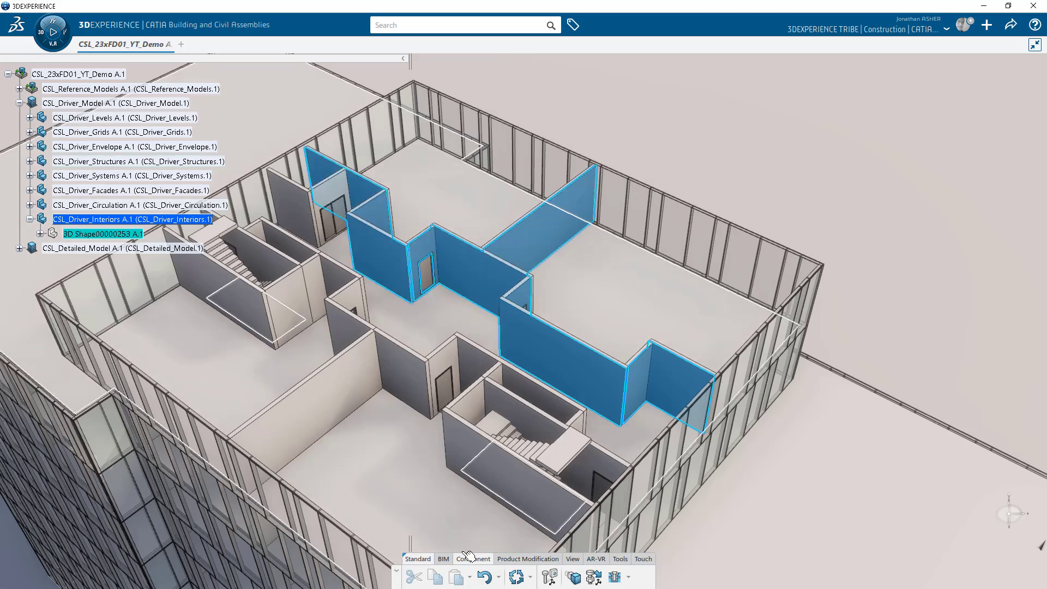
click(446, 561)
click(559, 578)
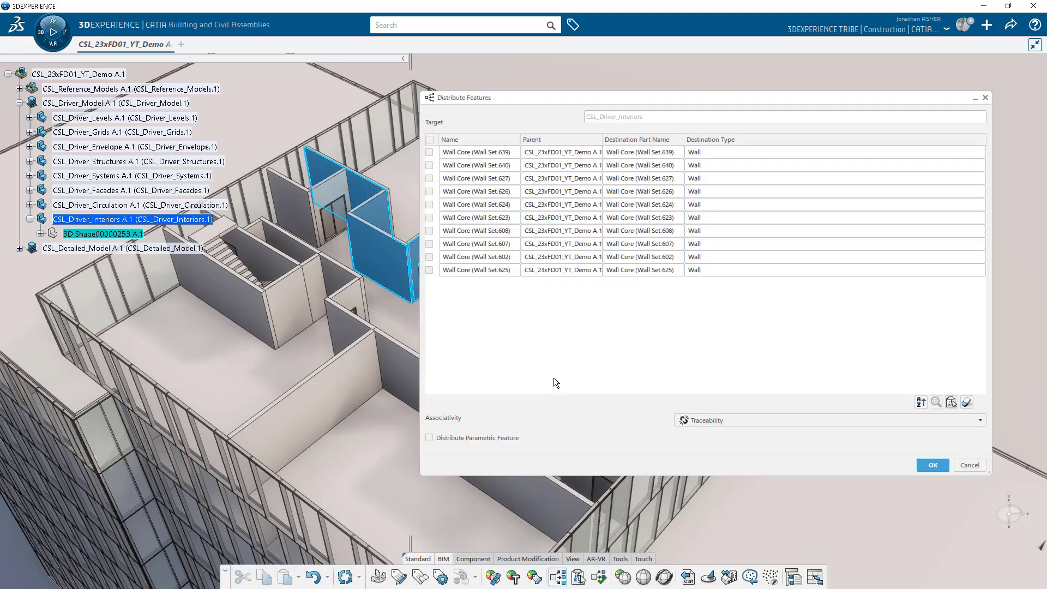
Check all ten wall cores and name their destination part PanelWalls.
click(430, 139)
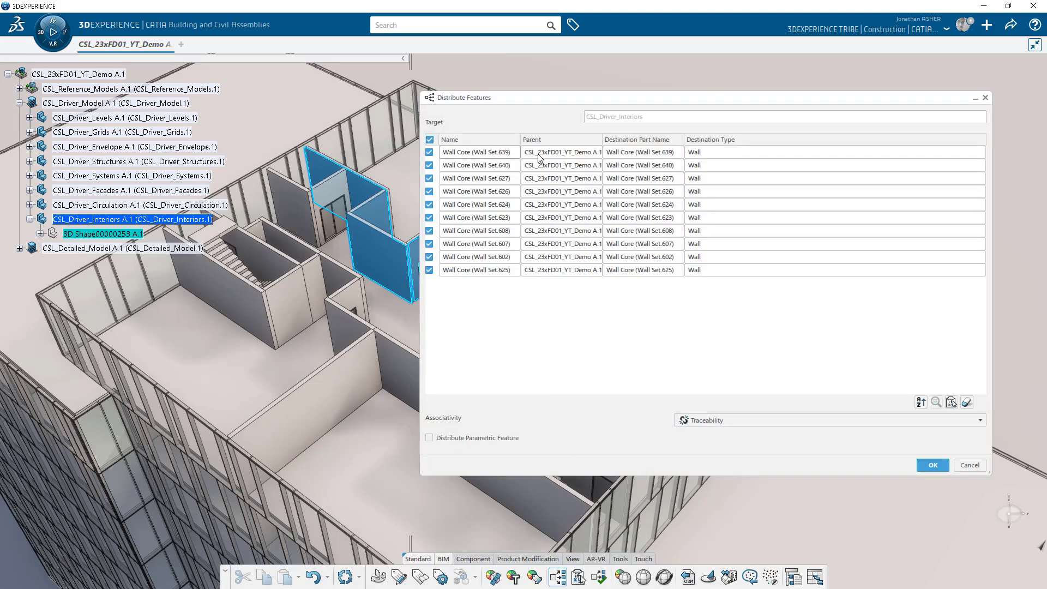
double_click(682, 152)
text(Part)
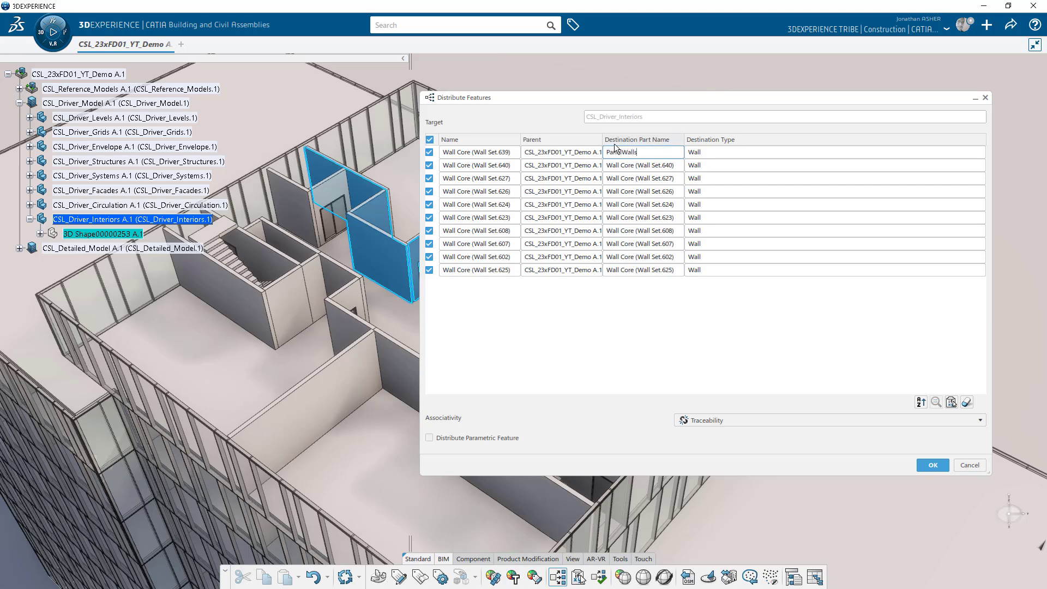
key(Return)
Target CSL_Detailed_Model_Architecture_L10, distribute parametrically with Traceability and Associativity, and run it.
click(630, 121)
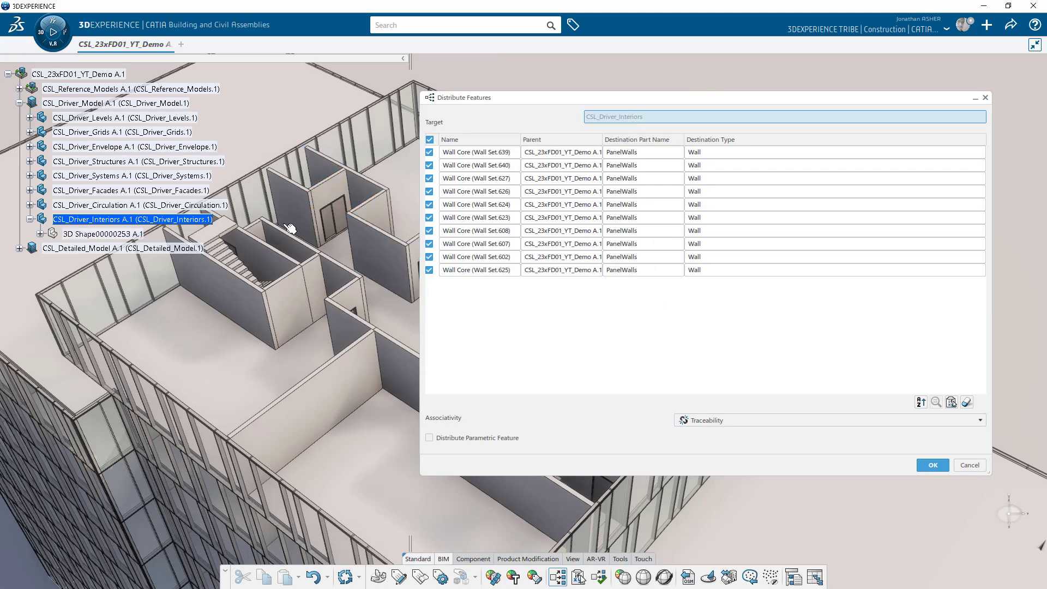
click(19, 248)
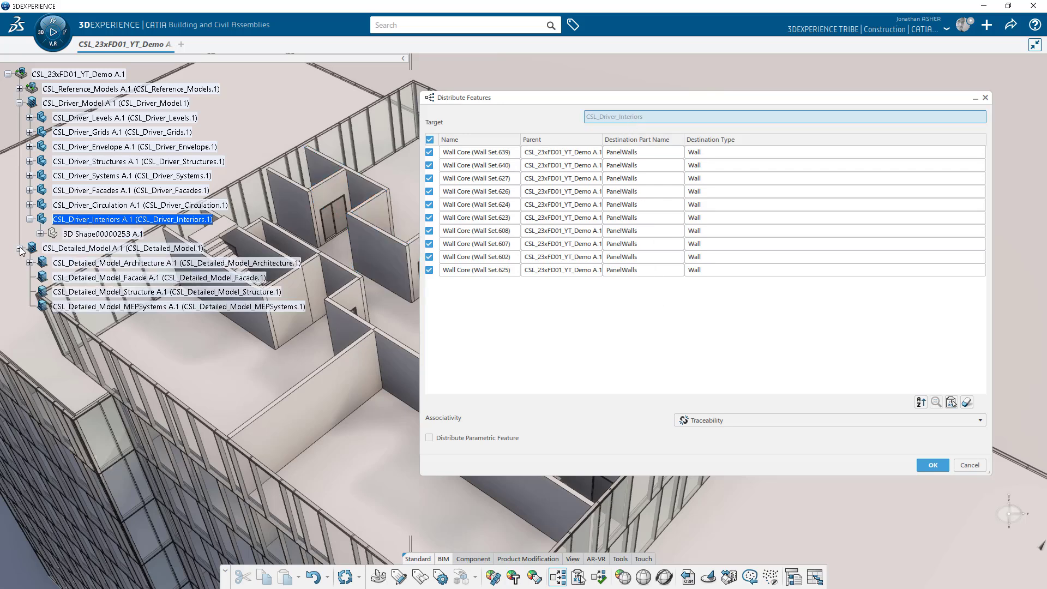
click(31, 264)
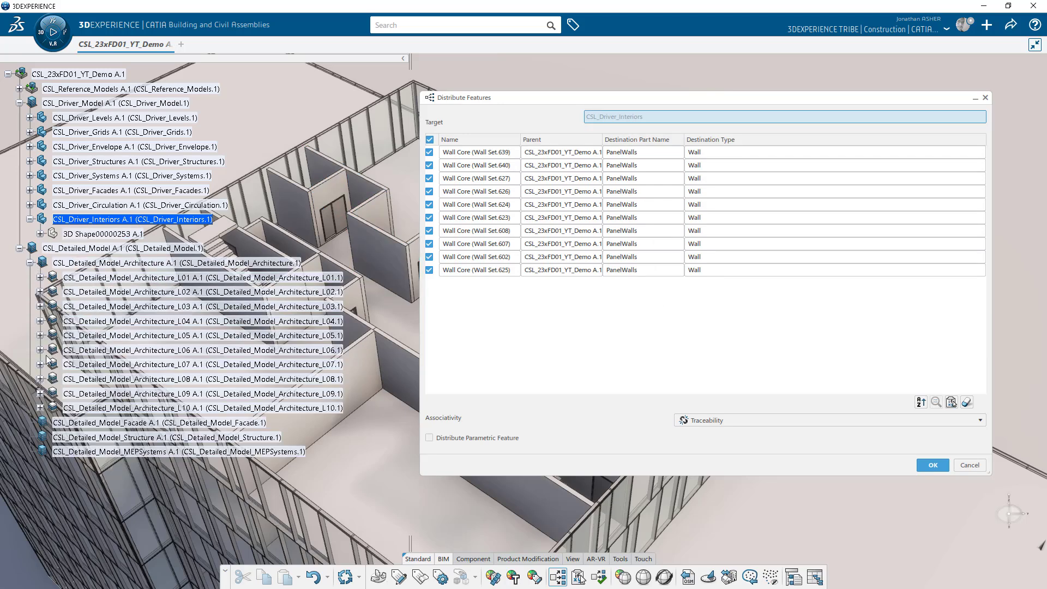
click(123, 409)
click(429, 437)
click(725, 420)
click(724, 434)
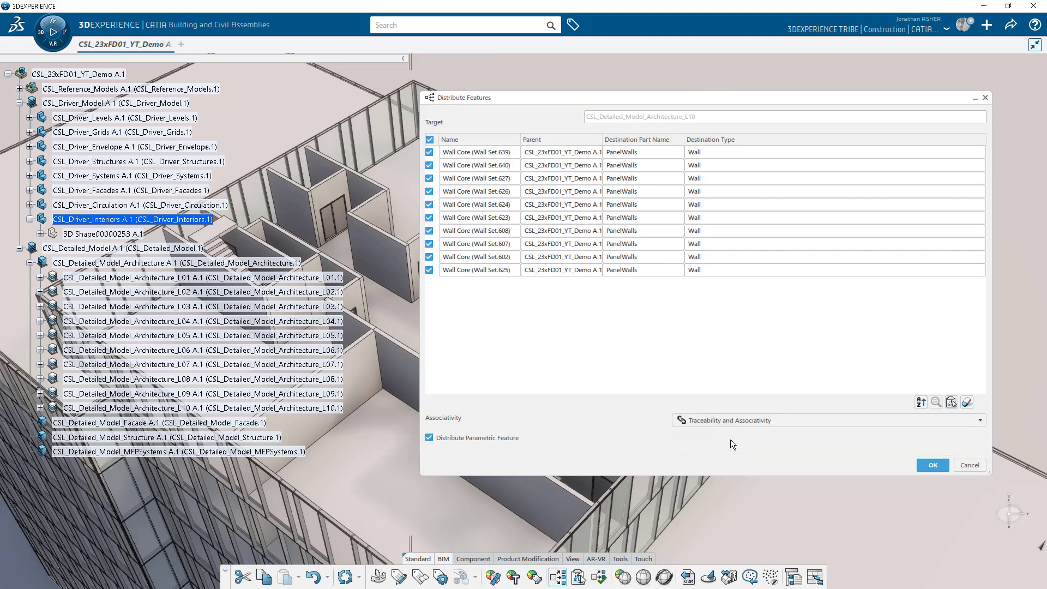
click(927, 464)
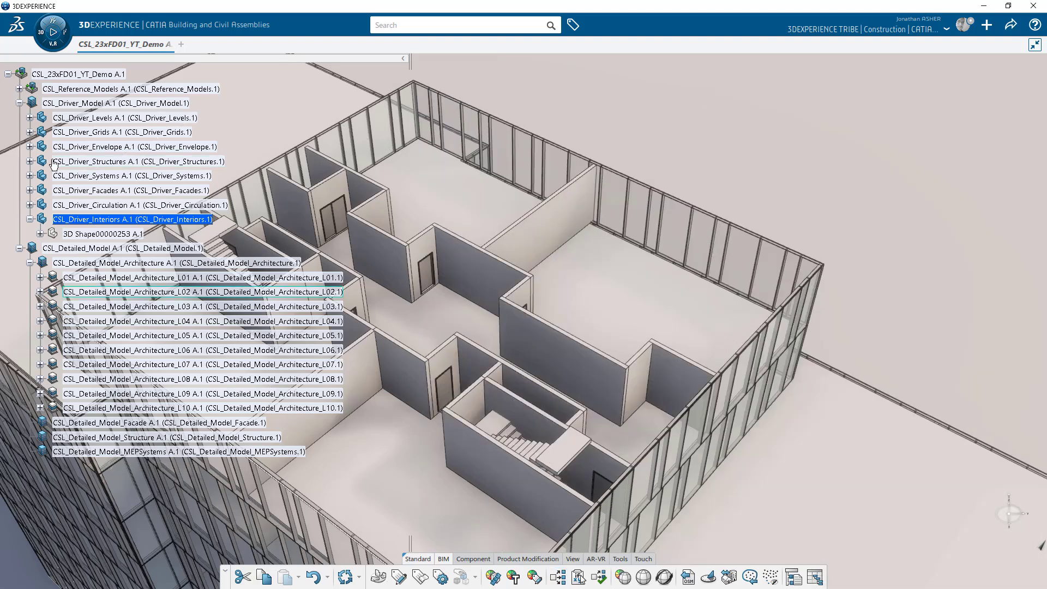
click(19, 103)
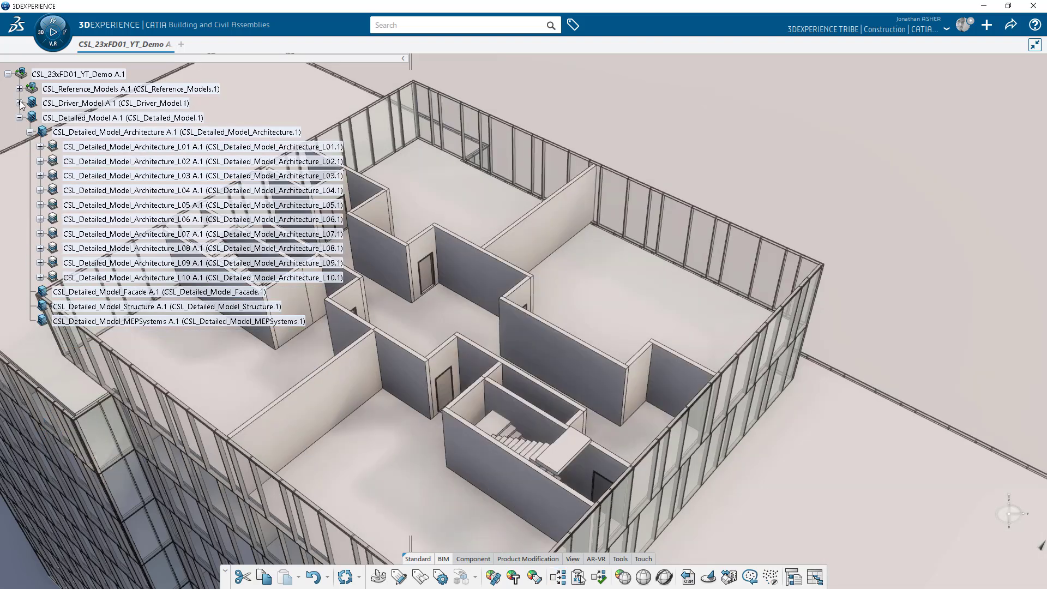
click(40, 277)
Expand PanelWalls and edit its 3D shape to list the wall sets.
click(61, 307)
click(51, 307)
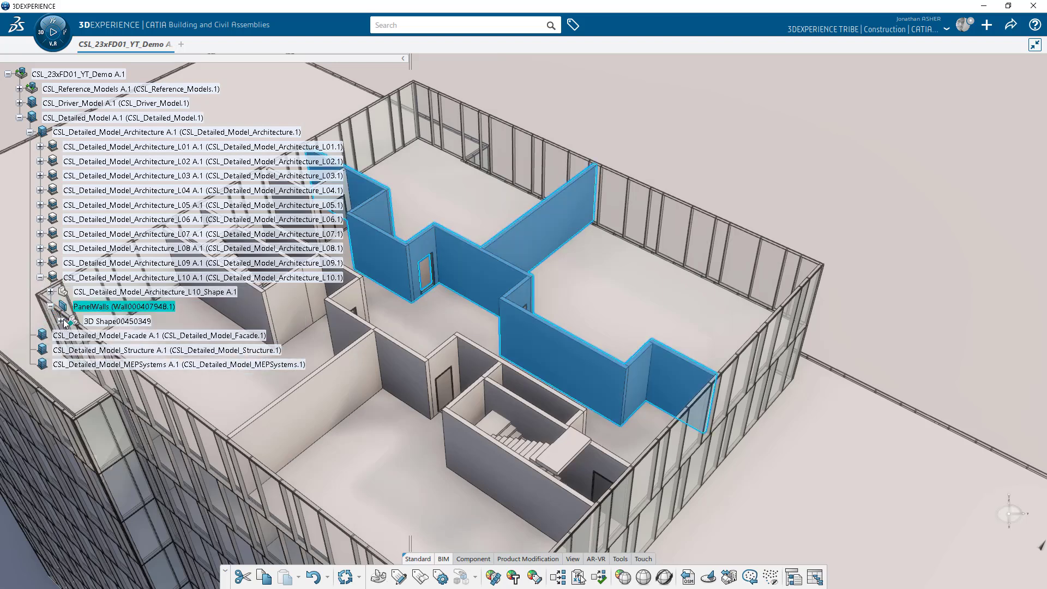
click(61, 321)
double_click(102, 398)
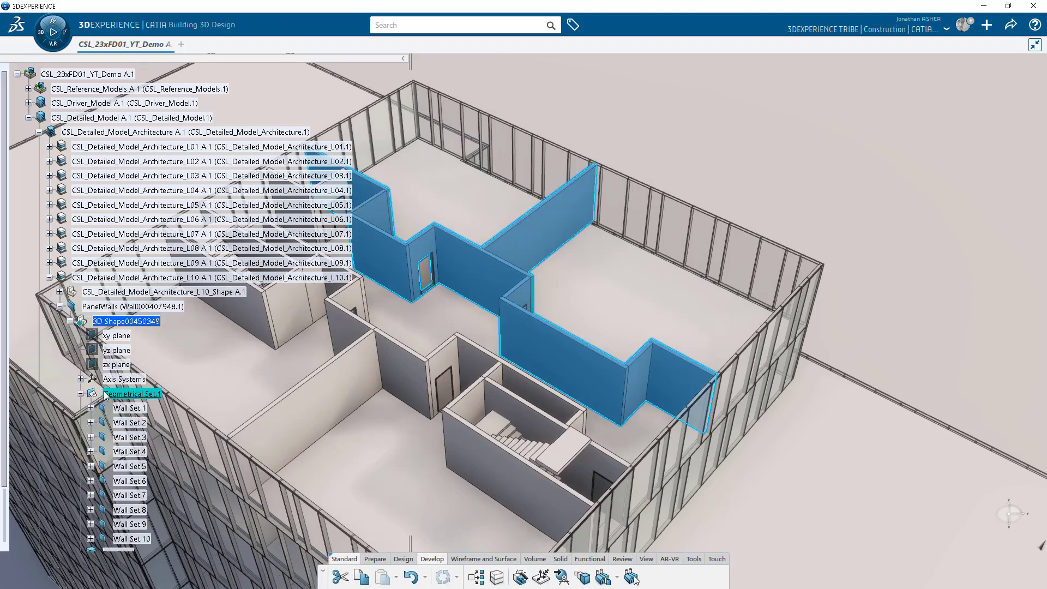
scroll(389, 382, down, 2)
middle_drag(635, 376, 622, 335)
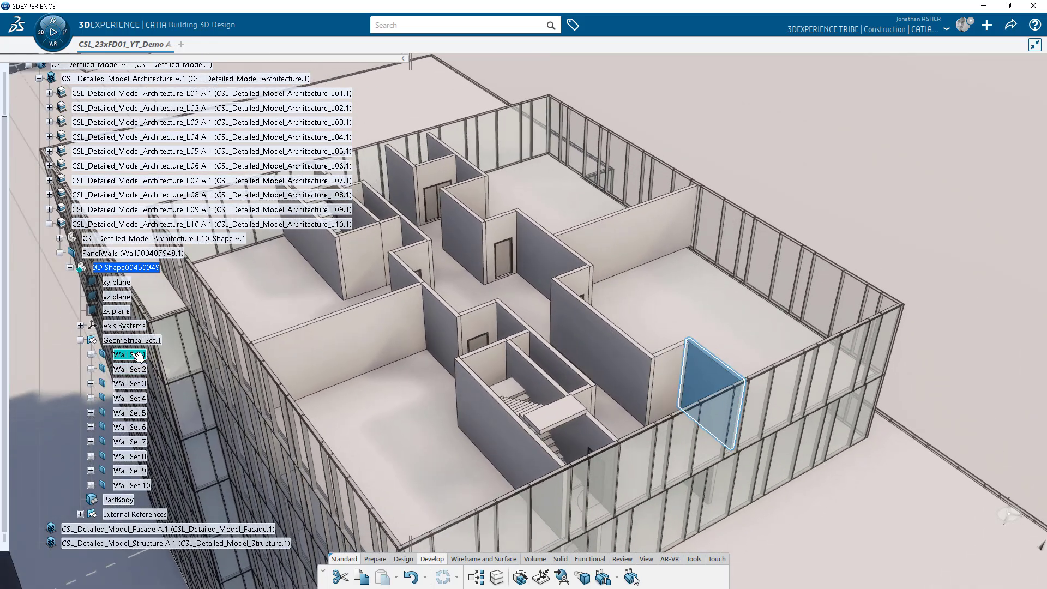
Change Wall Set.1–10 to the OT_3LayerPanel_Wall object type.
shift+click(143, 485)
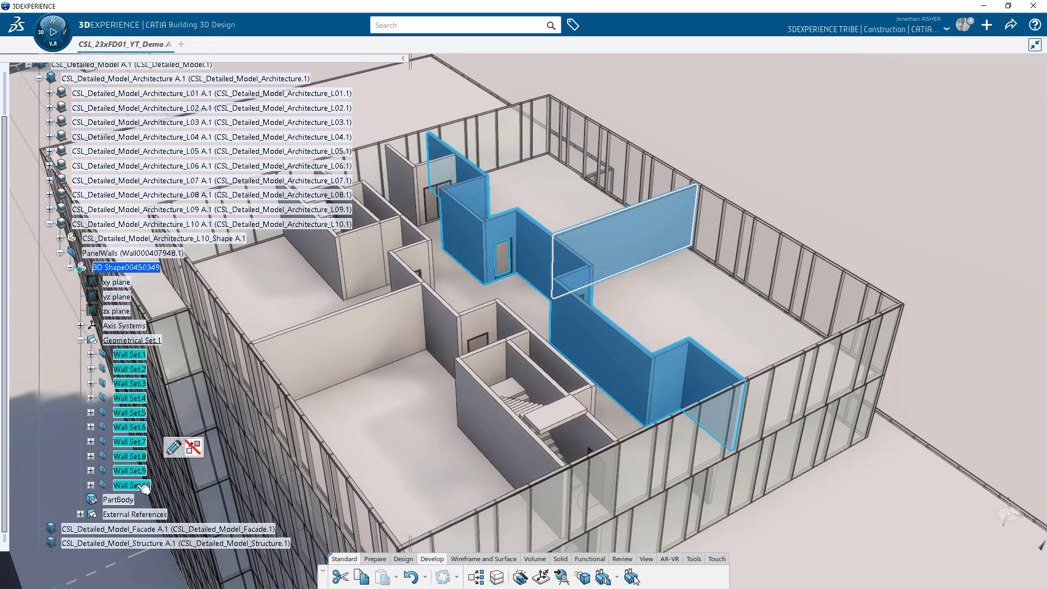
click(174, 448)
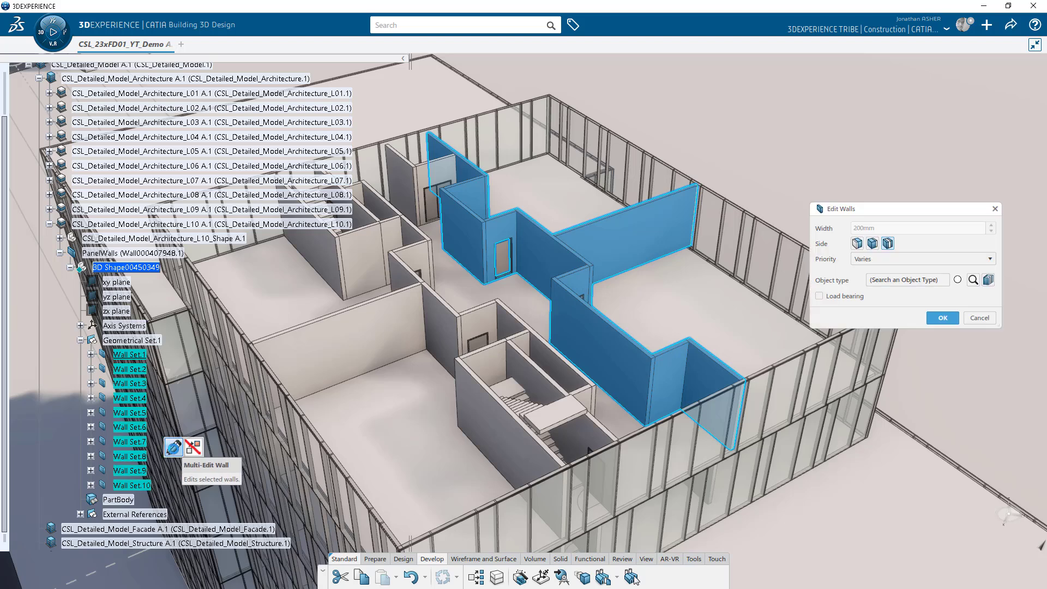
click(972, 280)
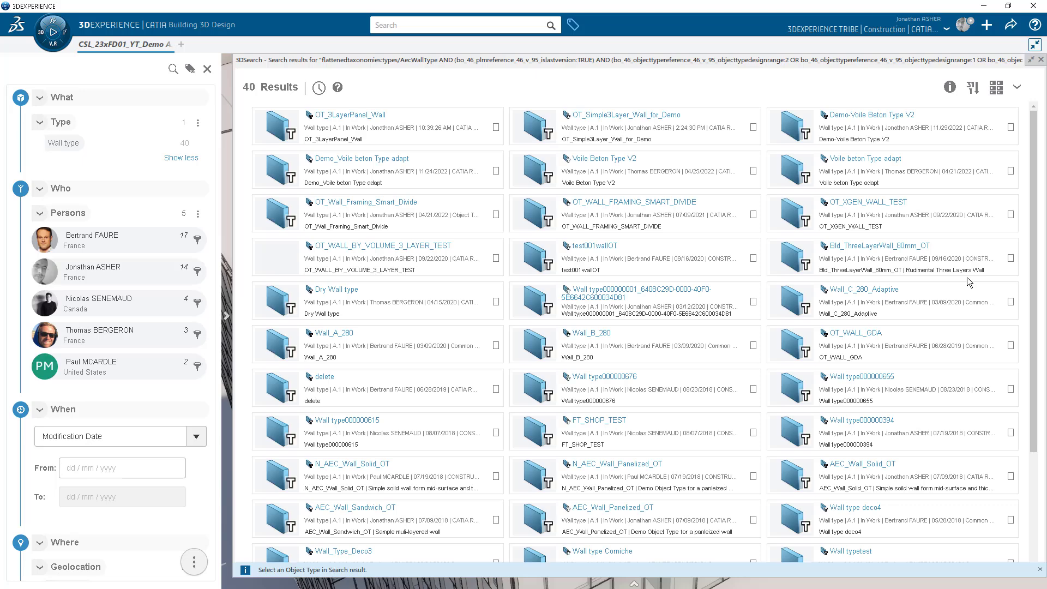
click(282, 132)
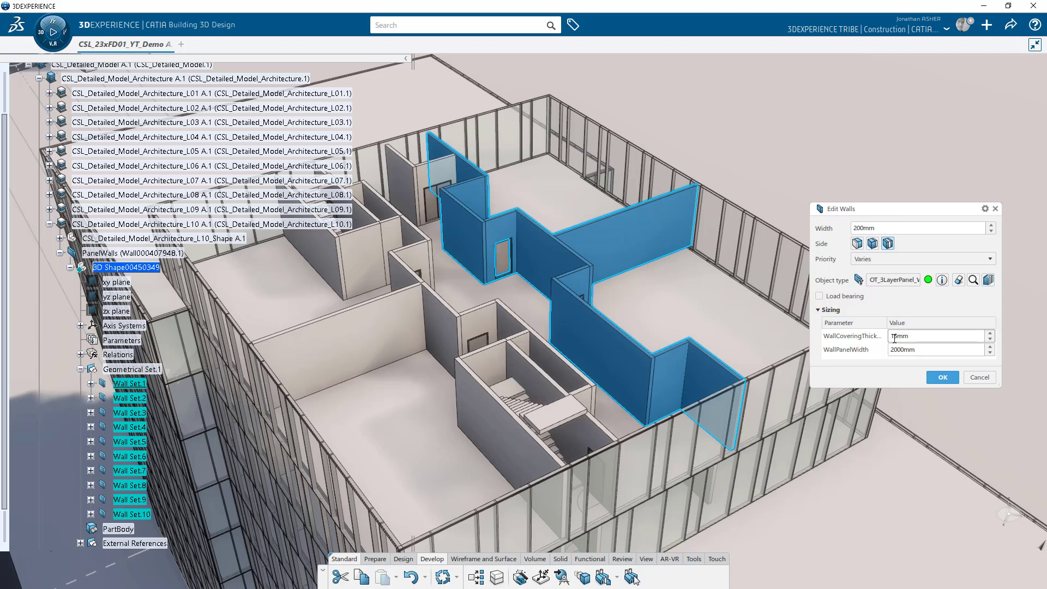
click(940, 378)
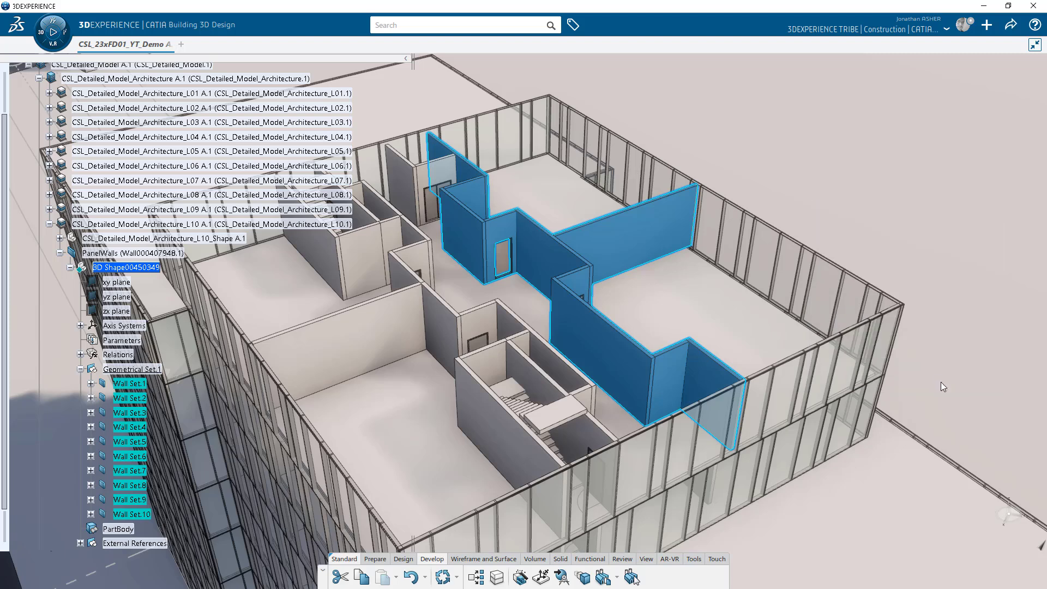
Set WallCoveringThickness to 20mm for Wall Set.1–10.
middle_drag(601, 235, 504, 348)
middle_drag(619, 346, 553, 407)
click(130, 385)
shift+click(132, 515)
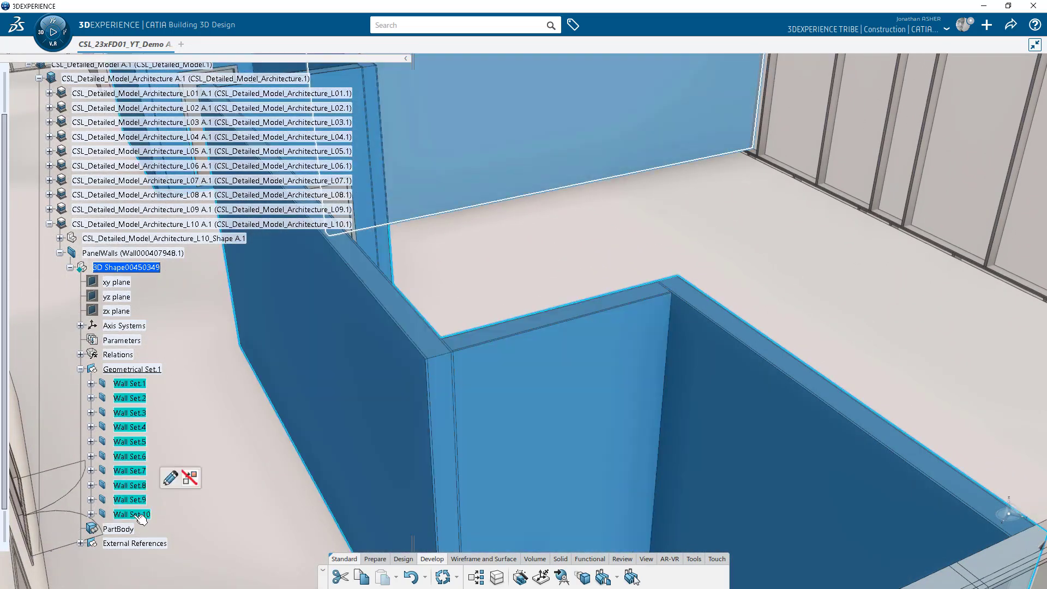
click(169, 478)
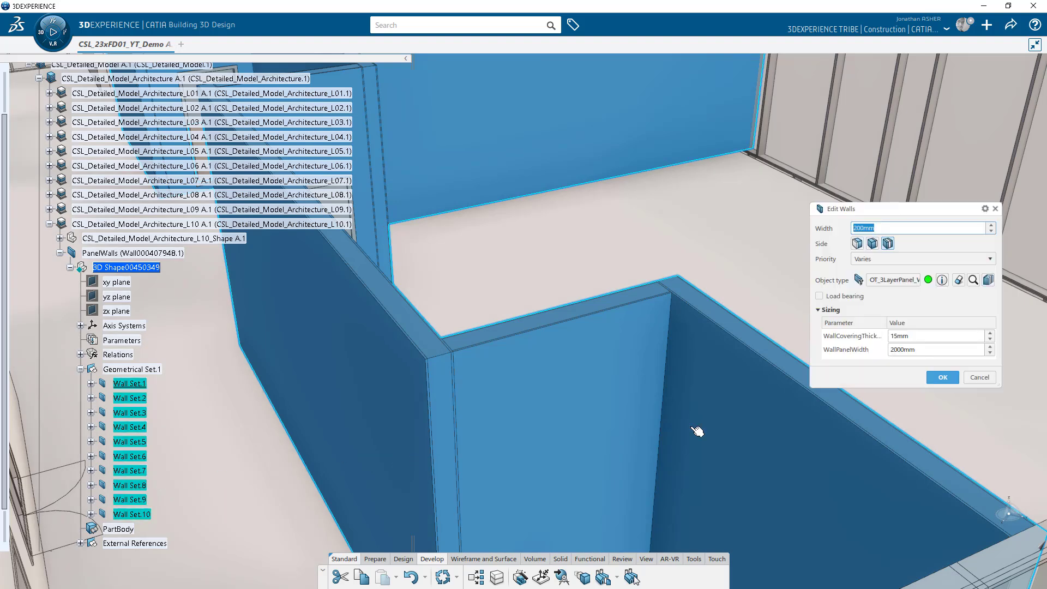
click(897, 336)
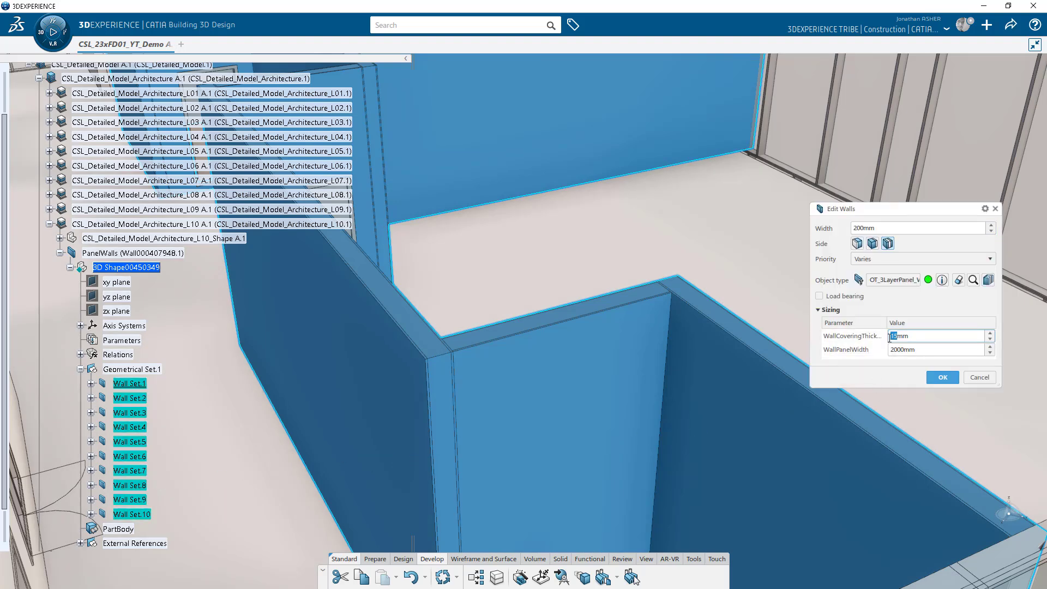
key(Return)
click(943, 377)
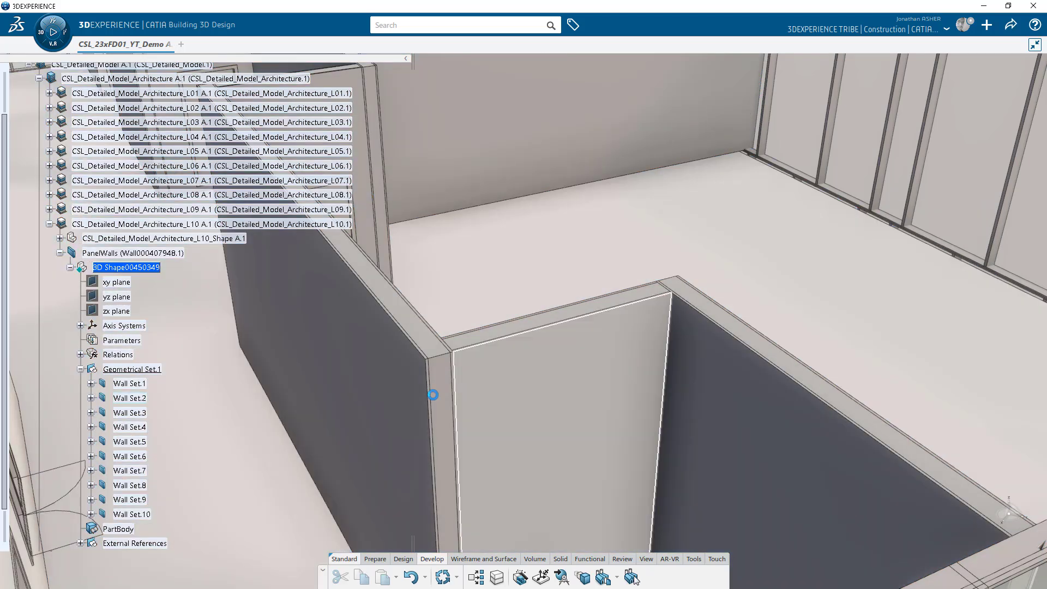
Recheck the wall edit options, then make PanelWalls the active product for assembly work.
click(133, 384)
shift+click(136, 514)
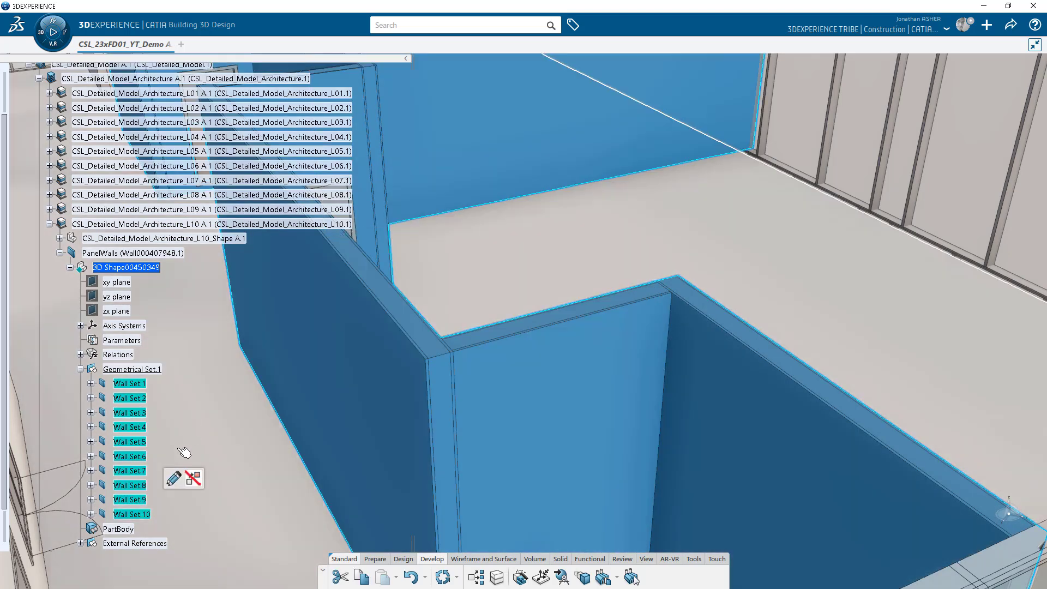
click(173, 478)
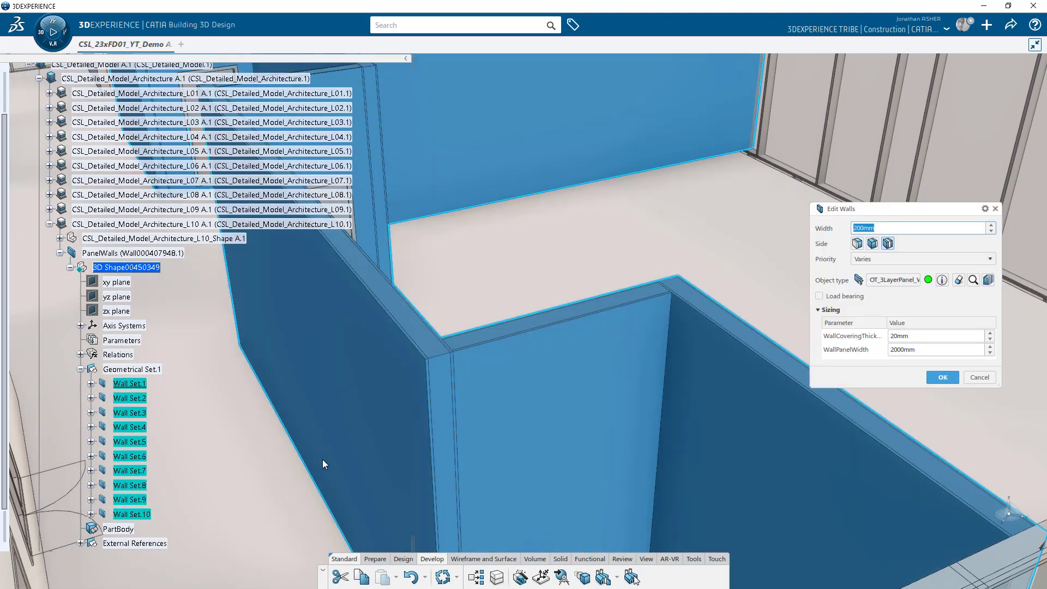
click(985, 210)
click(909, 221)
click(953, 376)
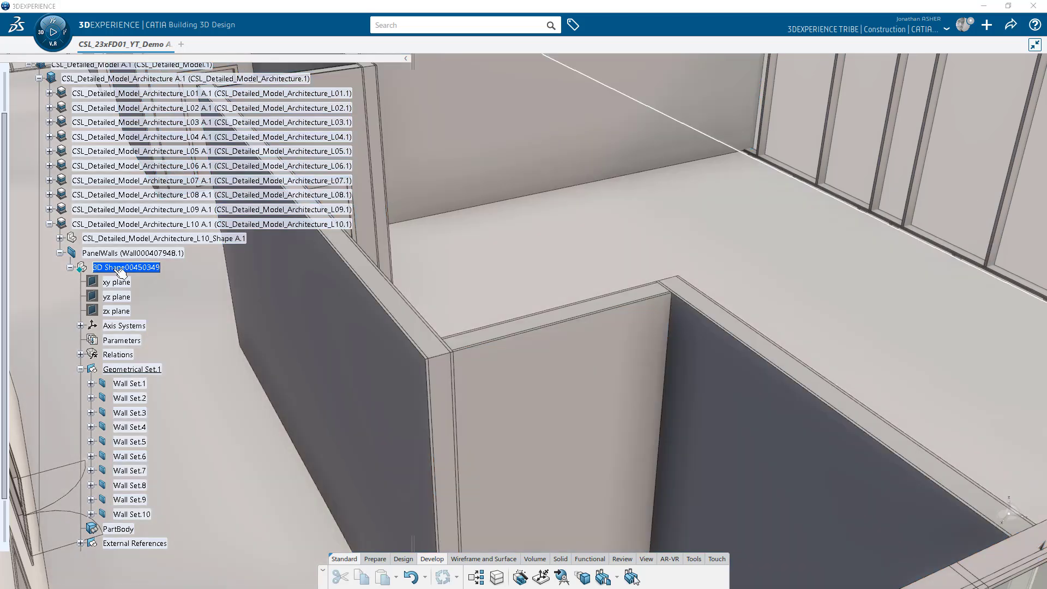
click(70, 267)
double_click(120, 252)
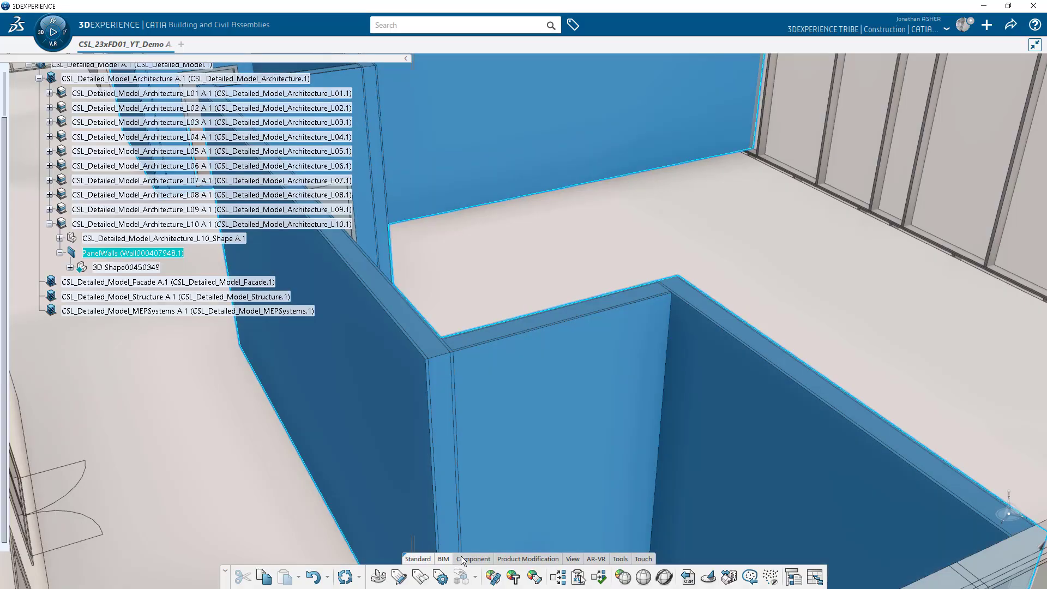
In Change Level of Development, check all ten wall cores, choose Expose, and process them.
click(472, 559)
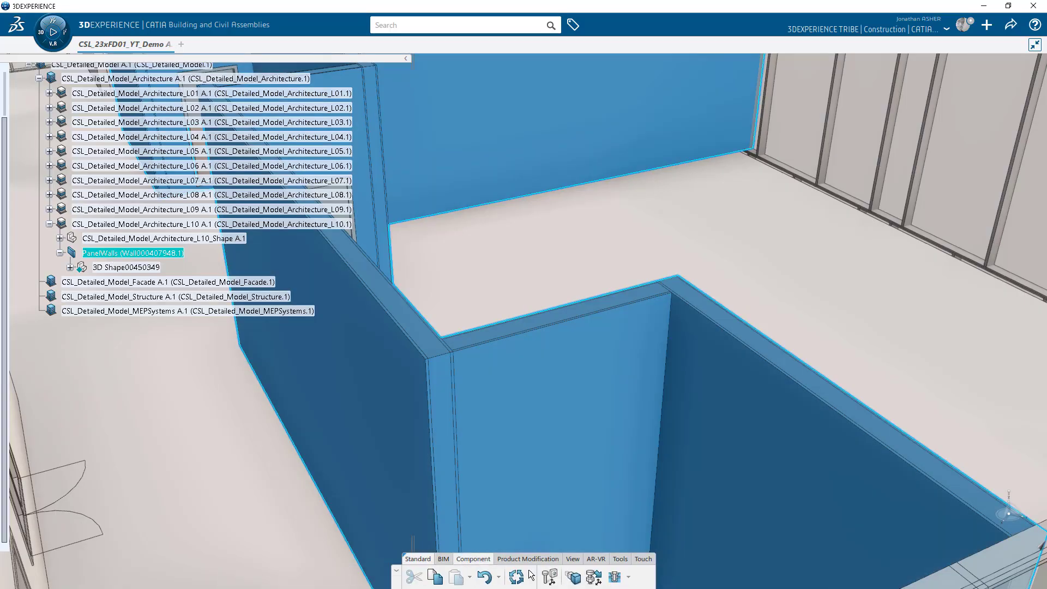
click(574, 579)
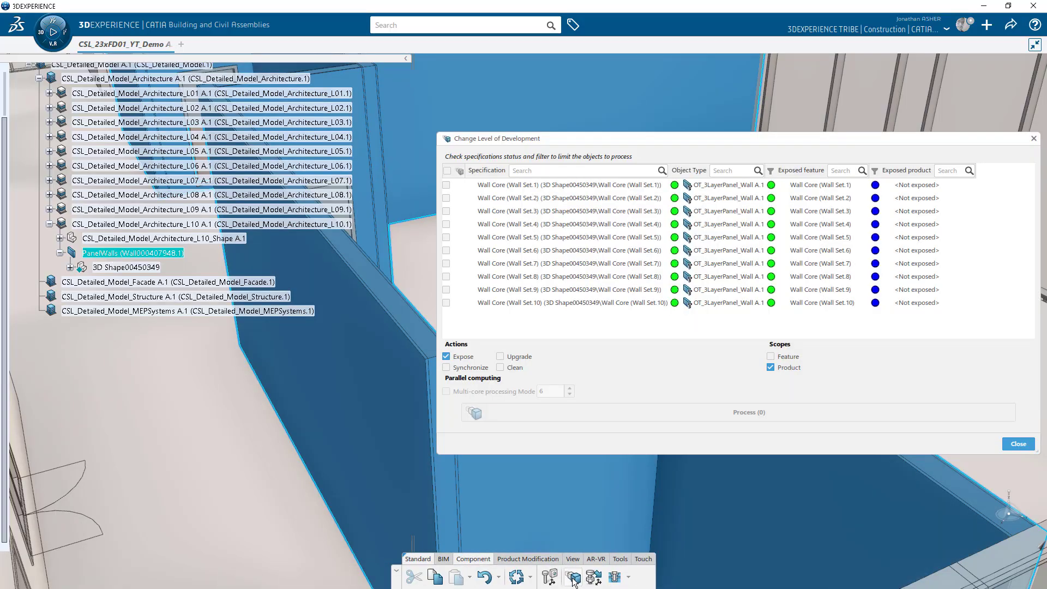
click(448, 171)
click(446, 357)
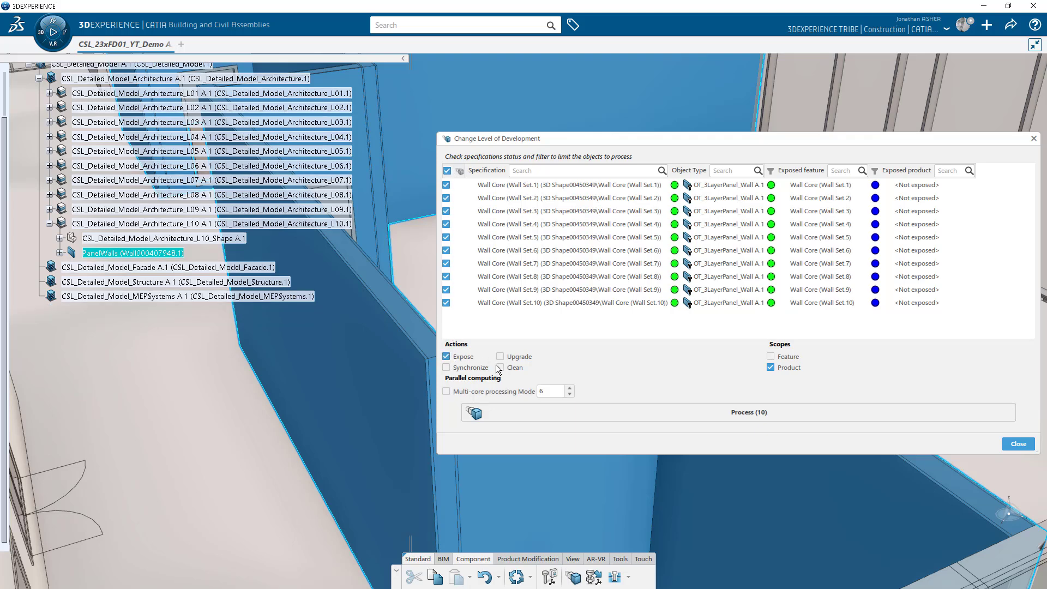
click(585, 413)
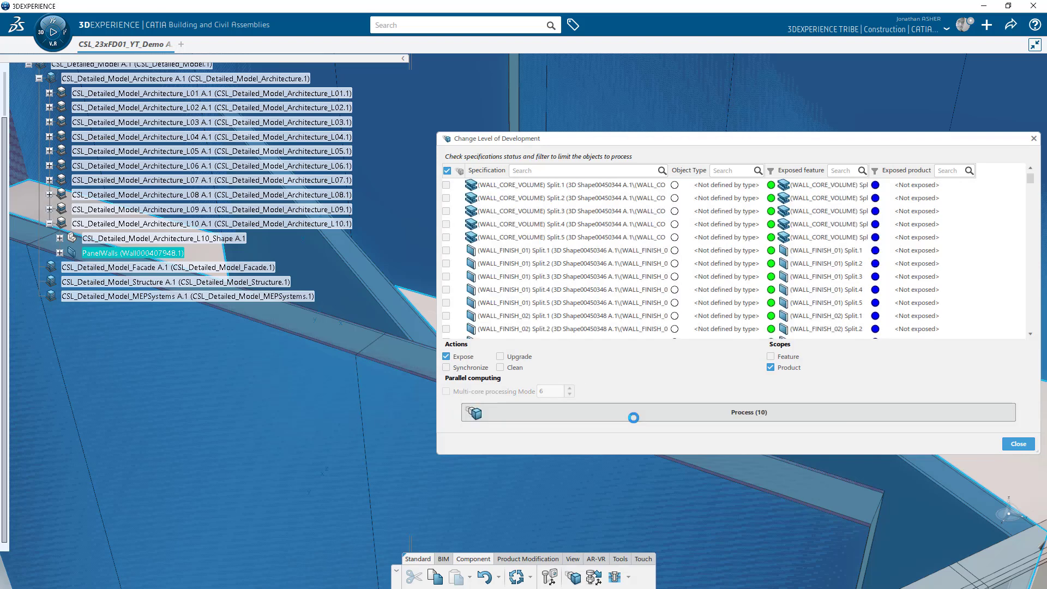
click(1018, 444)
scroll(533, 330, down, 10)
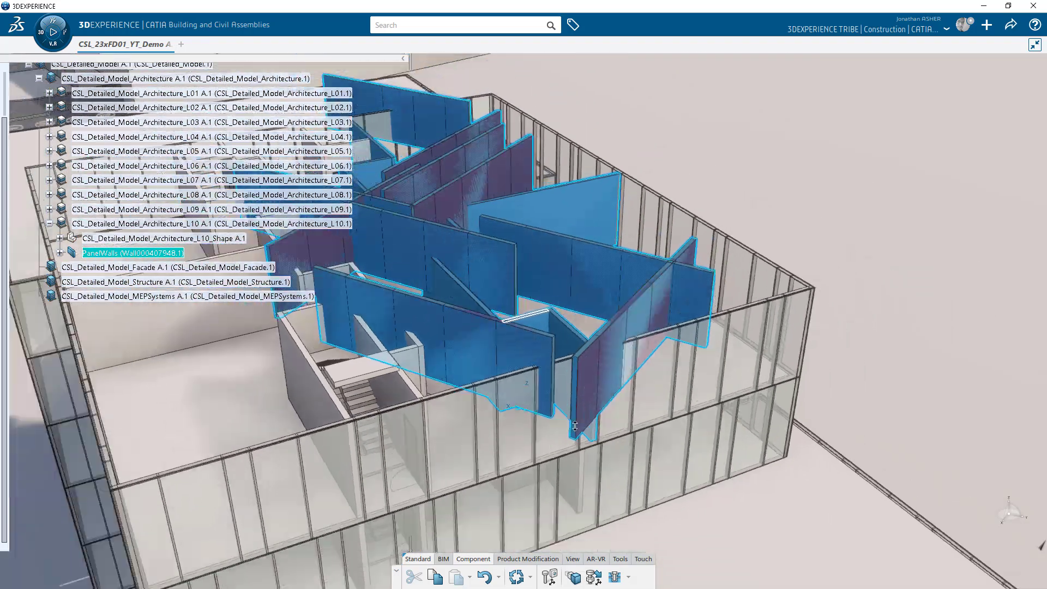
Update PanelWalls so it reflects the exposed wall cores.
middle_drag(619, 397, 647, 421)
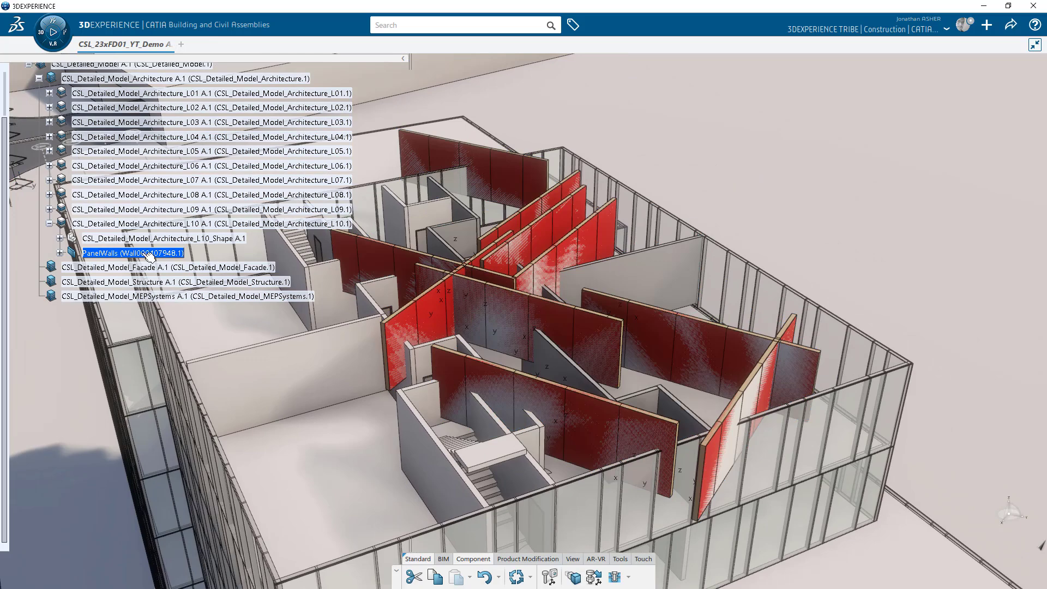
click(146, 253)
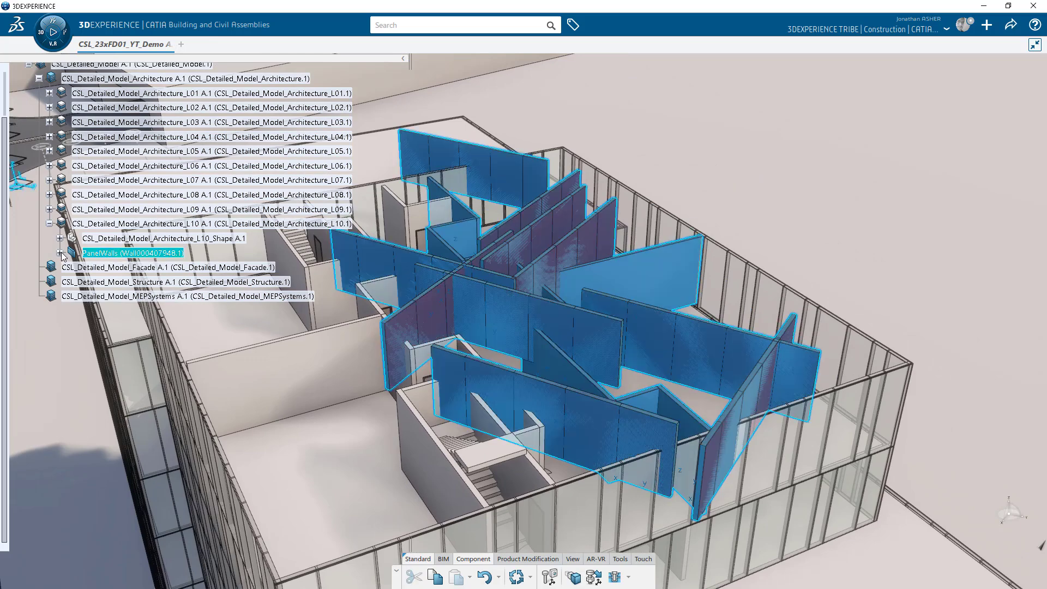
click(60, 253)
right_click(104, 253)
mouse_move(201, 579)
click(257, 564)
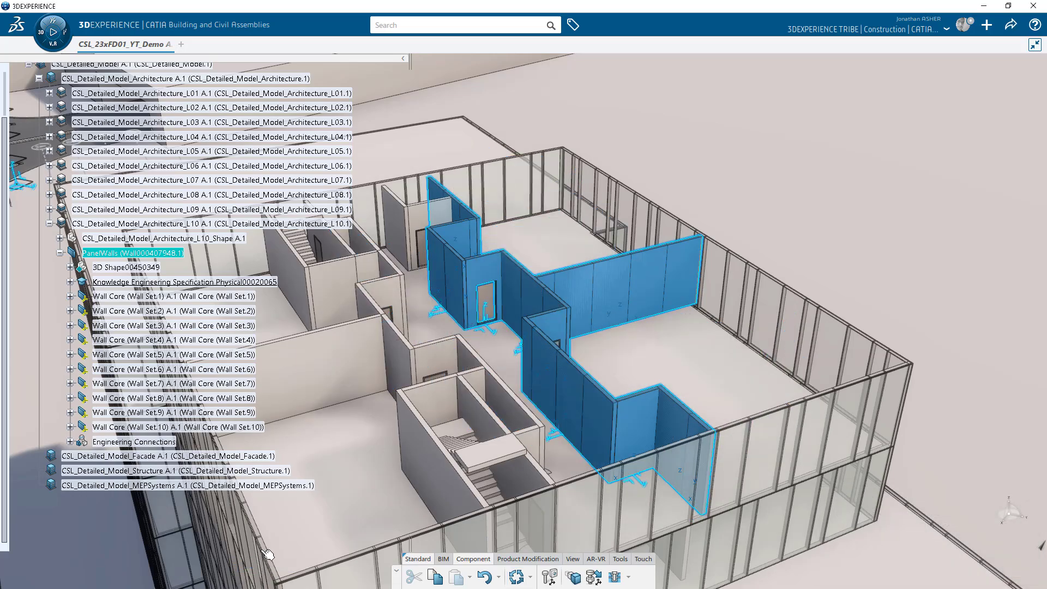
Hide 3D Shape00450349 to reveal the split wall panels by the door.
click(804, 266)
middle_drag(712, 359, 505, 403)
middle_click(679, 403)
middle_drag(671, 394, 644, 317)
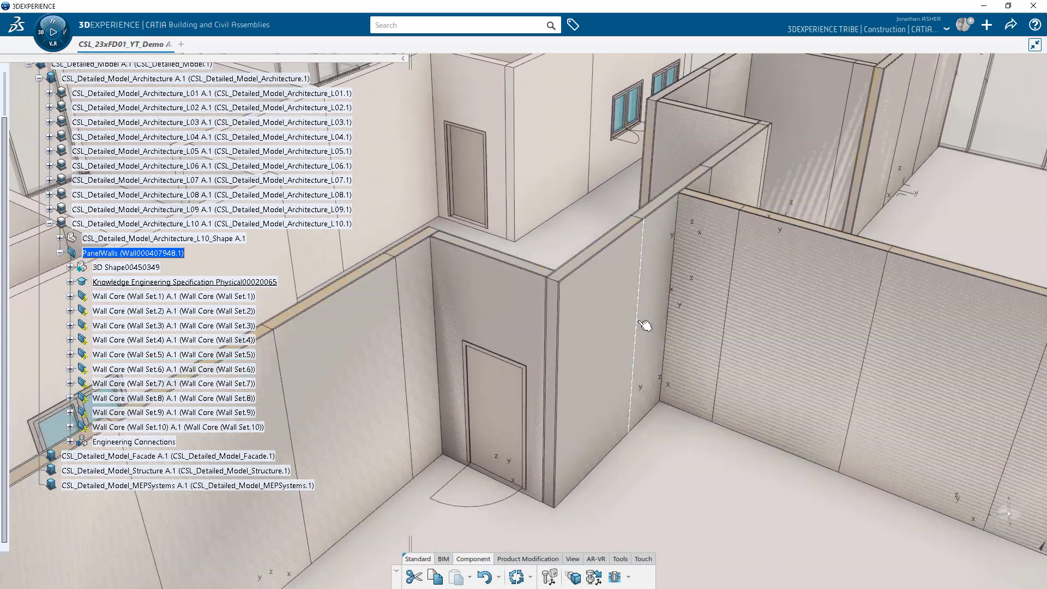
right_click(143, 273)
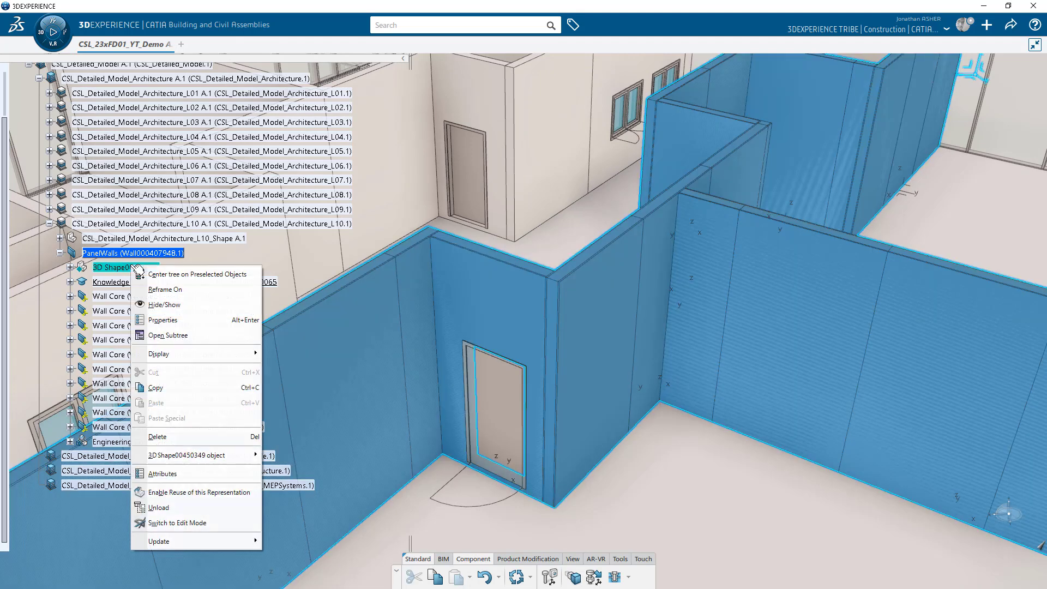
click(170, 302)
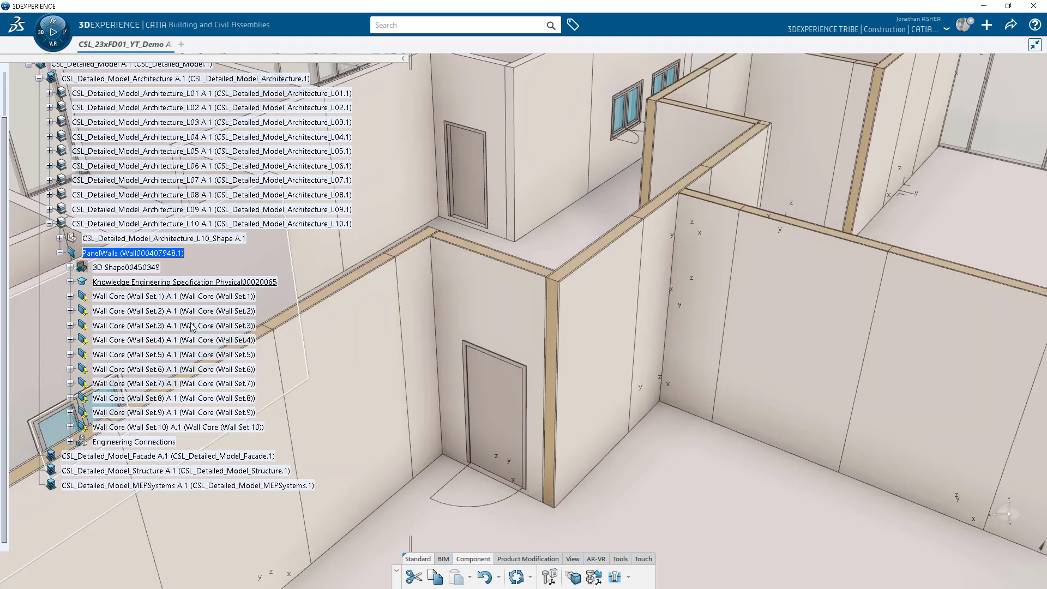
Turn off axes and planes in View Modes, then return to editing the wall shape.
click(573, 559)
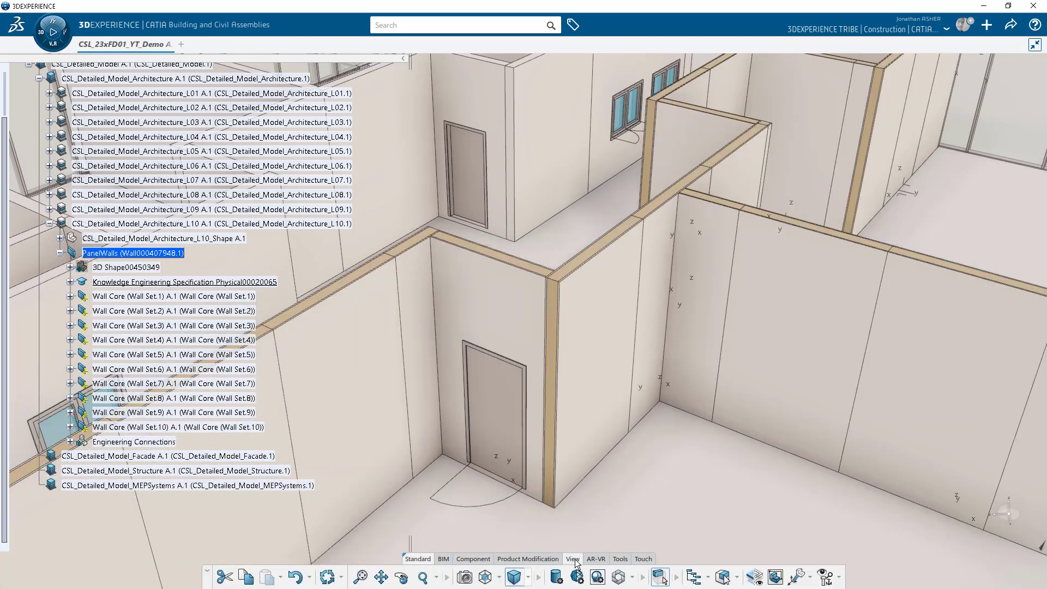
click(556, 576)
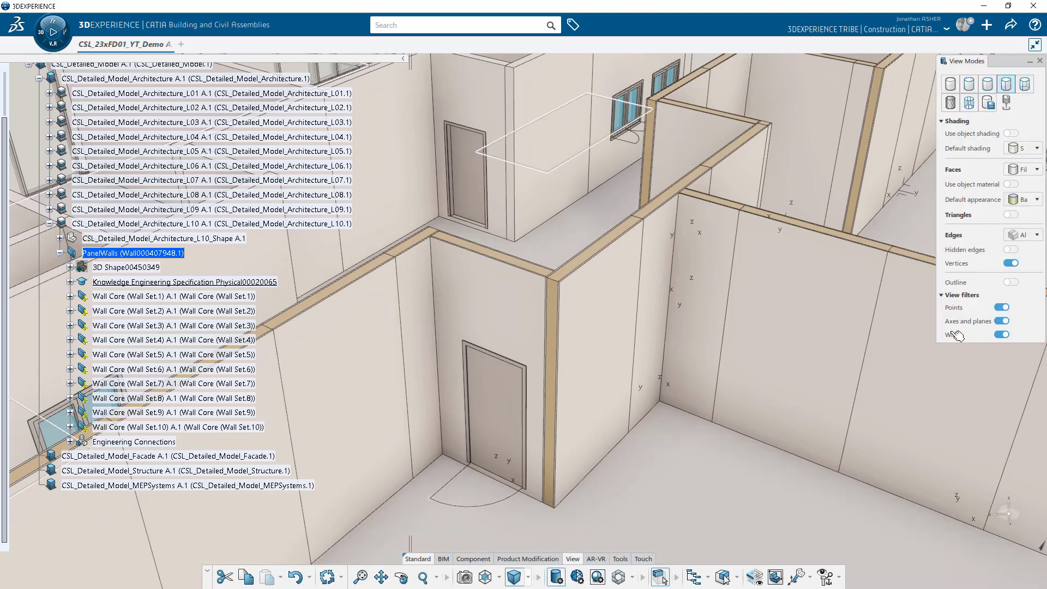
click(1001, 321)
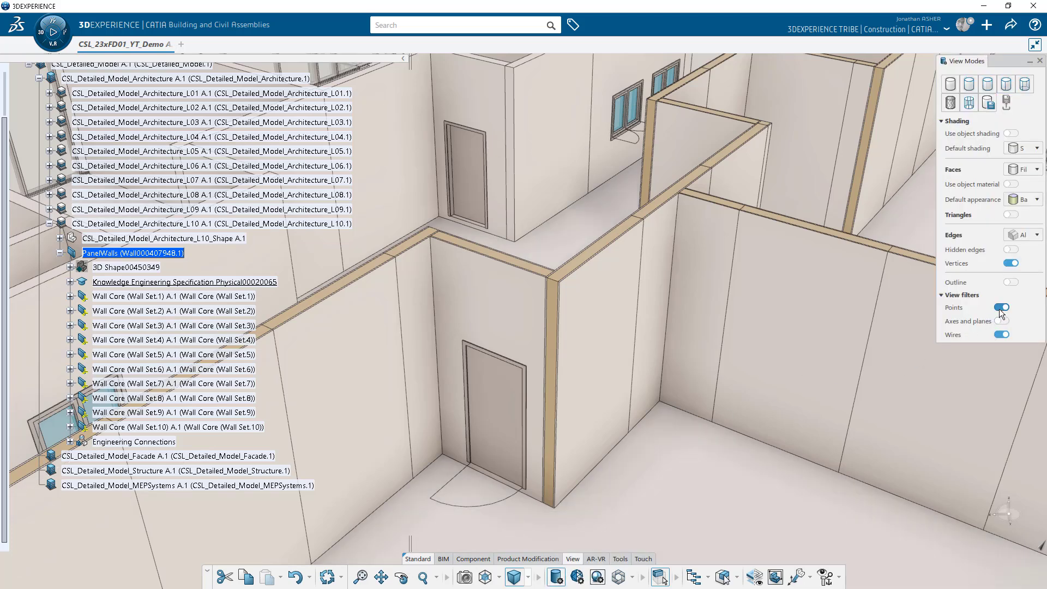
click(1040, 61)
scroll(144, 251, down, 2)
right_click(144, 215)
click(159, 257)
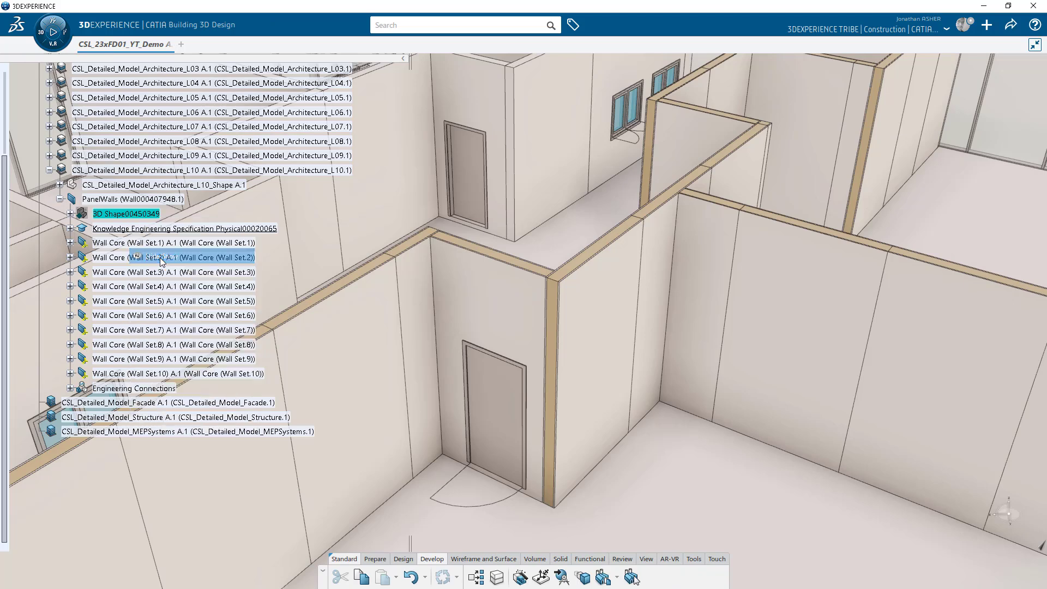
Give the door-side wall core a 1000mm panel width and update PanelWalls.
click(484, 321)
double_click(479, 316)
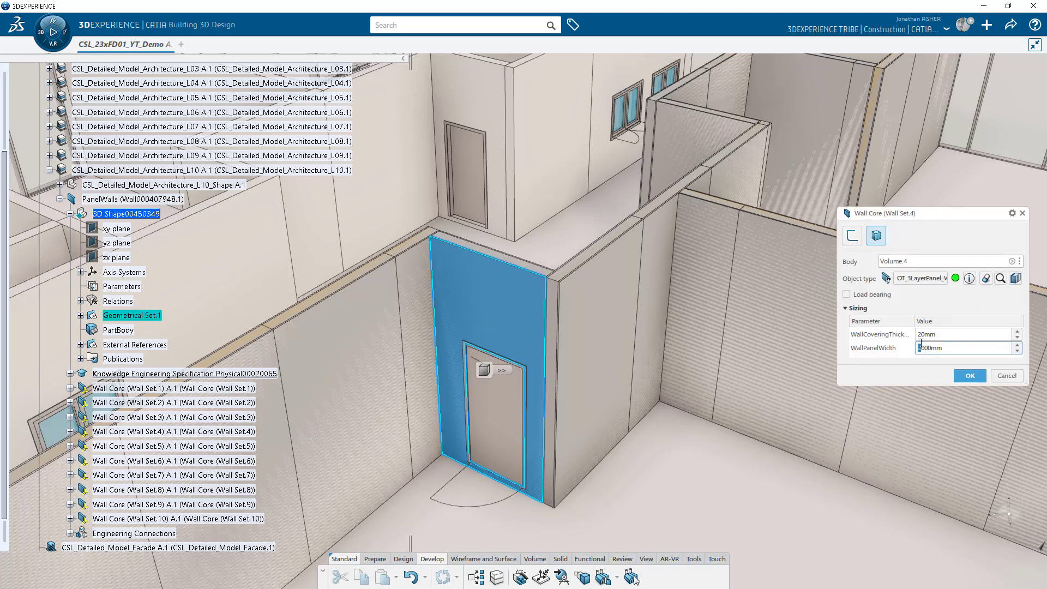
click(973, 377)
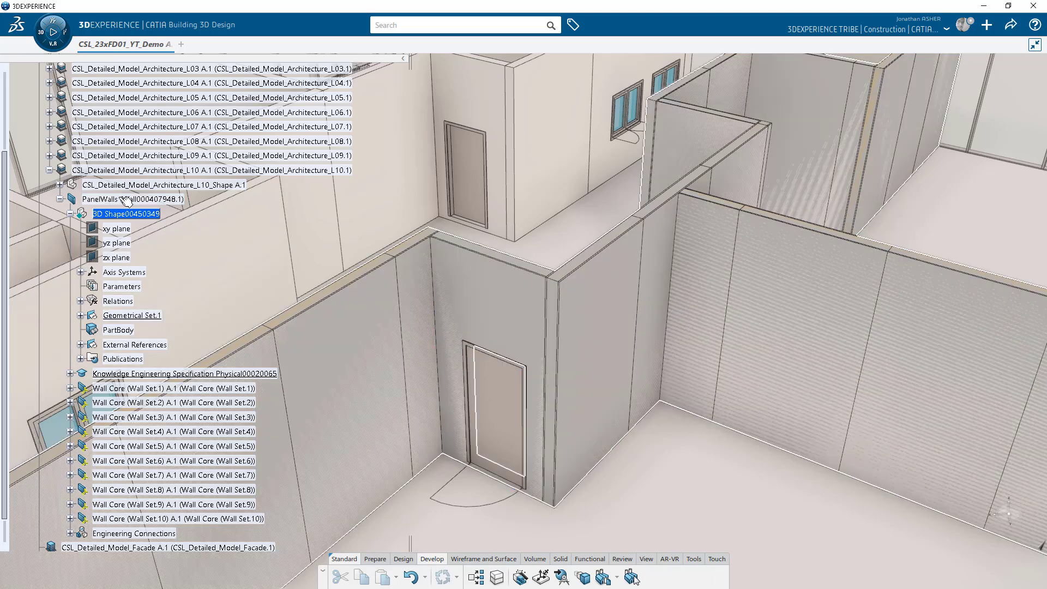
right_click(120, 199)
mouse_move(184, 482)
click(257, 486)
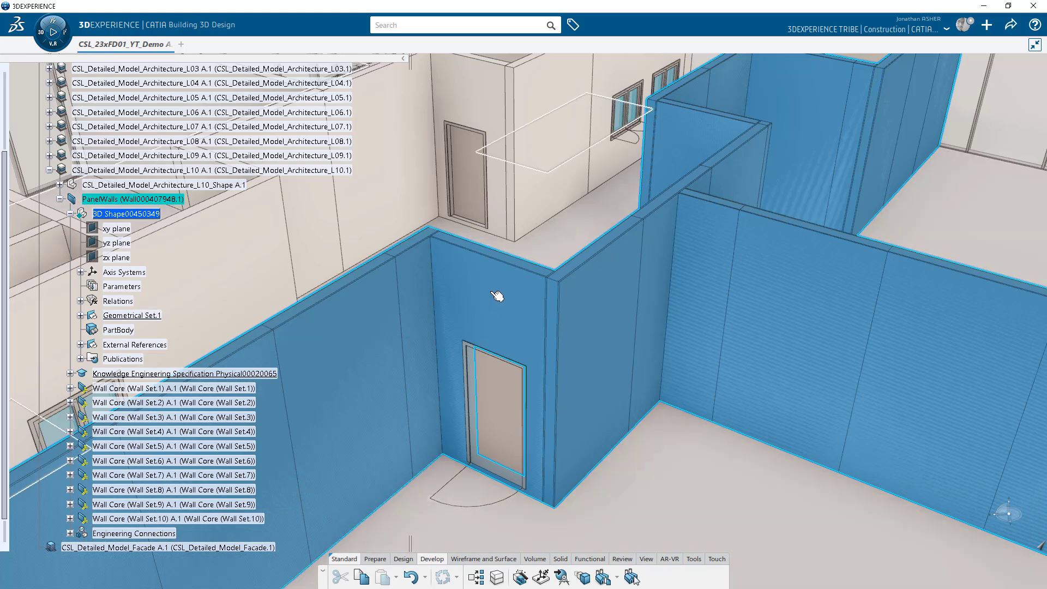
Expand Wall Set.4 down to Control_Parameters and apply WallPanelWidth 1000mm.
click(498, 292)
click(70, 430)
click(80, 446)
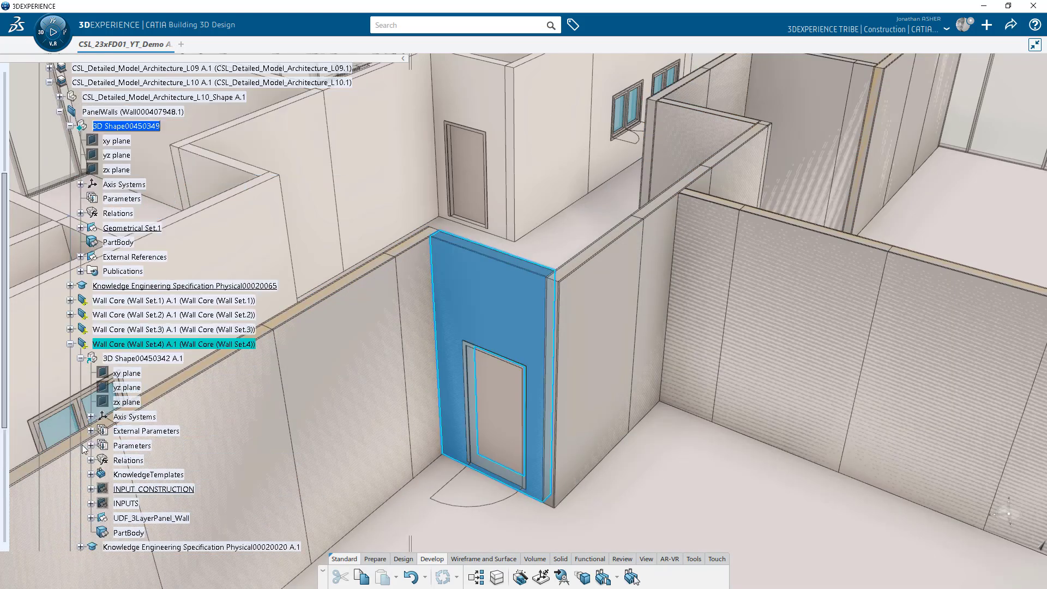
click(91, 519)
click(101, 503)
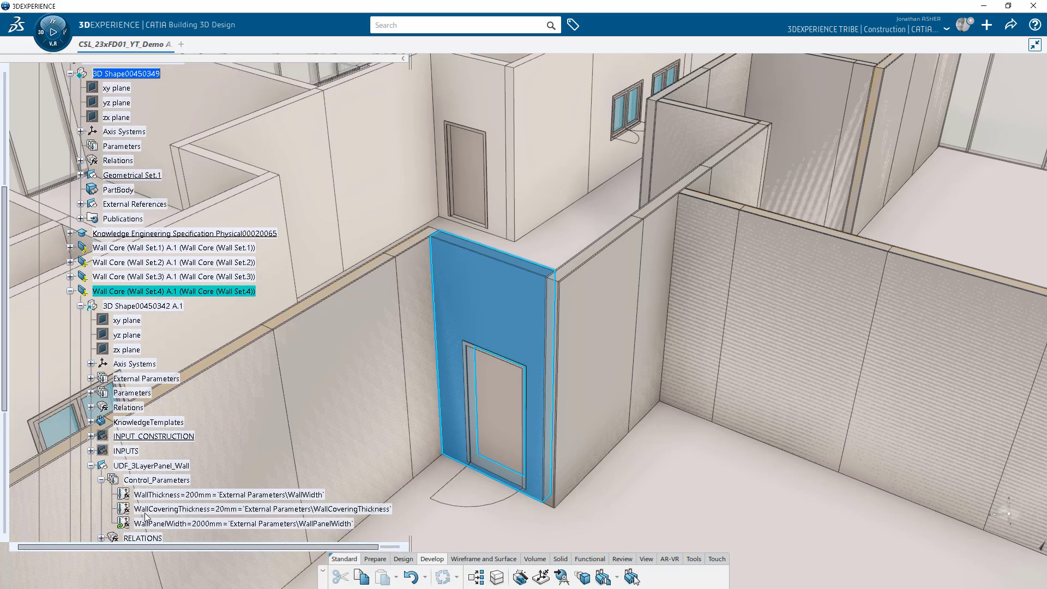
right_click(170, 525)
click(202, 484)
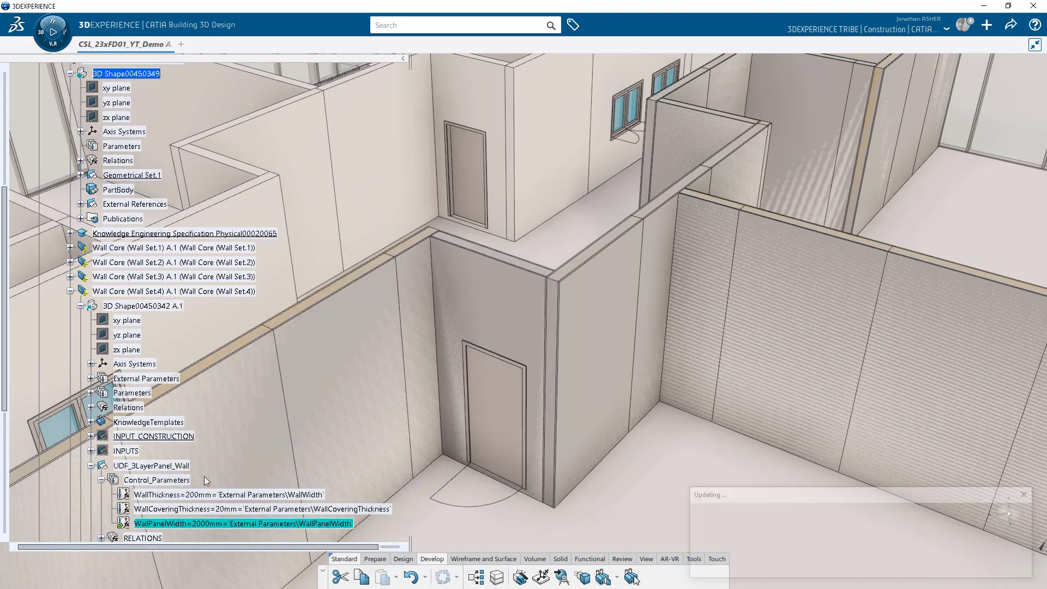
Locally update Wall Set.4 so it splits, then select a narrower panel.
right_click(125, 294)
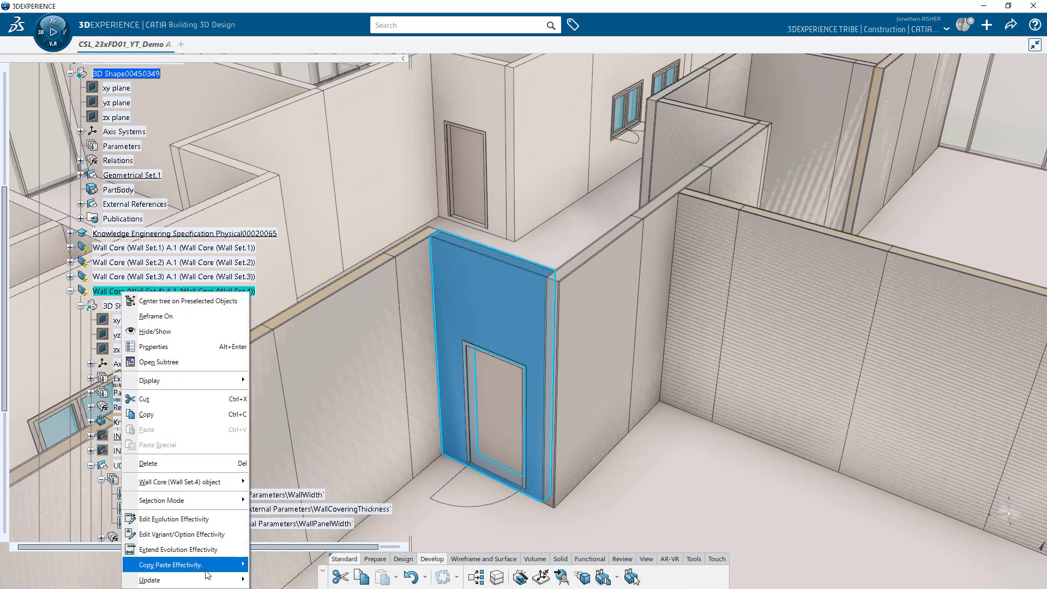
mouse_move(217, 580)
click(260, 565)
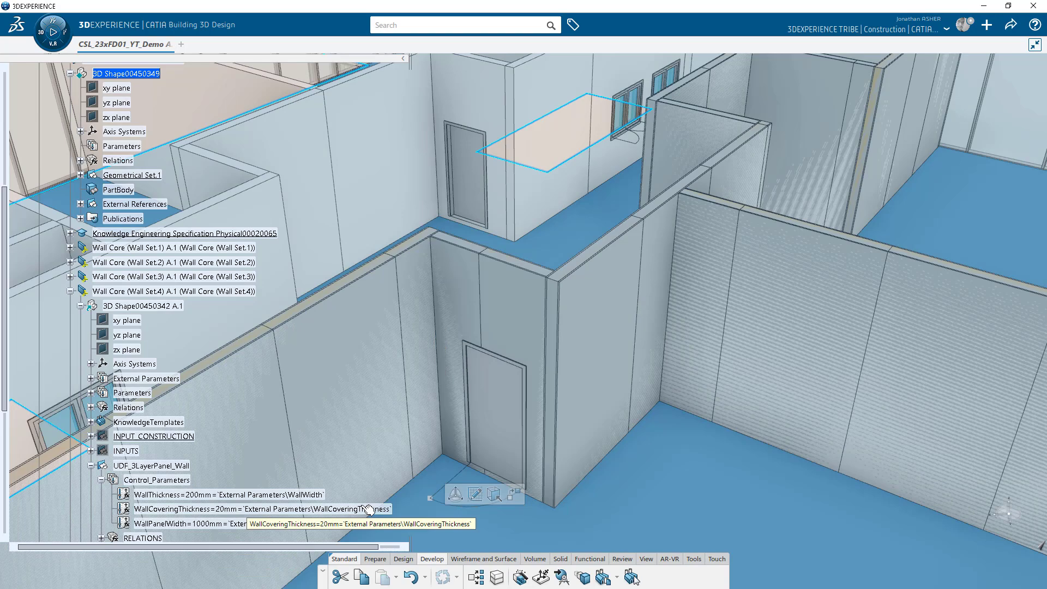
key(Escape)
click(69, 291)
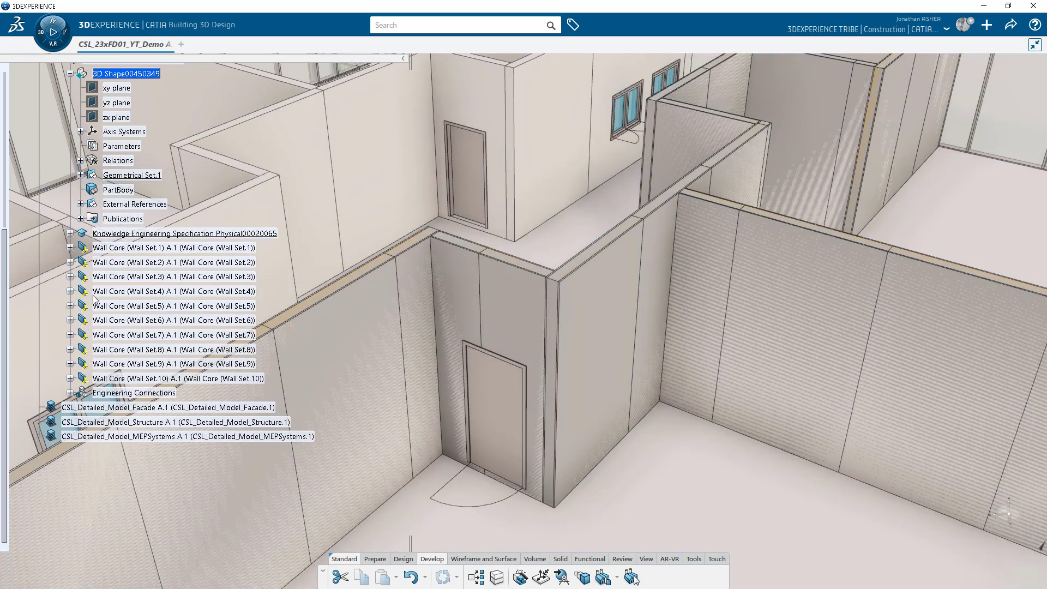
scroll(96, 297, up, 3)
right_click(112, 182)
key(Escape)
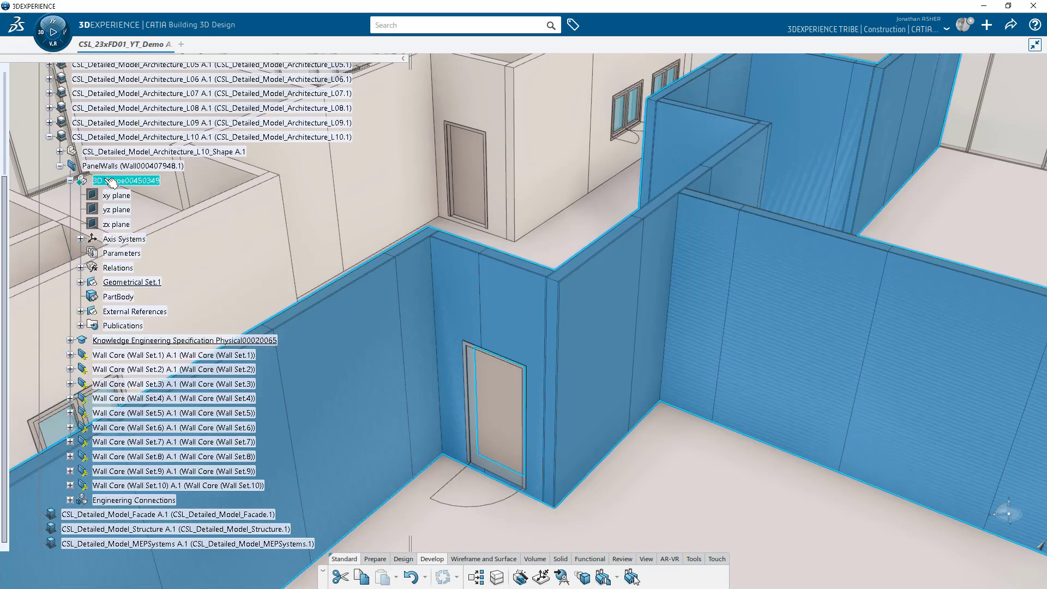
click(451, 309)
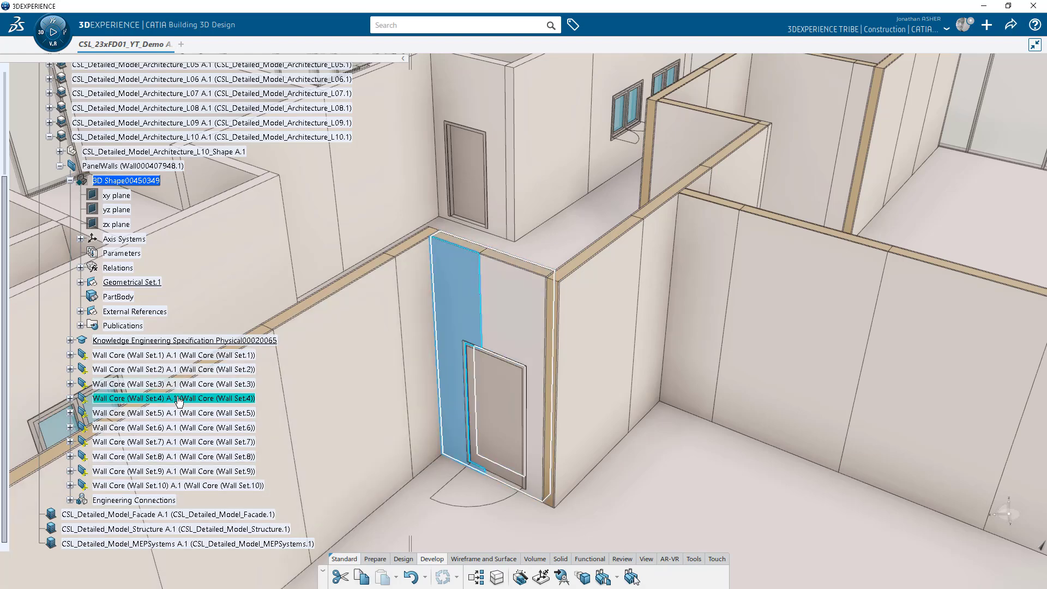
Open the Wall Core (Wall Set.4) object on its own in a new app.
right_click(178, 399)
mouse_move(228, 291)
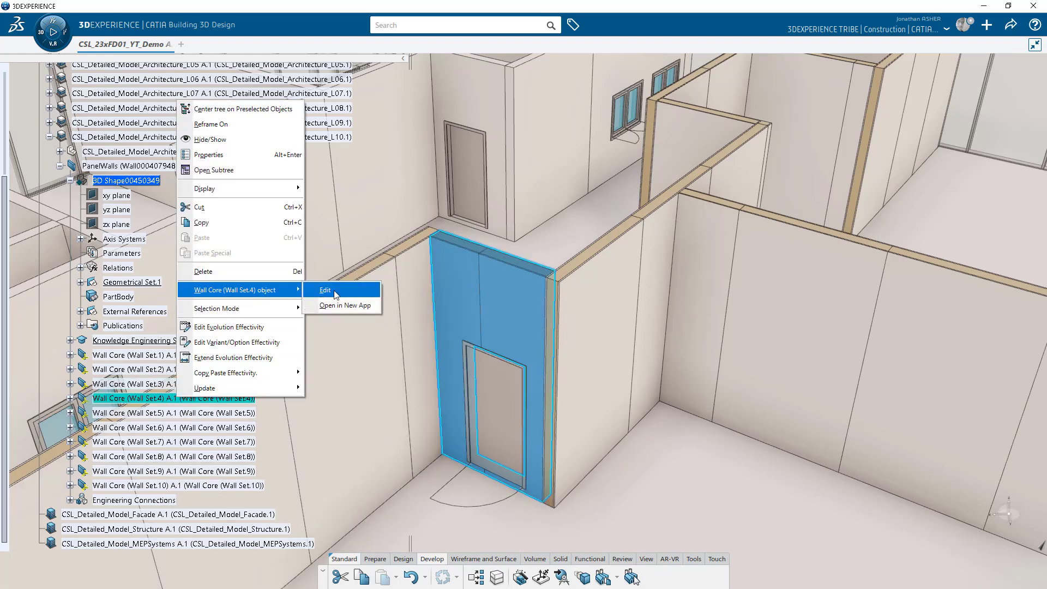
click(338, 306)
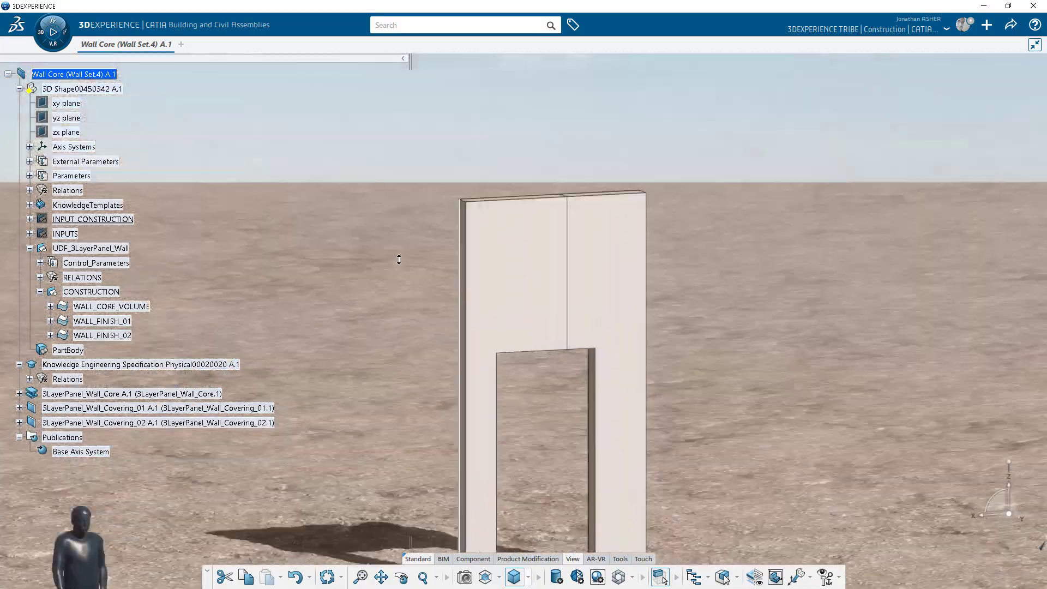
Hide 3LayerPanel_Wall_Covering_02 and 3D Shape00450342, then orbit around the wall.
right_click(74, 423)
key(h)
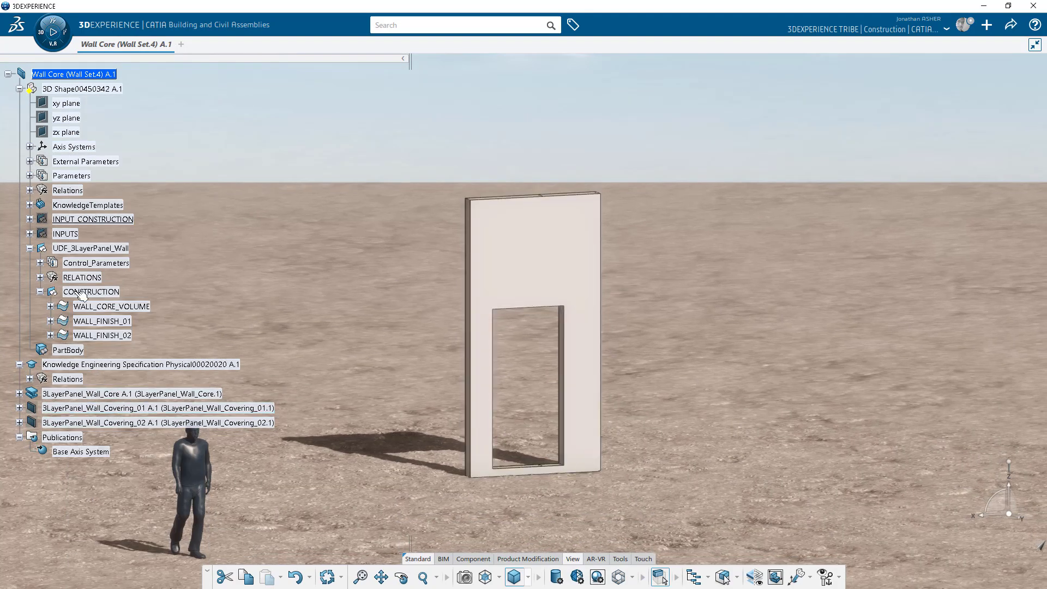
right_click(66, 92)
key(h)
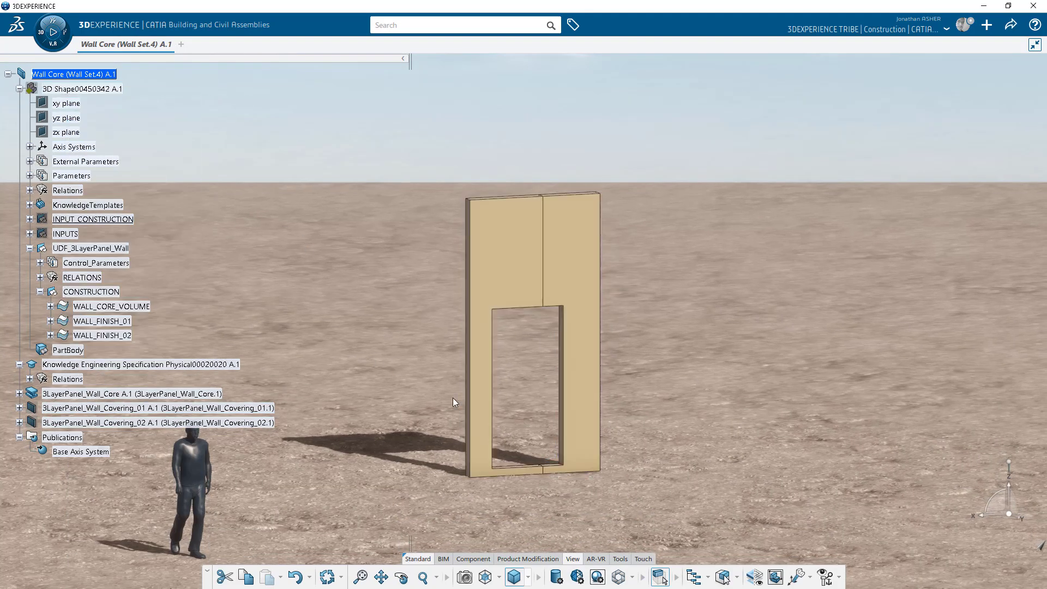
middle_drag(585, 404, 284, 422)
middle_drag(790, 394, 229, 414)
middle_drag(730, 378, 245, 397)
middle_drag(763, 369, 523, 370)
Show 3LayerPanel_Wall_Covering_01 and 3LayerPanel_Wall_Covering_02 again.
right_click(124, 410)
key(h)
right_click(127, 423)
key(h)
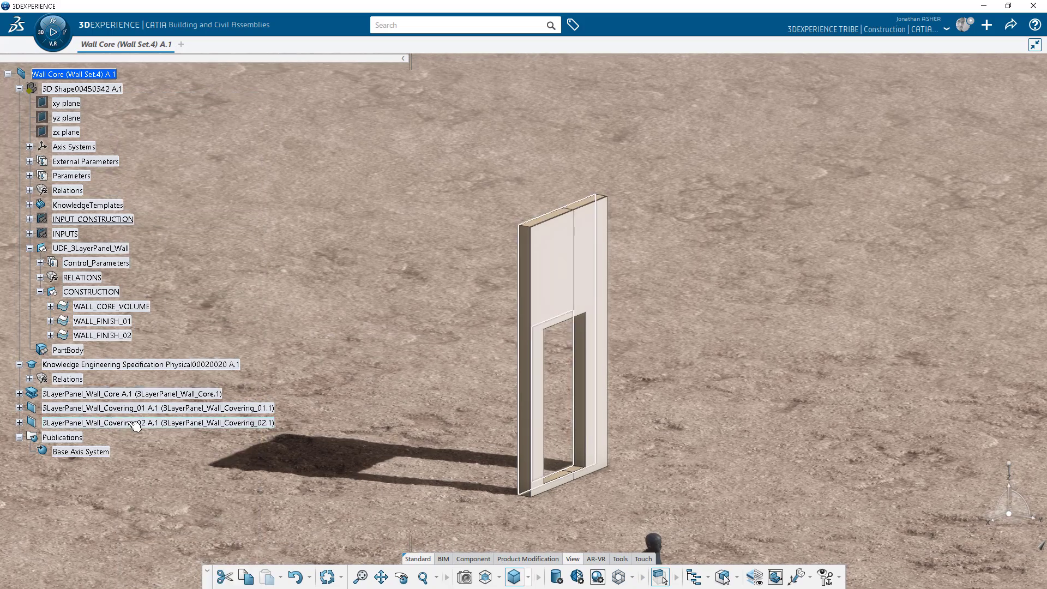
click(20, 88)
Move the manikin into the wall's door opening.
middle_drag(708, 409, 671, 375)
click(626, 509)
middle_drag(626, 509, 598, 432)
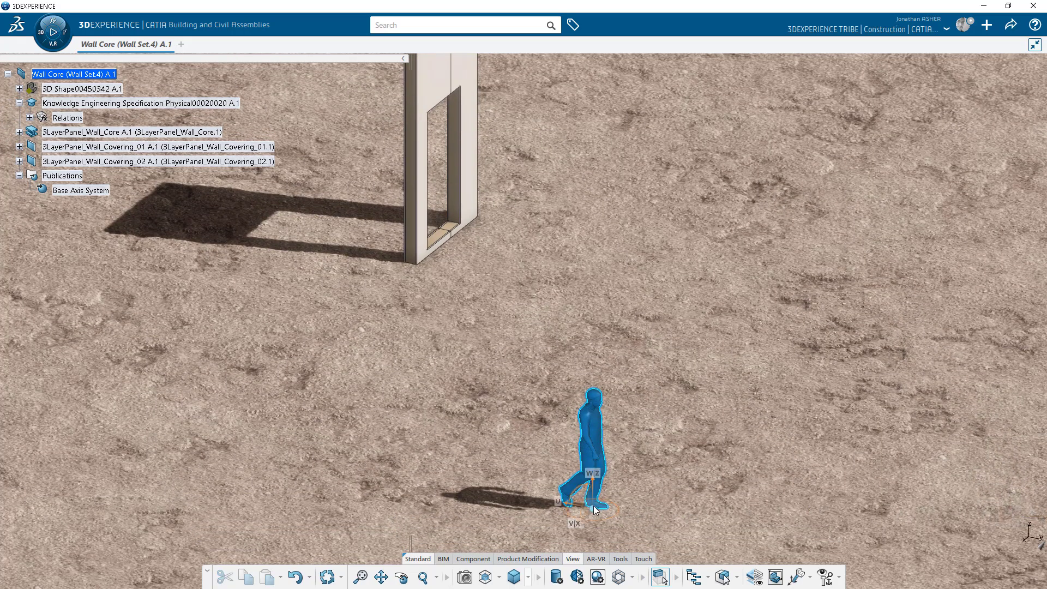
drag(496, 344, 392, 260)
middle_click(473, 199)
middle_drag(545, 315, 483, 365)
Switch to perspective projection and view through the door opening.
click(529, 578)
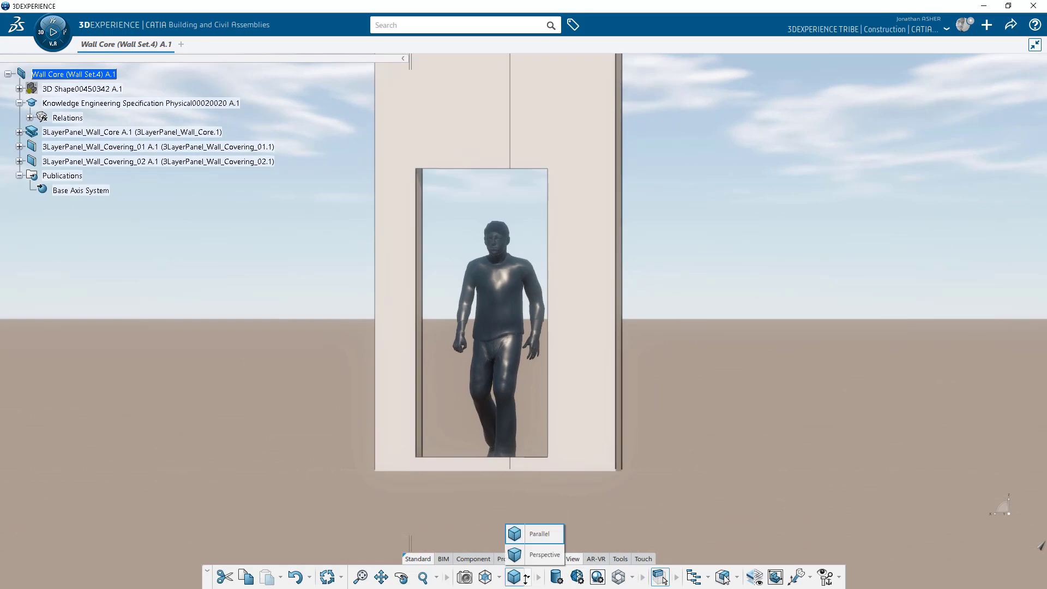
click(529, 556)
middle_drag(714, 407, 451, 432)
middle_drag(691, 421, 310, 442)
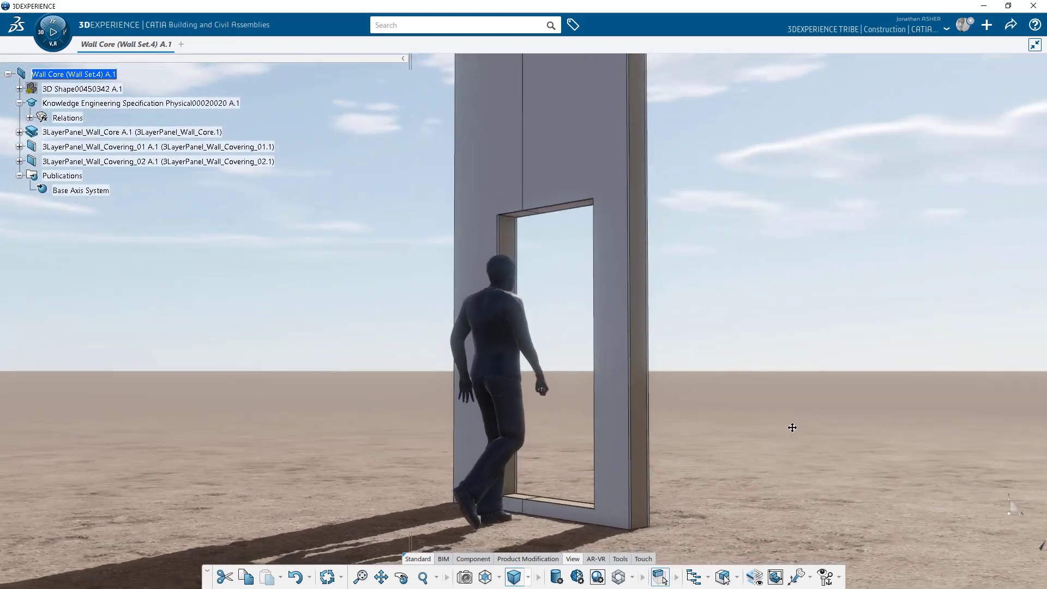
middle_drag(793, 427, 771, 428)
Change the manikin's referent to the woman figure.
right_click(466, 396)
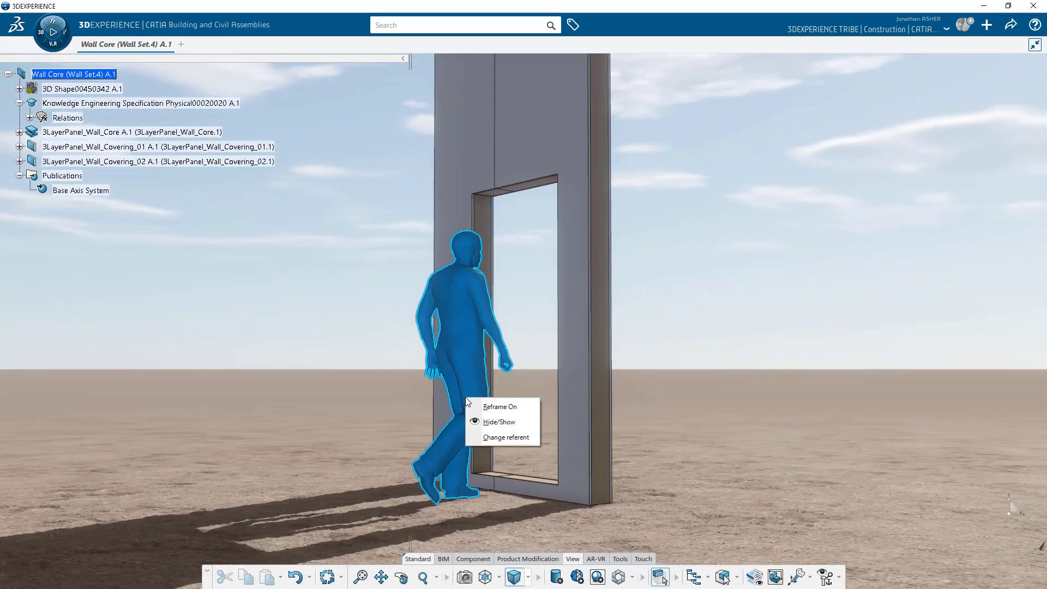
click(497, 436)
click(78, 251)
click(150, 68)
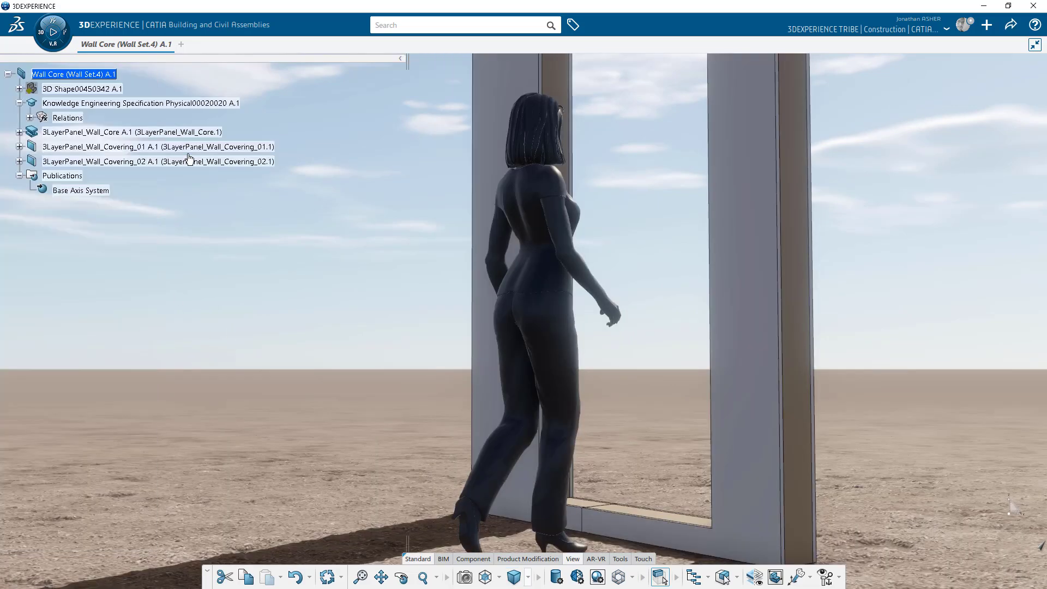
middle_drag(843, 278, 430, 310)
middle_drag(656, 311, 289, 311)
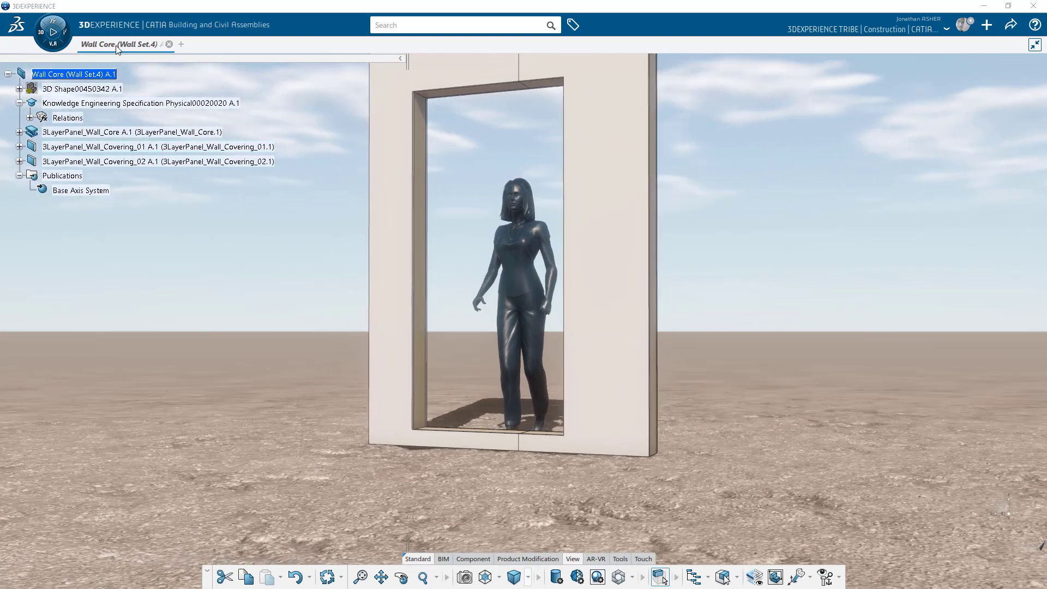
Return to the building model, select the wall with the door, and hide its 3D shape.
mouse_move(117, 48)
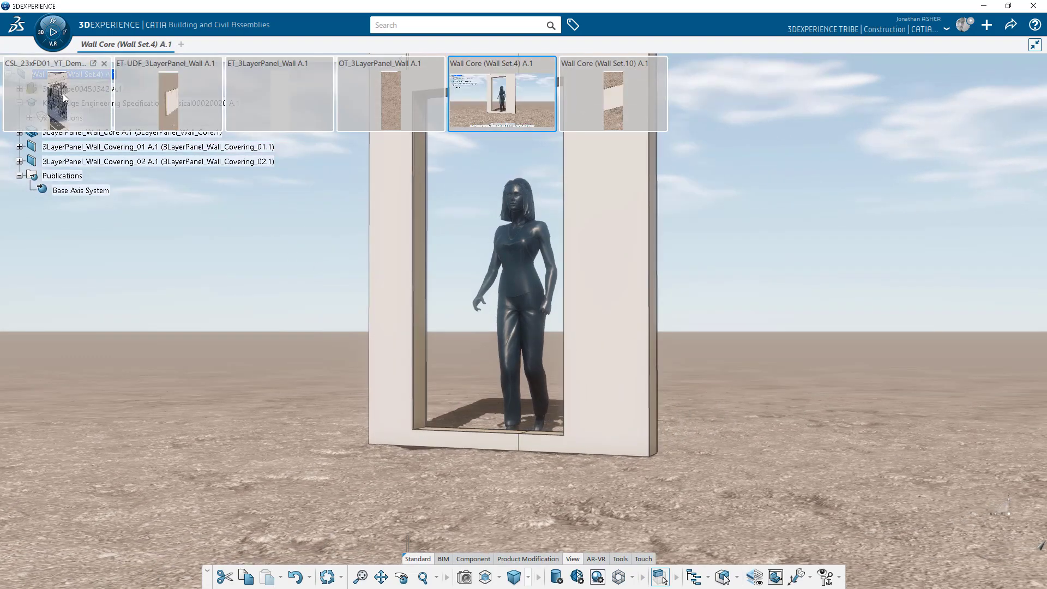
click(63, 94)
middle_drag(702, 328, 490, 334)
click(517, 296)
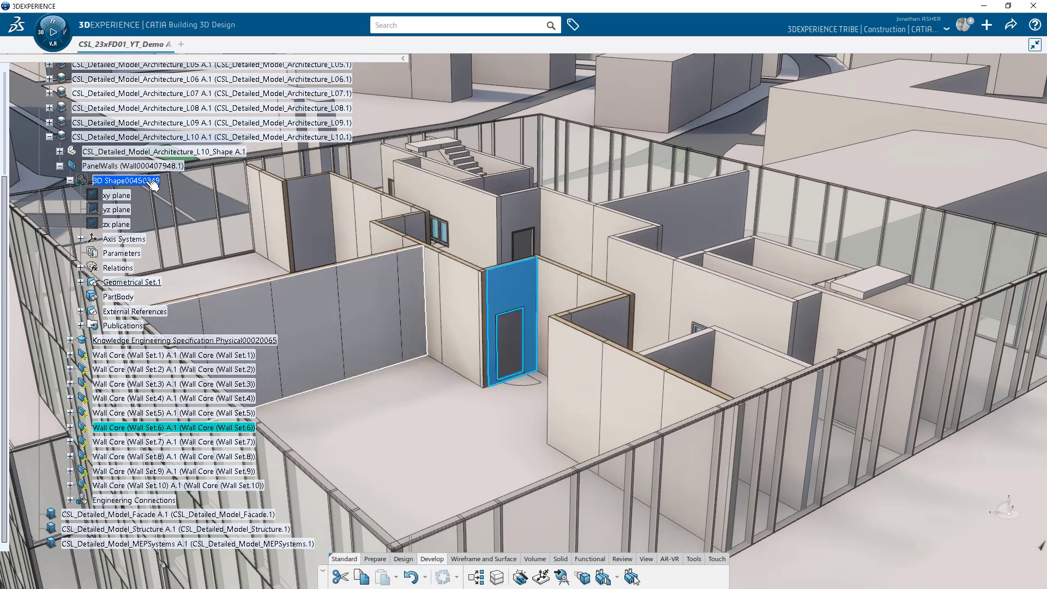
right_click(134, 180)
click(162, 218)
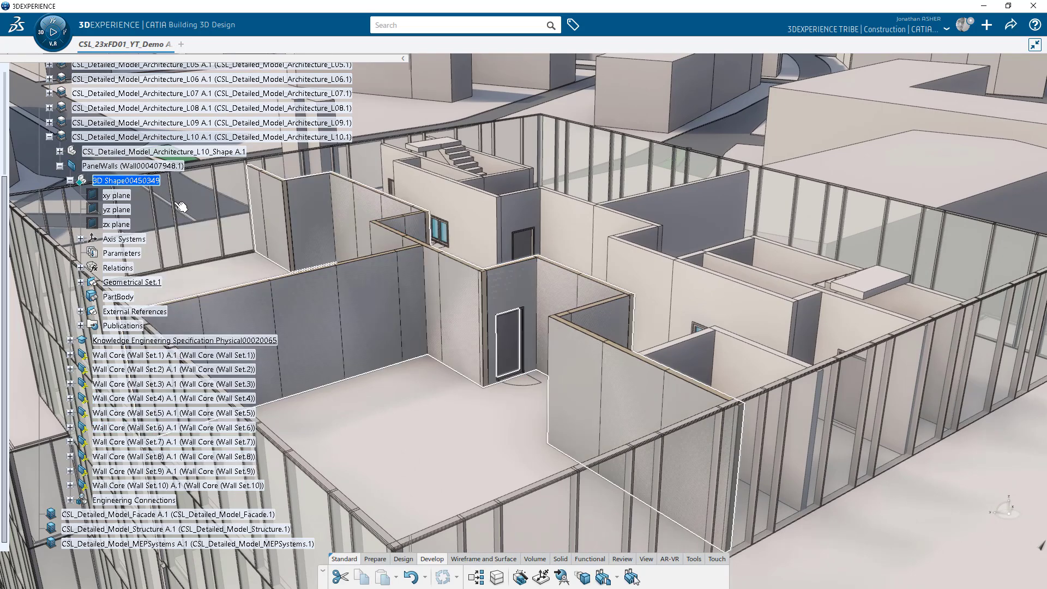
Change the wall core's WallPanelWidth from 2000mm to 1000mm.
double_click(517, 294)
click(929, 348)
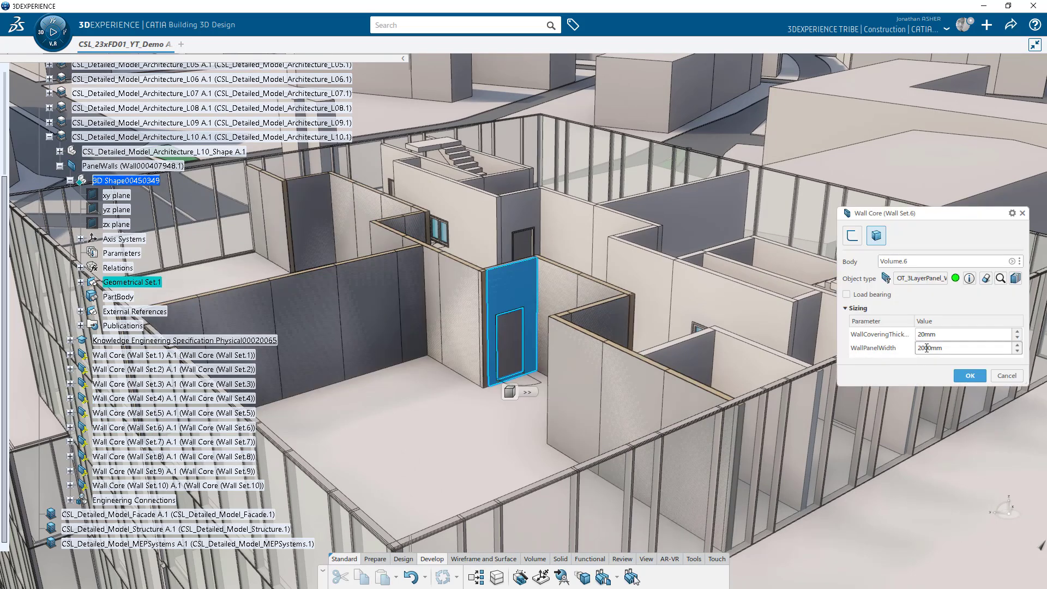
key(BackSpace)
text(1)
click(969, 376)
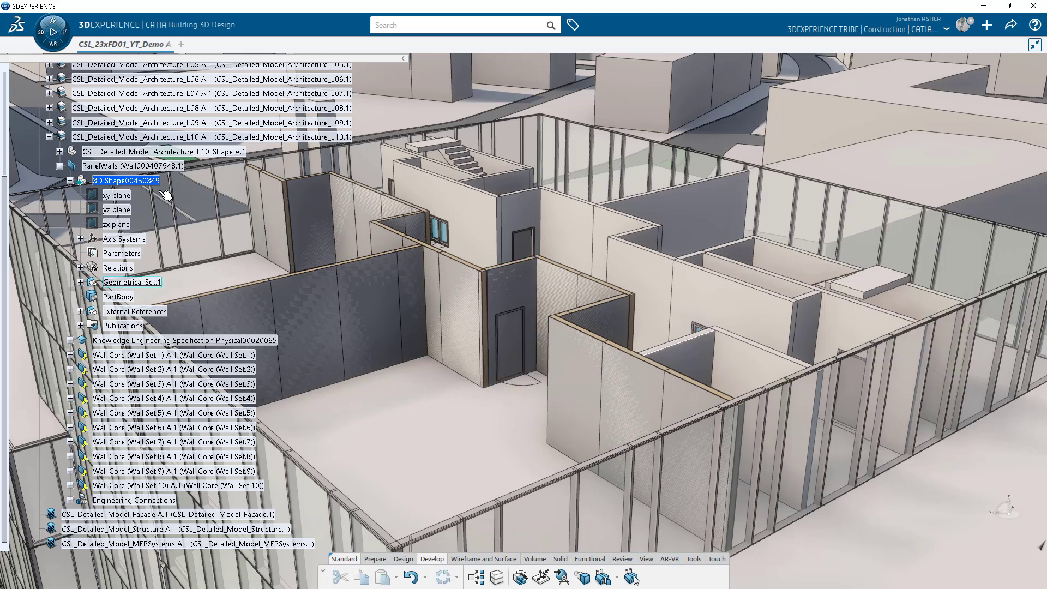
Hide 3D Shape00450349 and expand Wall Core (Wall Set.6) down to its Control_Parameters.
right_click(130, 180)
click(167, 219)
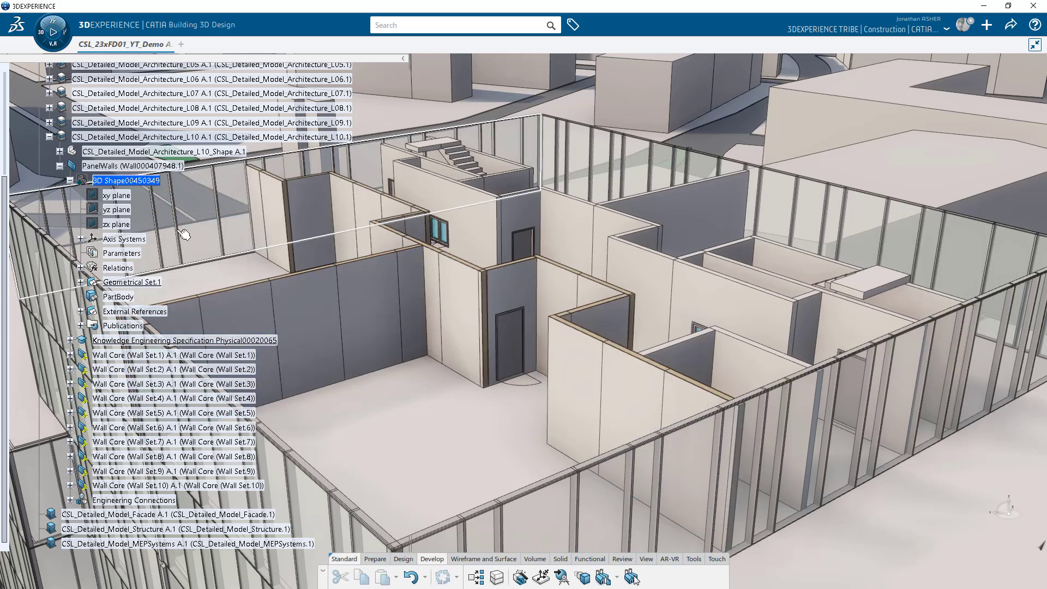
click(505, 304)
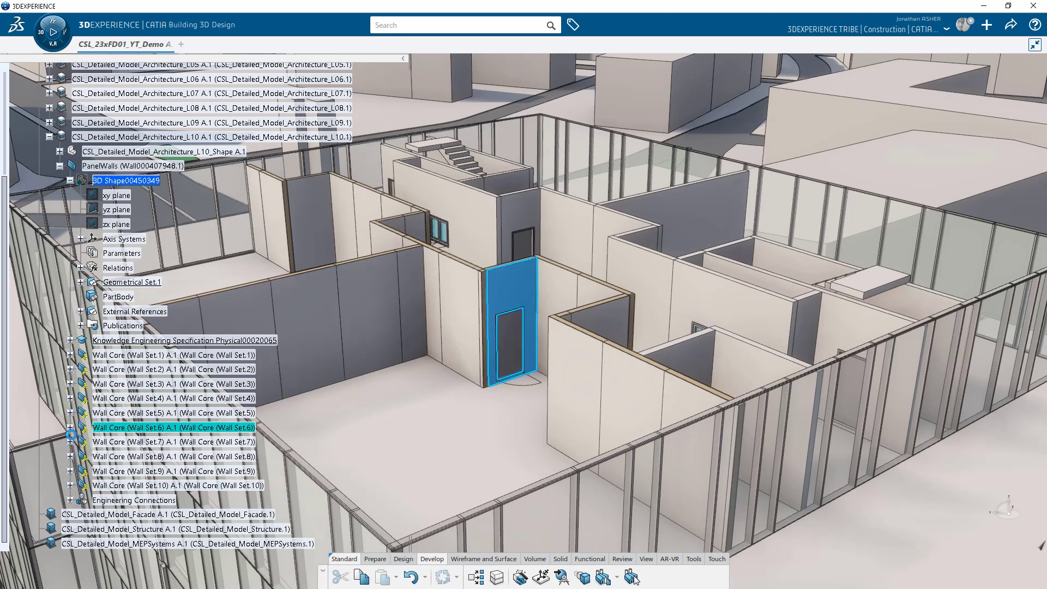
click(70, 428)
click(80, 442)
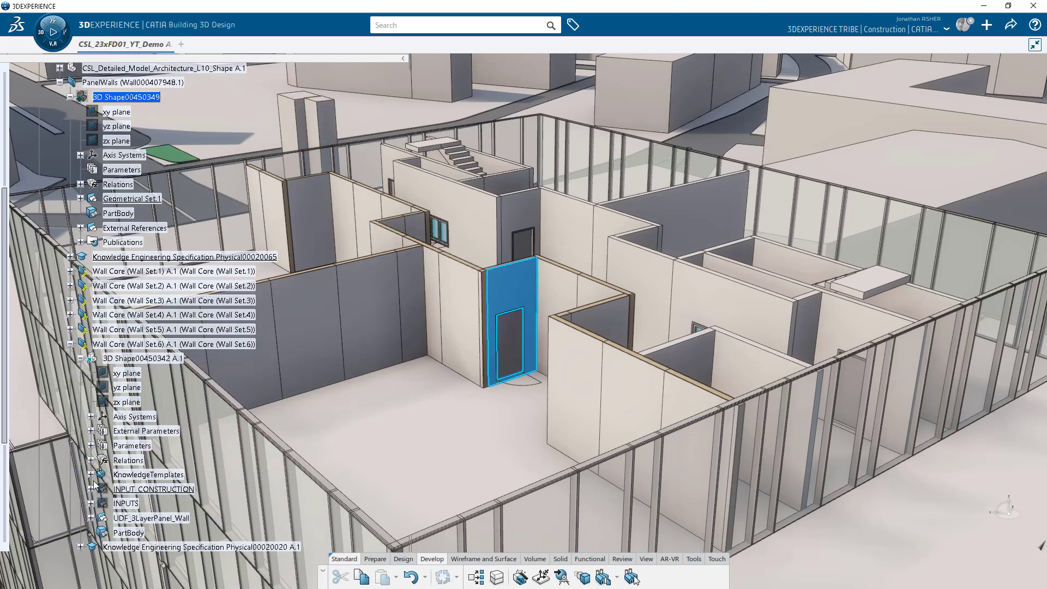
click(91, 518)
click(101, 503)
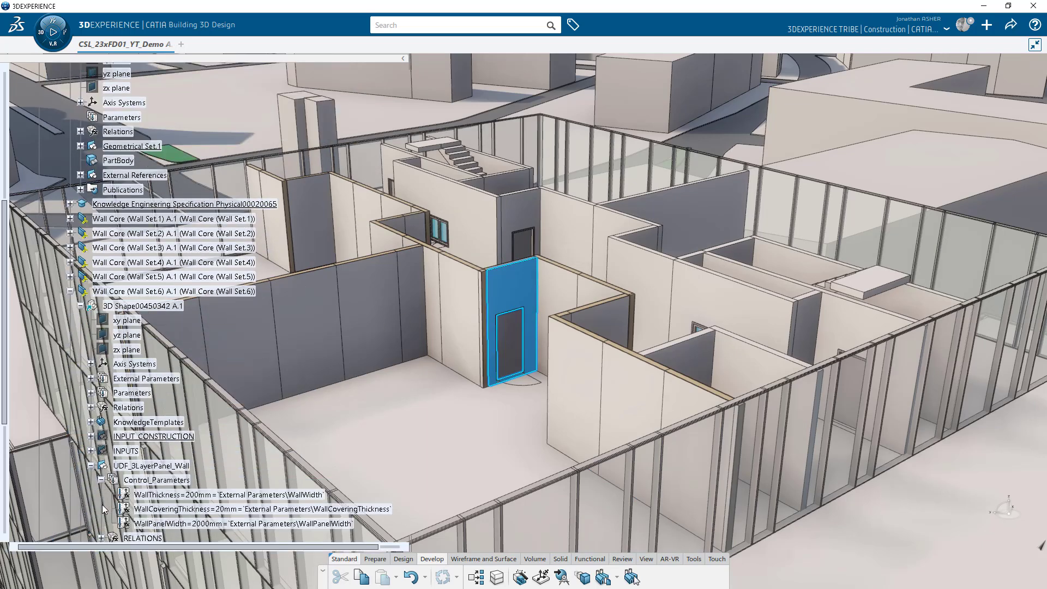
Locally update the Wall Set.6 wall so the new panel width takes effect.
right_click(117, 292)
mouse_move(163, 577)
click(263, 564)
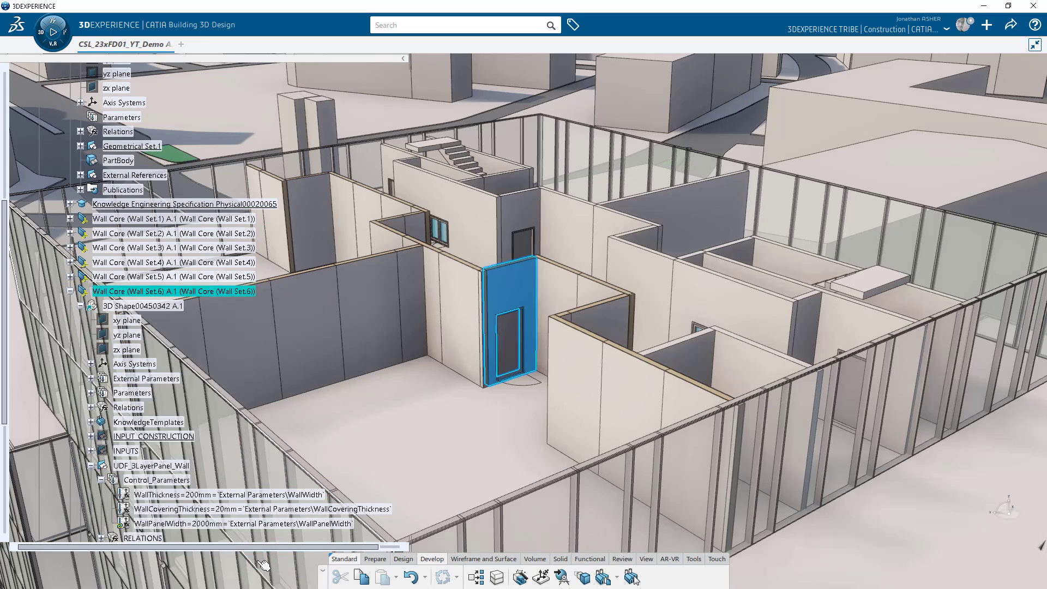
right_click(166, 525)
click(192, 482)
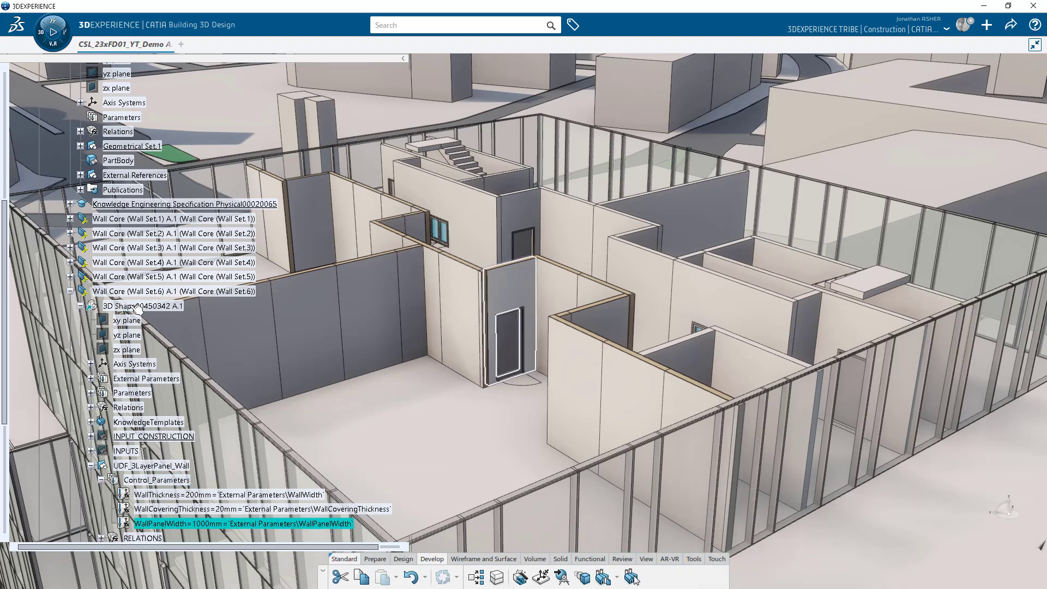
right_click(136, 307)
key(Escape)
right_click(132, 293)
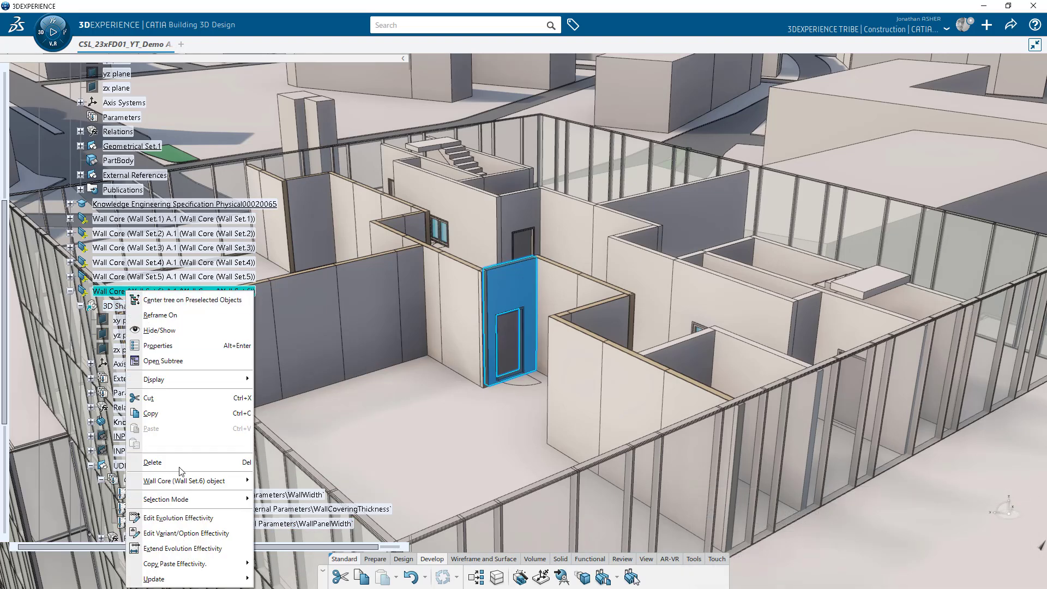
click(272, 566)
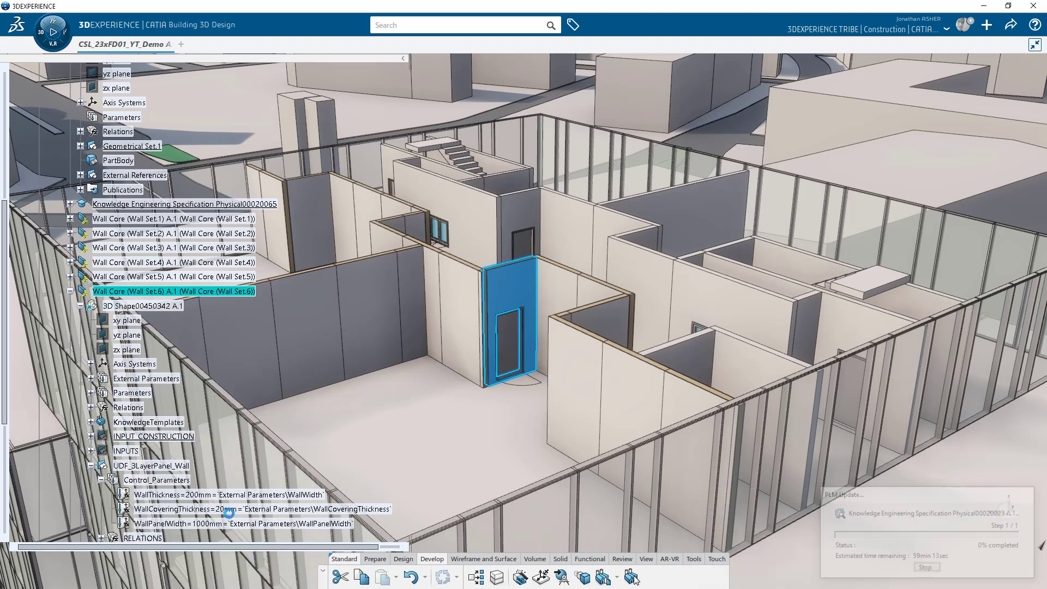
Hide the original 3D Shape00450342 and collapse the Wall Set.6 branch.
click(116, 307)
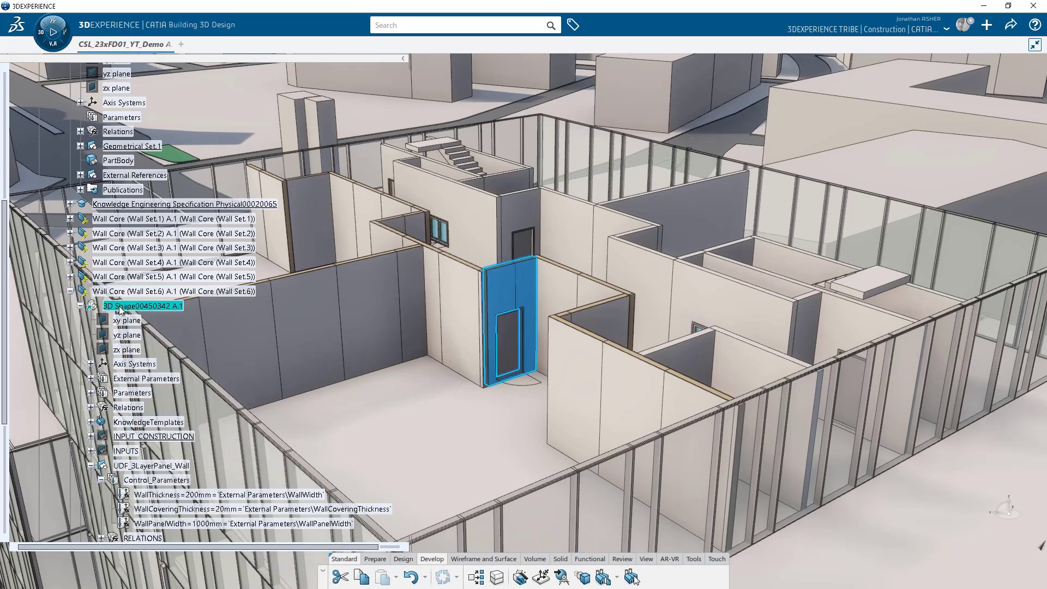
key(space)
click(70, 291)
Open Wall Set.10, the long wall near the facade, in its own tab and activate its root.
middle_drag(443, 359, 708, 485)
middle_drag(584, 453, 512, 416)
right_click(509, 410)
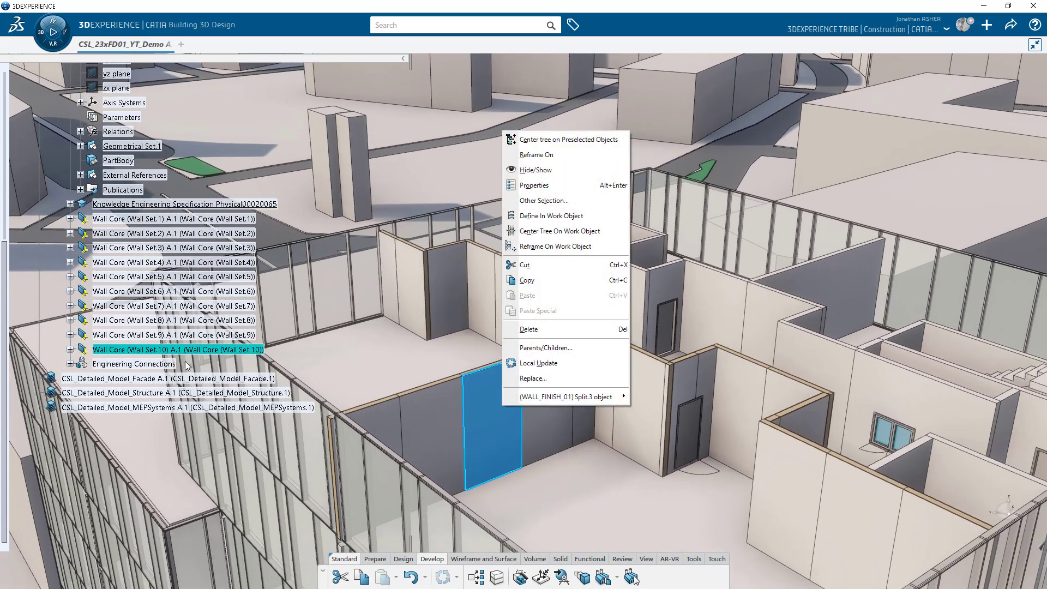
click(149, 350)
right_click(149, 350)
mouse_move(246, 238)
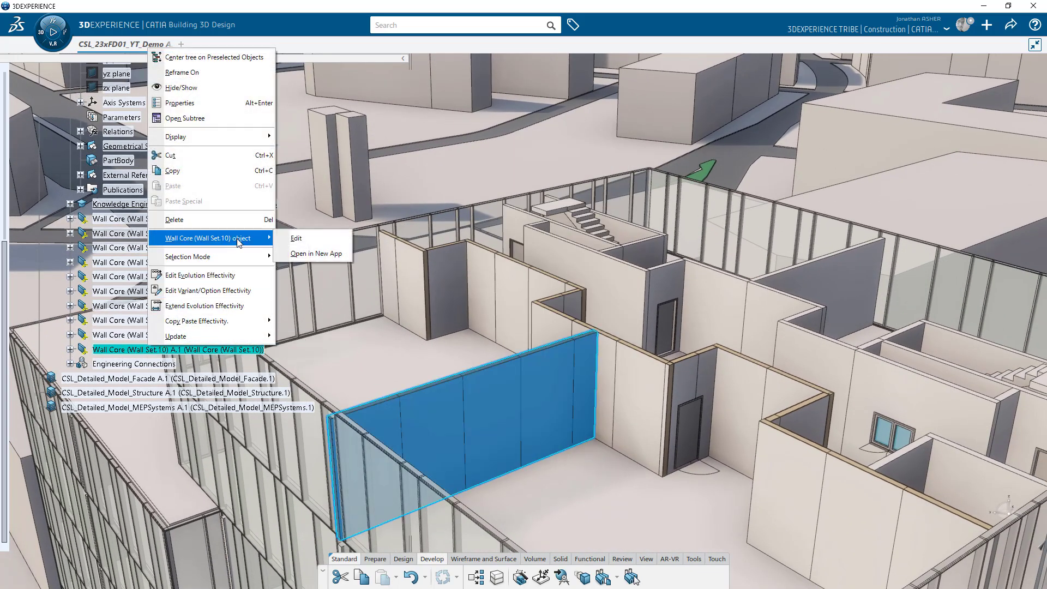
click(316, 250)
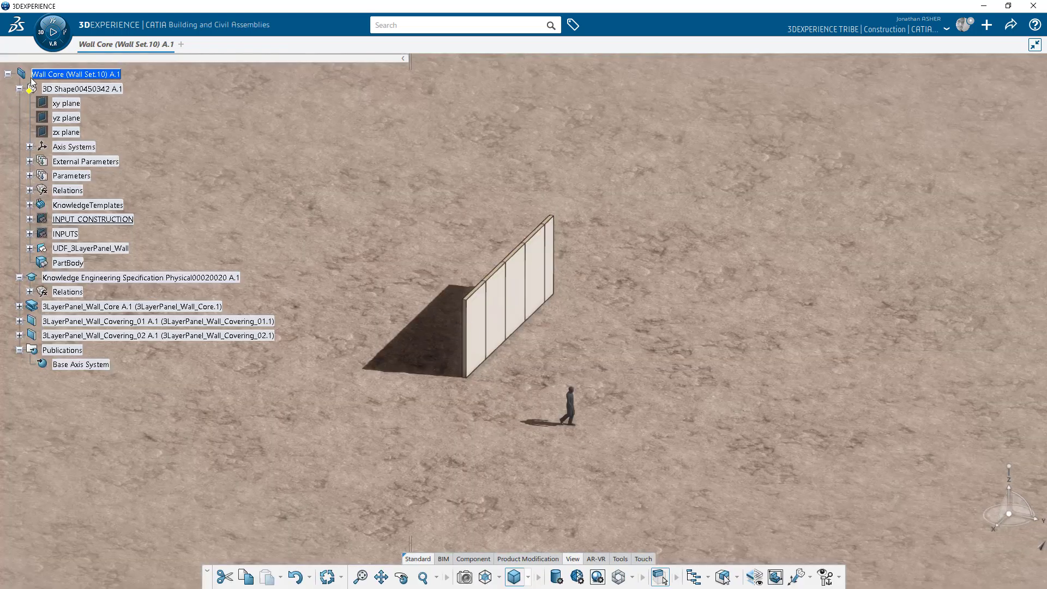
double_click(64, 75)
Change Level of Development to expose all 15 split objects as products.
click(474, 562)
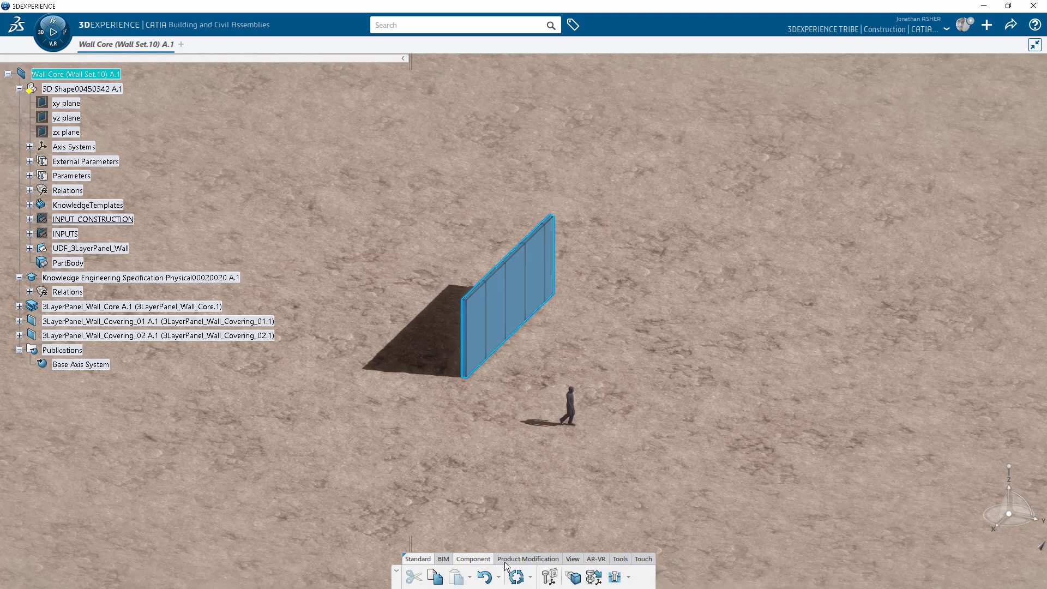
click(574, 579)
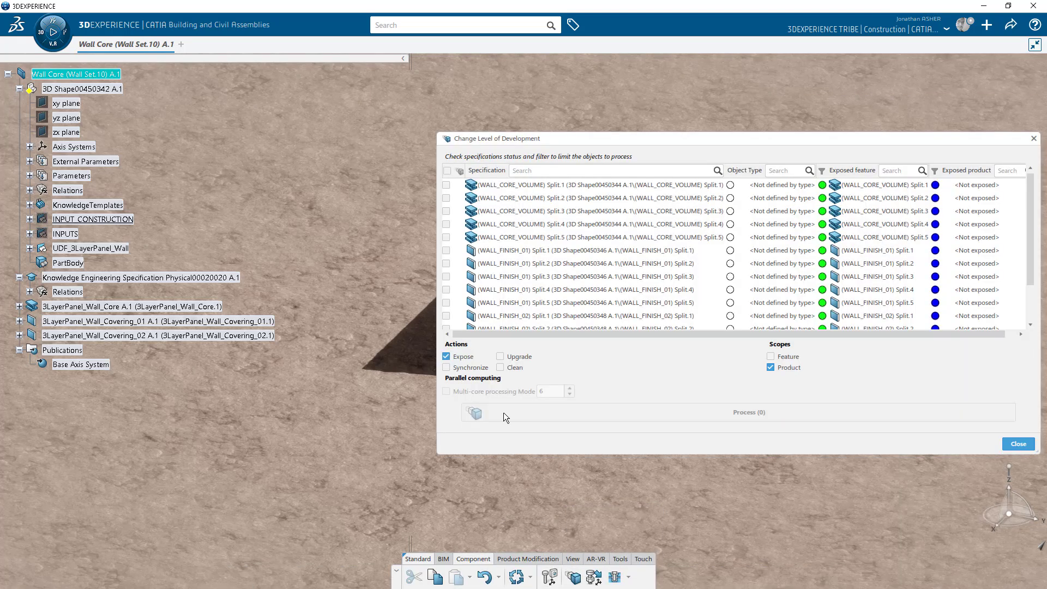
click(447, 172)
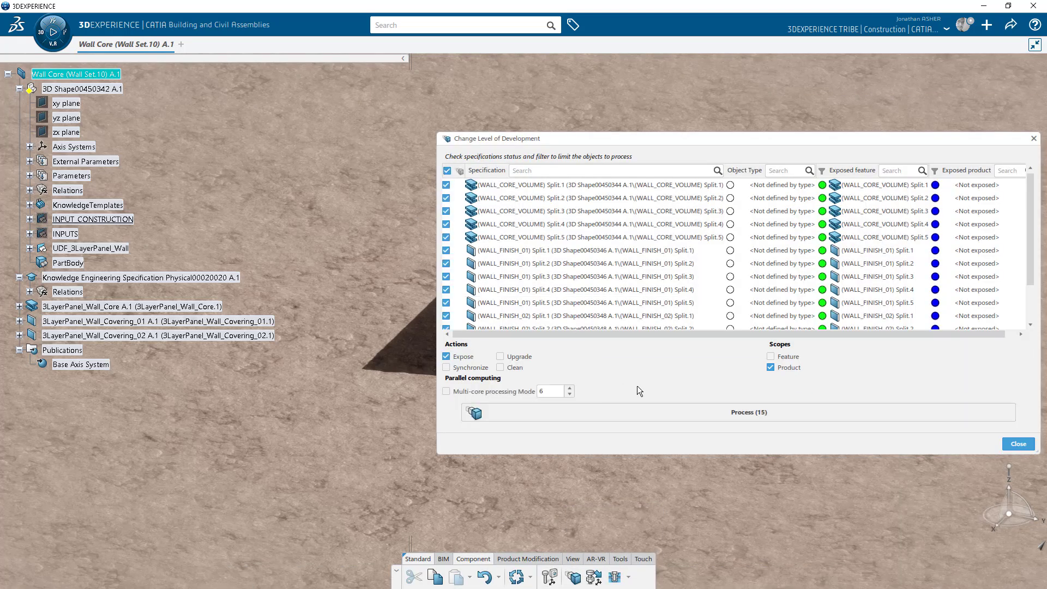
click(659, 408)
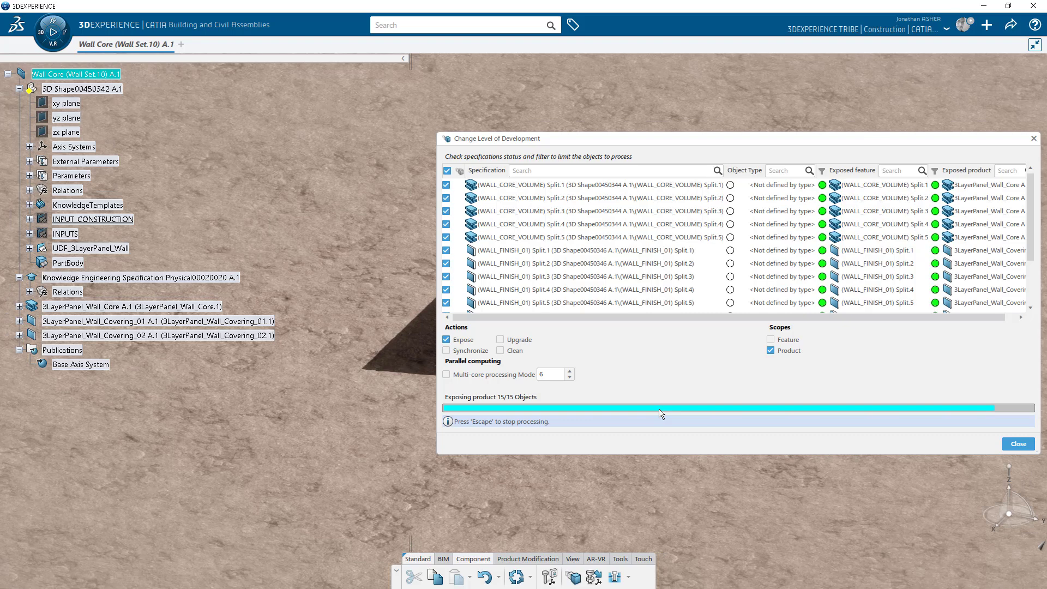
click(1020, 441)
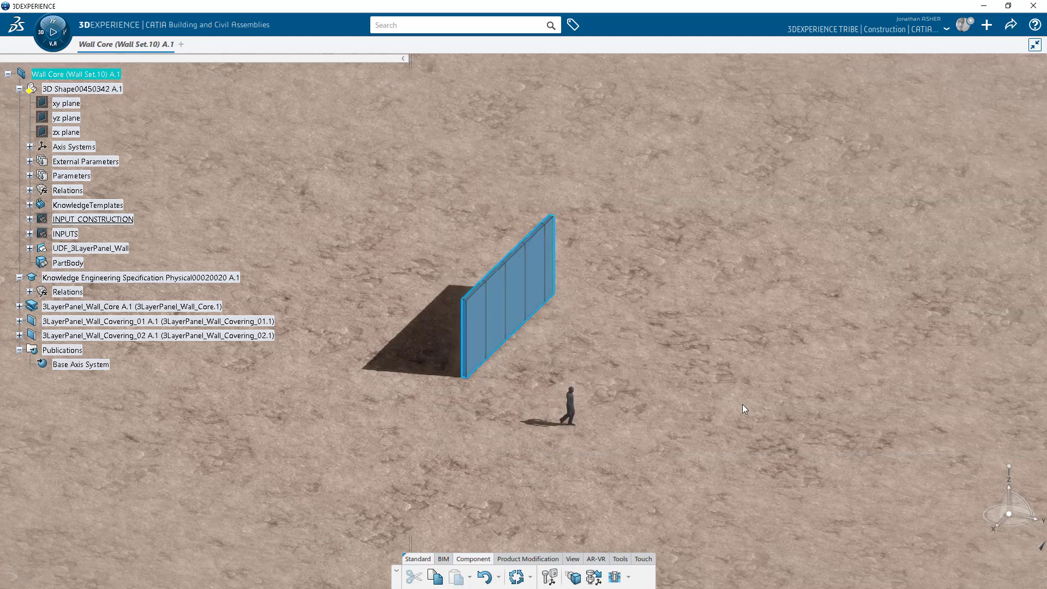
right_click(63, 88)
Hide the original 3D shape and inspect core panel Split.1 up close.
click(95, 126)
click(19, 88)
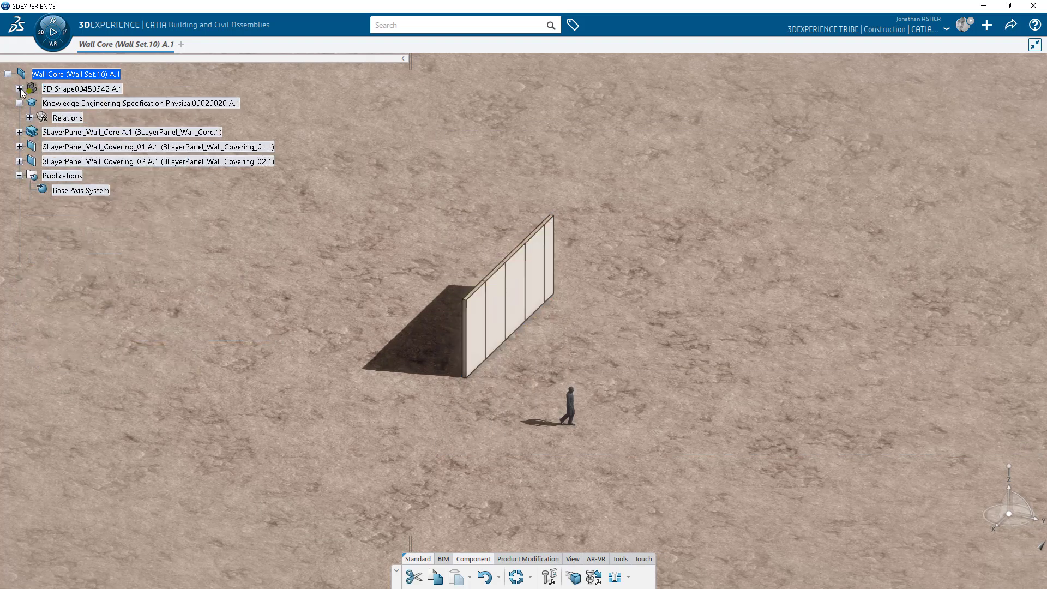
click(19, 132)
click(100, 178)
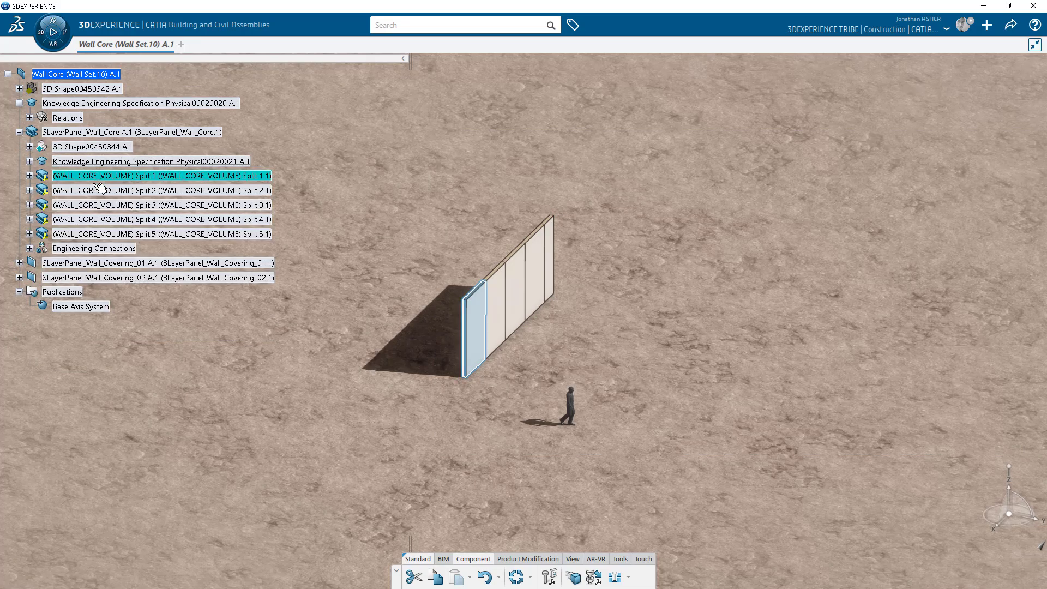
middle_drag(258, 381, 491, 319)
middle_drag(414, 336, 451, 313)
Check Wall_Covering_01's Split.1 panel, then orbit to the wall's opposite face.
click(19, 132)
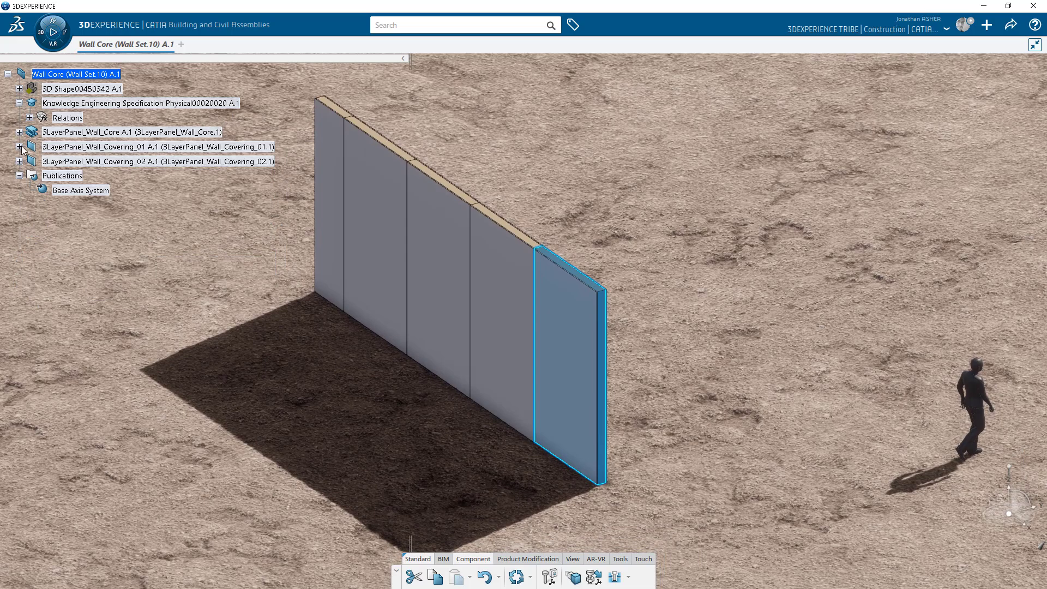
click(19, 147)
click(81, 191)
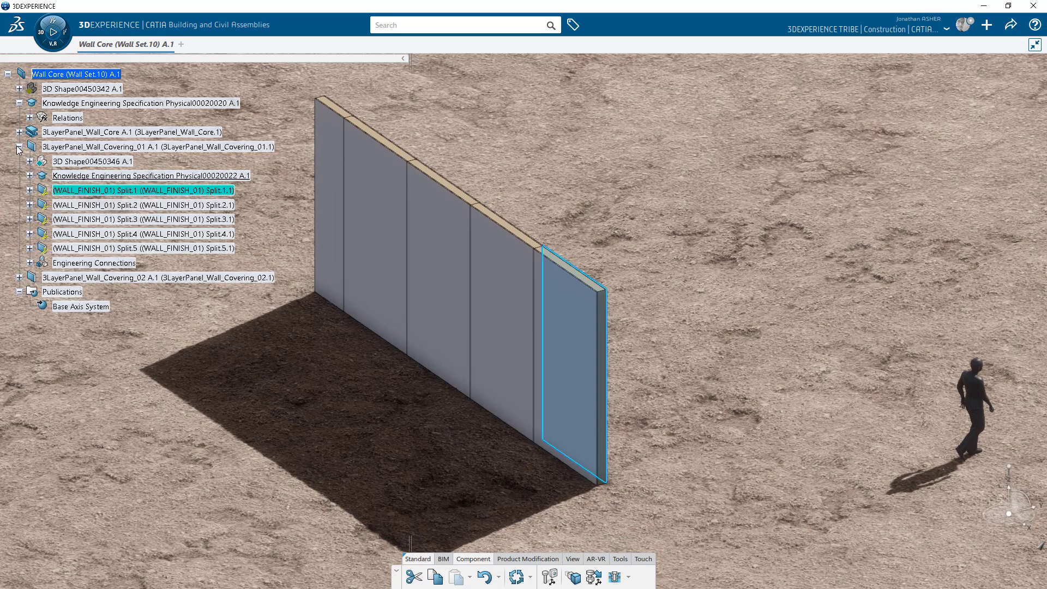
click(19, 147)
middle_drag(854, 371, 480, 362)
Review Wall_Covering_01 Splits 2–5 and Wall_Covering_02 Splits 1–2.
click(19, 147)
click(80, 205)
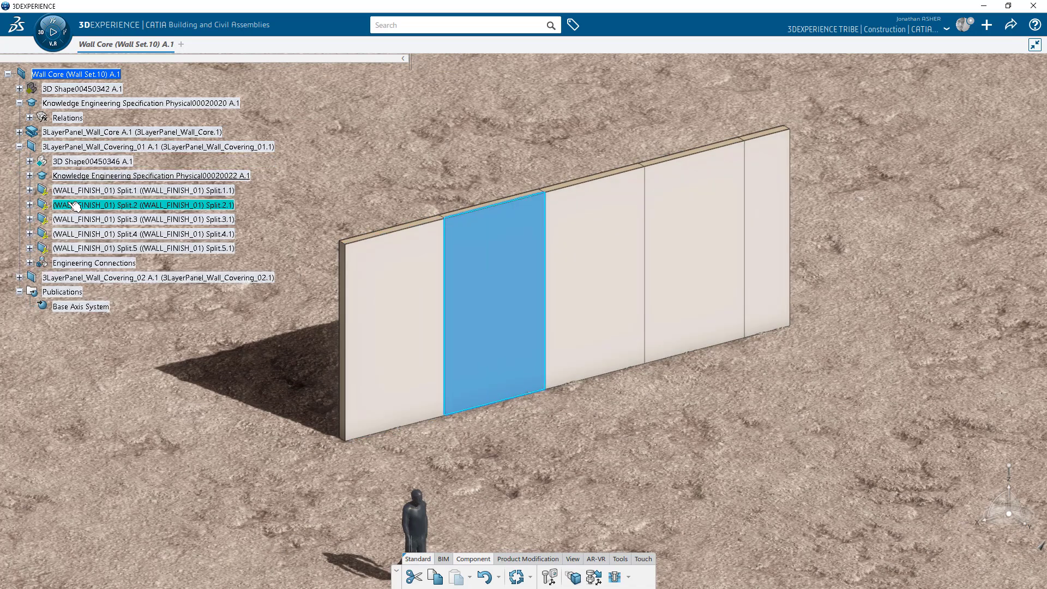
click(81, 219)
click(81, 234)
click(80, 248)
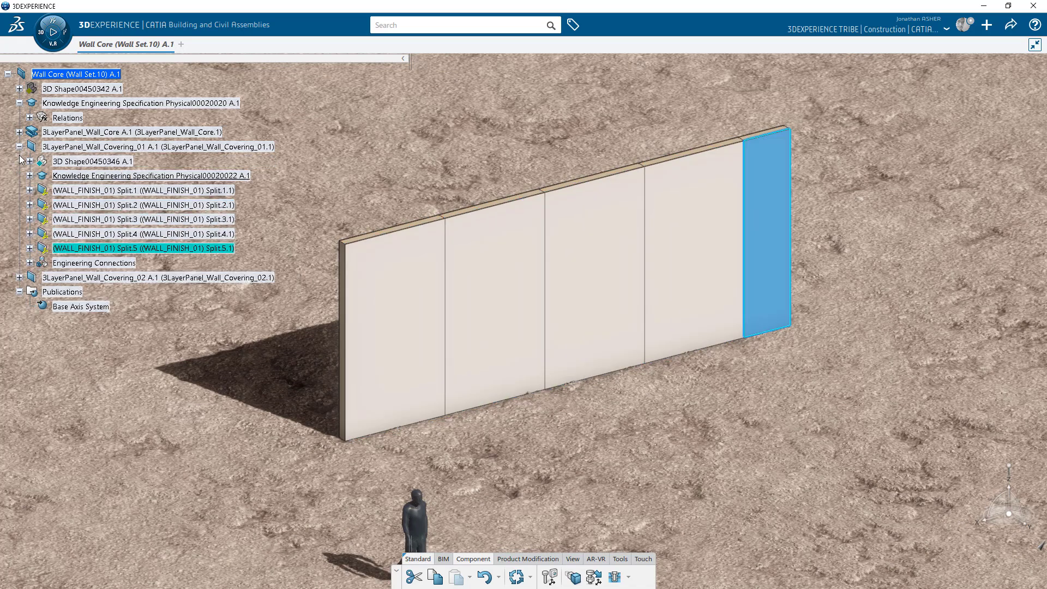
click(19, 147)
click(19, 161)
click(79, 205)
click(79, 219)
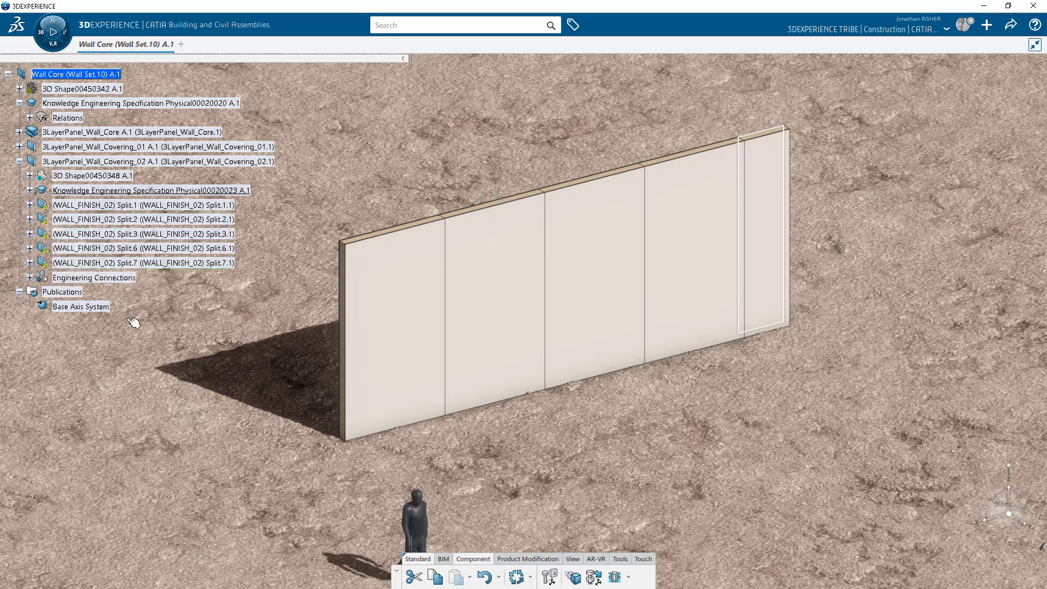
In CSL_23xFD01_YT_Demo, expand Wall Set.10's core and check Splits 2, 3 and 4.
mouse_move(132, 41)
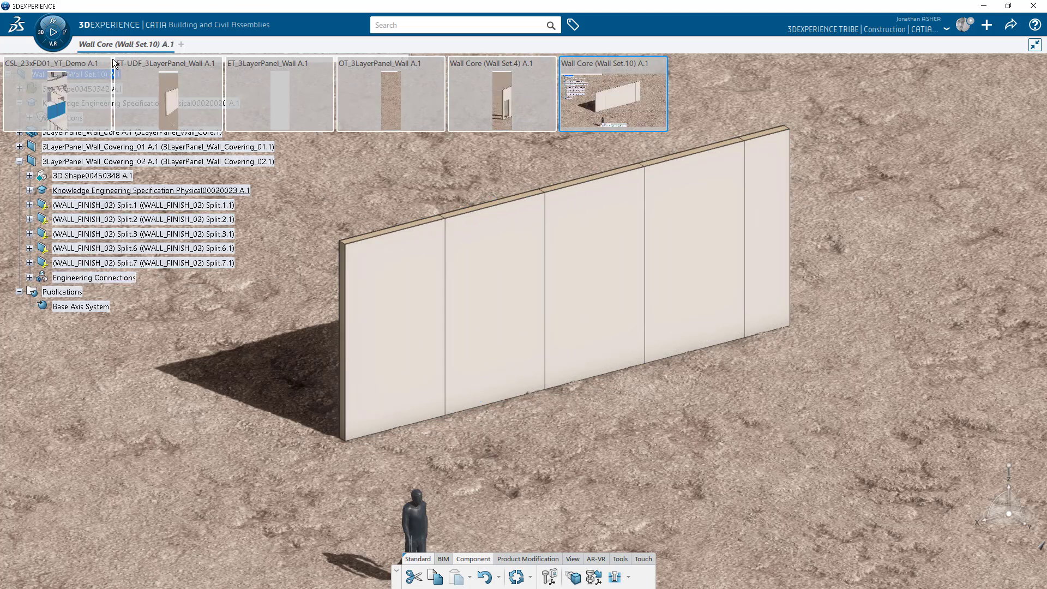
click(69, 91)
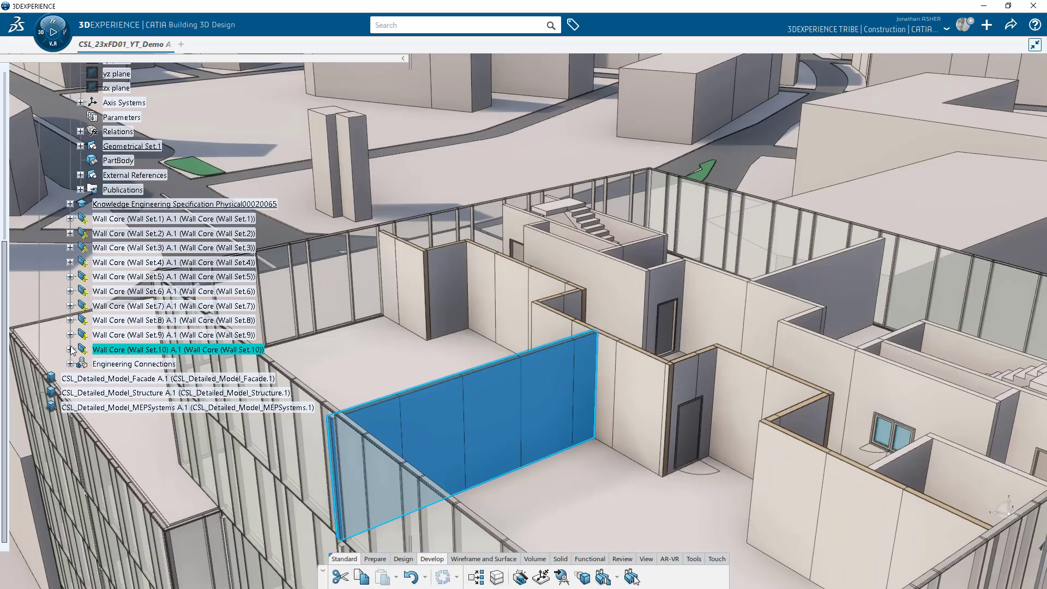
click(70, 350)
click(80, 392)
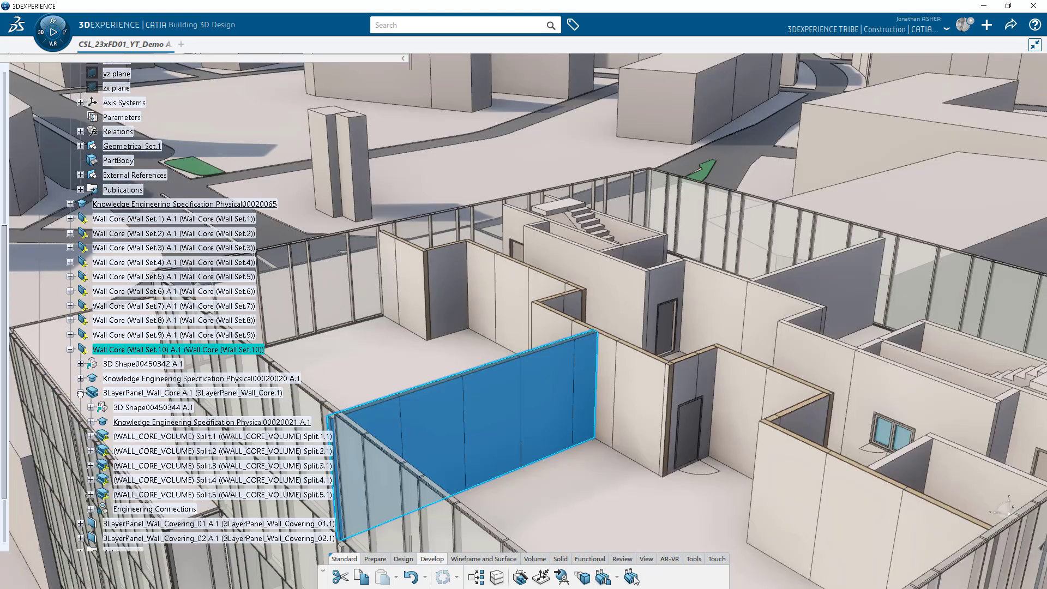
click(154, 451)
click(157, 467)
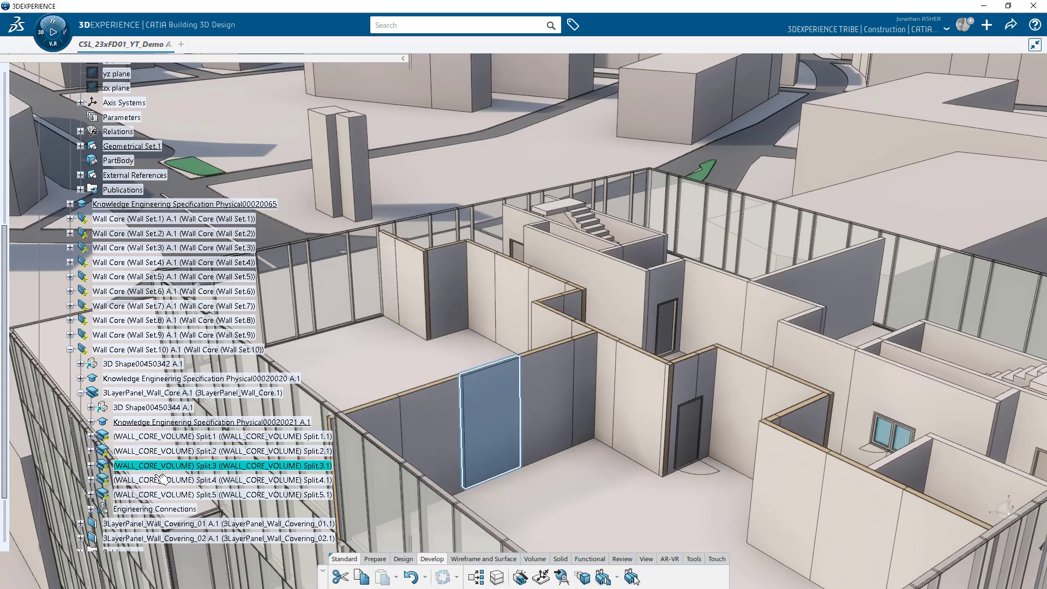
click(157, 480)
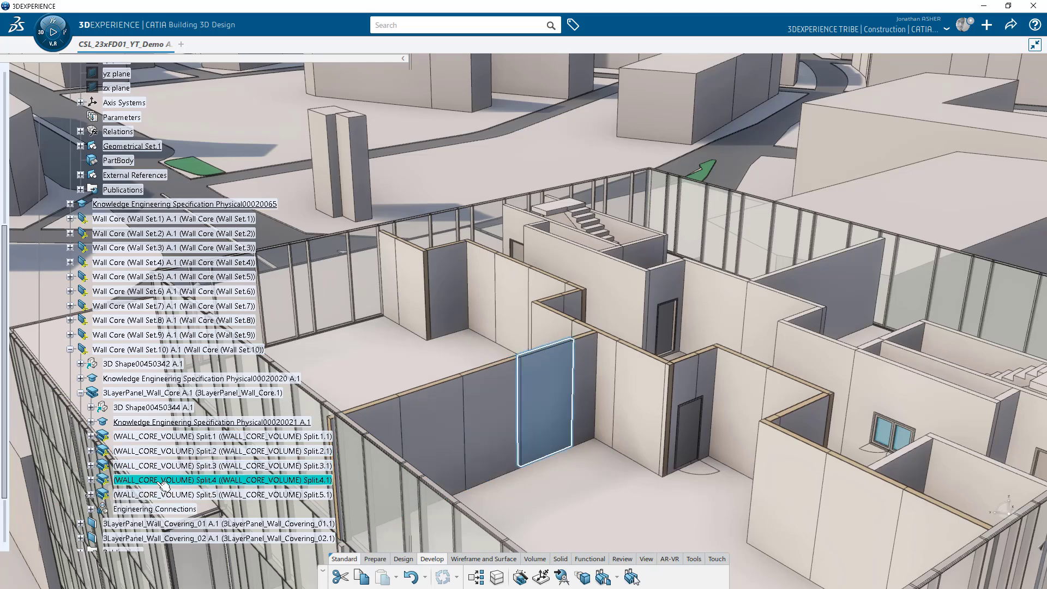
Expand both wall covering products and zoom out over the whole building.
click(80, 523)
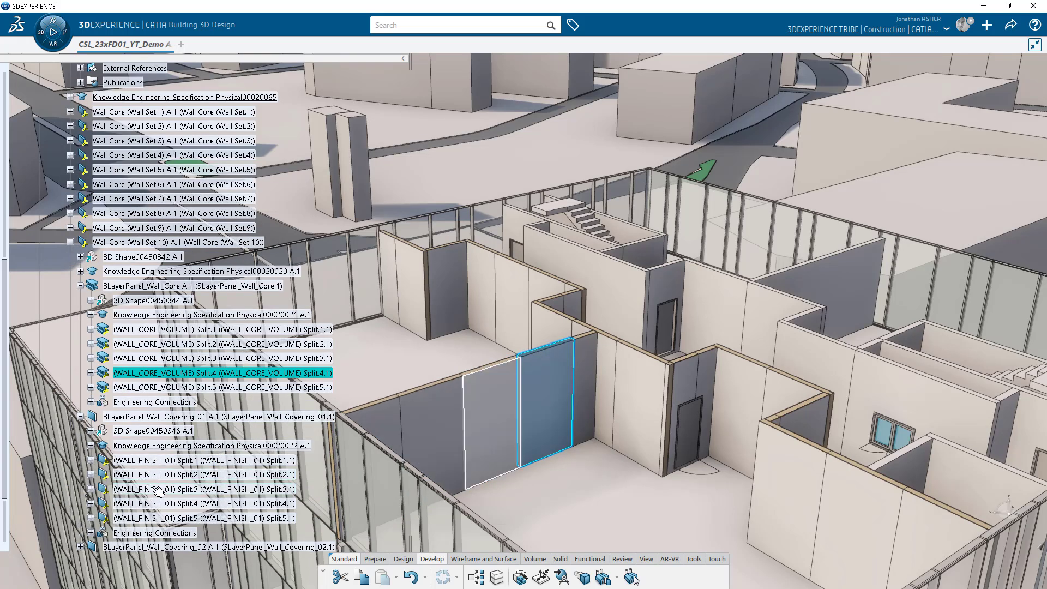
click(80, 547)
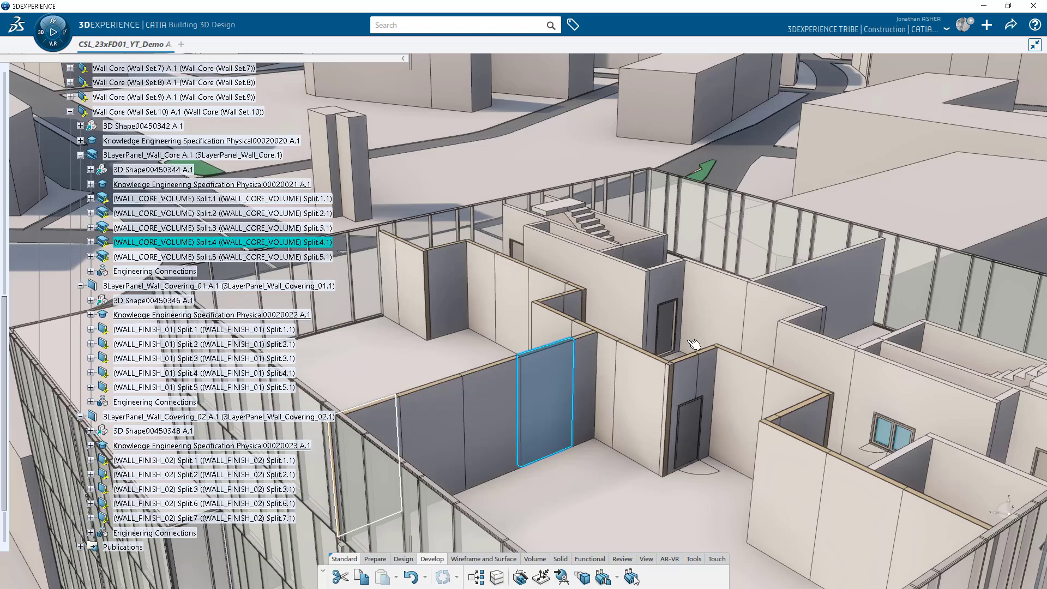
middle_drag(697, 333, 571, 240)
click(755, 195)
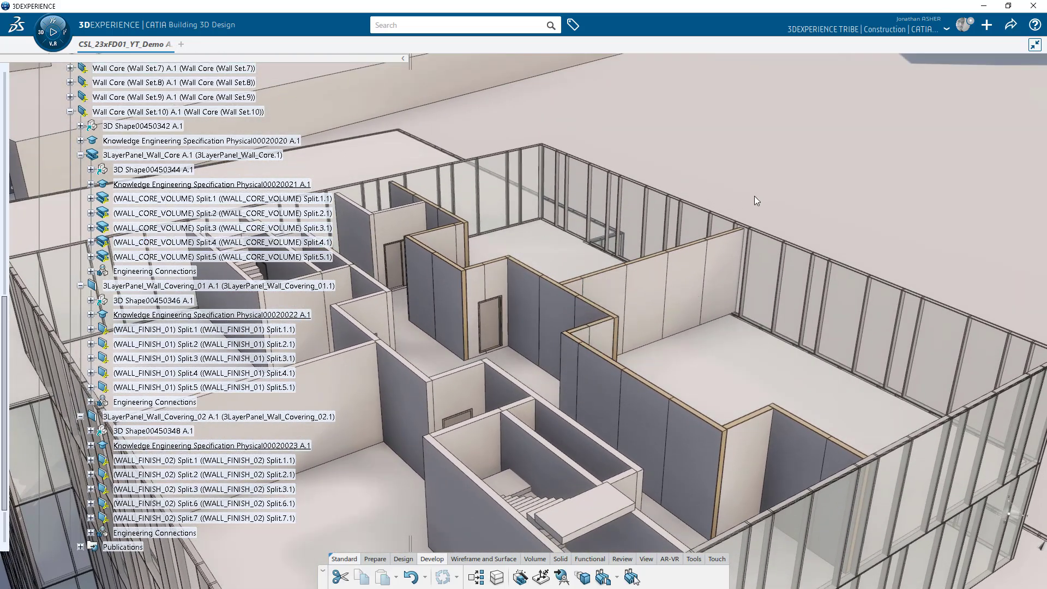
middle_drag(757, 189, 673, 267)
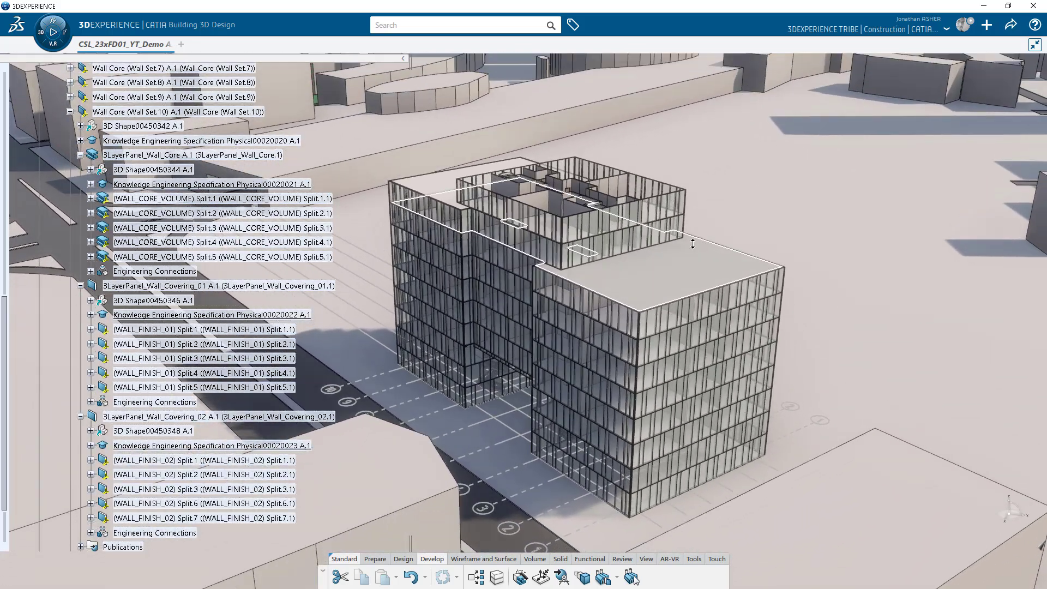